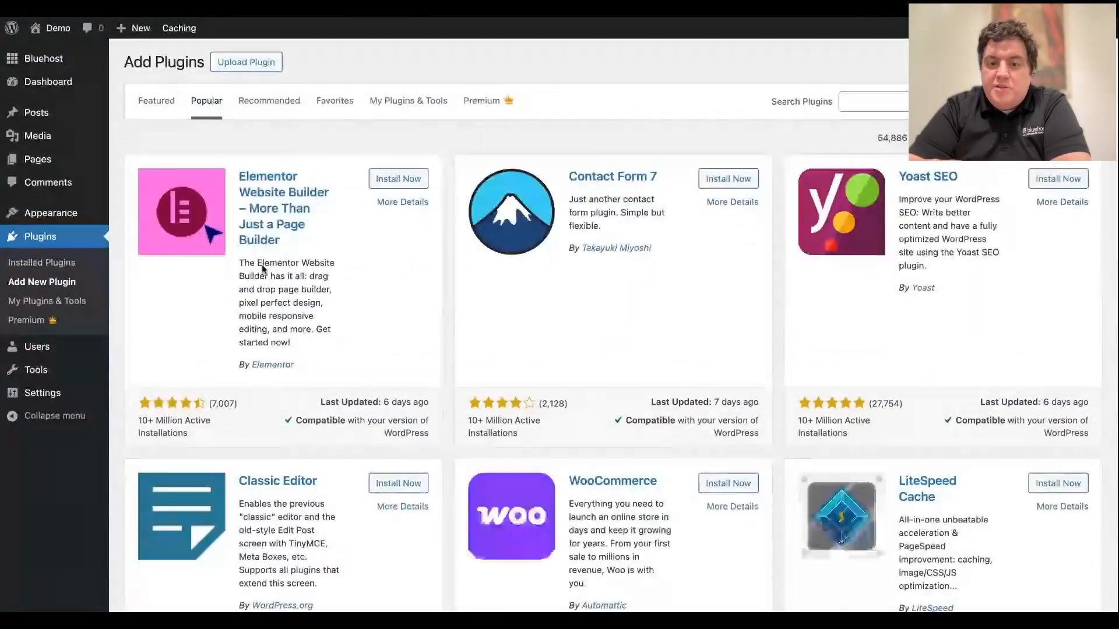
- Browse the popular plugins available for installation and return to the list of installed plugins
scroll(261, 264, "down", 20)
scroll(262, 269, "down", 20)
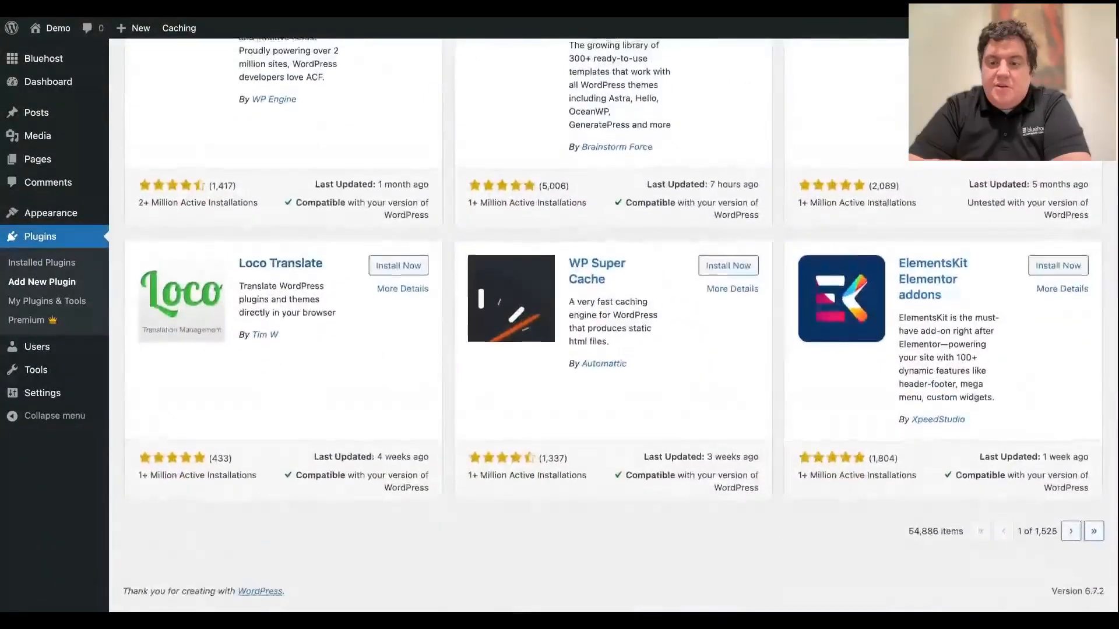
scroll(611, 326, "up", 15)
scroll(612, 327, "up", 15)
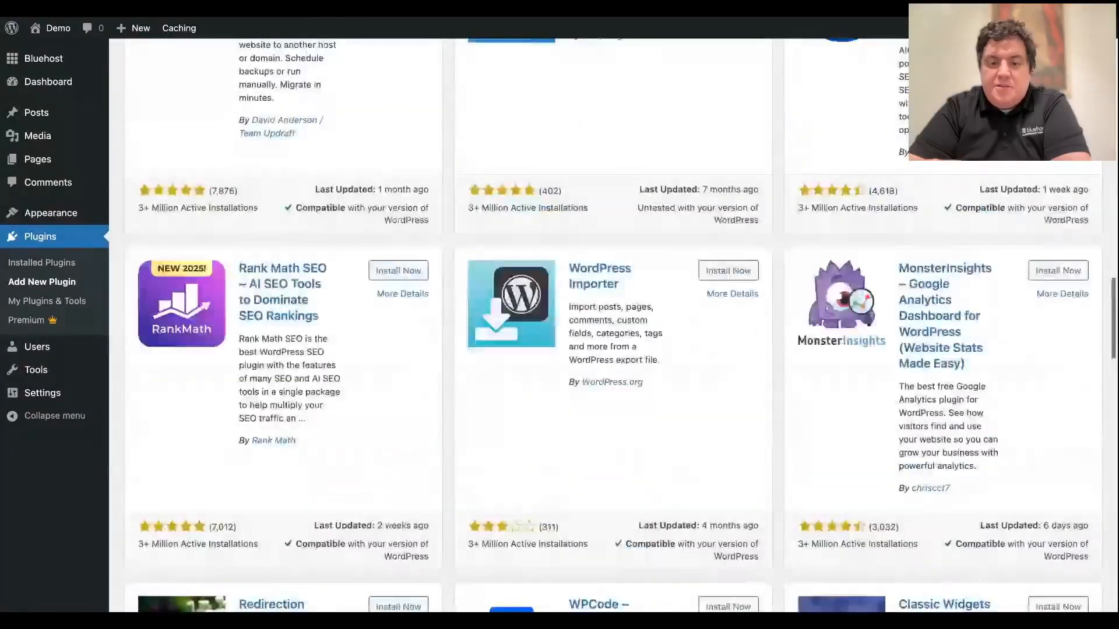
scroll(612, 326, "up", 10)
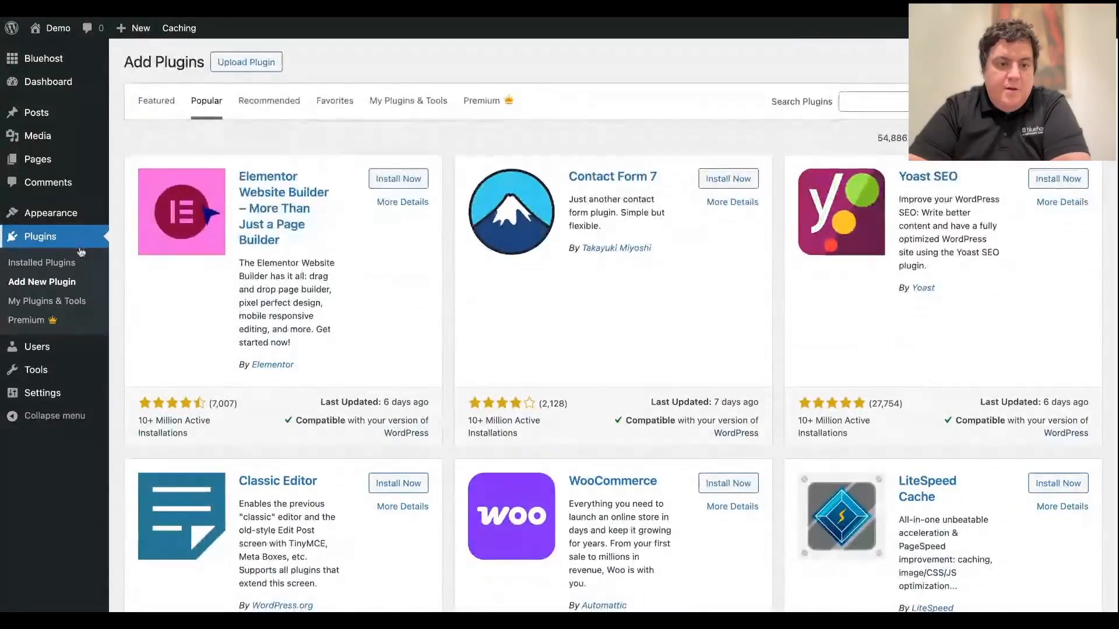
left_click(92, 230)
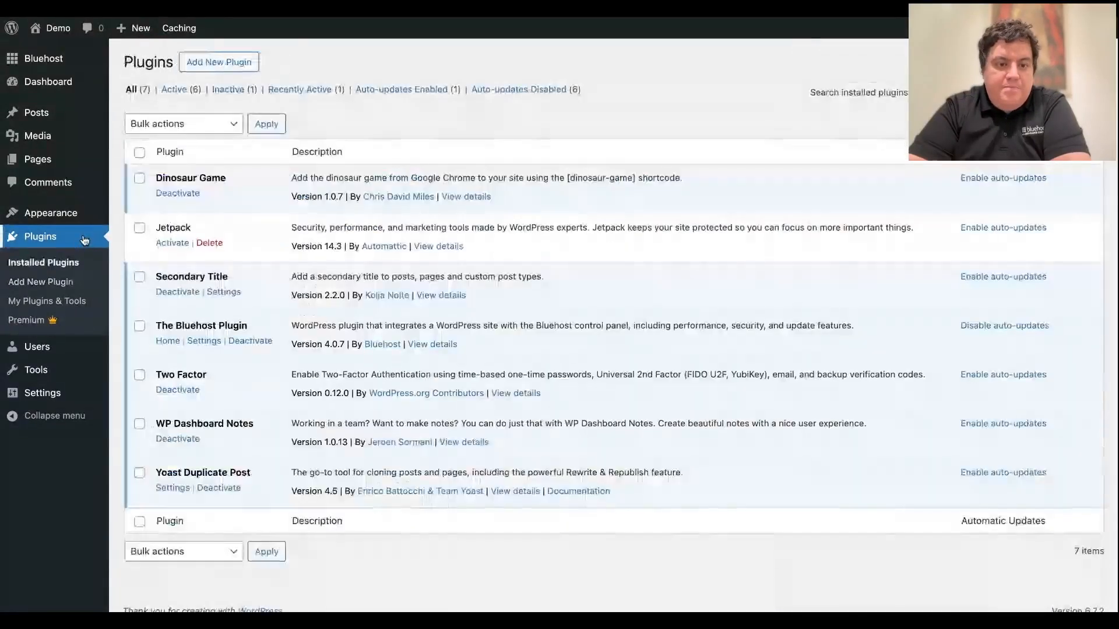
- Rename the new note on the dashboard home to "To do list"
left_click(64, 83)
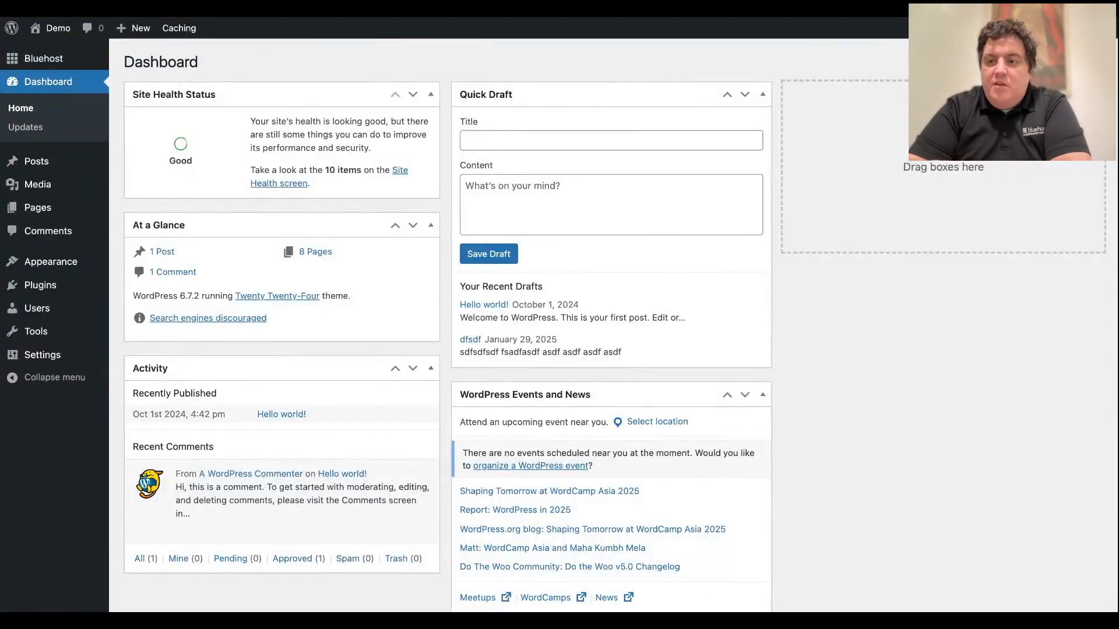
scroll(774, 187, "down", 3)
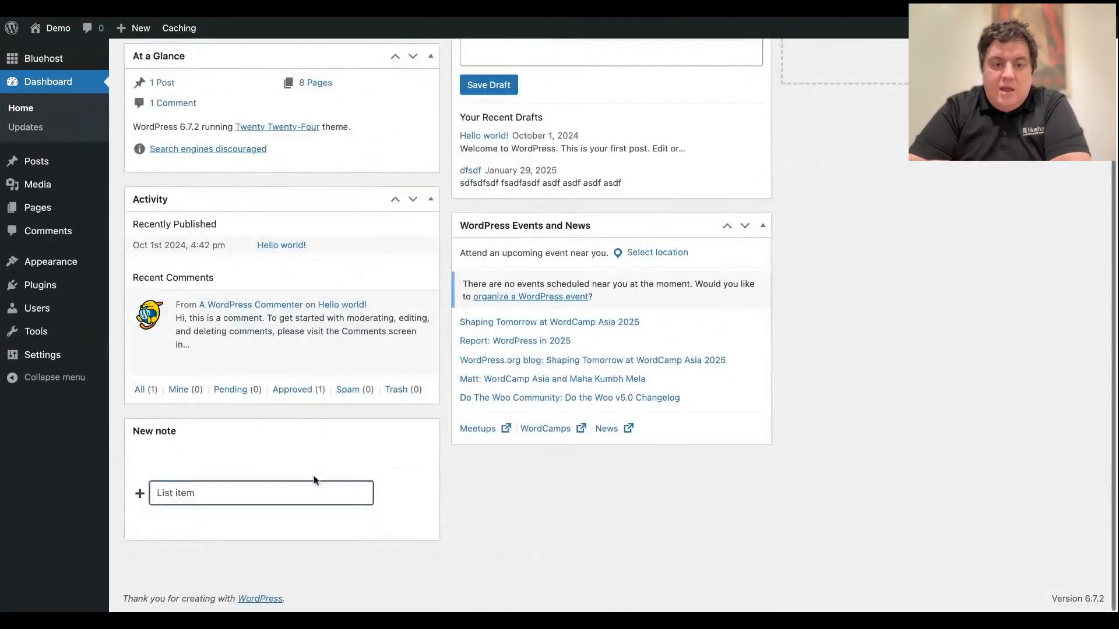
left_click(189, 432)
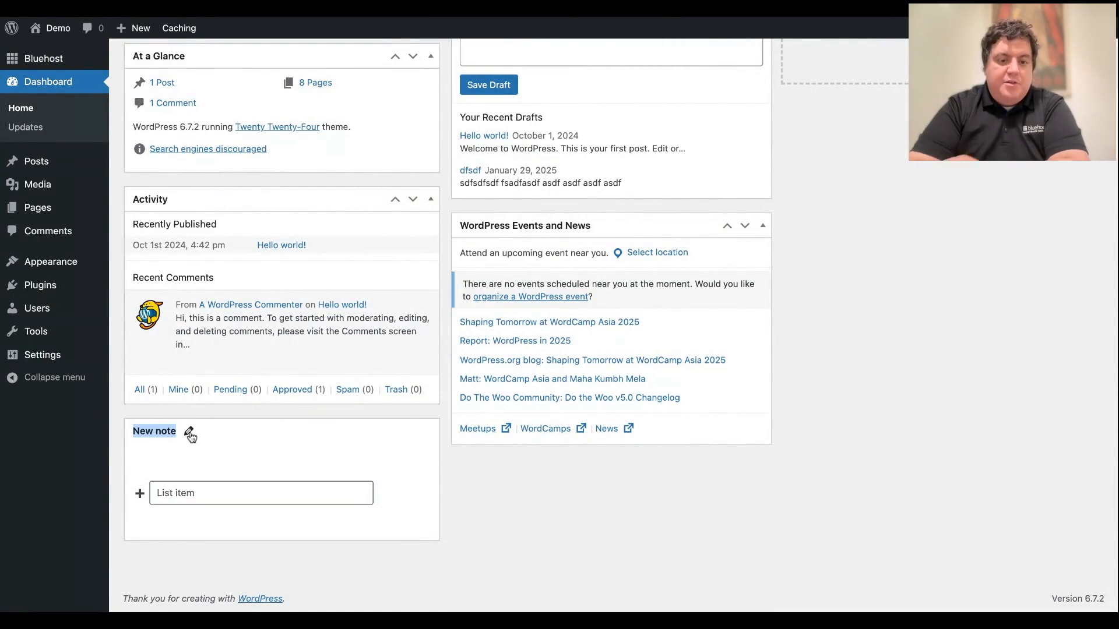
type("To do list")
- Enter "don't forget to prepare for the webinar" as the list item text in the To do list note
left_click(215, 493)
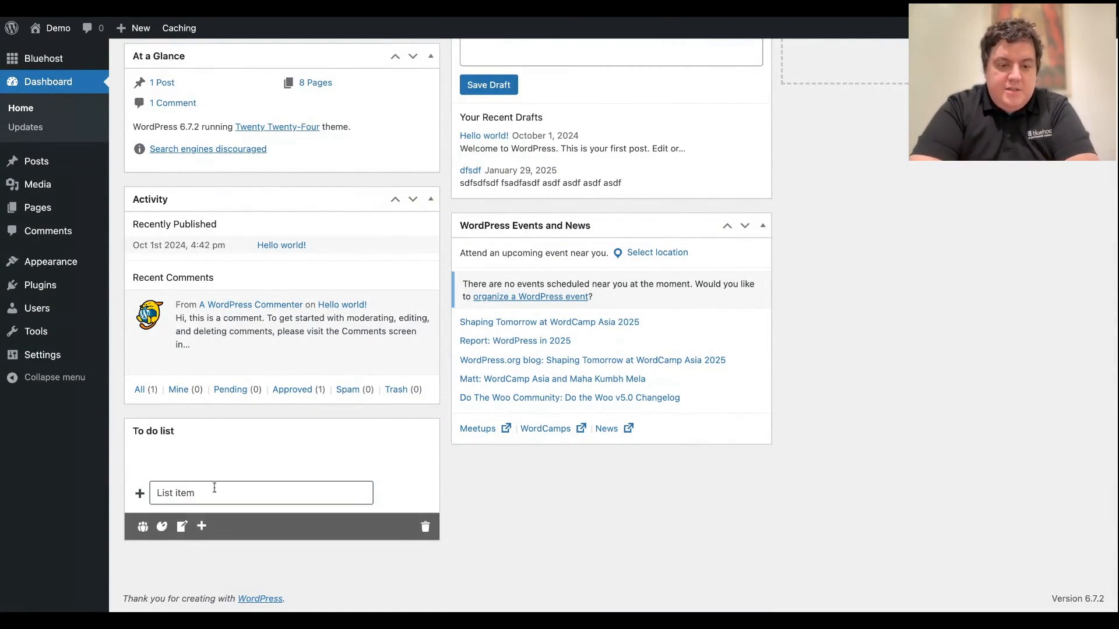
type("don't forget to prepare for the webinar")
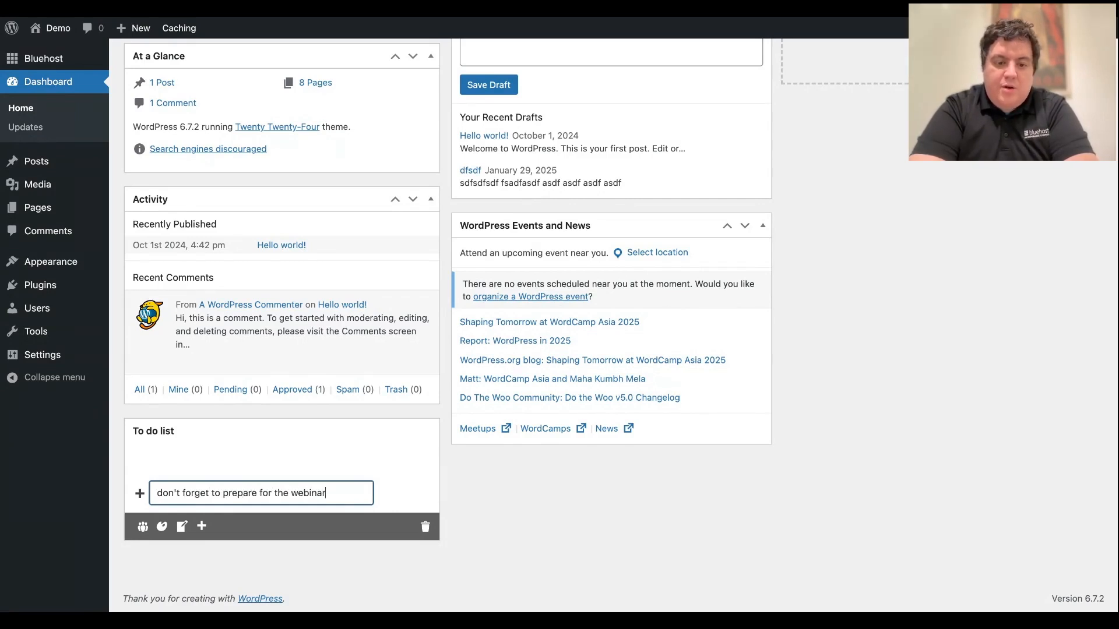
left_click(453, 508)
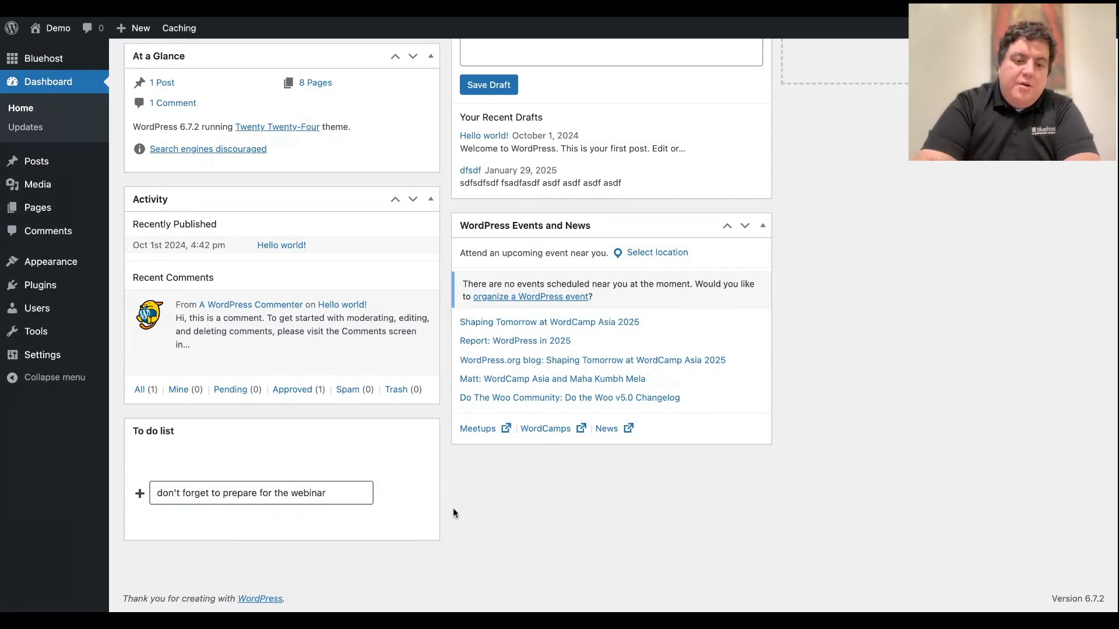
left_click(277, 481)
left_click(227, 475)
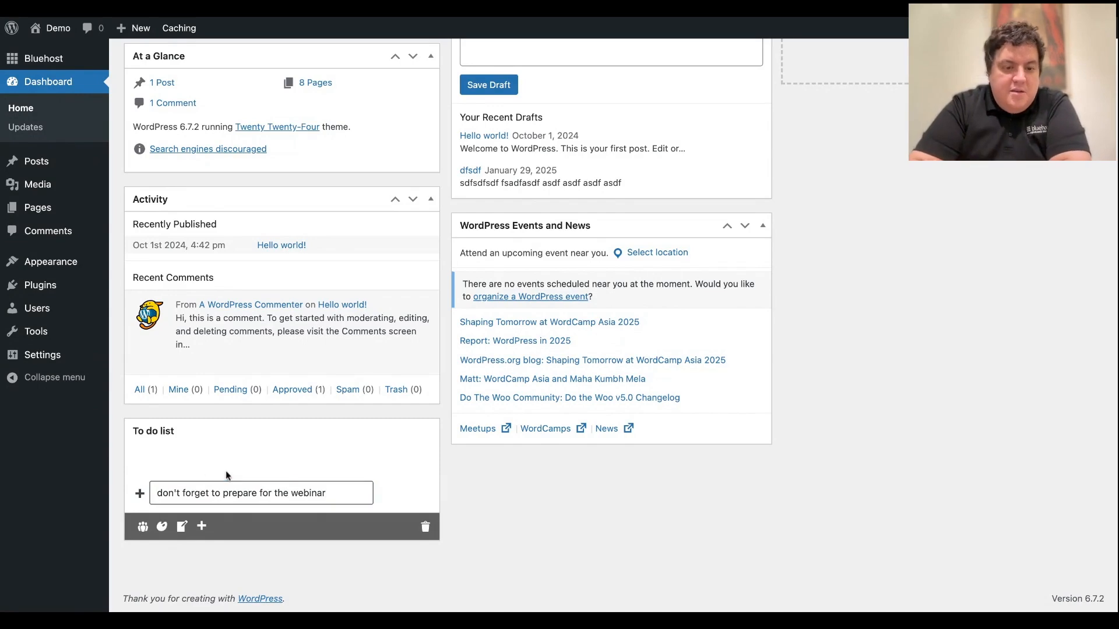
- Move the To do list note above Quick Draft and add the entered webinar reminder as a checklist item
left_click_drag(206, 431, 552, 99)
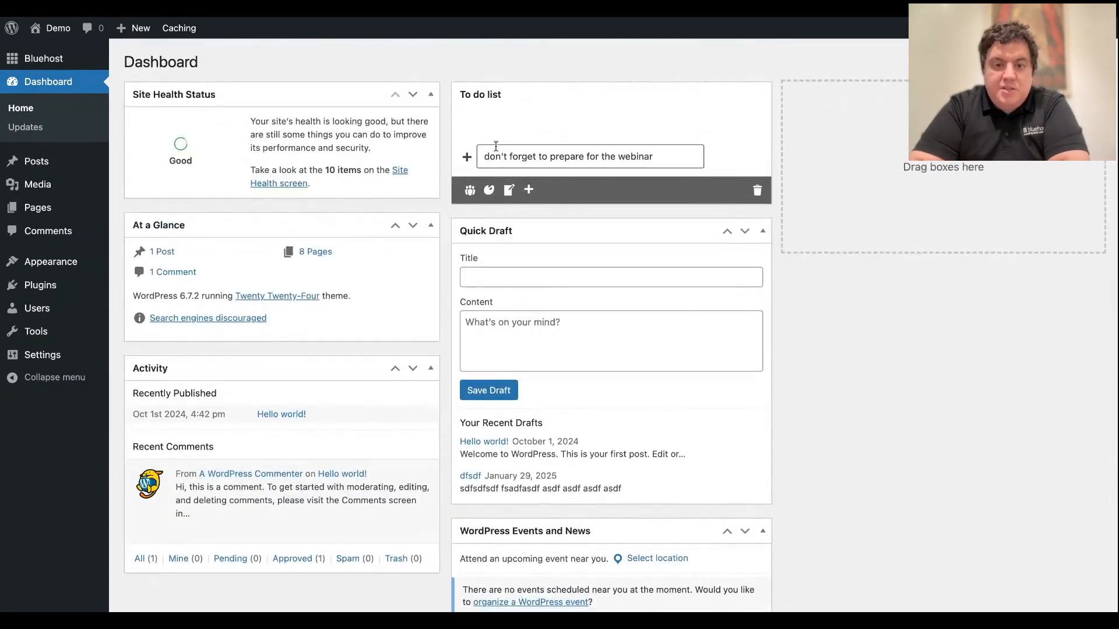
left_click(670, 154)
key("Return")
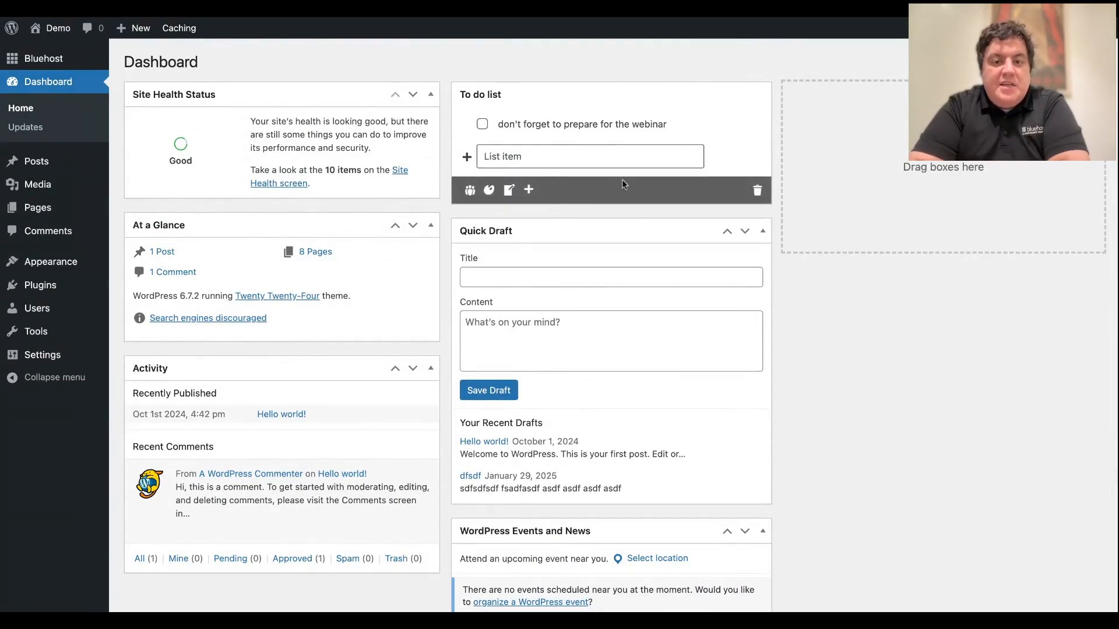
- Look up the WP Dashboard Notes plugin in the list of installed plugins
mouse_move(33, 310)
mouse_move(40, 291)
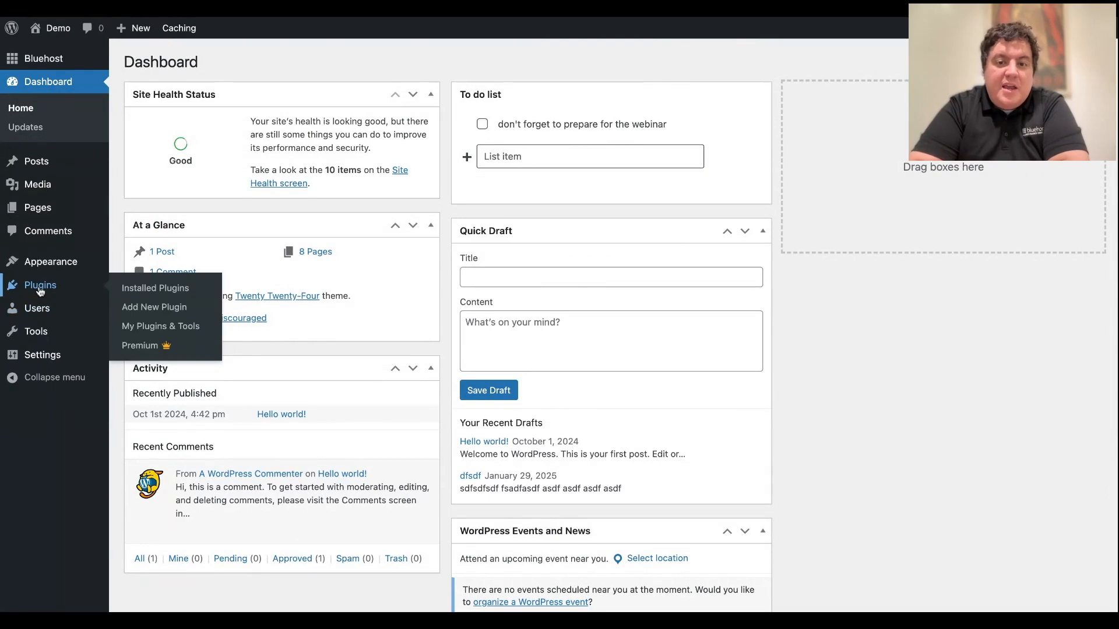
left_click(40, 289)
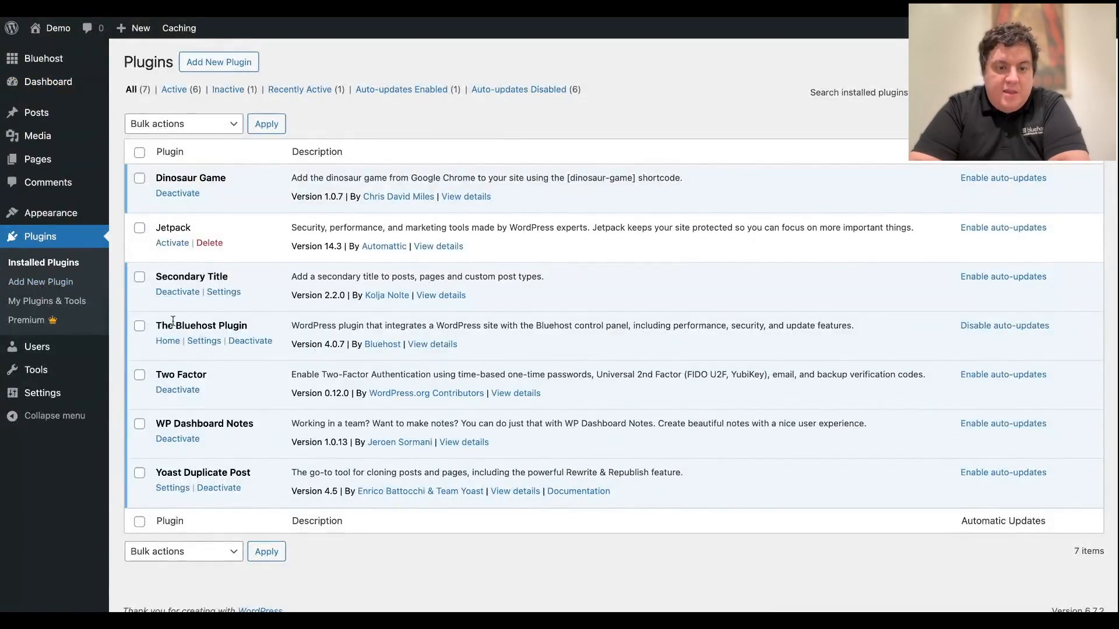
left_click_drag(157, 424, 301, 425)
triple_click(231, 428)
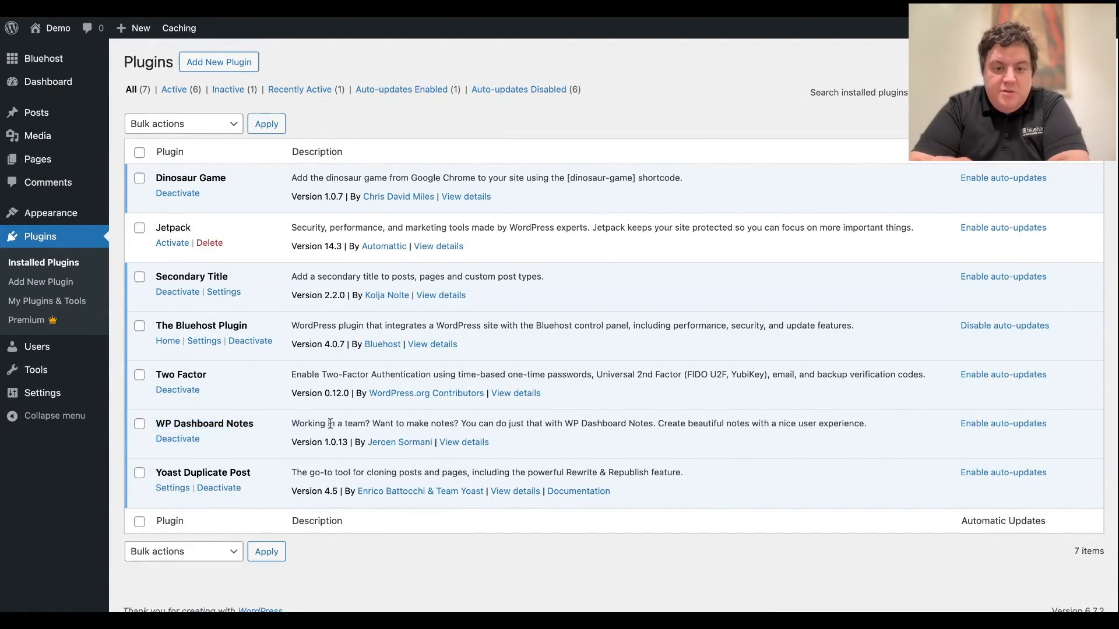
- Install and activate the WP-Sweep plugin from the favorite plugins
left_click(200, 65)
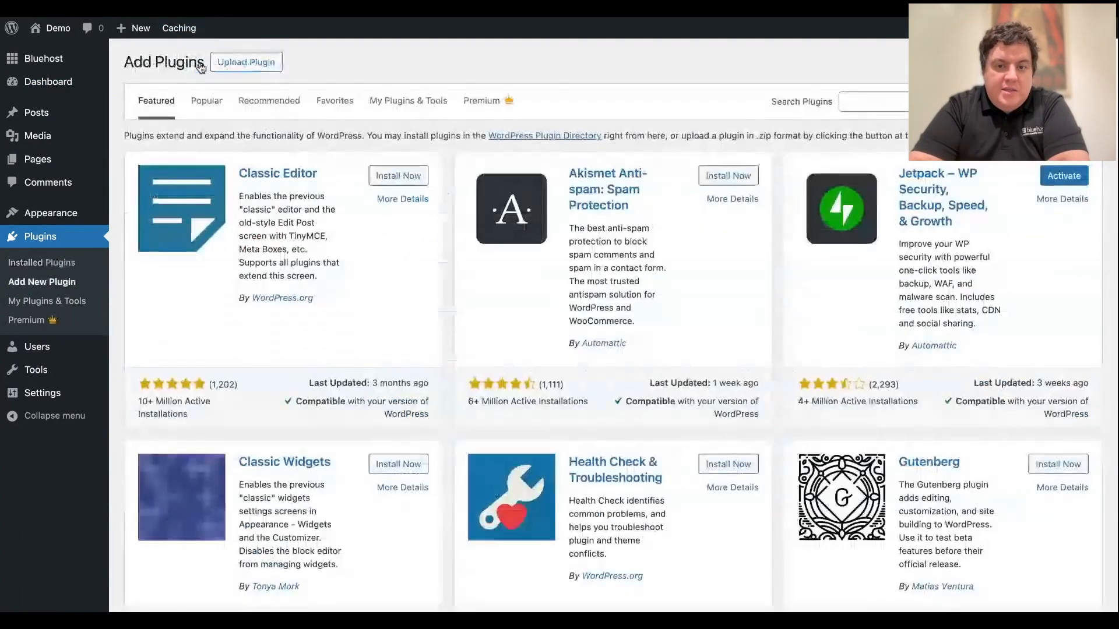
left_click(319, 103)
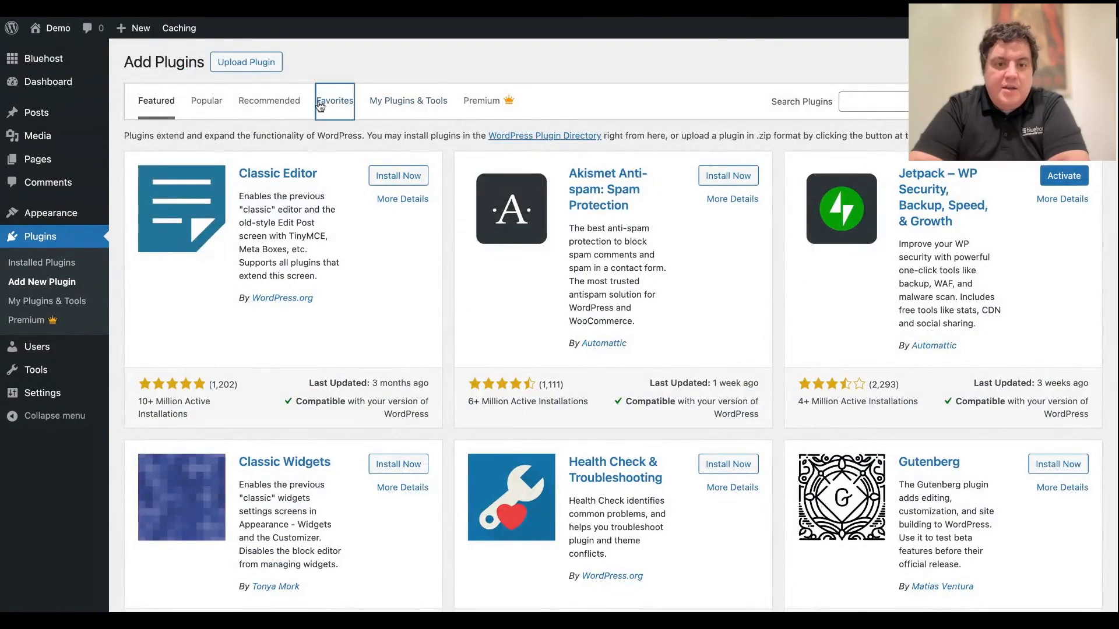
scroll(317, 348, "down", 6)
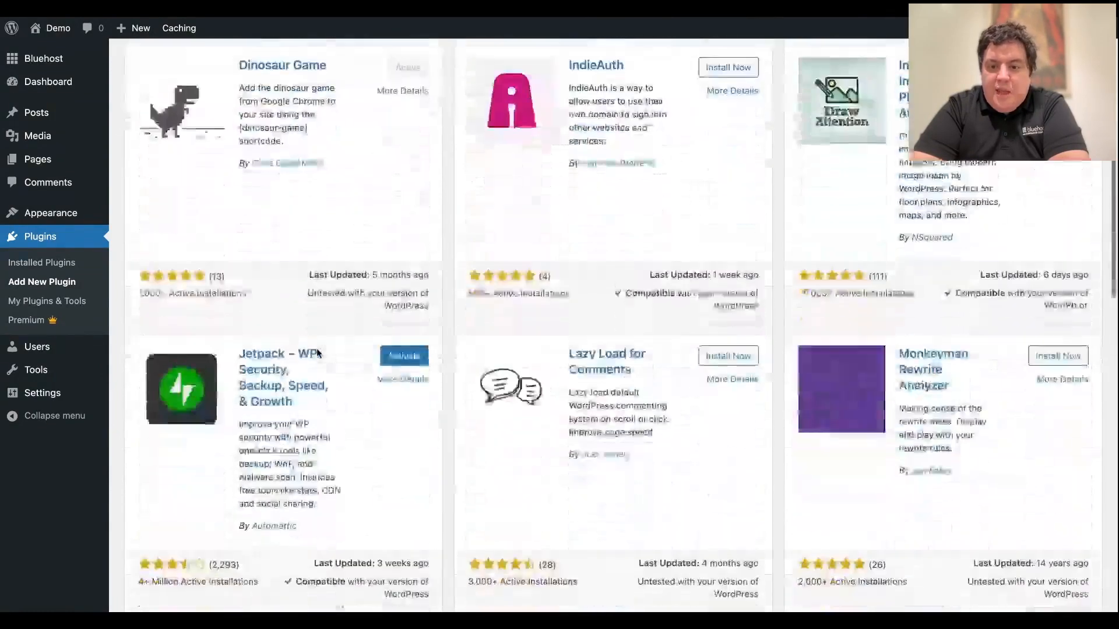
scroll(317, 352, "down", 10)
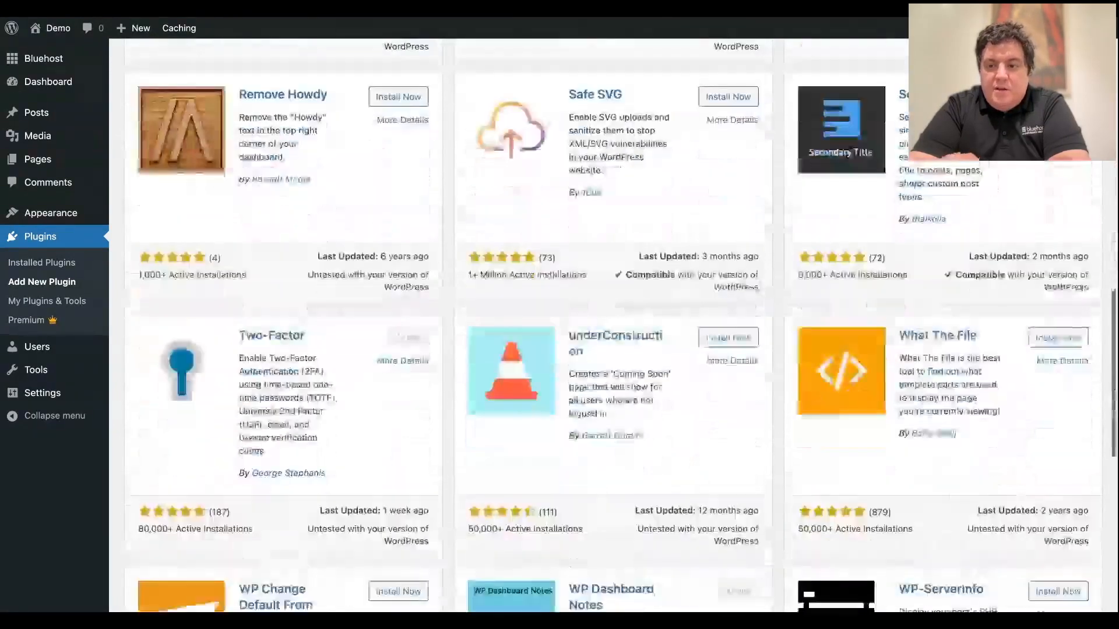
scroll(390, 385, "down", 6)
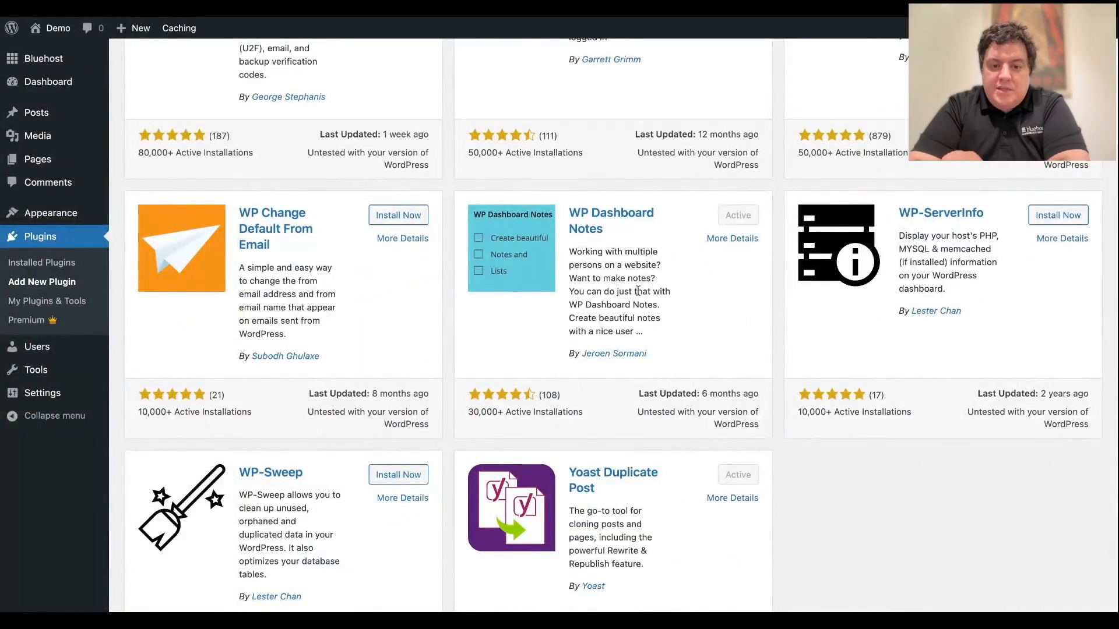
left_click(391, 479)
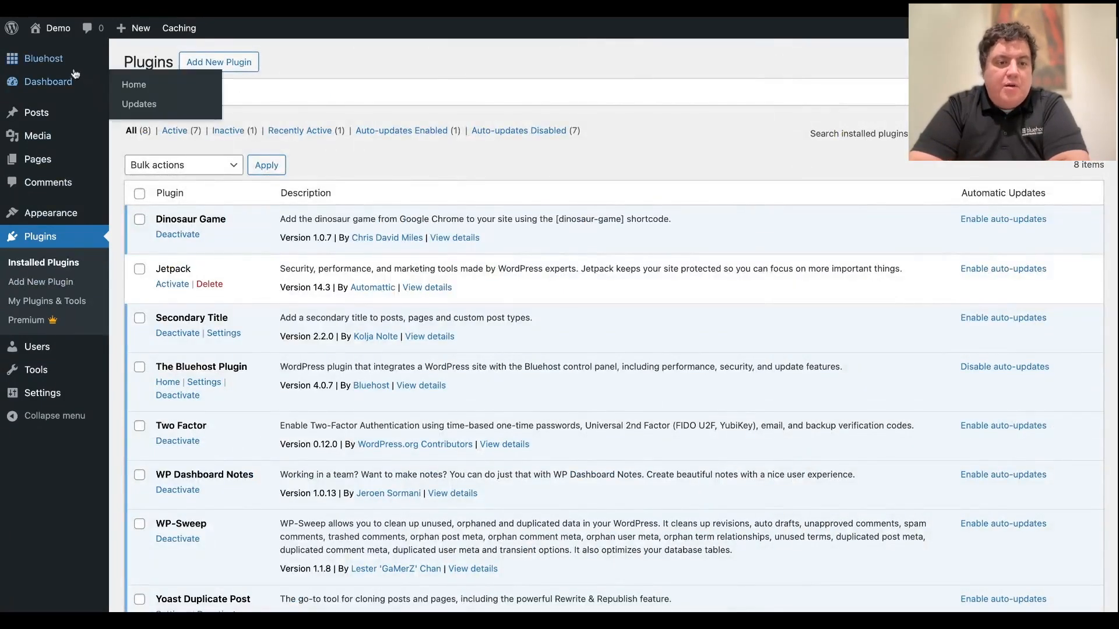
- Check the dashboard home and review the full list of installed plugins
left_click(74, 81)
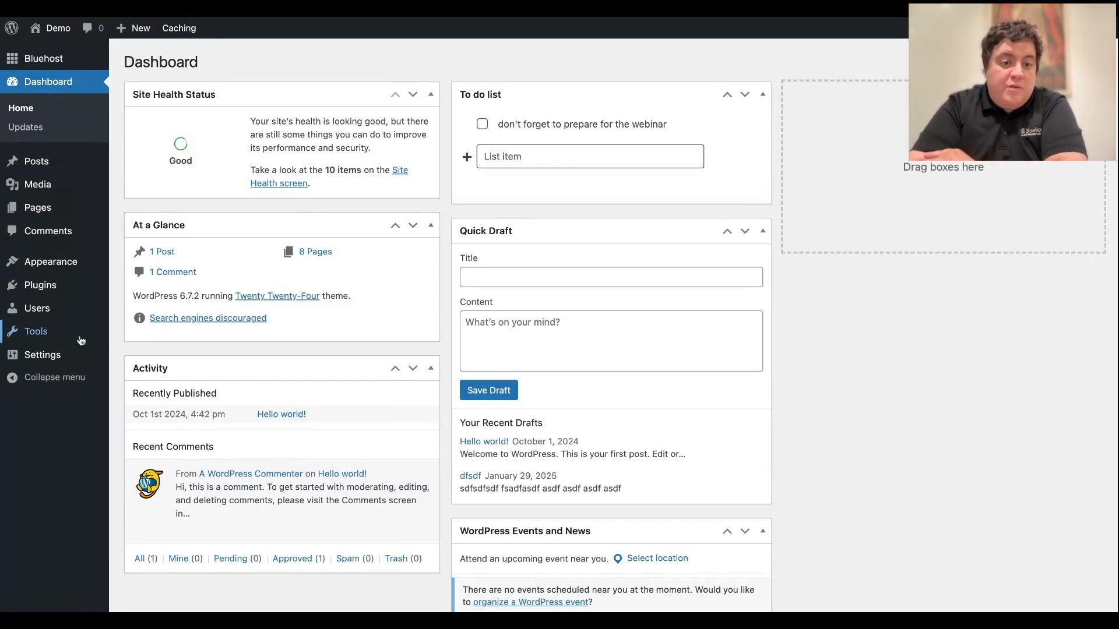
left_click(59, 288)
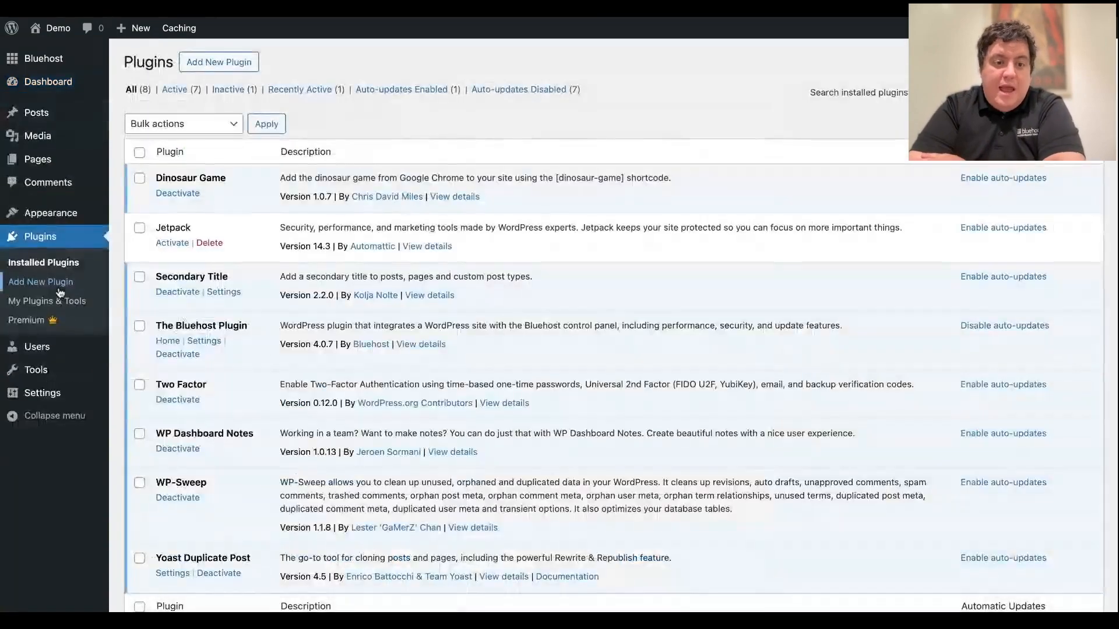
scroll(226, 367, "down", 3)
scroll(225, 47, "up", 3)
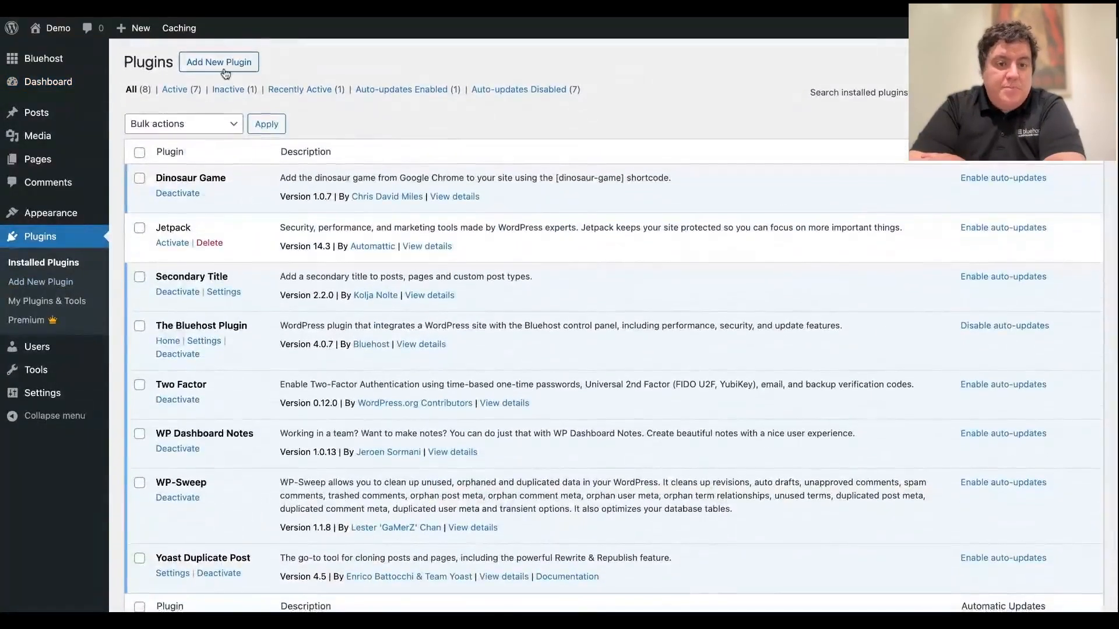
- Browse the featured plugins available for installation and return to the installed plugins
left_click(212, 69)
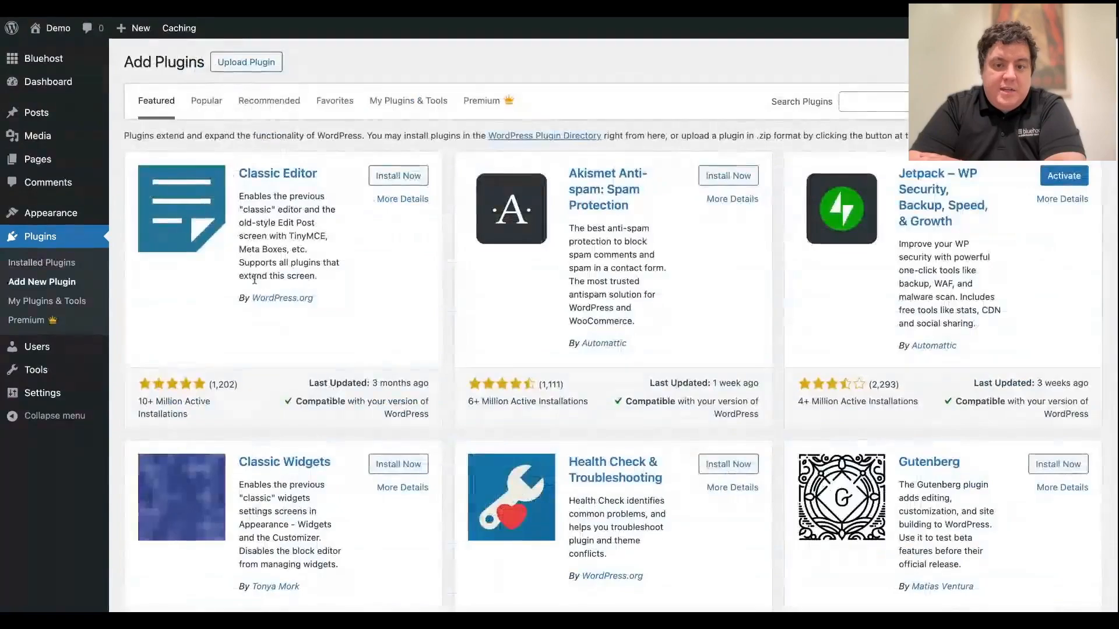
scroll(323, 384, "down", 6)
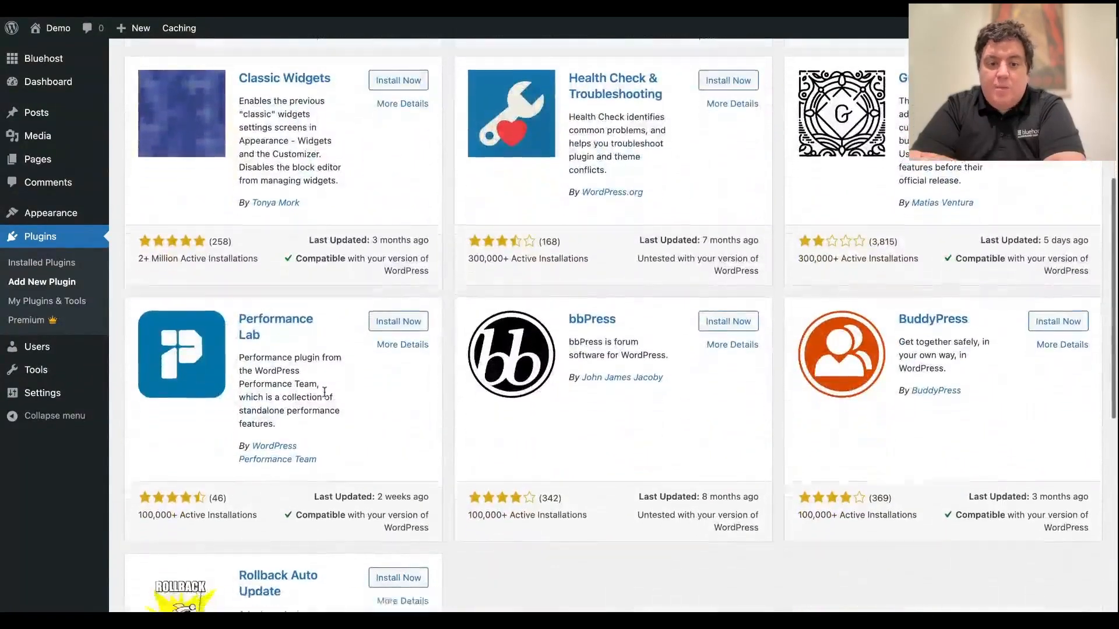
scroll(324, 393, "up", 6)
left_click(41, 262)
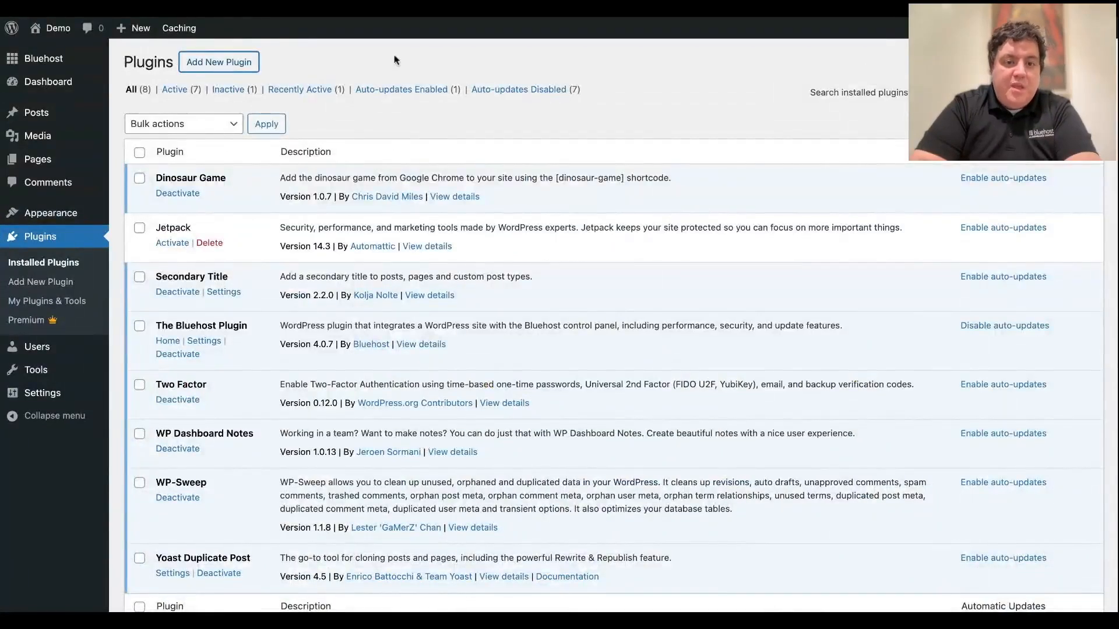
- Search the plugin directory for "woocommerce" and look through the matching plugins
type("woocommer")
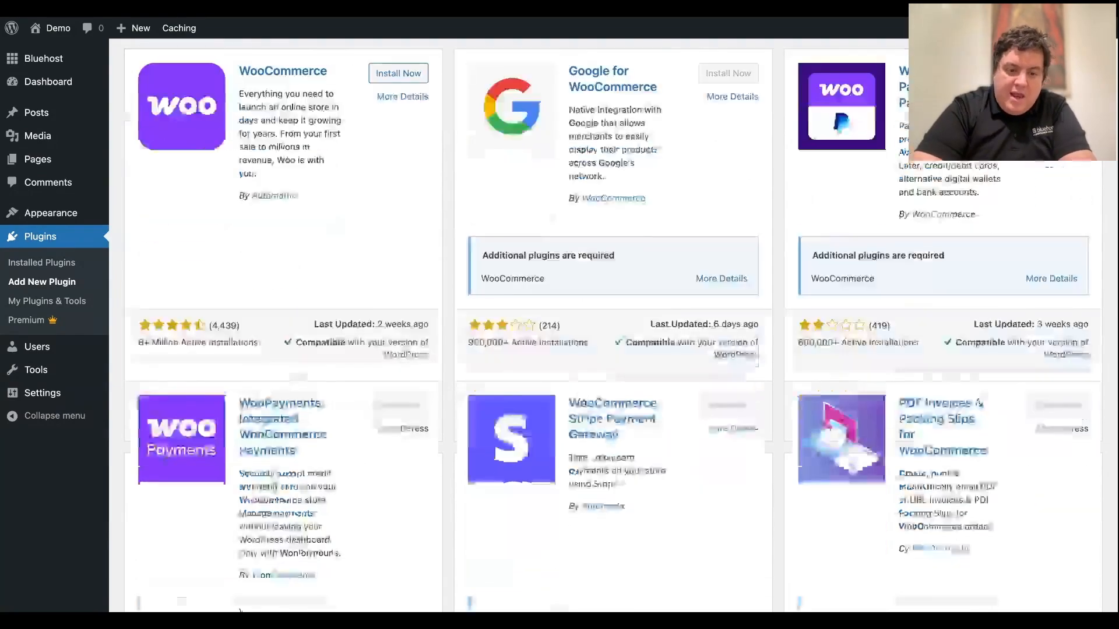
scroll(612, 326, "down", 15)
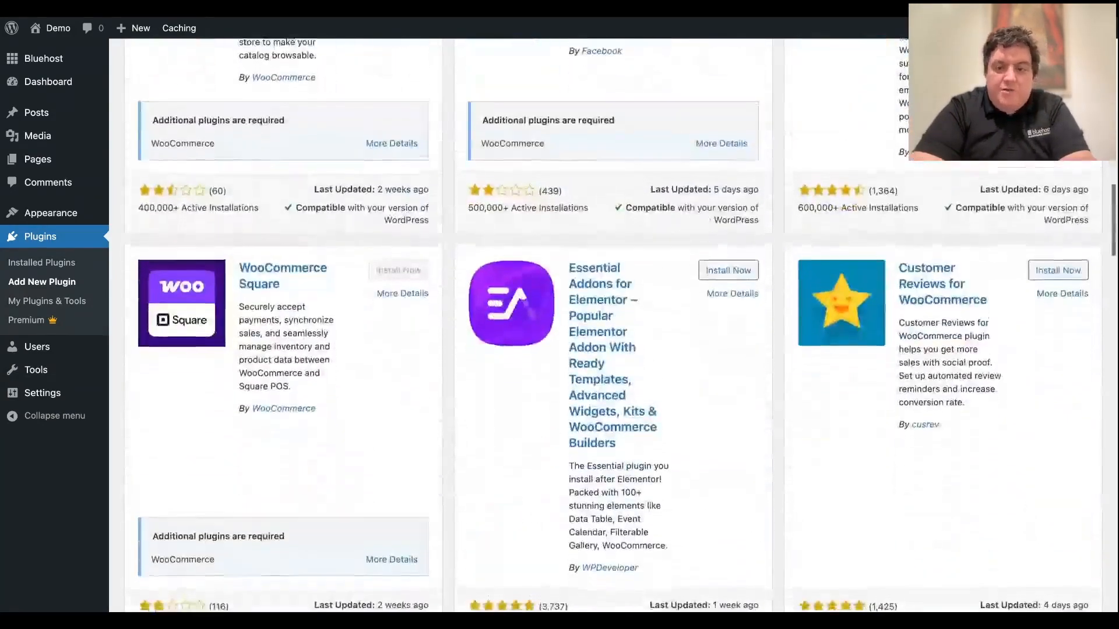
scroll(612, 327, "up", 15)
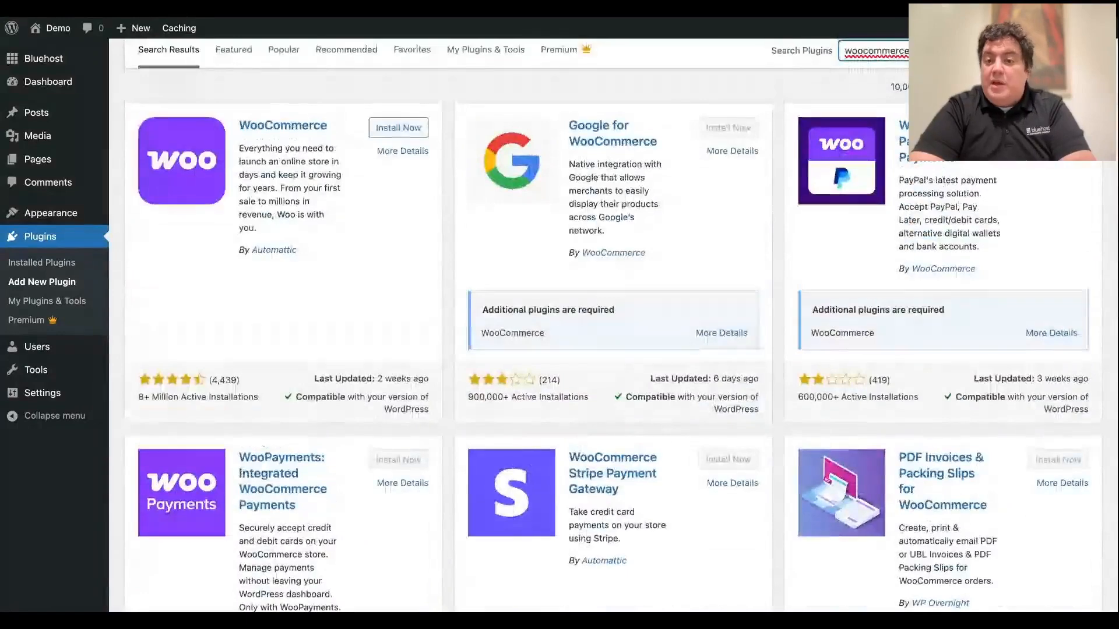
scroll(612, 326, "up", 2)
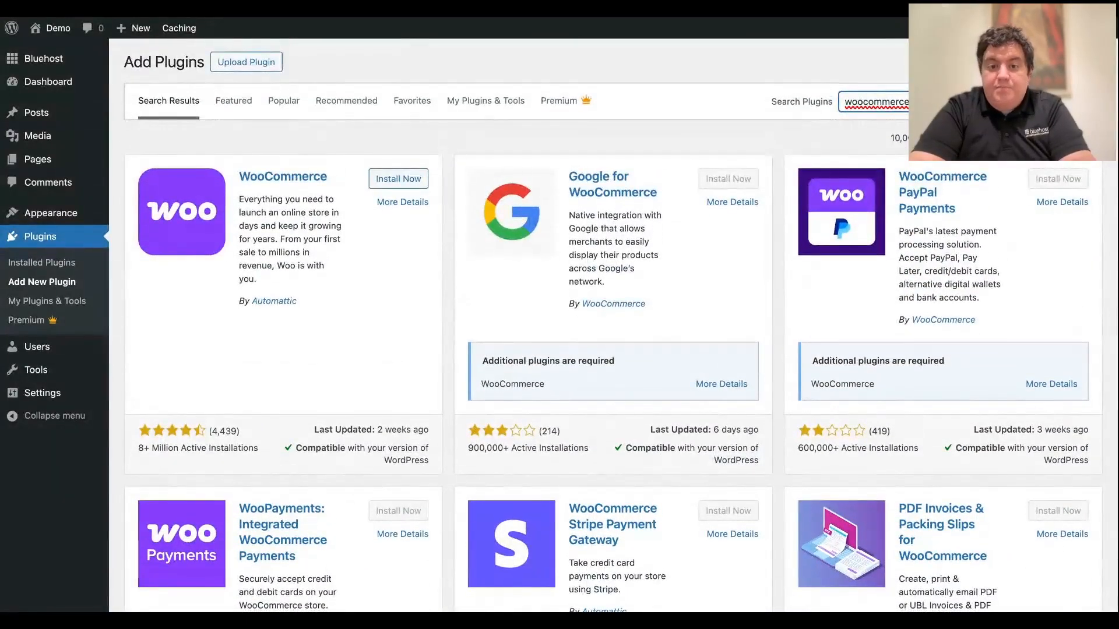
- Browse the plugins offered under My Plugins & Tools
left_click(477, 104)
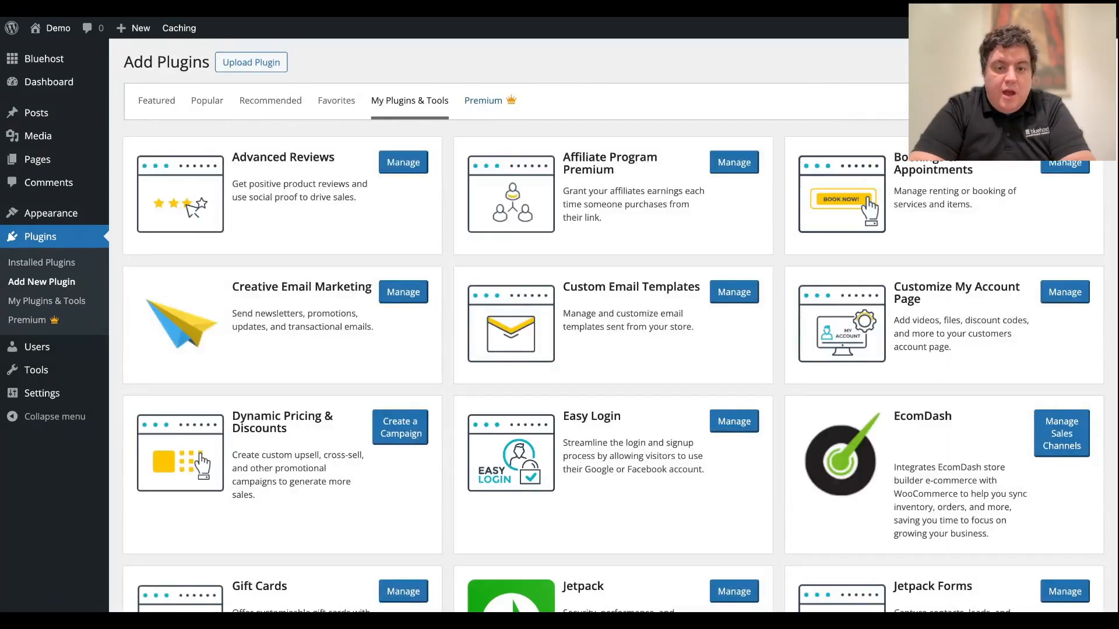
scroll(539, 431, "down", 5)
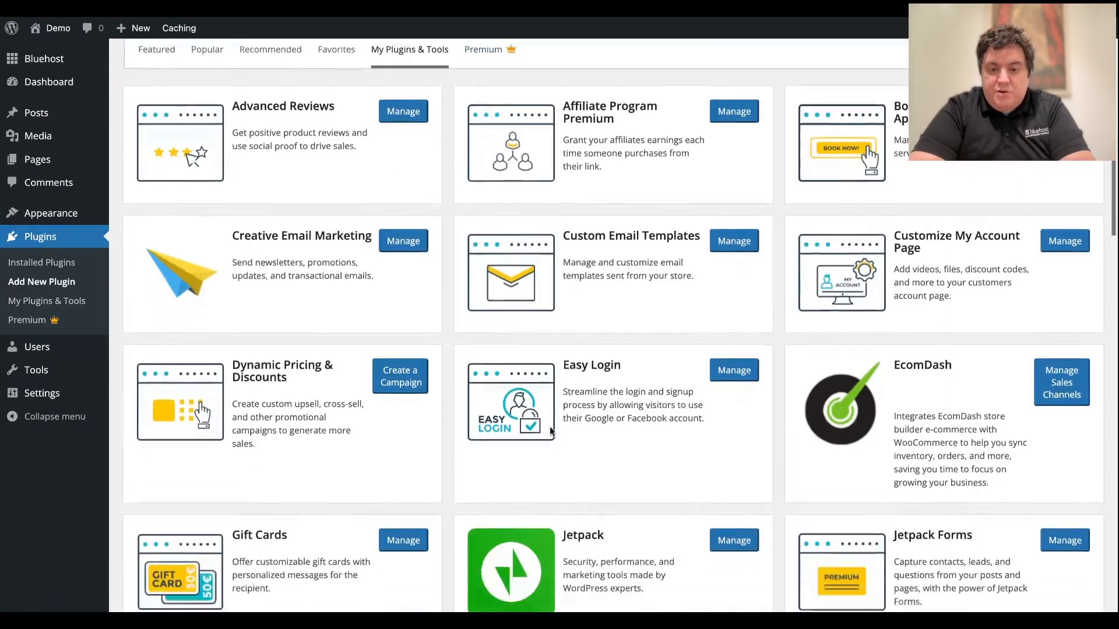
scroll(551, 426, "down", 4)
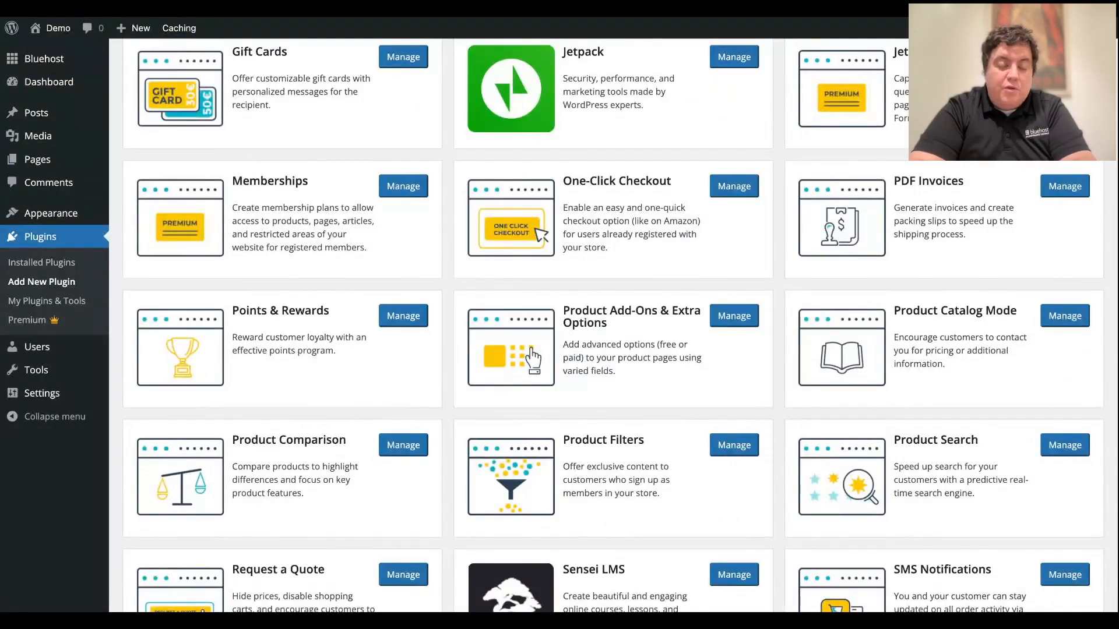
- Look through the rest of My Plugins & Tools, then visit the Bluehost home and the dashboard
scroll(611, 326, "down", 2)
scroll(612, 326, "up", 10)
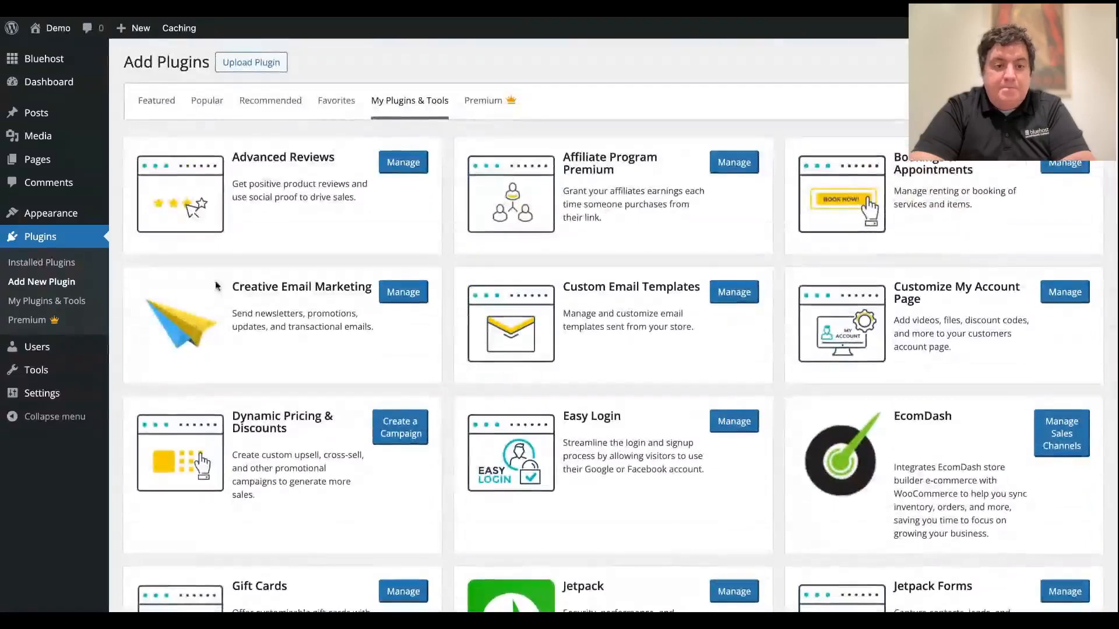
mouse_move(44, 74)
left_click(44, 65)
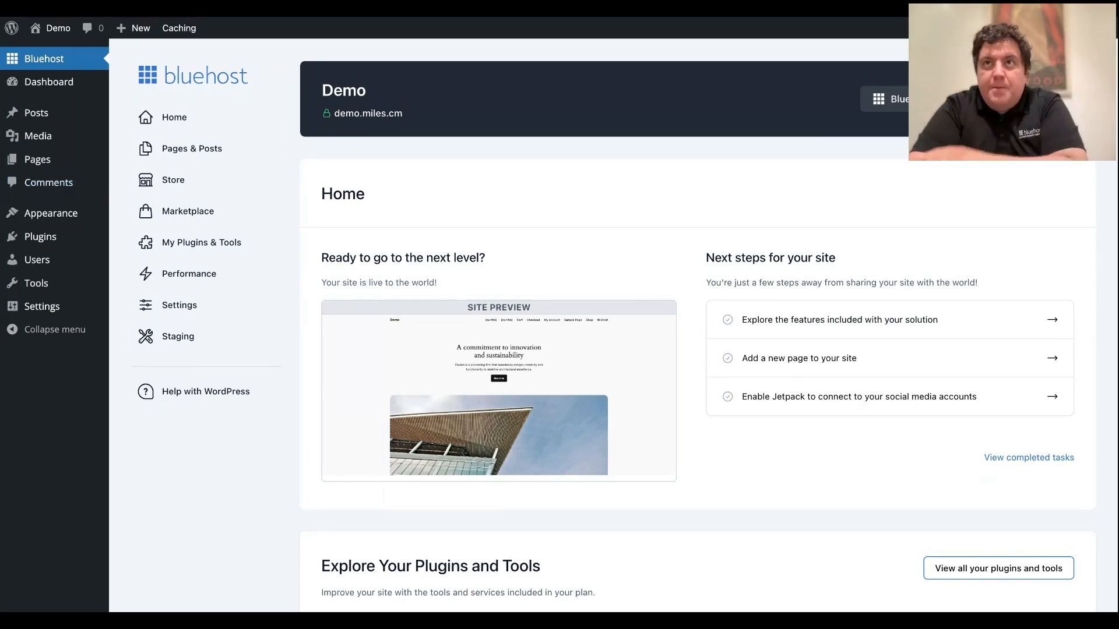
left_click(49, 81)
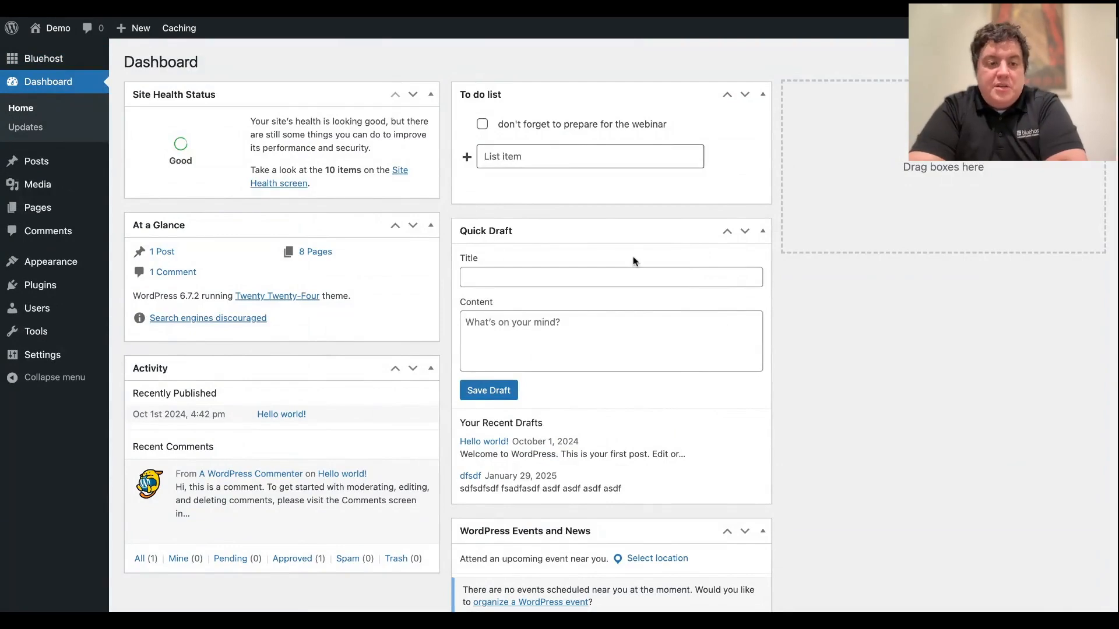
- Look through the list of all posts and the list of all pages
mouse_move(58, 161)
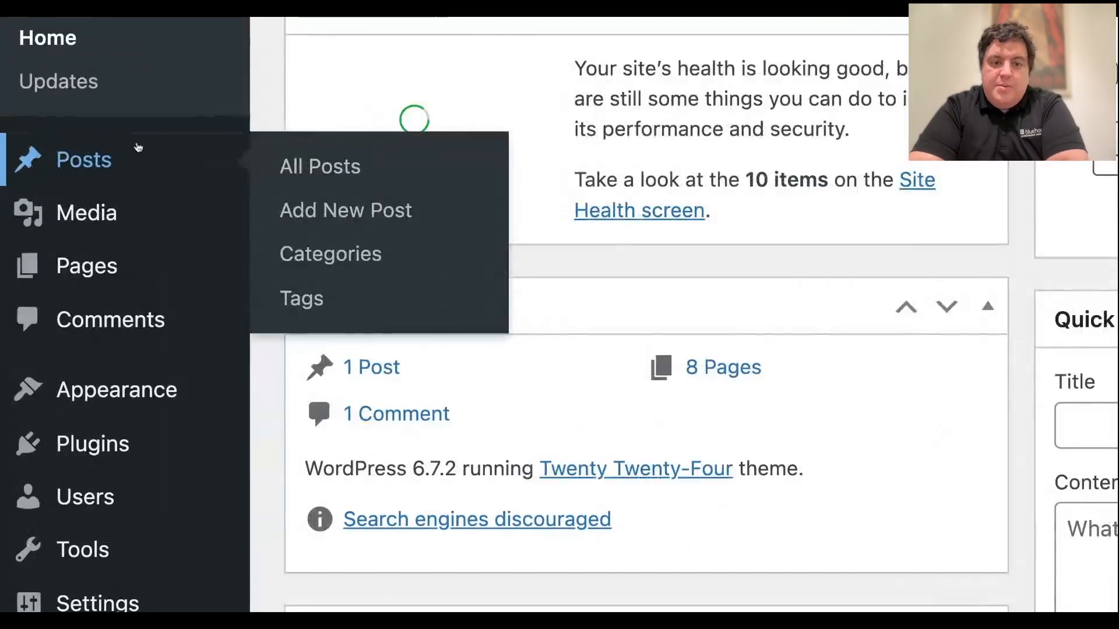
left_click(133, 159)
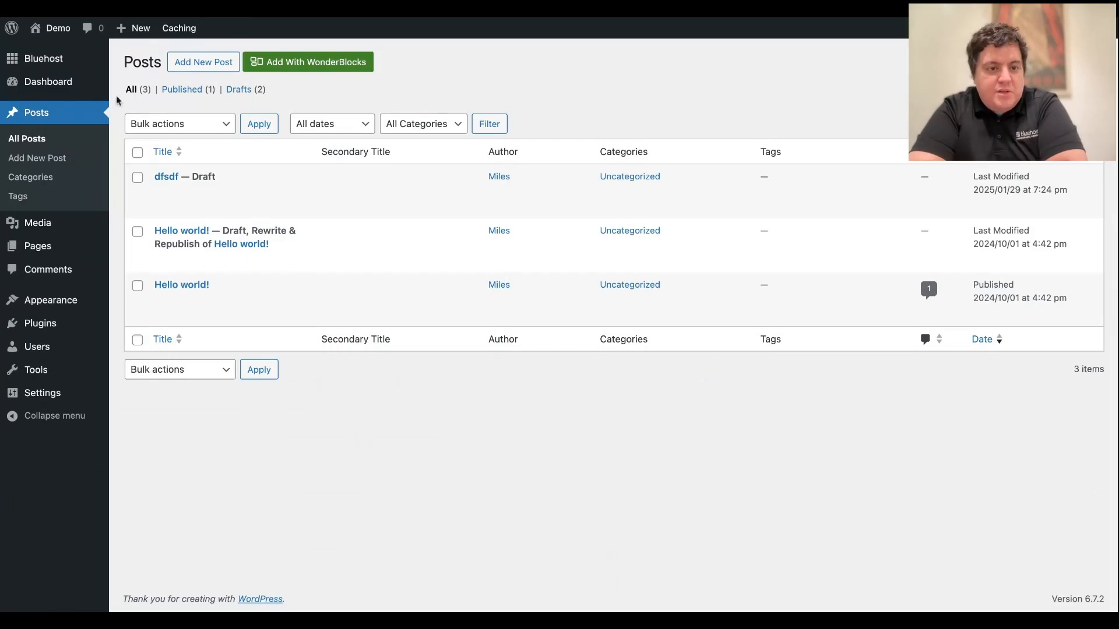
left_click(62, 246)
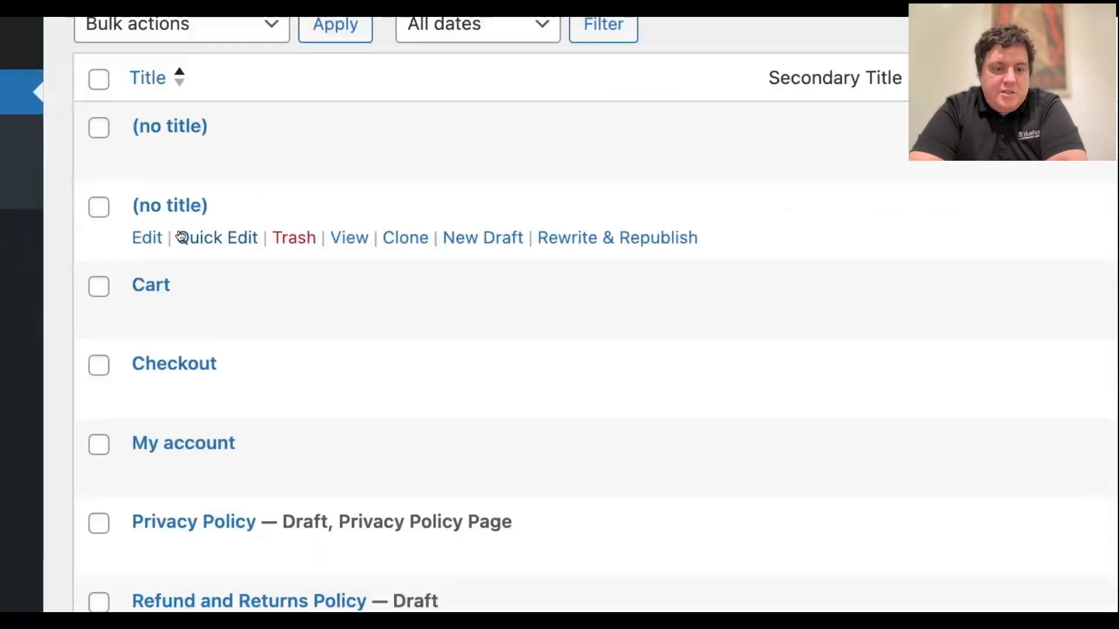
scroll(180, 236, "down", 5)
scroll(180, 235, "up", 5)
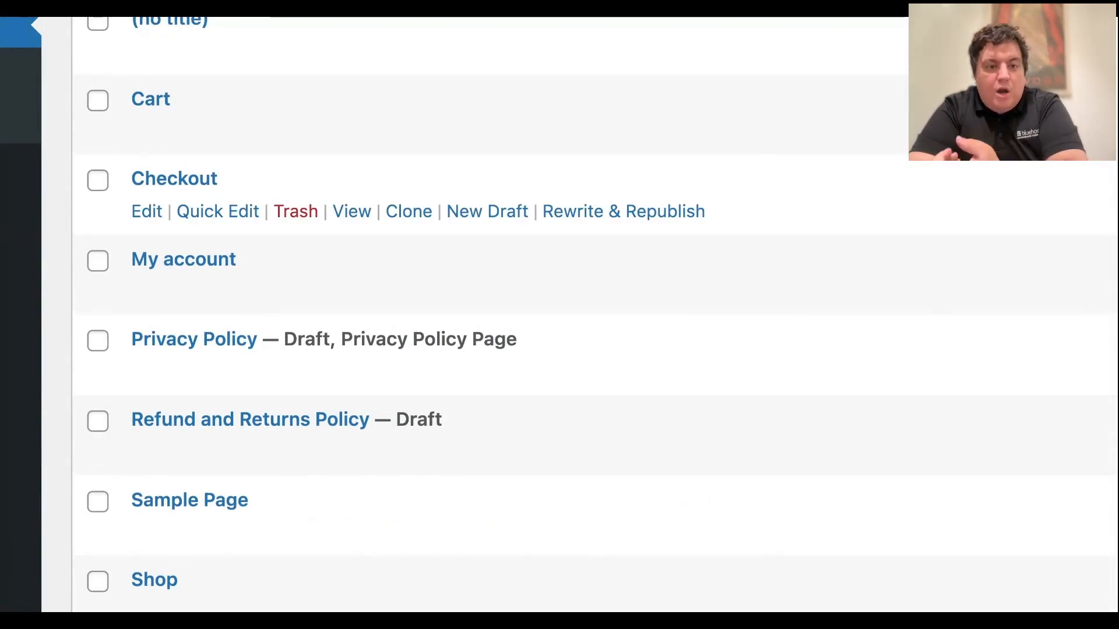
scroll(180, 235, "up", 4)
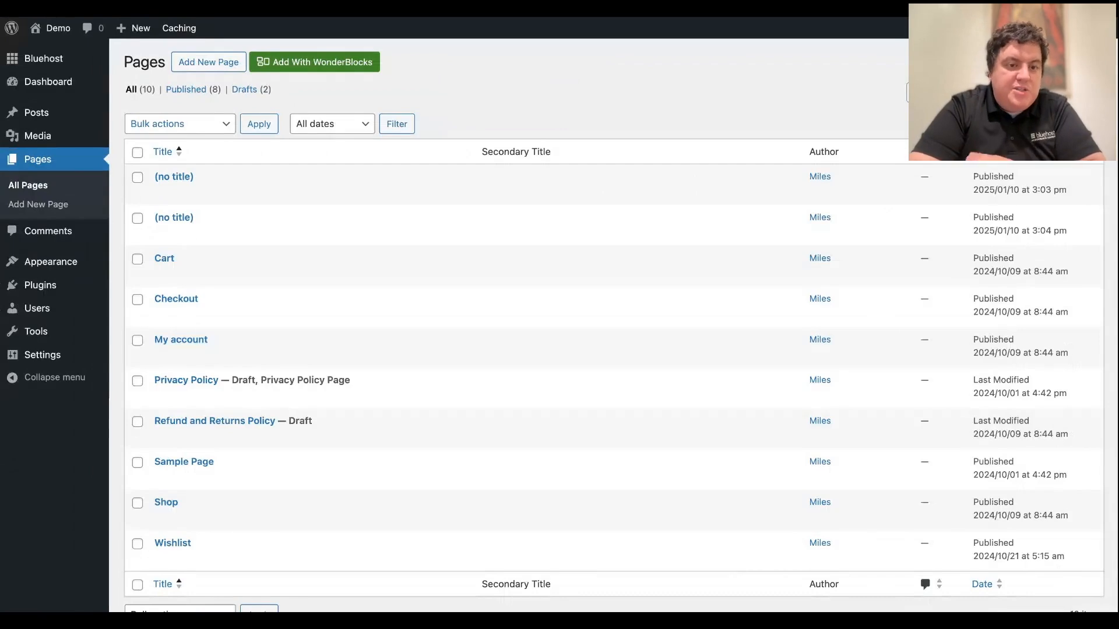
scroll(180, 236, "down", 1)
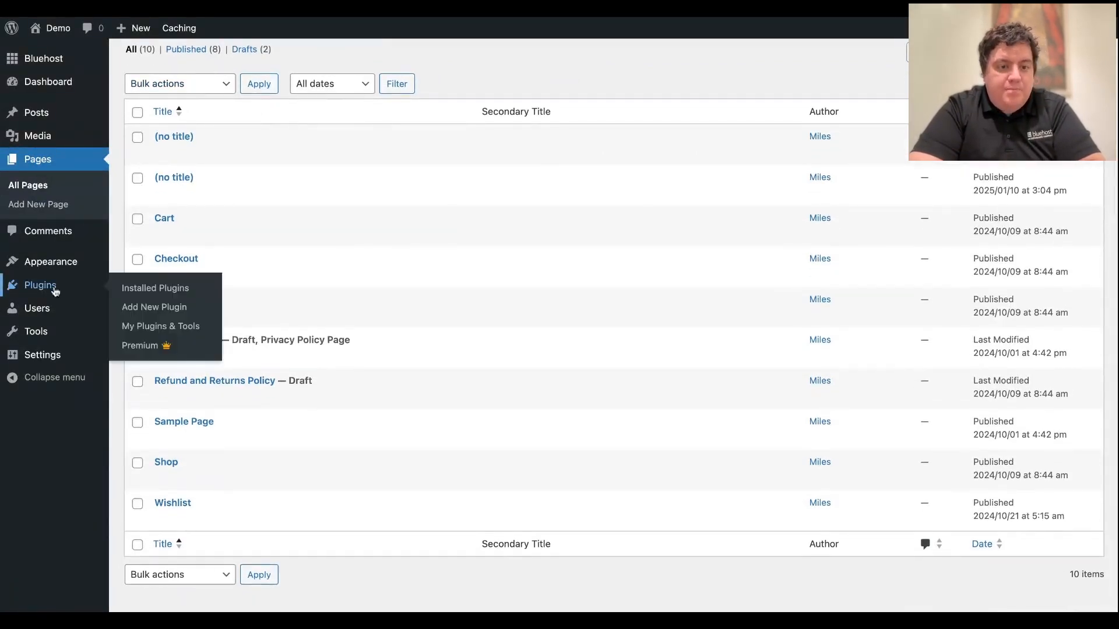
- Review the list of installed plugins from beginning to end
left_click(51, 288)
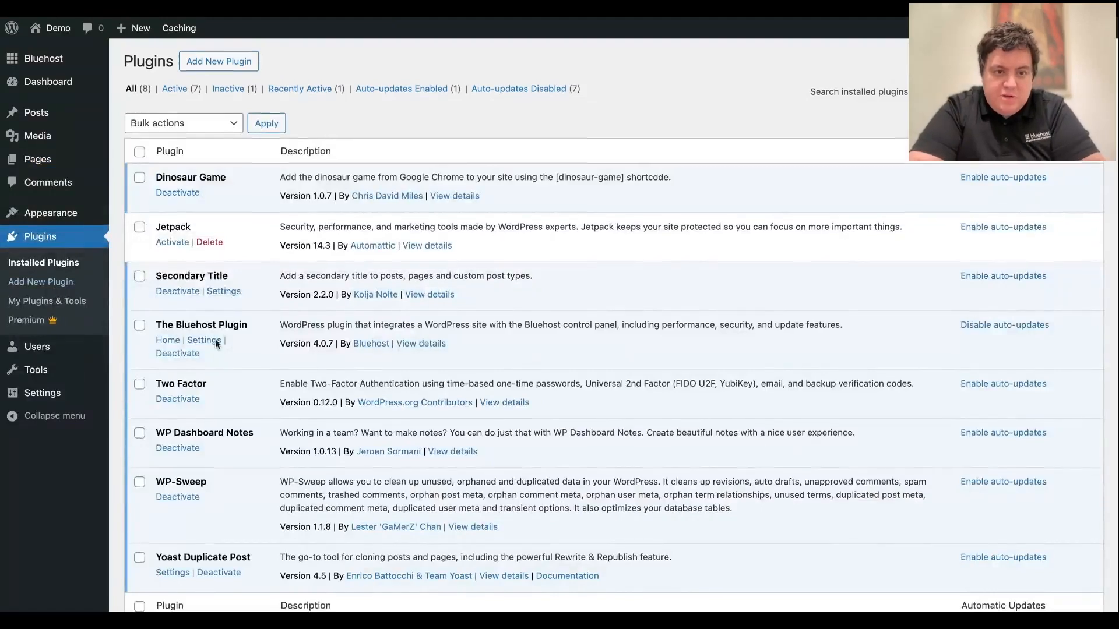
scroll(215, 339, "down", 3)
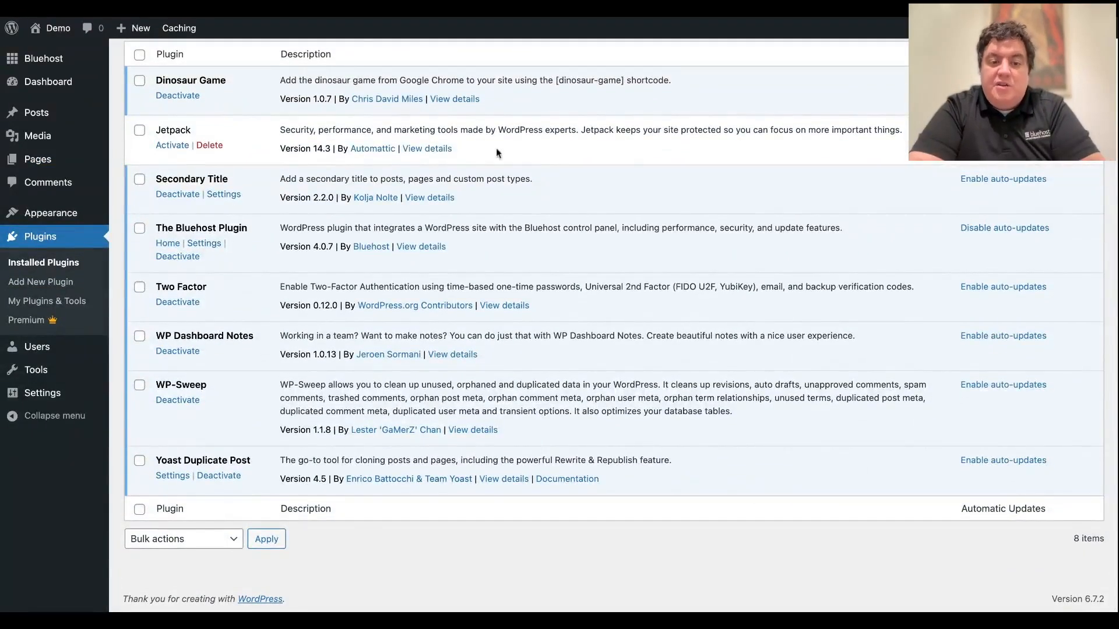
scroll(337, 348, "up", 3)
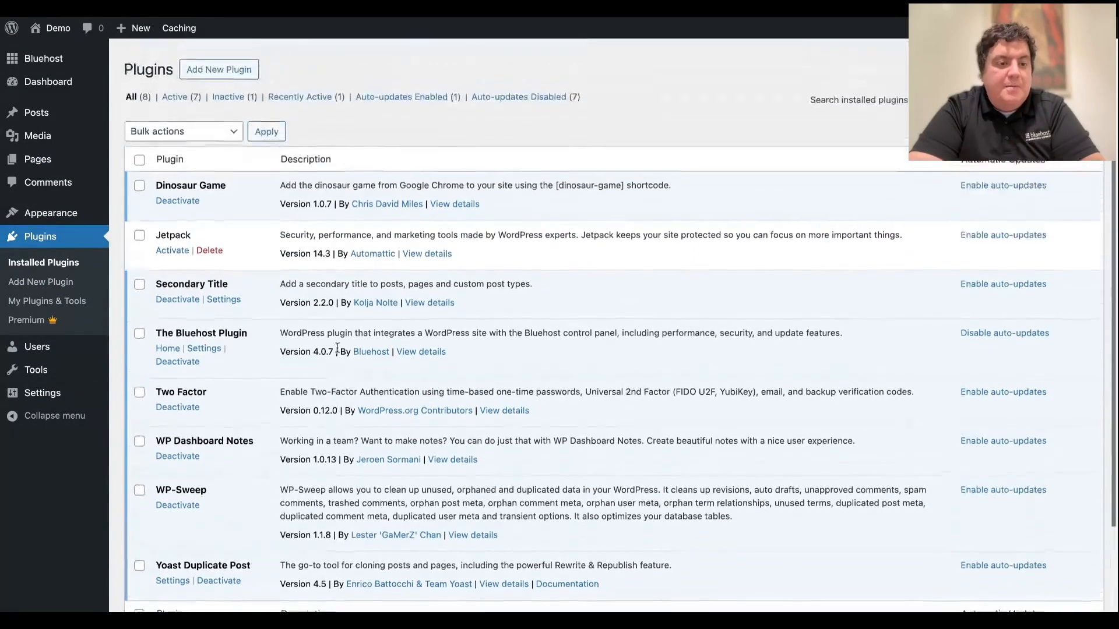
- Examine the site's General Settings, including title, addresses, date format and time format
left_click(80, 394)
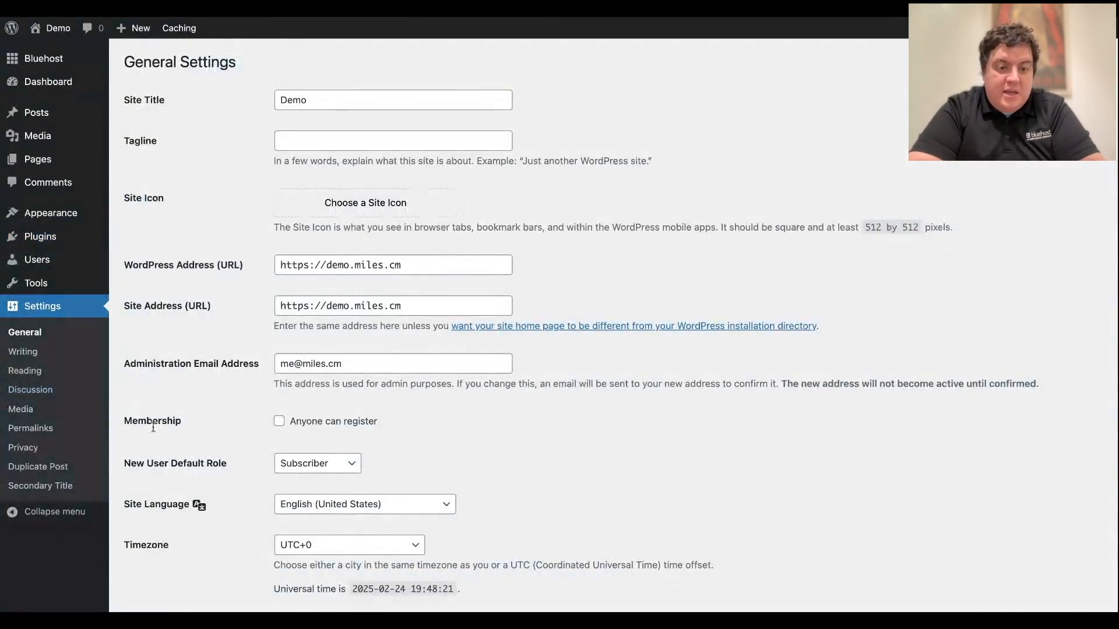
scroll(153, 427, "down", 7)
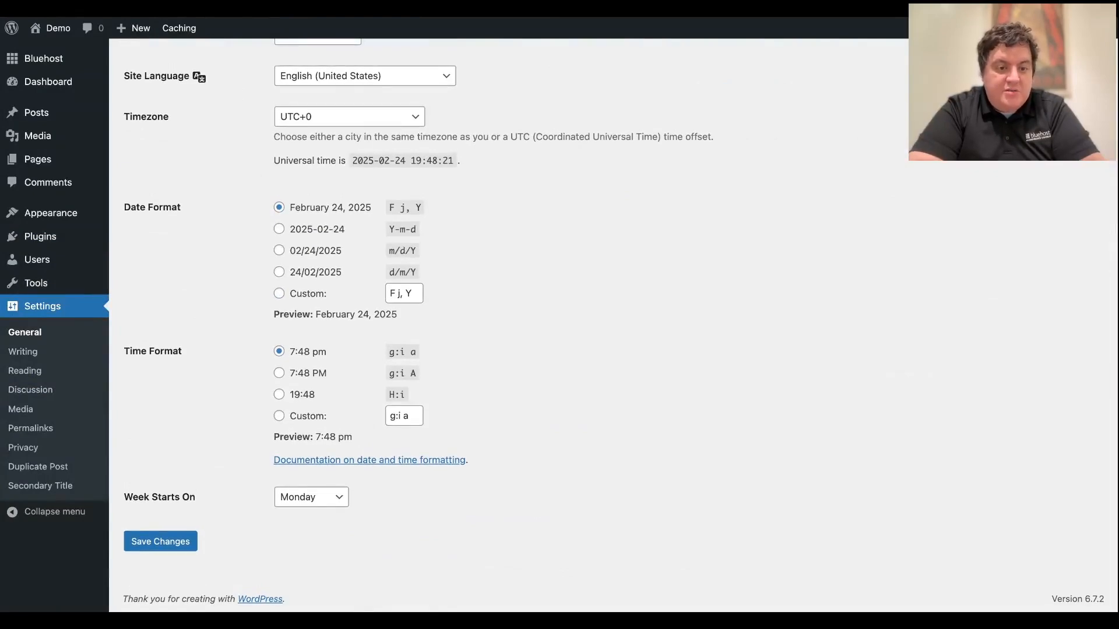
scroll(502, 326, "up", 8)
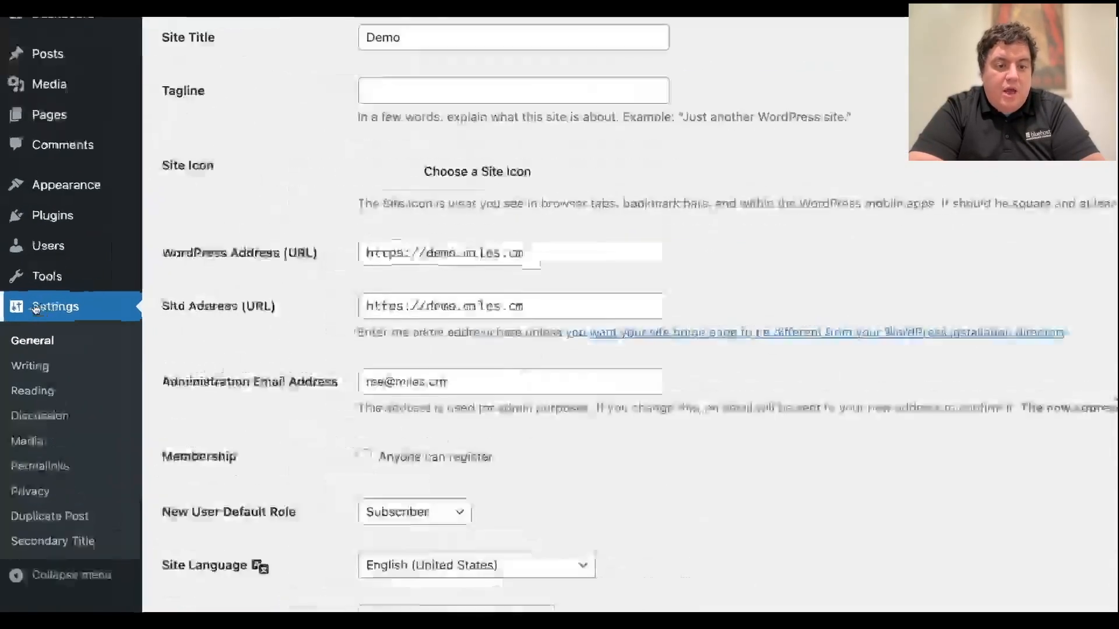
scroll(35, 309, "down", 4)
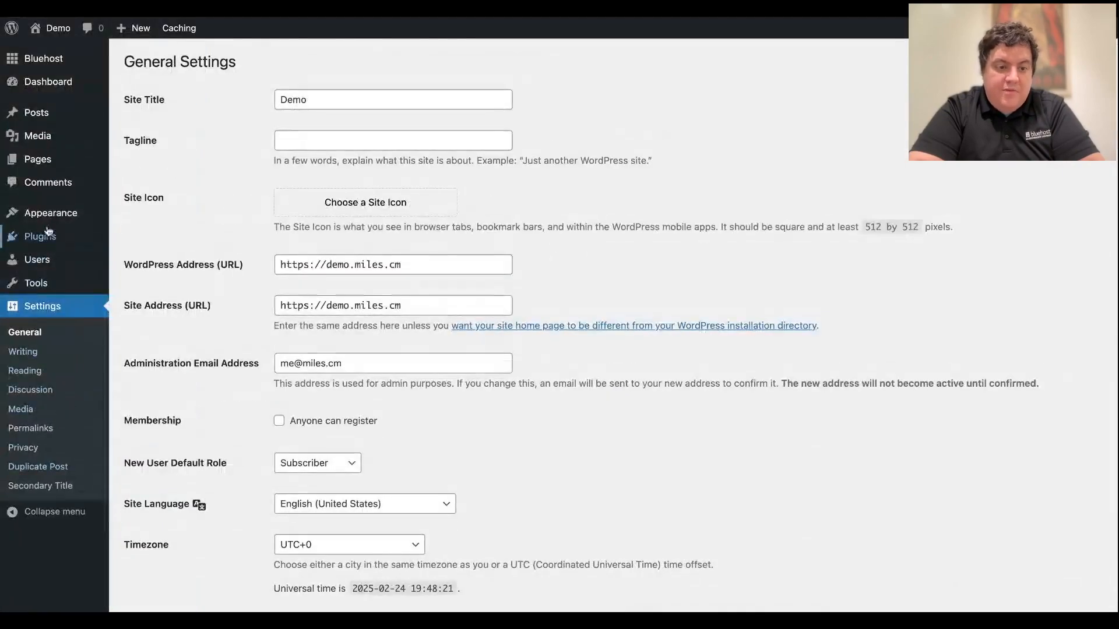
- Point out Yoast Duplicate Post among the installed plugins and check the actions offered for the "Hello world!" posts
left_click(36, 236)
scroll(279, 429, "down", 3)
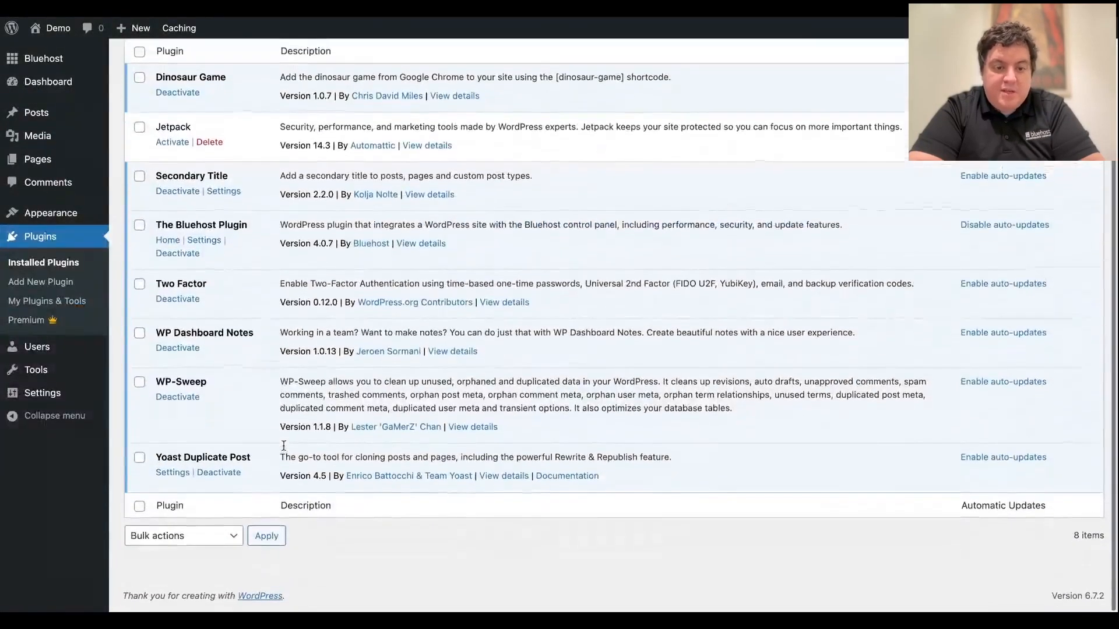
left_click_drag(199, 457, 240, 458)
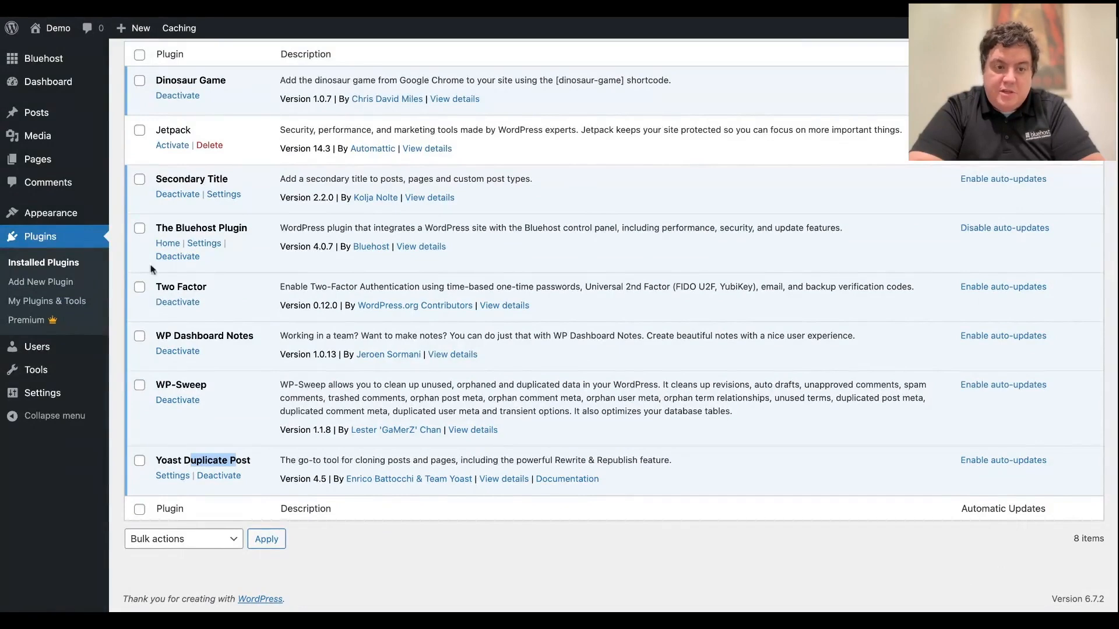
left_click(75, 117)
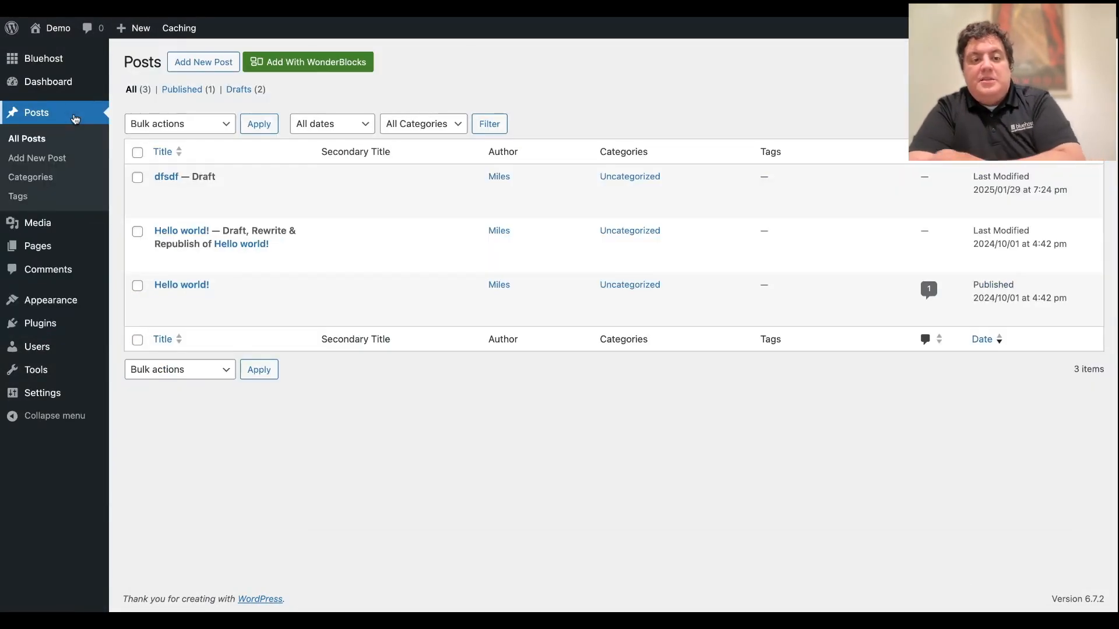
mouse_move(216, 252)
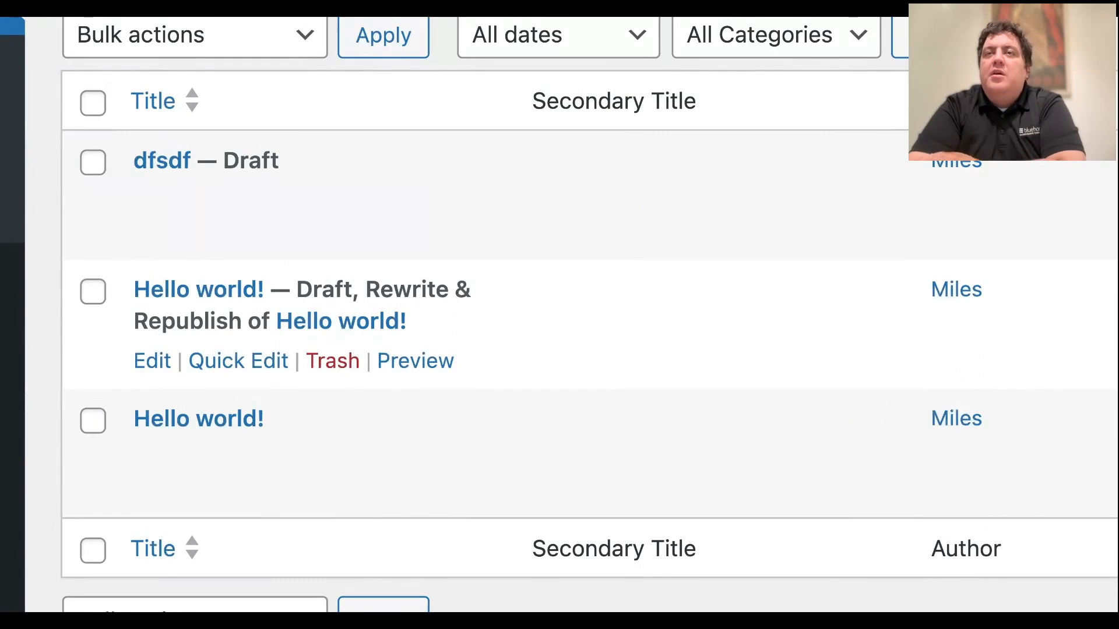
mouse_move(385, 402)
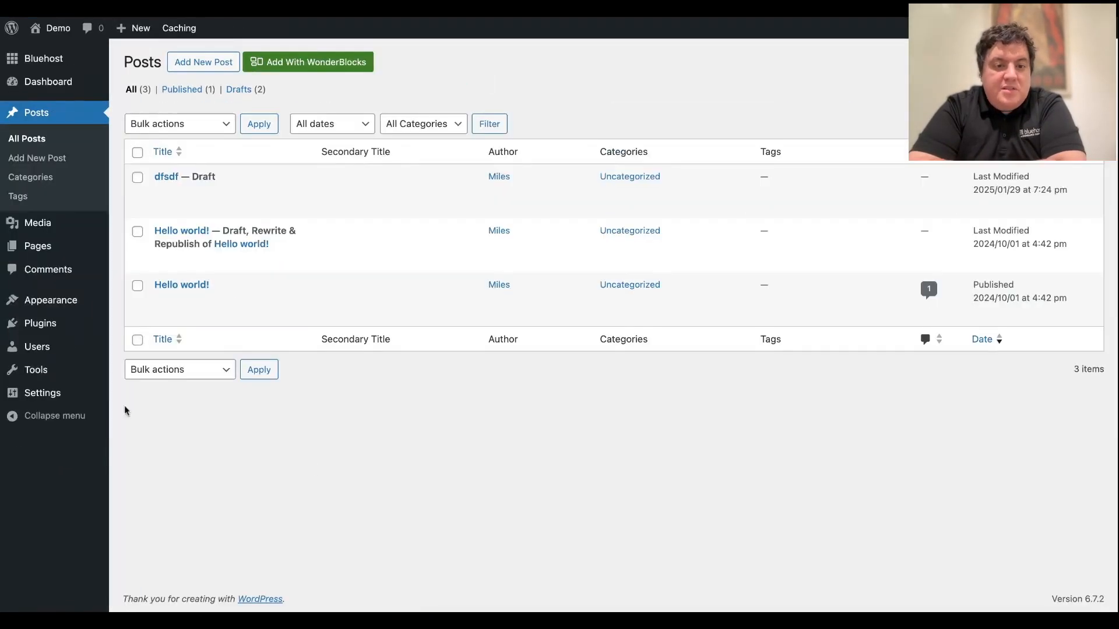
- Review the installed plugins again and check the actions offered for the untitled pages
left_click(75, 322)
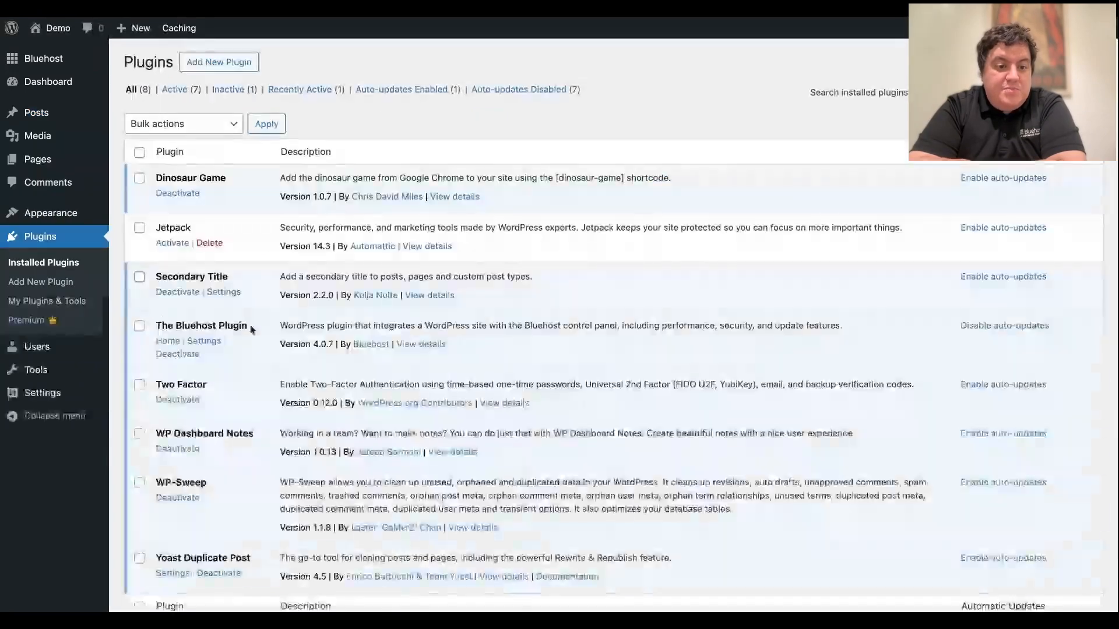
scroll(412, 423, "down", 3)
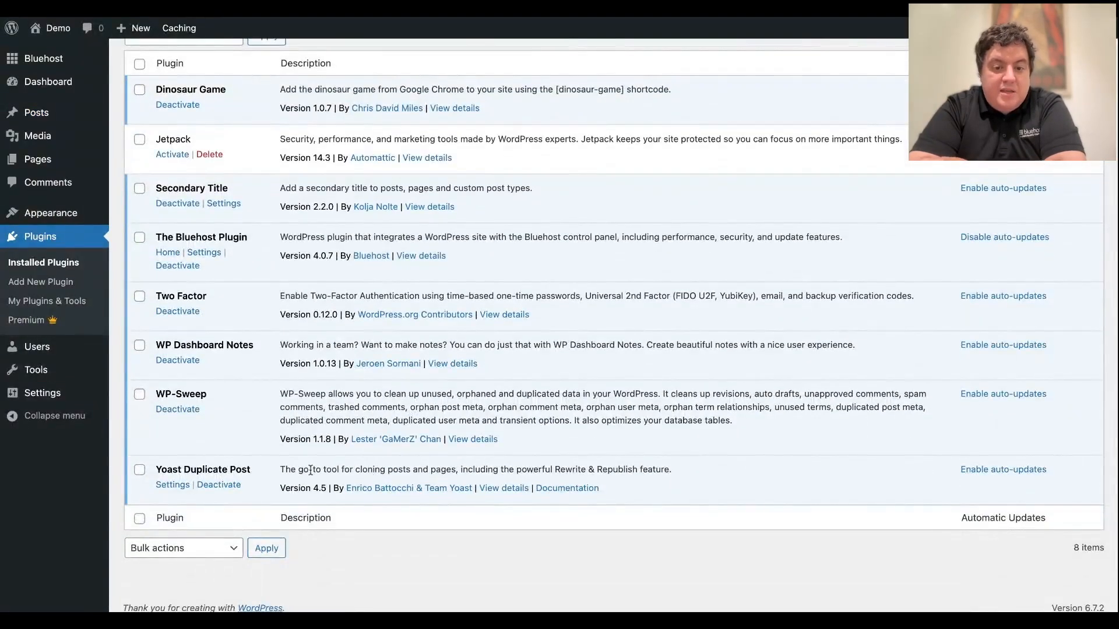
left_click(69, 153)
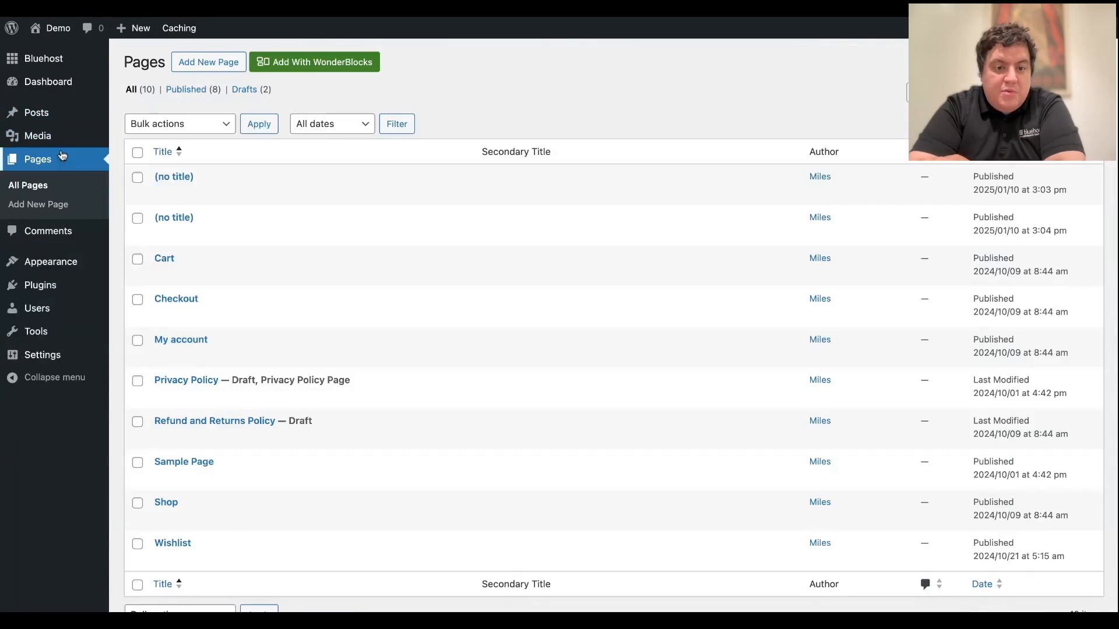
mouse_move(214, 219)
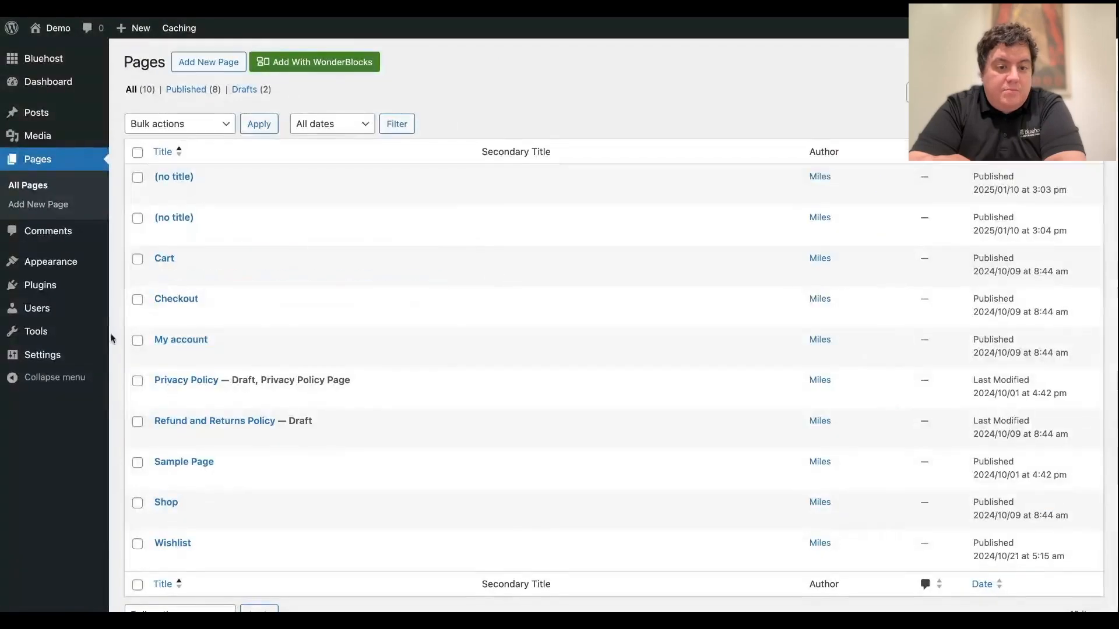
mouse_move(75, 352)
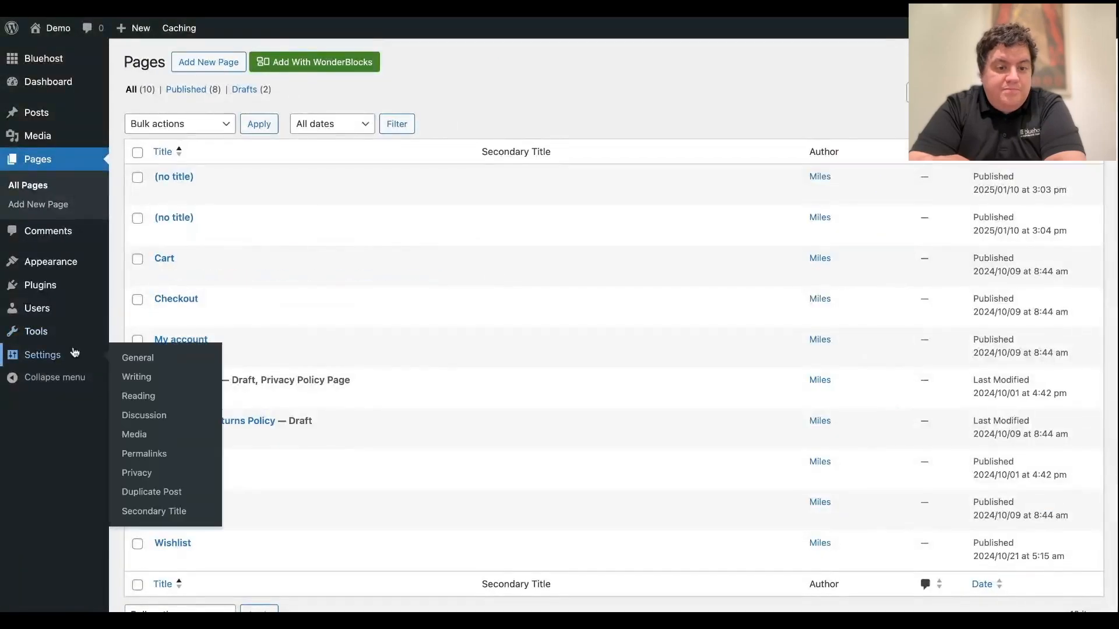
- Examine the Duplicate Post settings for what to copy and return to the installed plugins
left_click(145, 499)
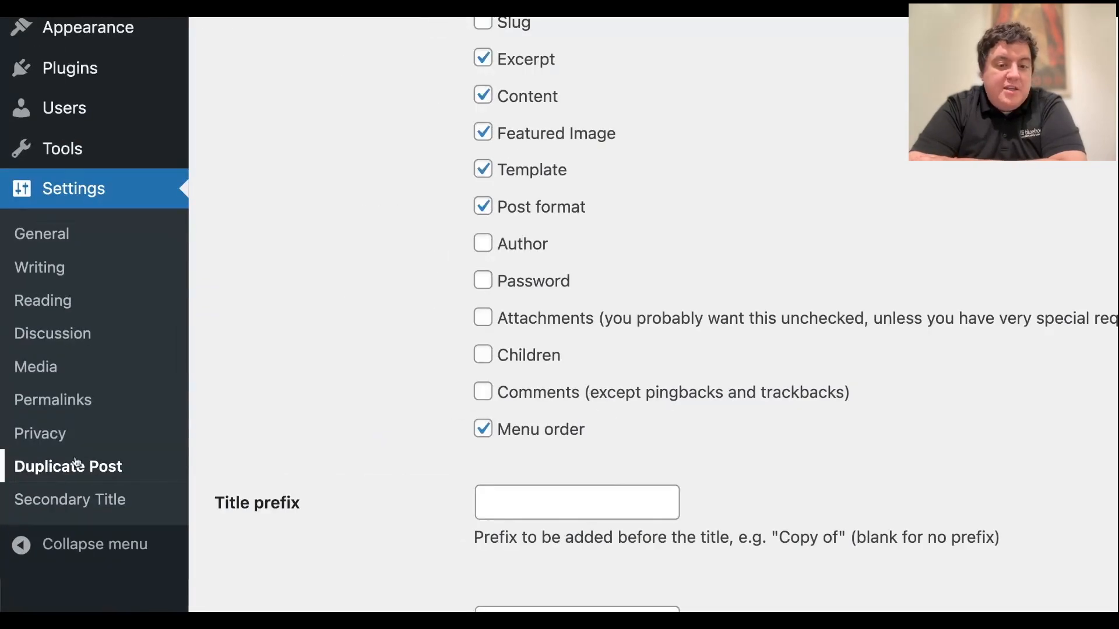
scroll(242, 456, "down", 5)
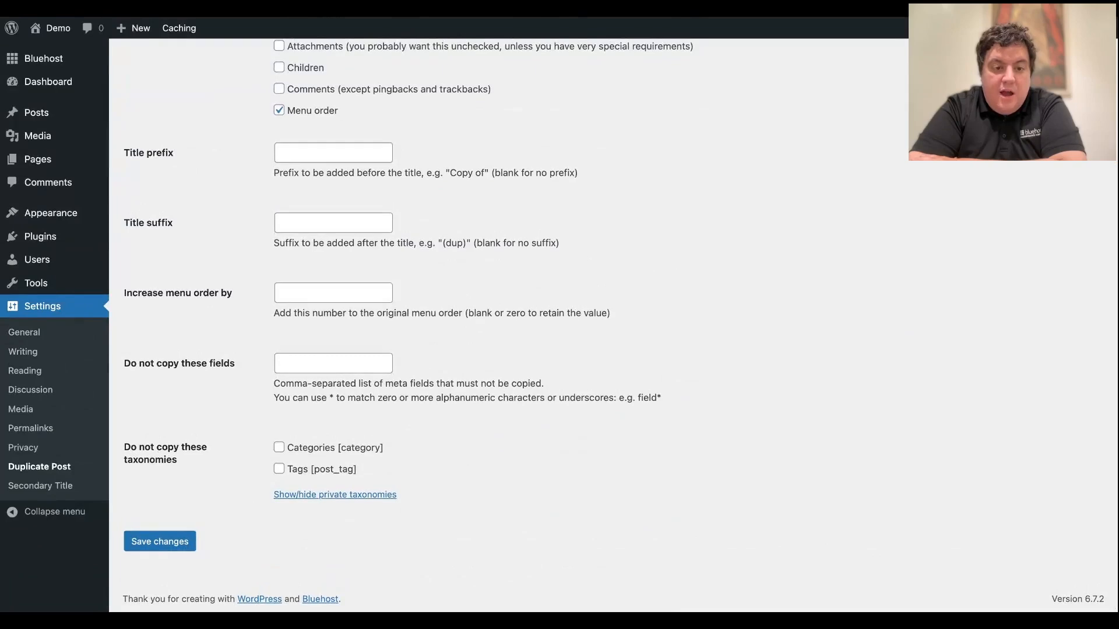
scroll(242, 456, "up", 6)
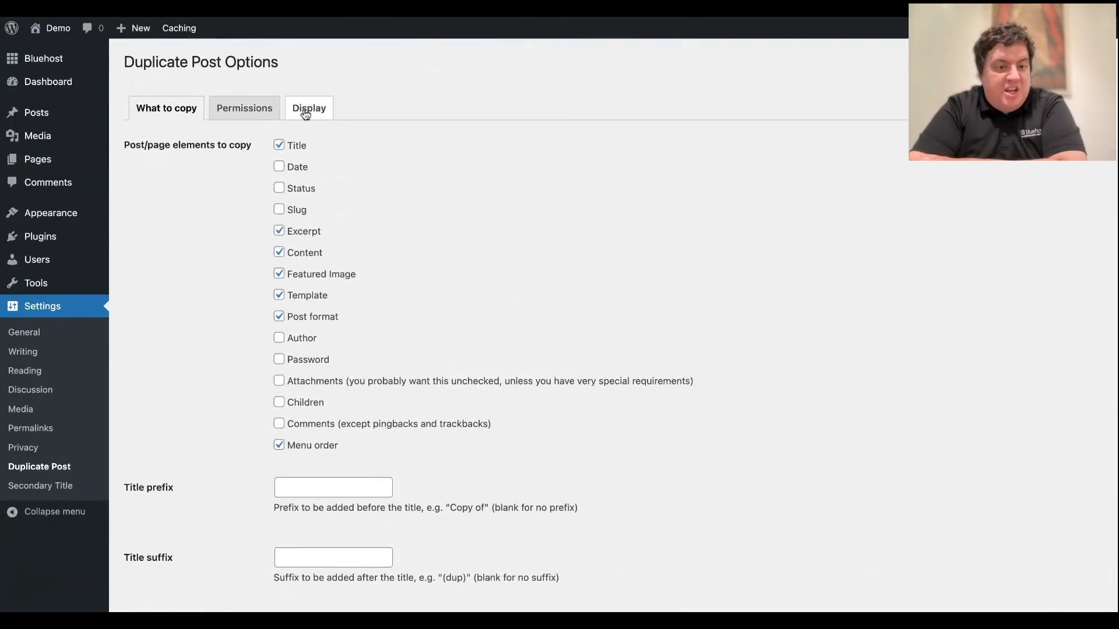
mouse_move(33, 288)
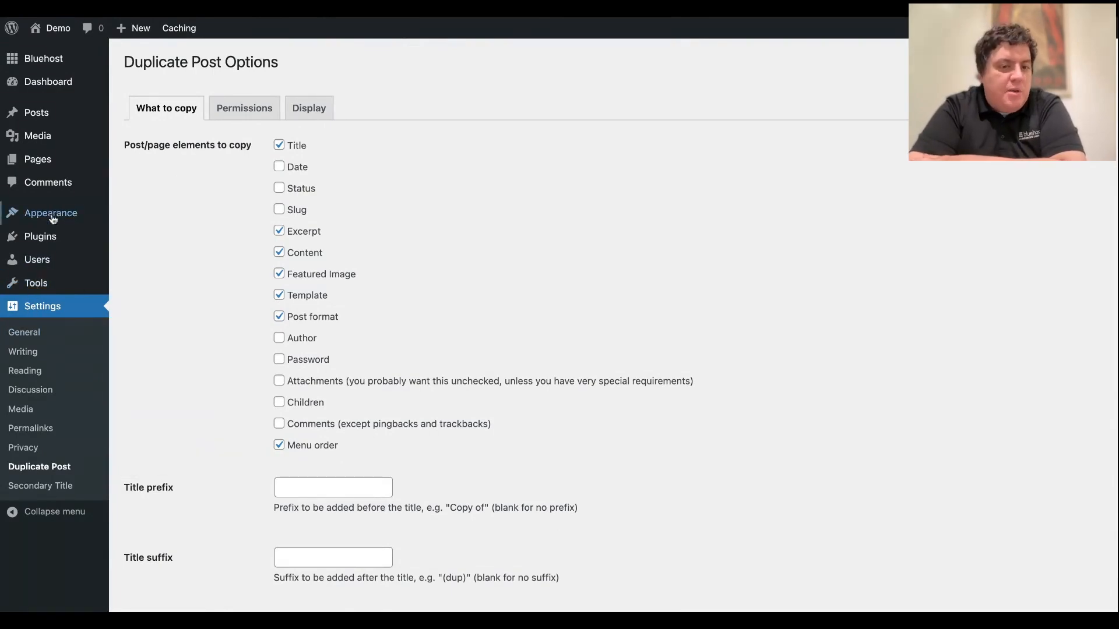
left_click(43, 247)
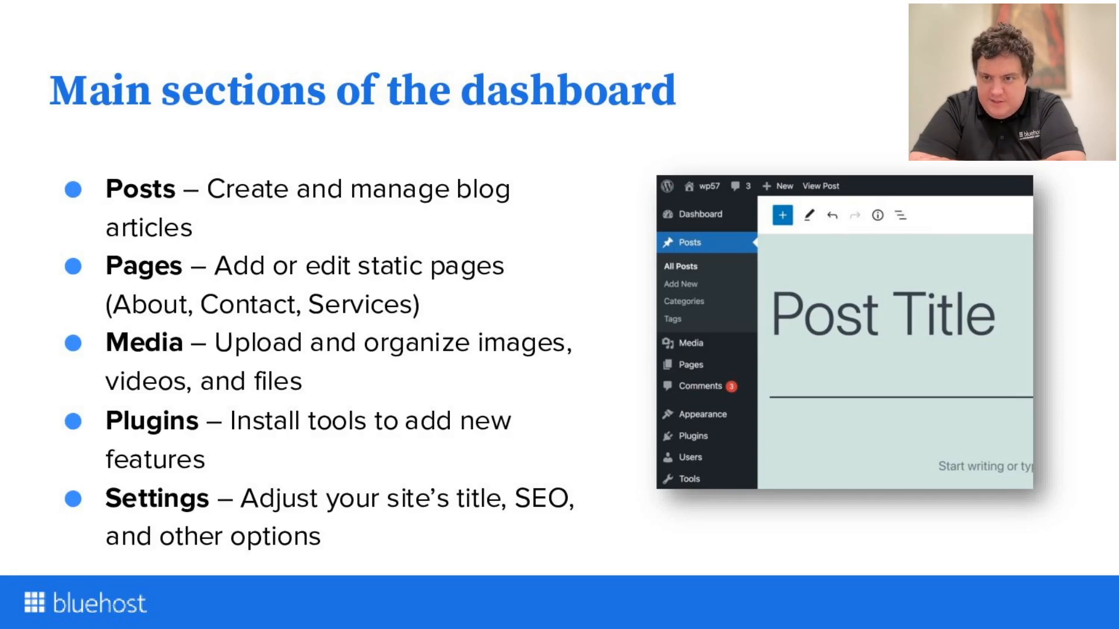
key("Right")
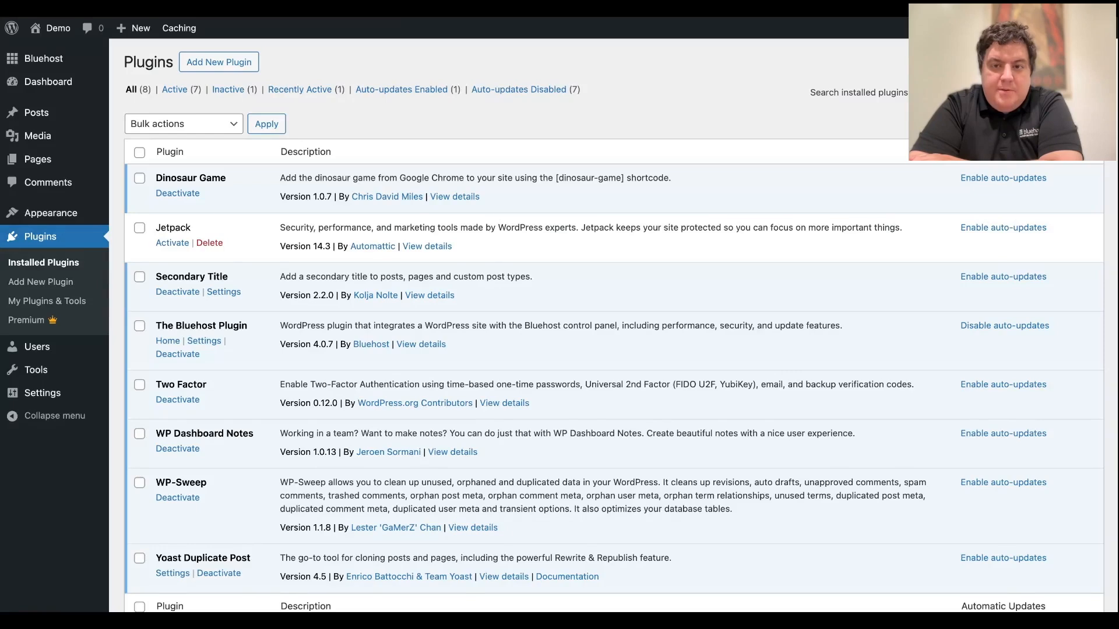
- Create a new page and place the cursor in its title
mouse_move(111, 25)
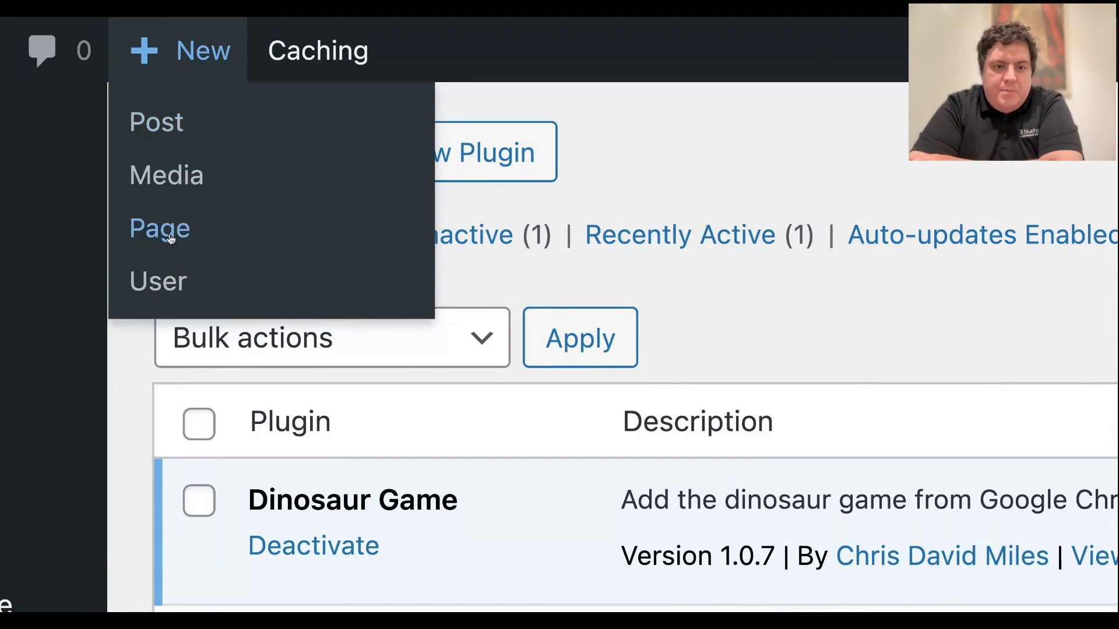
left_click(169, 239)
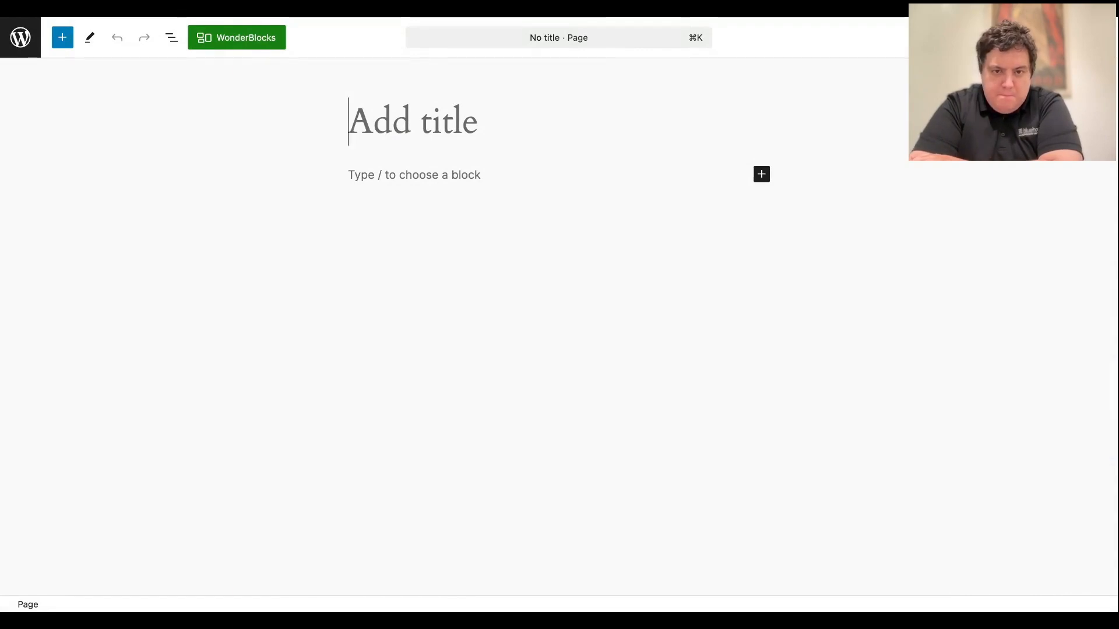
left_click(446, 166)
left_click(424, 122)
type("This")
key("BackSpace")
key("BackSpace")
key("BackSpace")
key("BackSpace")
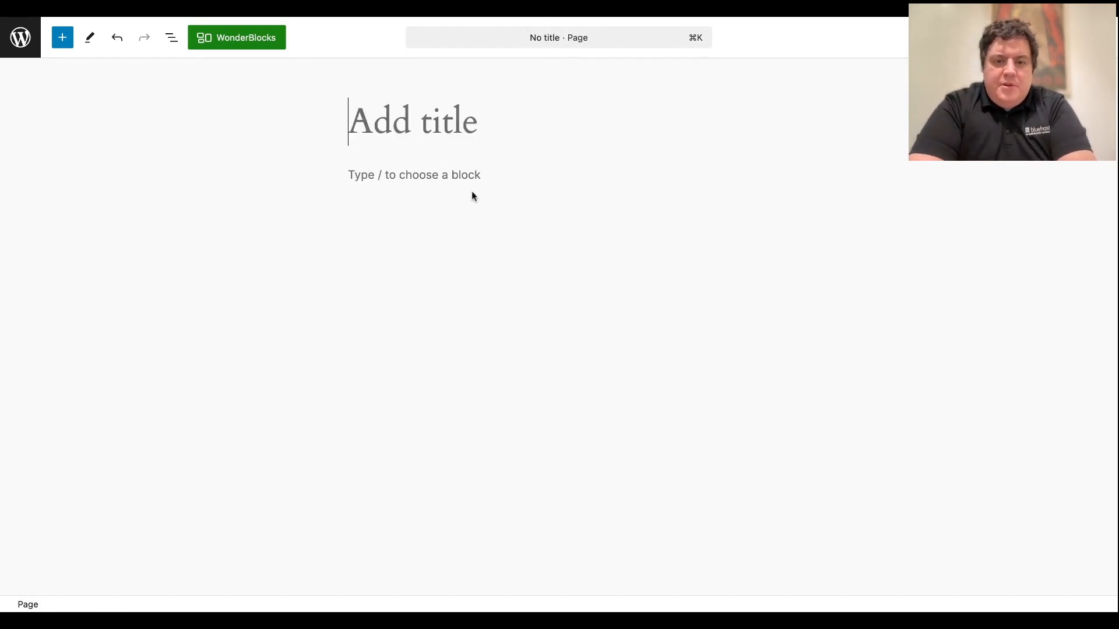
- Add a paragraph block to the page body reading "This is a short paragraph."
left_click(464, 176)
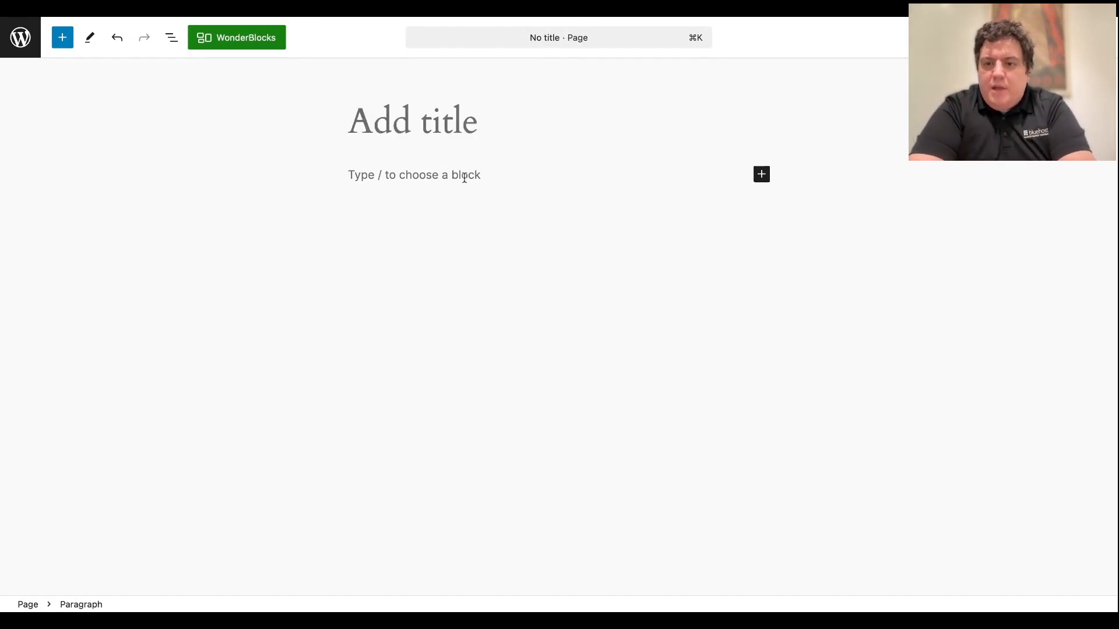
left_click(761, 174)
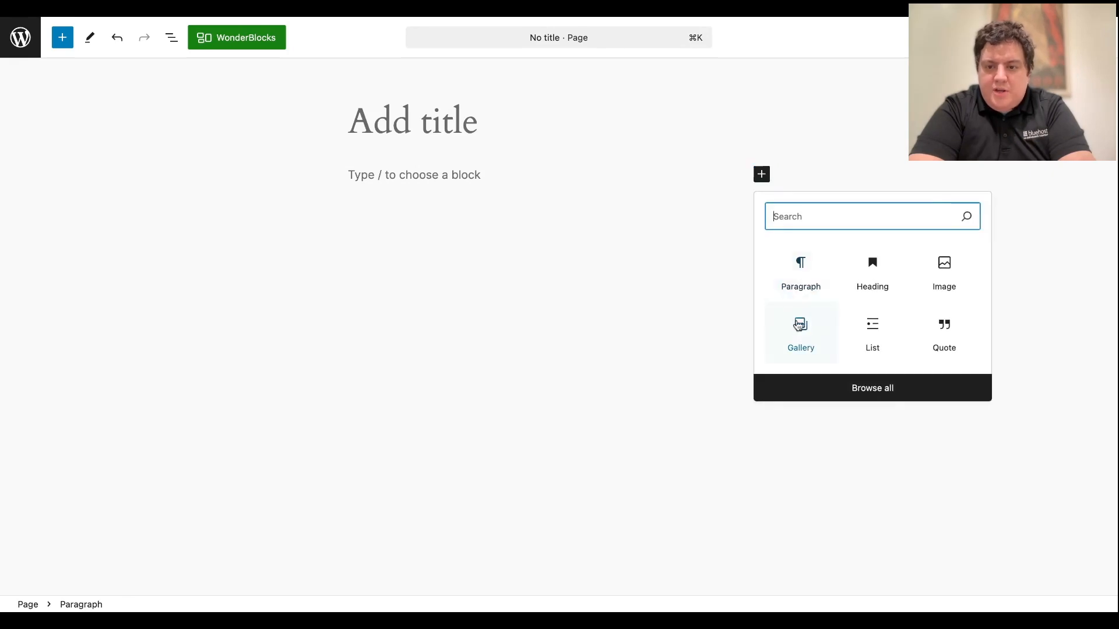
left_click(534, 175)
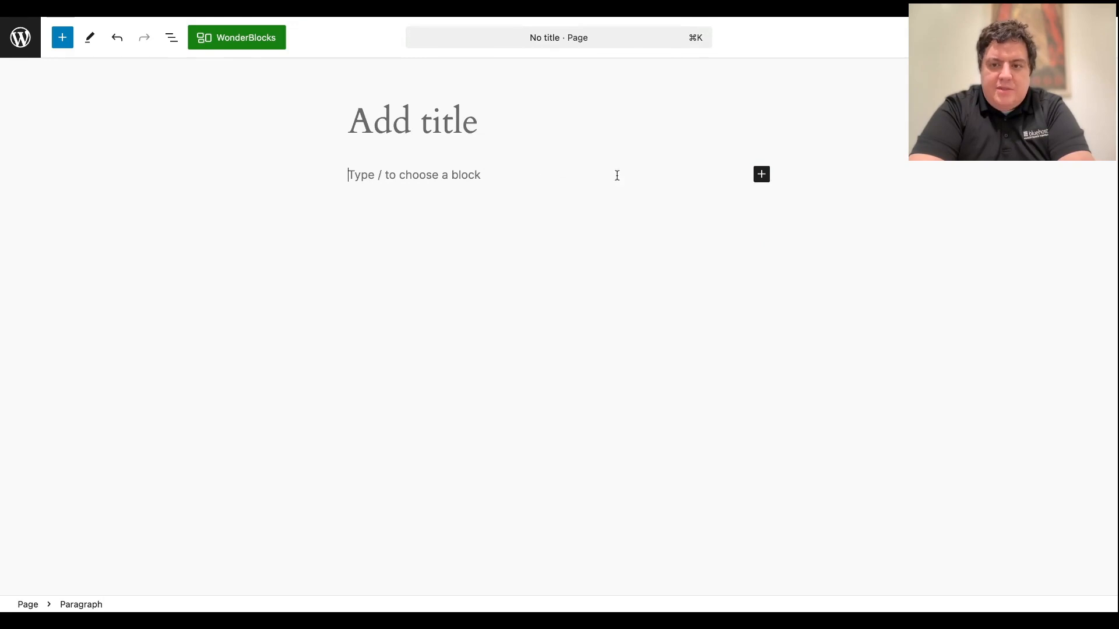
left_click(762, 174)
left_click(789, 266)
type("This is a short paragraph.")
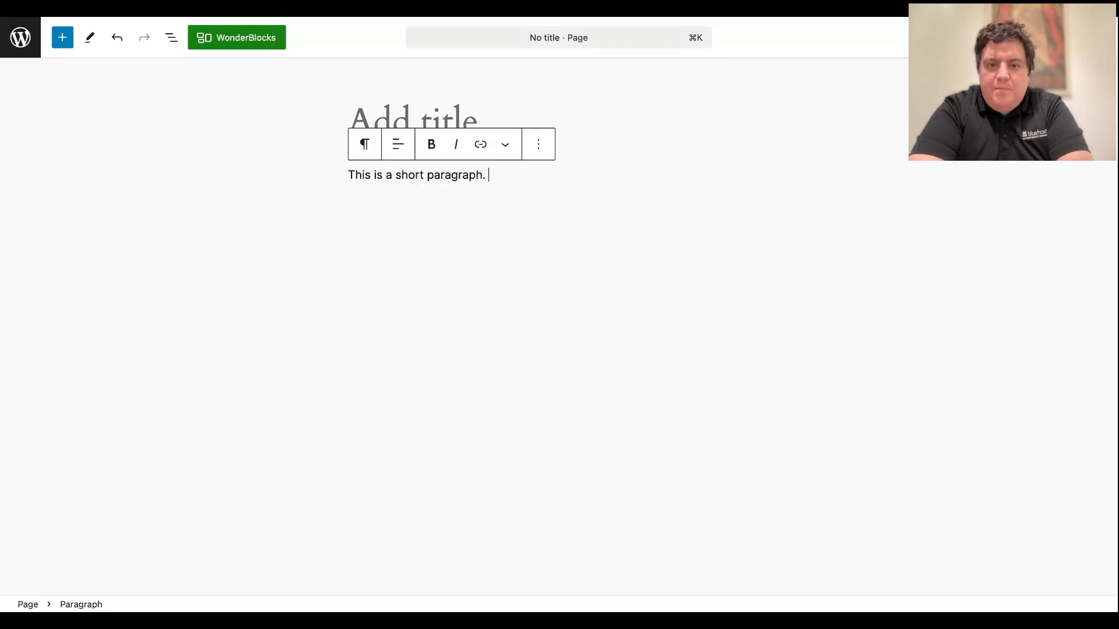
- Extend the paragraph with ten more copies of its sentence and start a new block below it
key("super+v")
key("super+v")
key("super+v")
key("super+v")
key("super+v")
key("super+v")
key("super+v")
key("super+v")
key("super+v")
key("super+v")
key("Return")
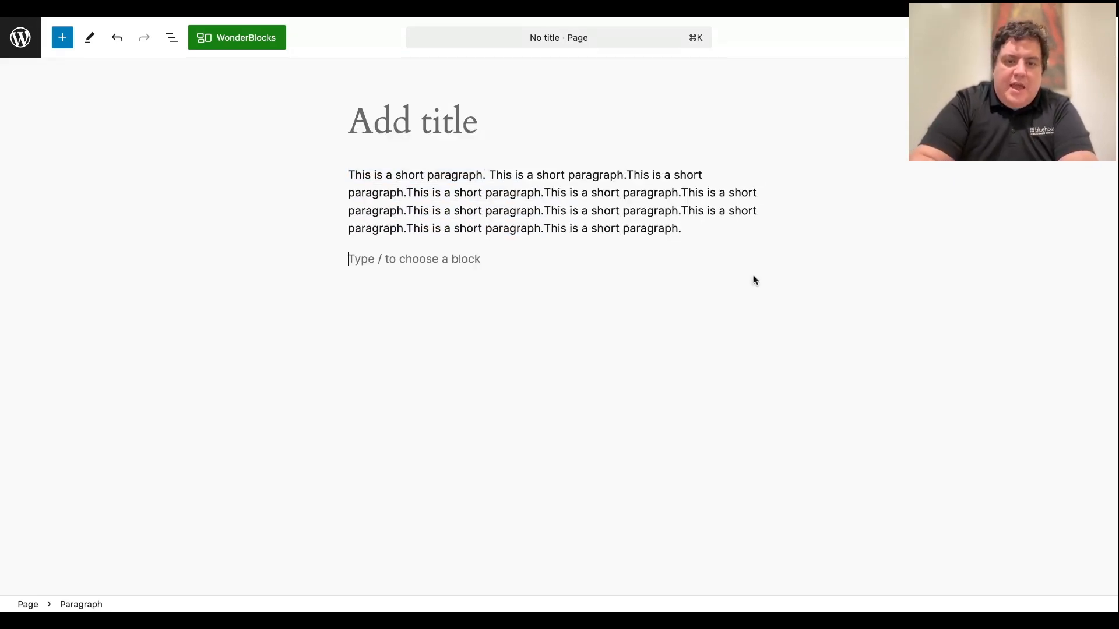
- Insert an image block below the paragraph with the black-and-white rocky mountain picture from the media library
left_click(761, 258)
left_click(933, 357)
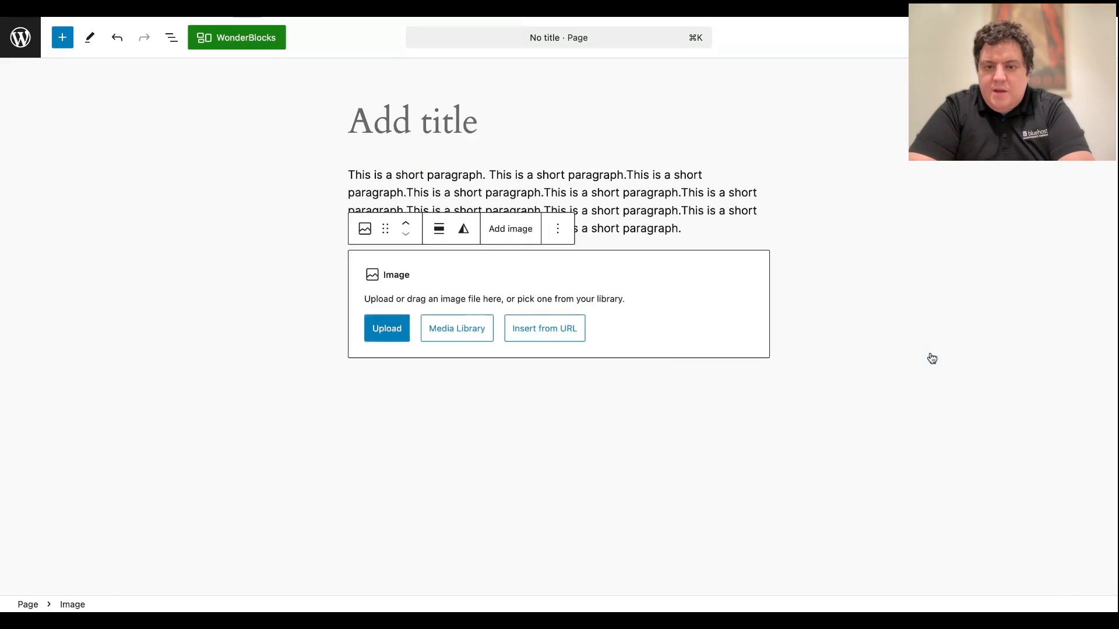
left_click(464, 326)
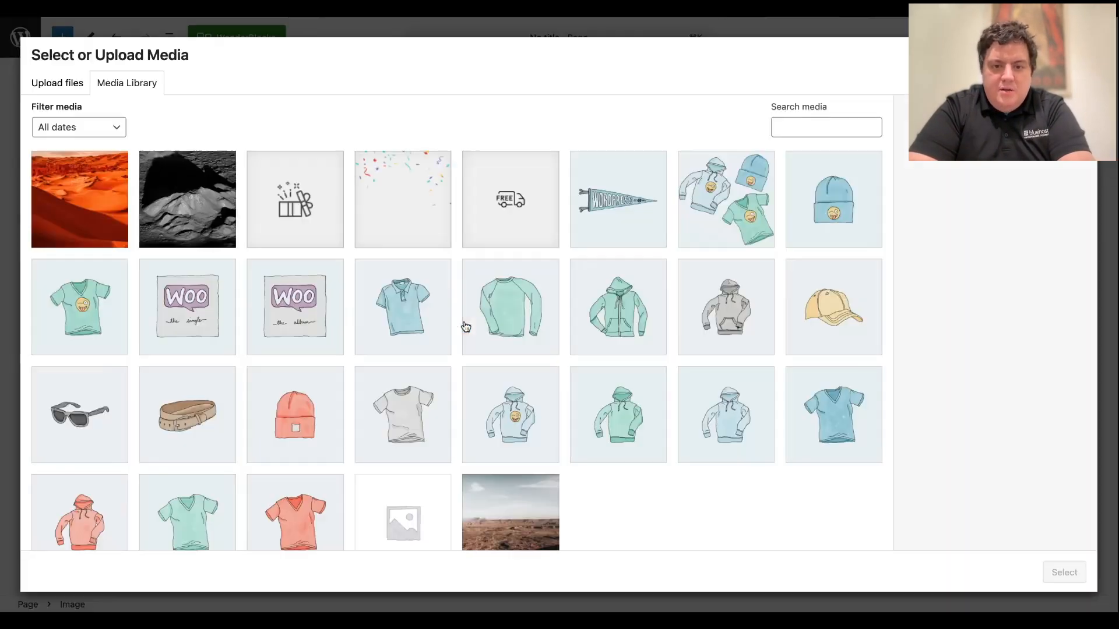
left_click(235, 242)
left_click(1060, 578)
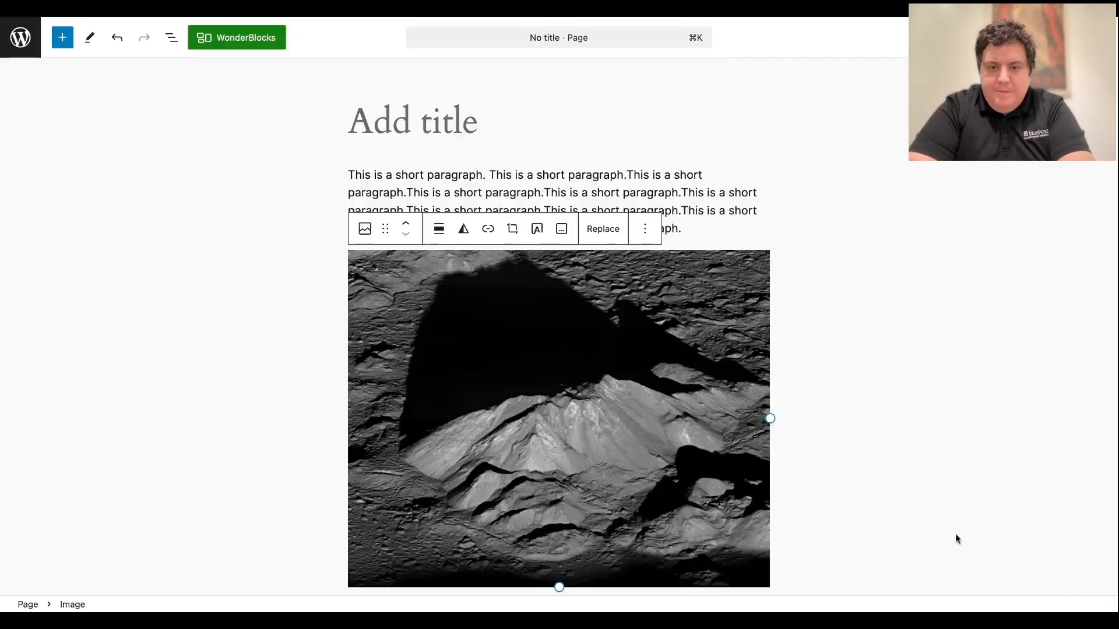
- Move the mountain image above the paragraph and back below it
left_click(708, 207)
left_click(678, 306)
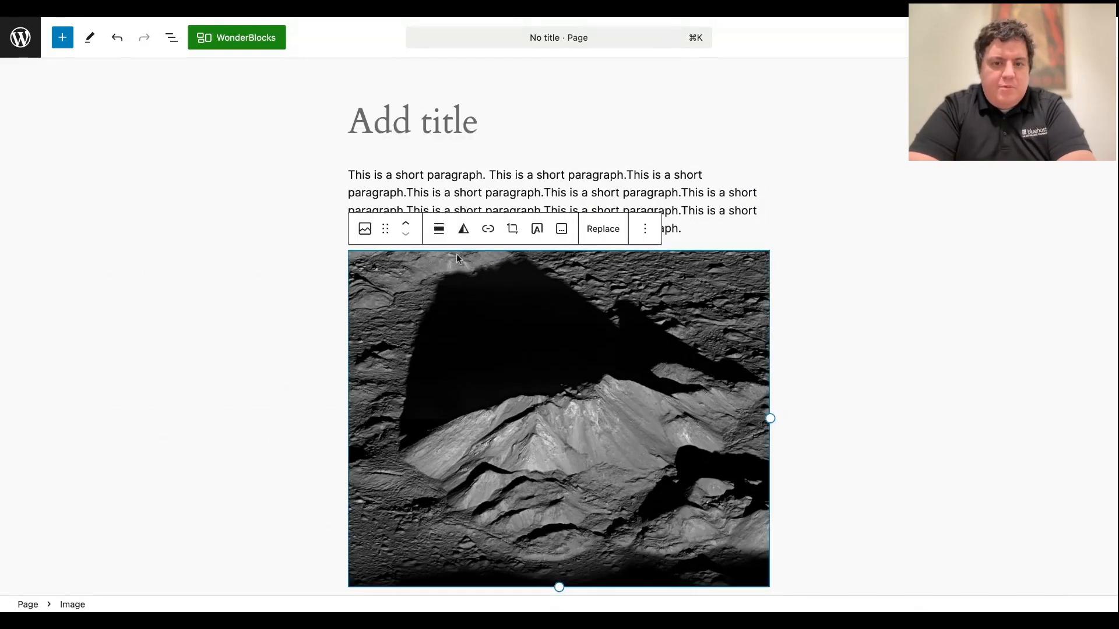
left_click(406, 226)
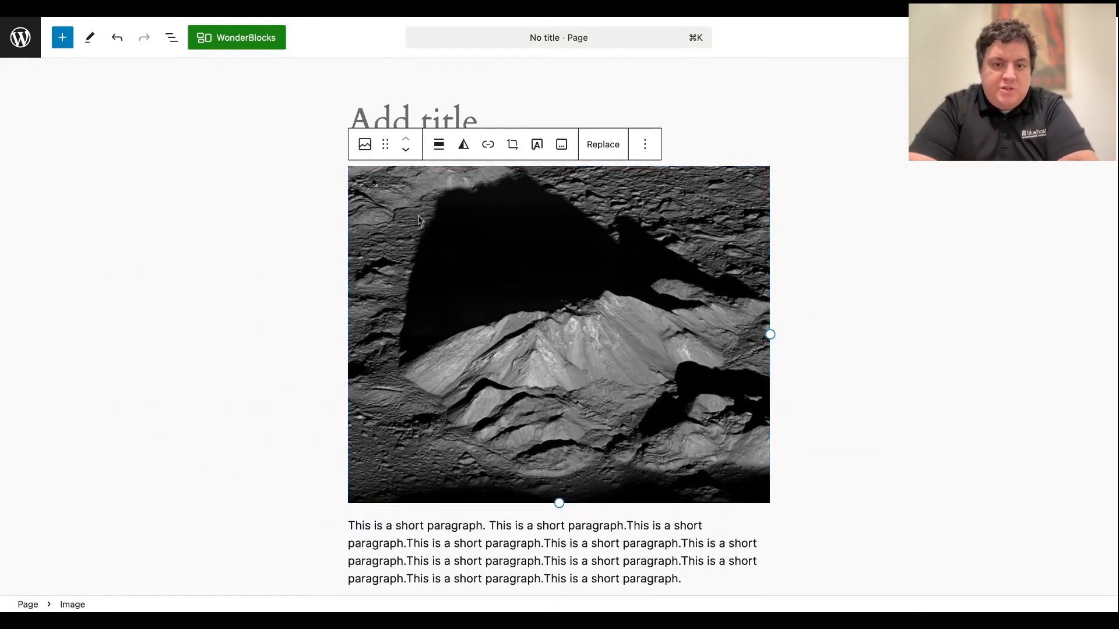
left_click(406, 151)
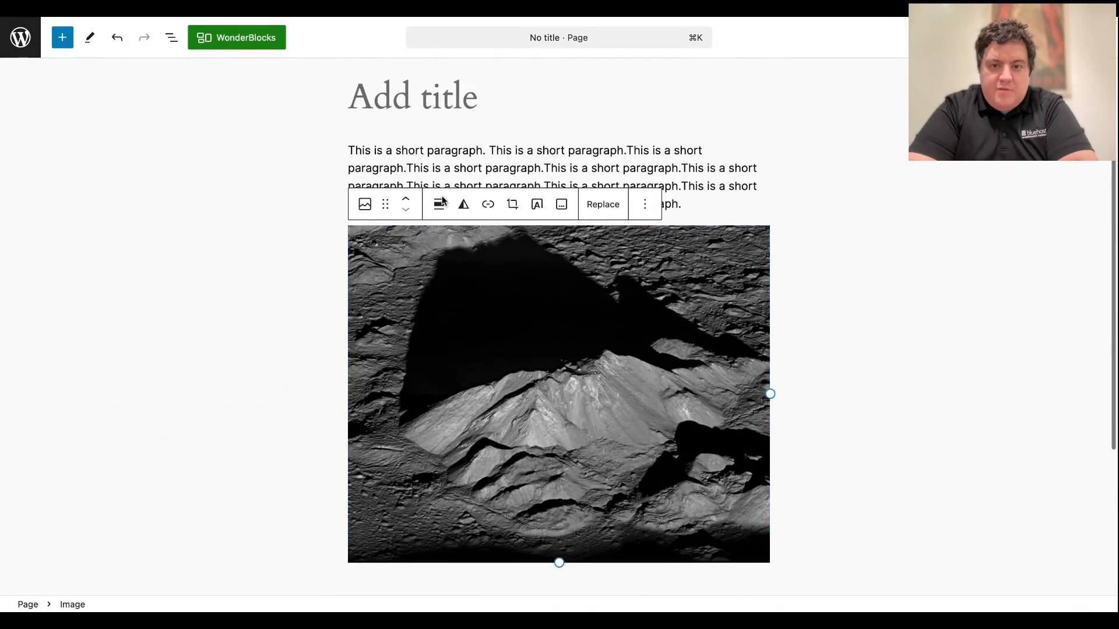
- Delete the paragraph's text and the mountain image from the page
left_click(472, 179)
key("ctrl+a")
key("BackSpace")
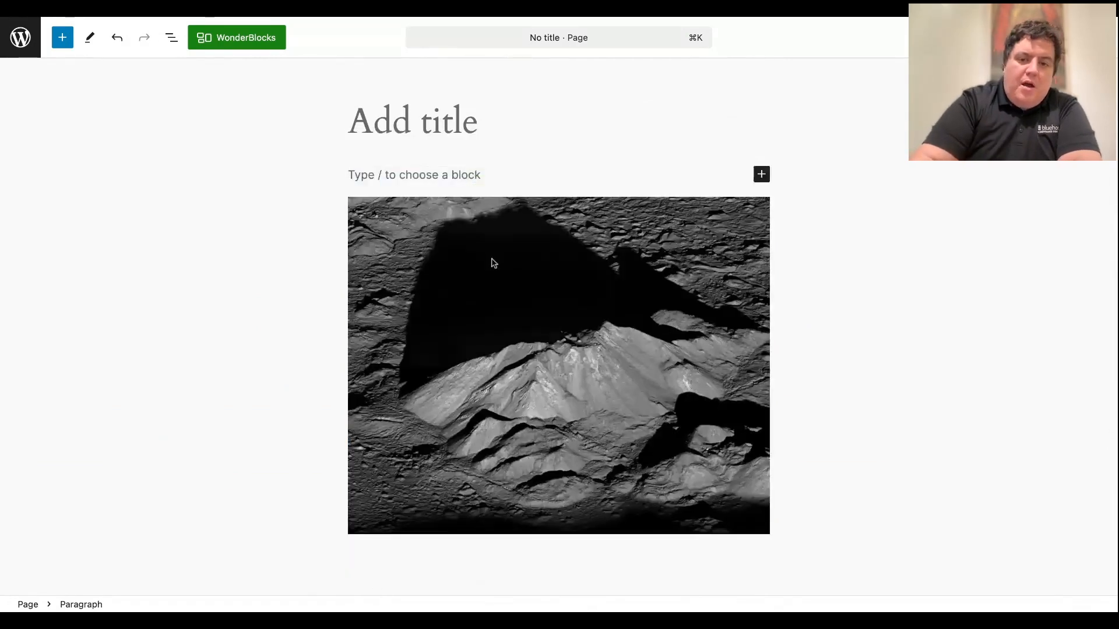
left_click(491, 260)
key("Delete")
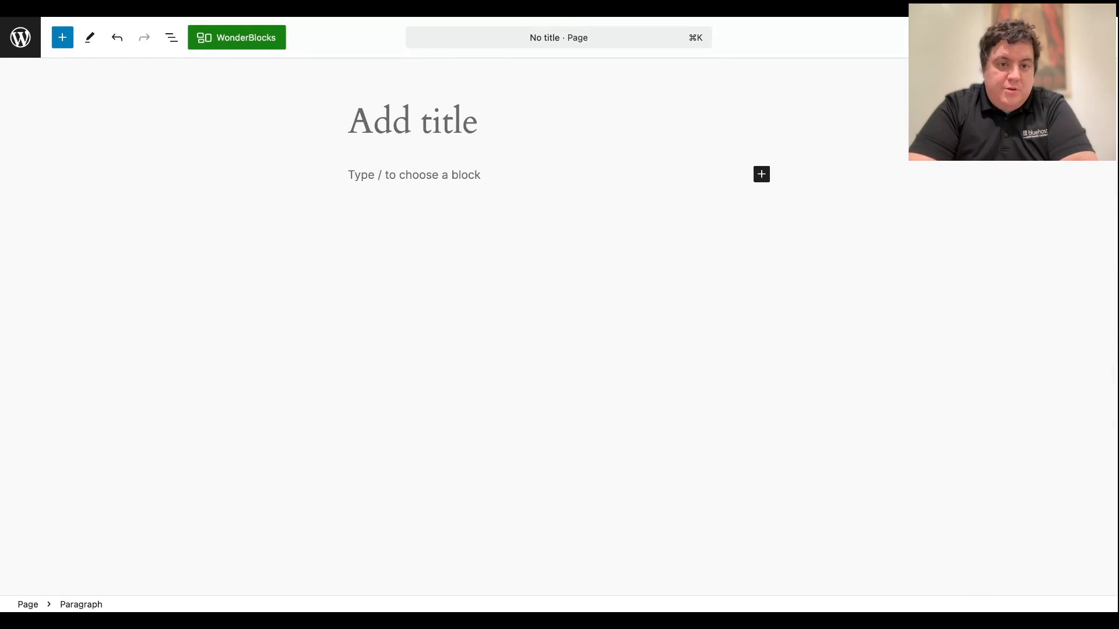
- Browse the WonderBlocks patterns and templates and insert the About template with the "About us." heading and Meet Our Team button
left_click(250, 46)
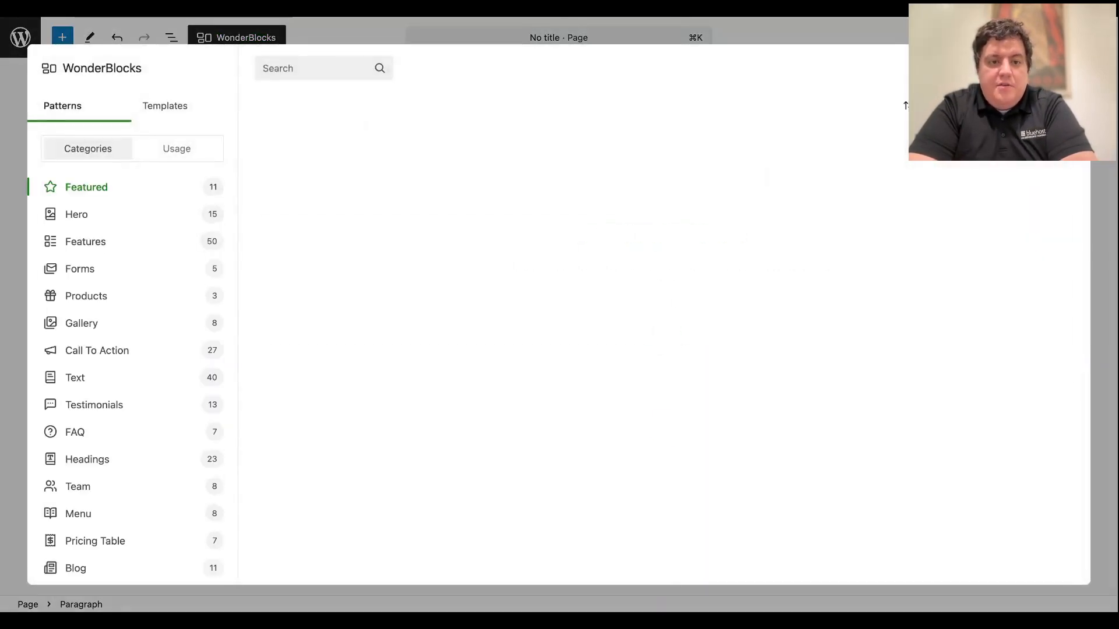
scroll(344, 332, "down", 10)
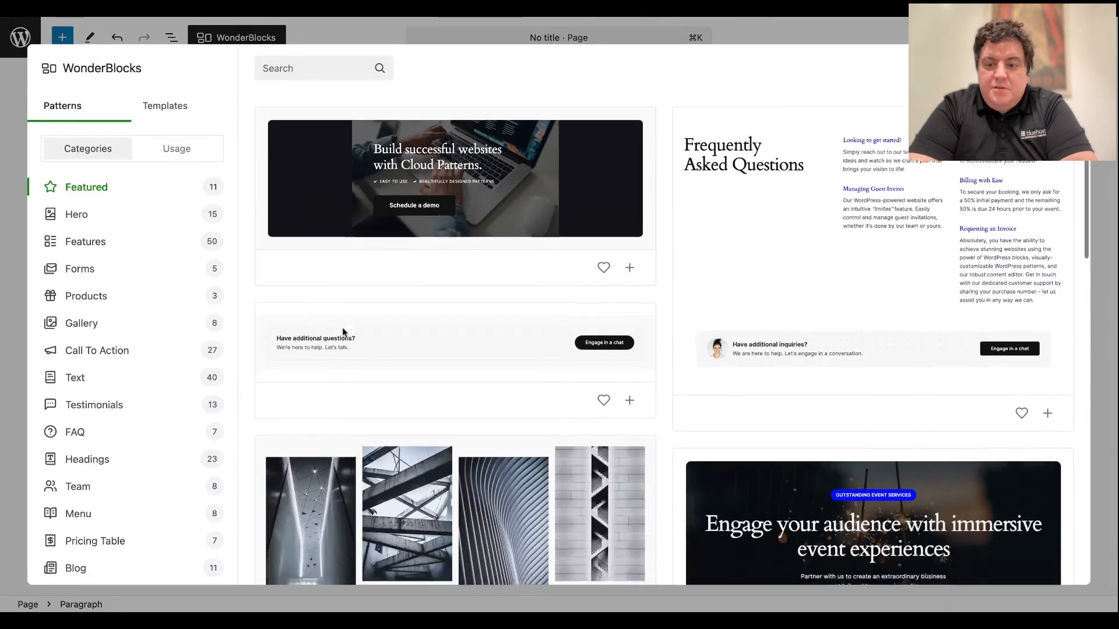
scroll(344, 332, "down", 6)
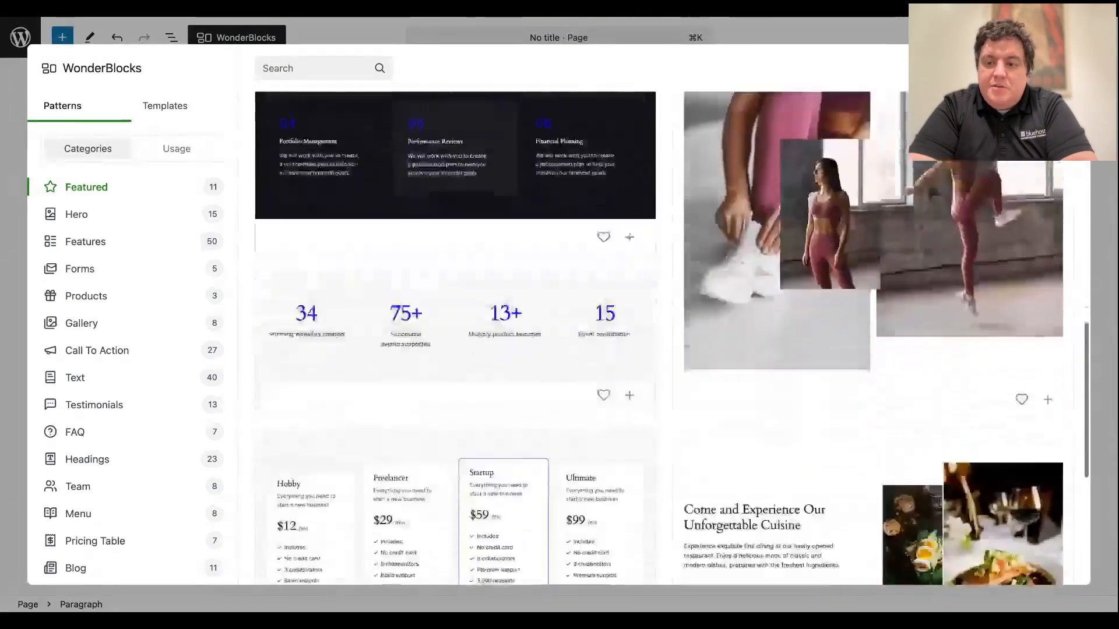
scroll(132, 260, "down", 1)
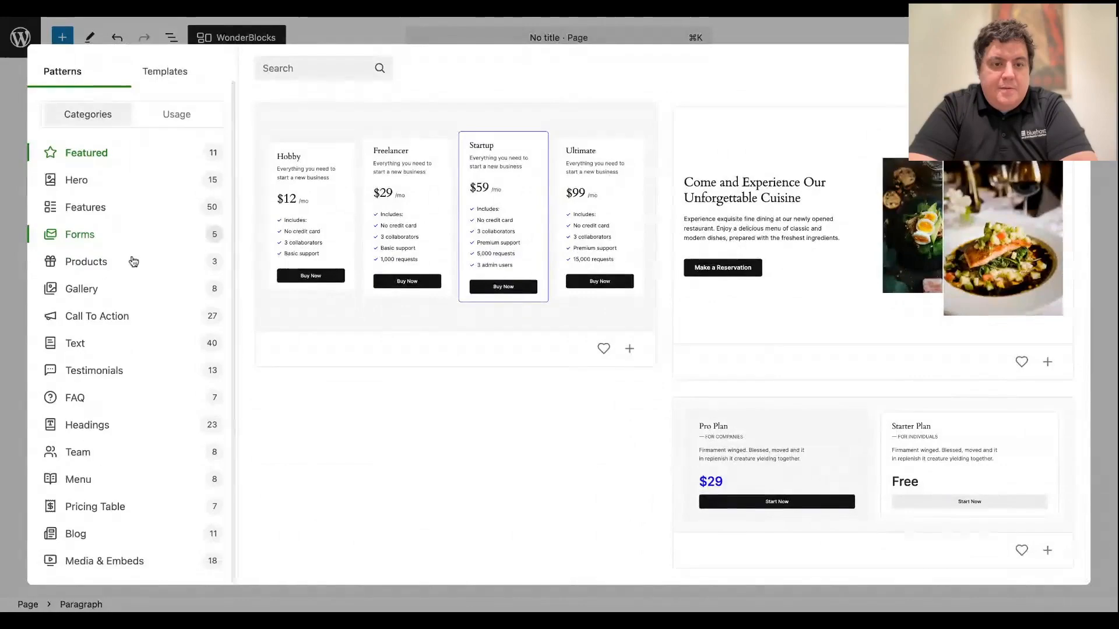
left_click(161, 73)
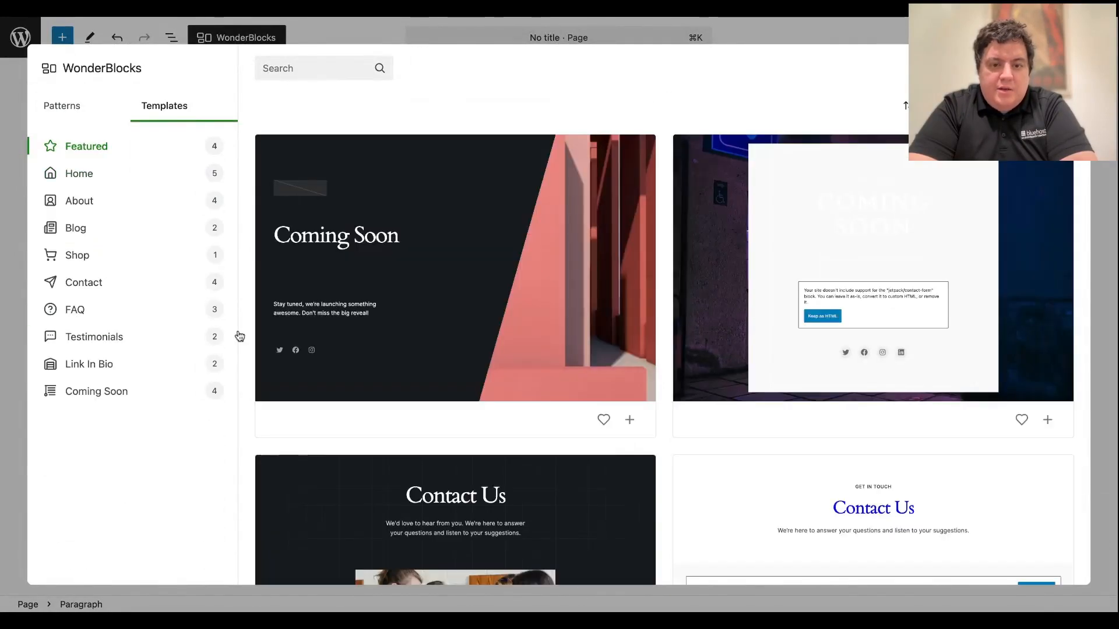
scroll(348, 359, "down", 15)
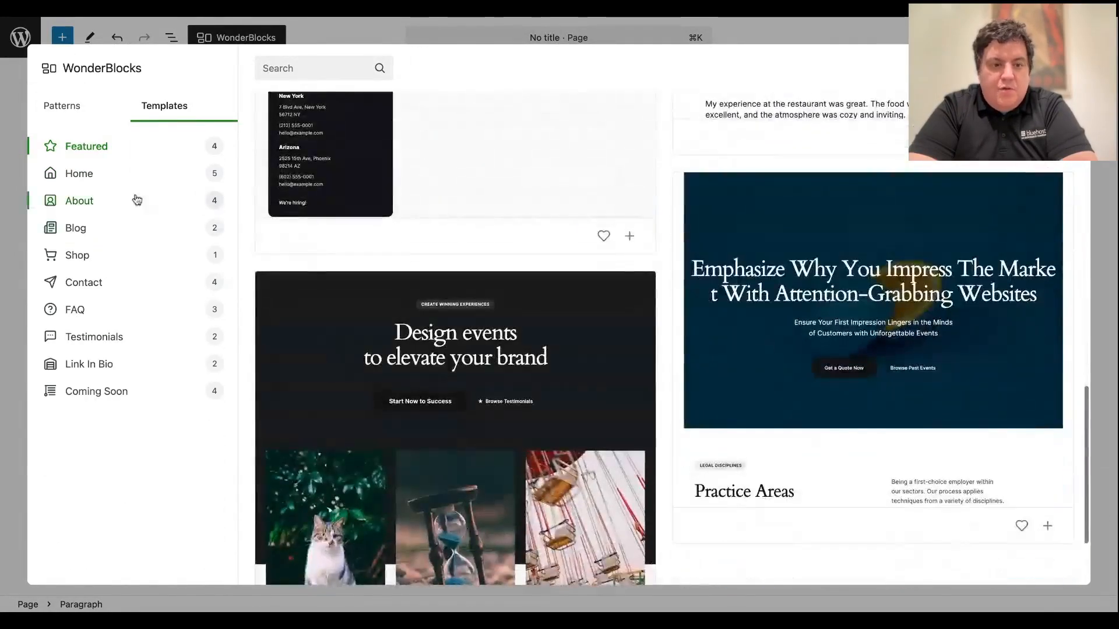
left_click(140, 173)
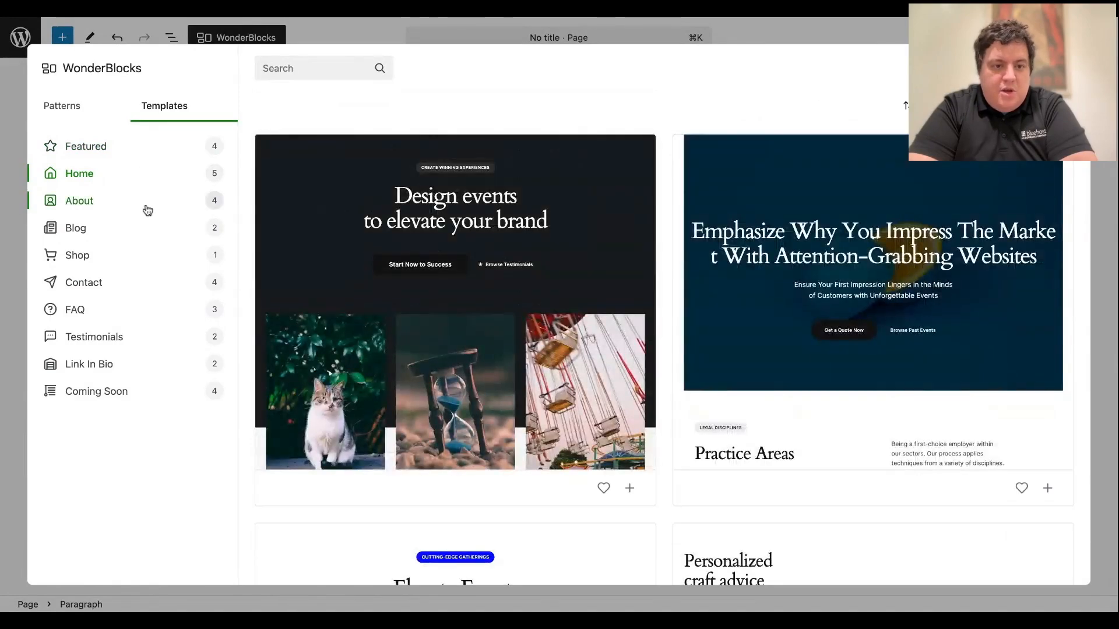
left_click(131, 200)
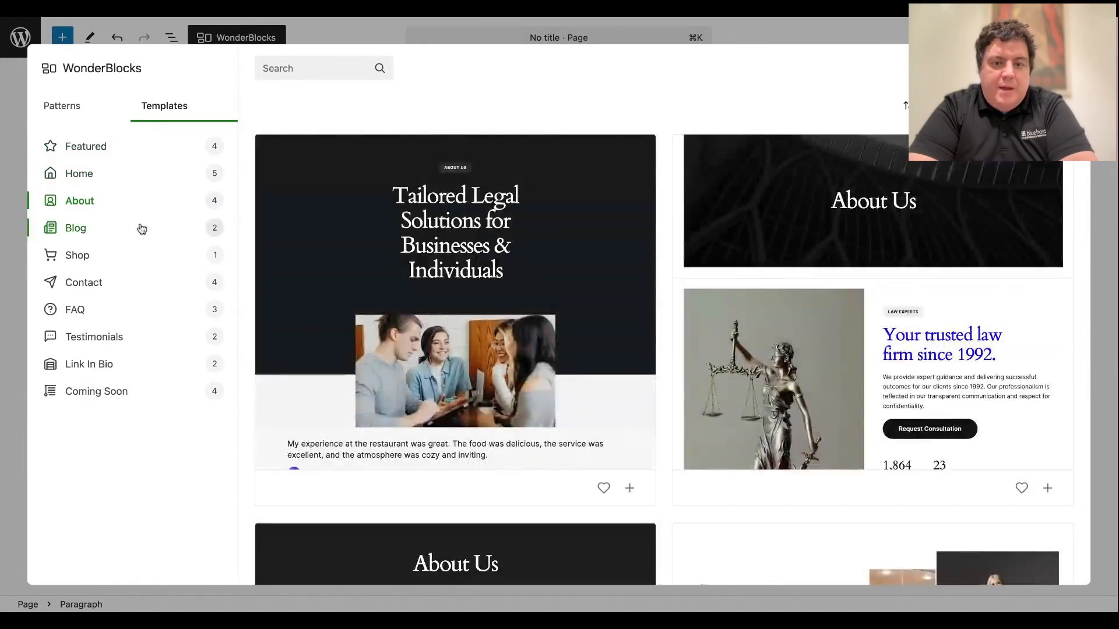
scroll(295, 364, "down", 5)
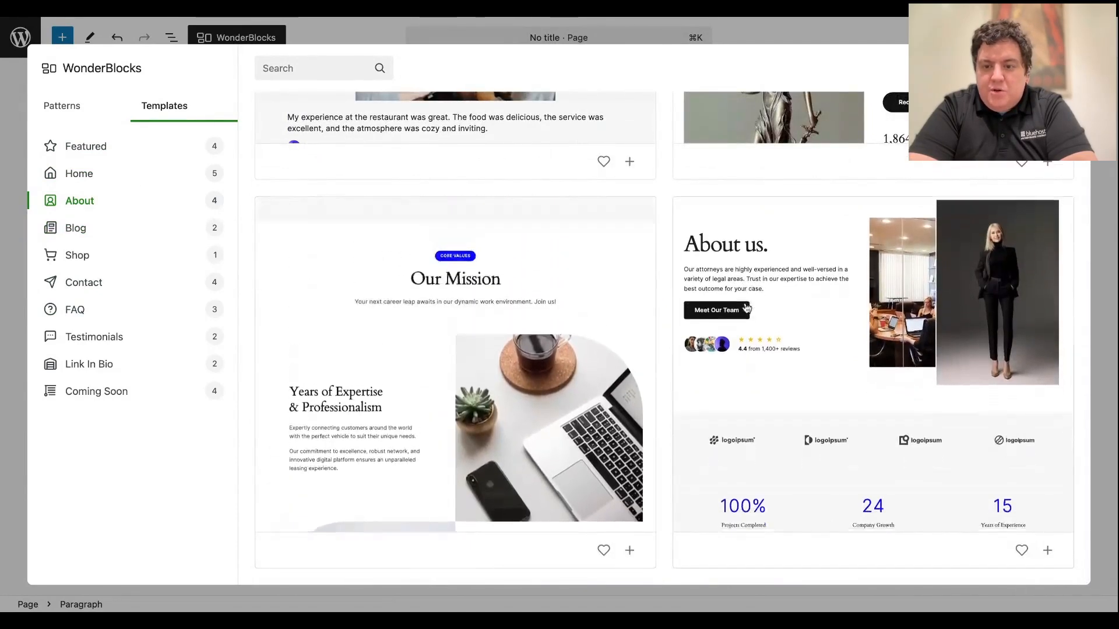
left_click(747, 308)
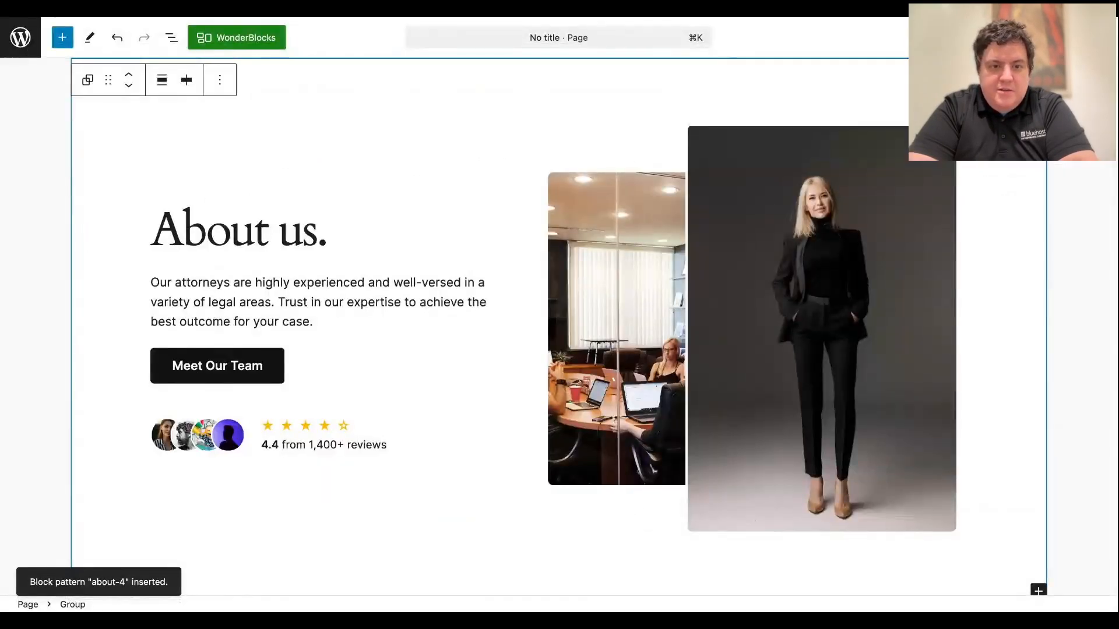
- Change the template's main heading to "About this website."
scroll(560, 326, "up", 3)
scroll(560, 326, "down", 3)
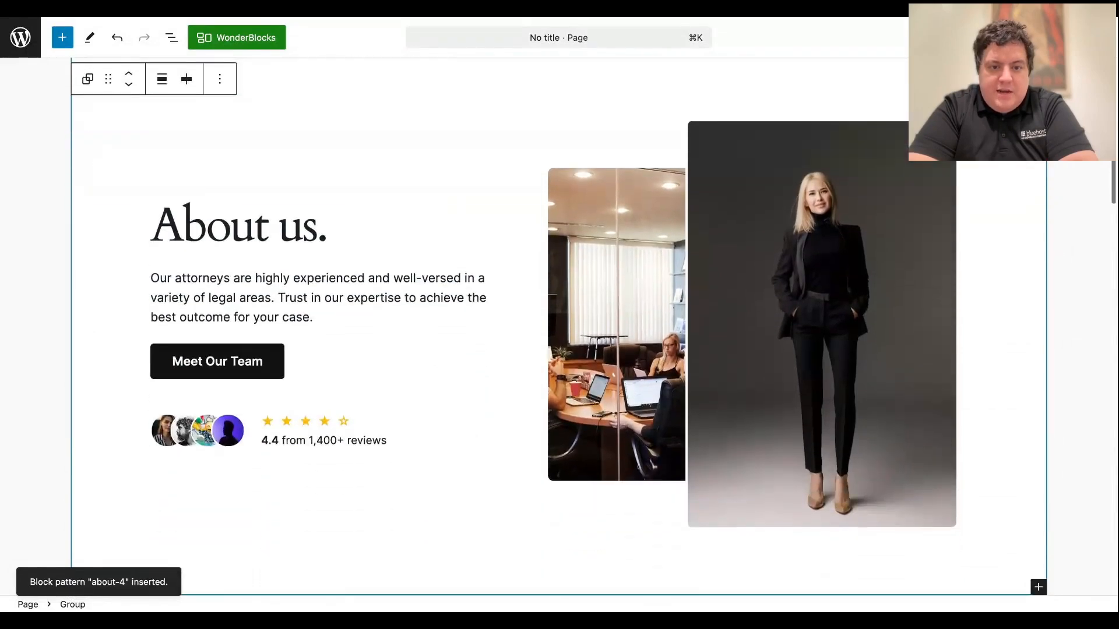
left_click(231, 228)
scroll(241, 208, "up", 3)
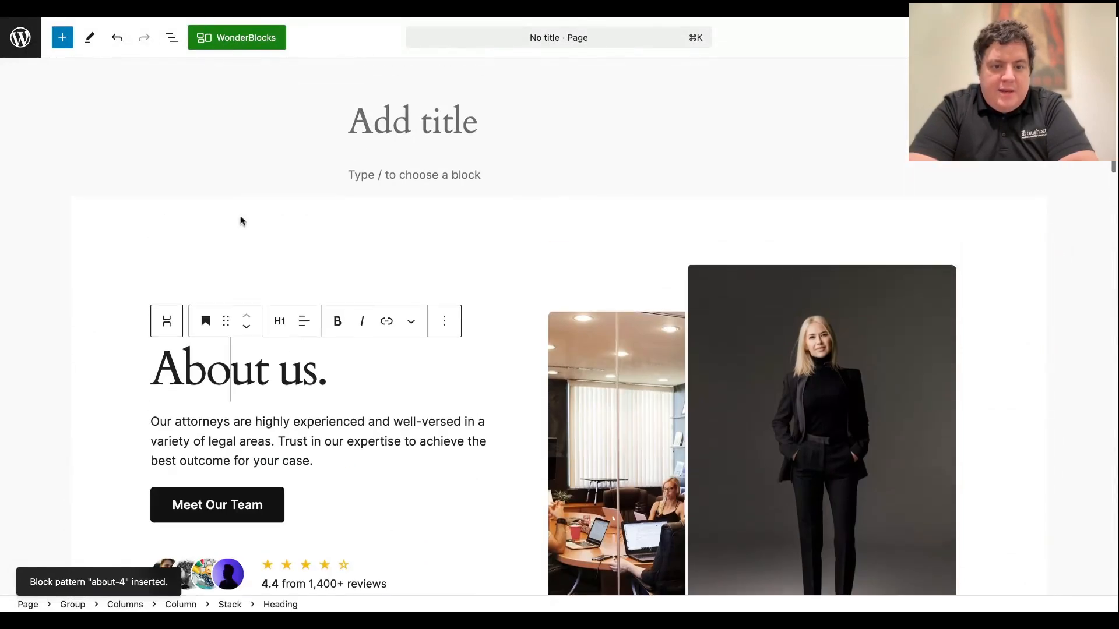
double_click(299, 373)
type("t")
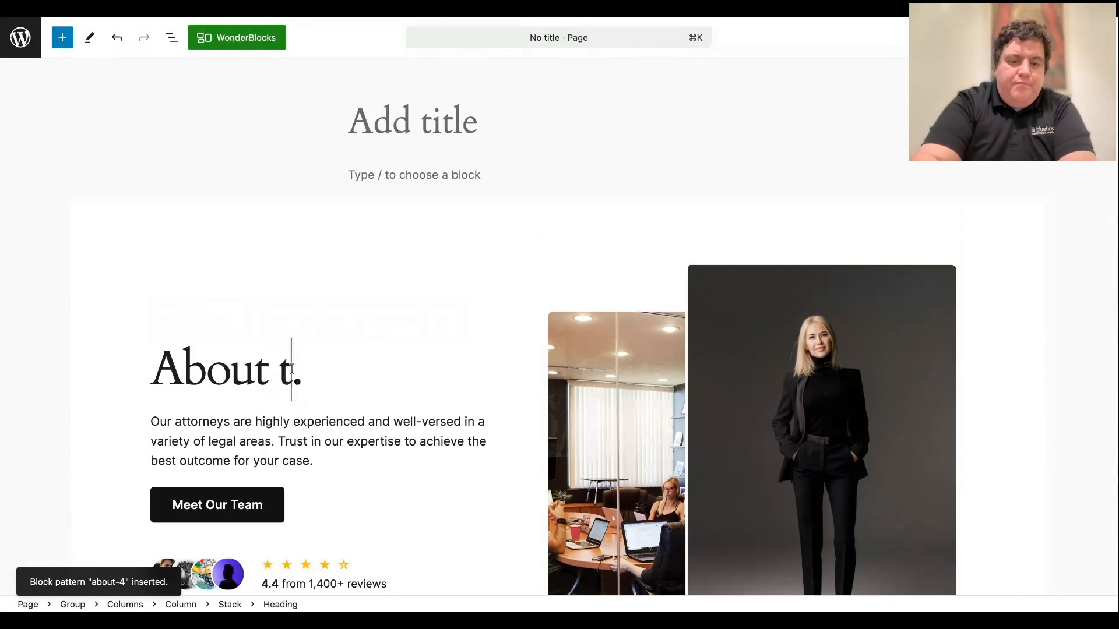
type("his website")
key("Down")
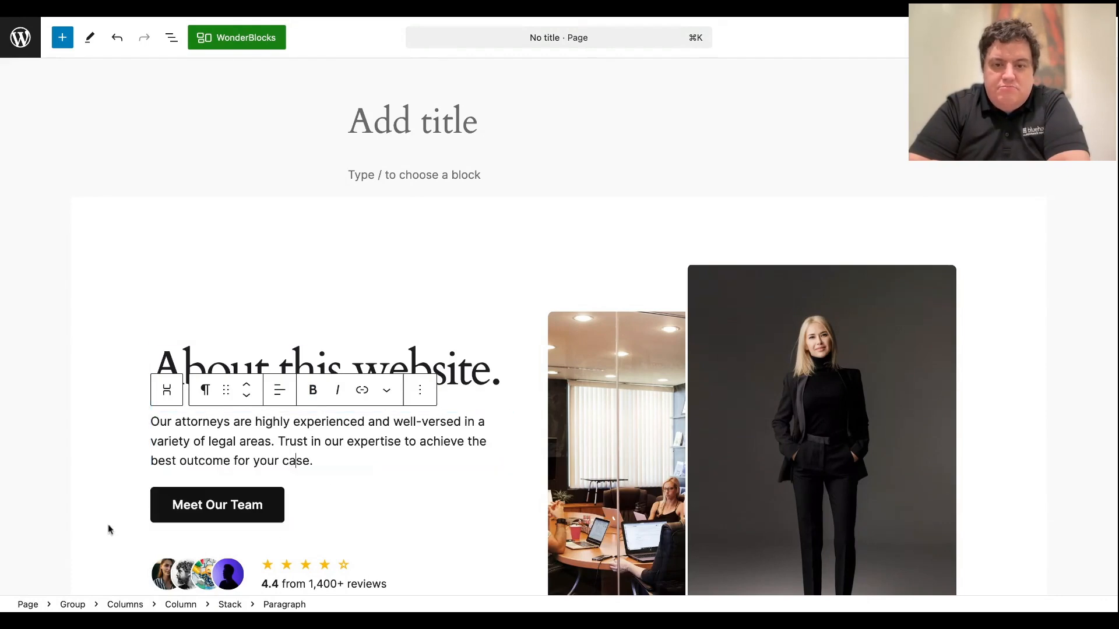
- Set the Years of Experience figure to 10 in the statistics section
scroll(502, 410, "down", 12)
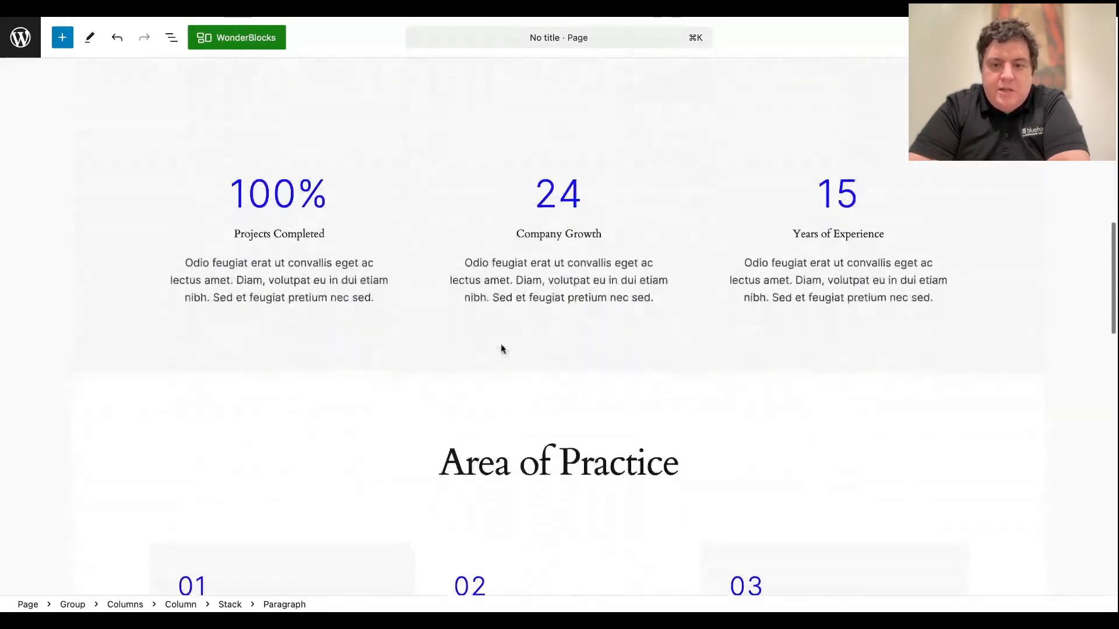
left_click(552, 188)
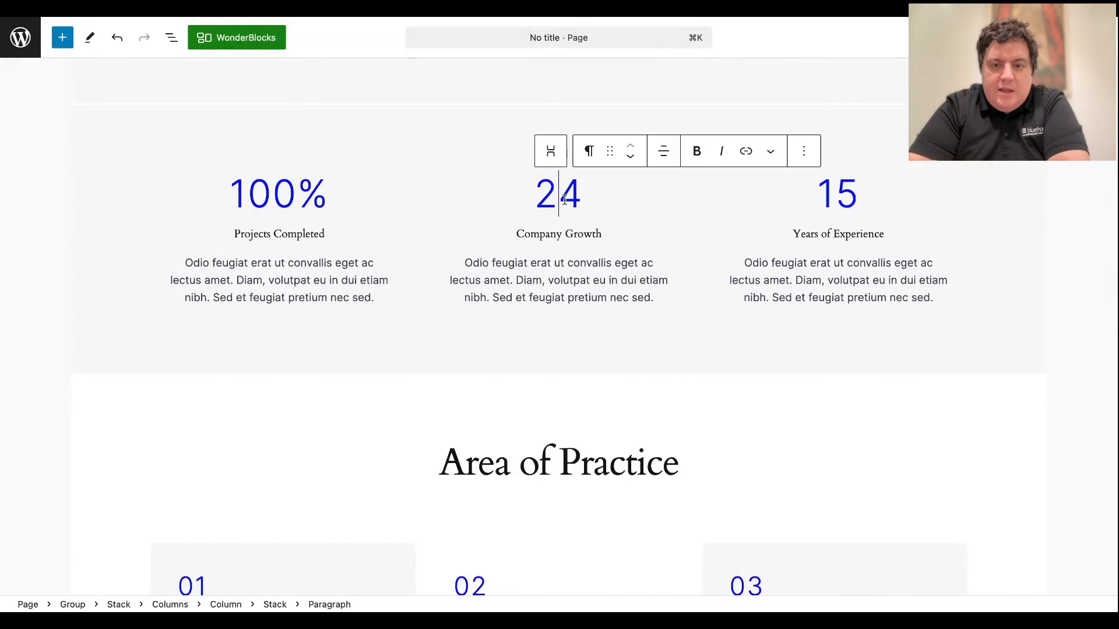
left_click(836, 195)
key("super+a")
key("Left")
key("shift+Right")
key("Right")
key("shift+Right")
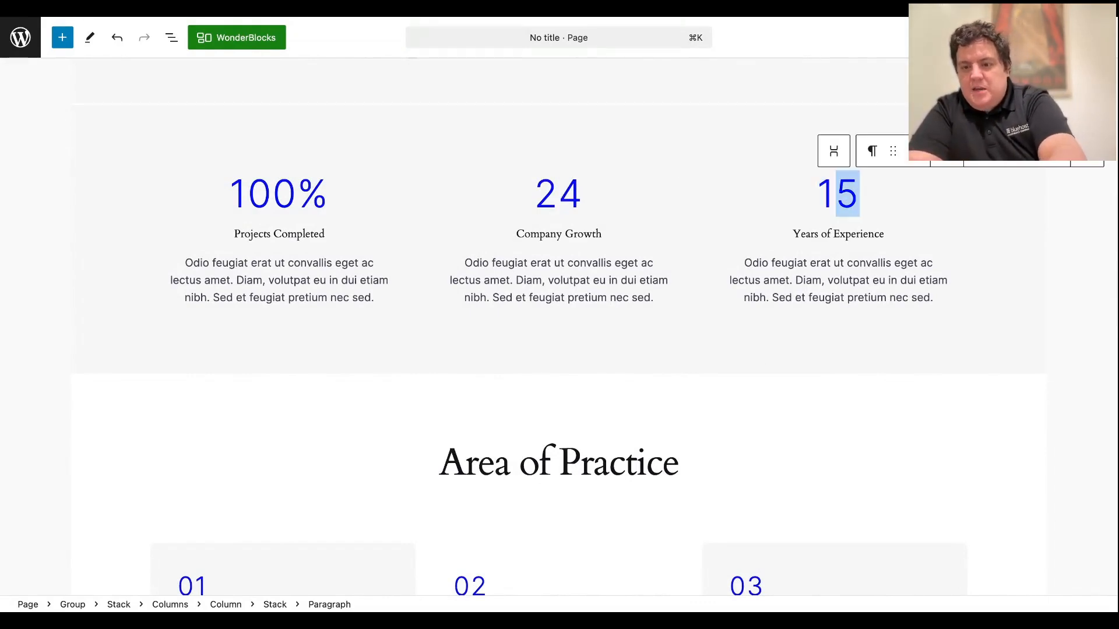
type("0")
- Check the replacement options for the photo of the standing woman beside the main heading
scroll(796, 280, "up", 6)
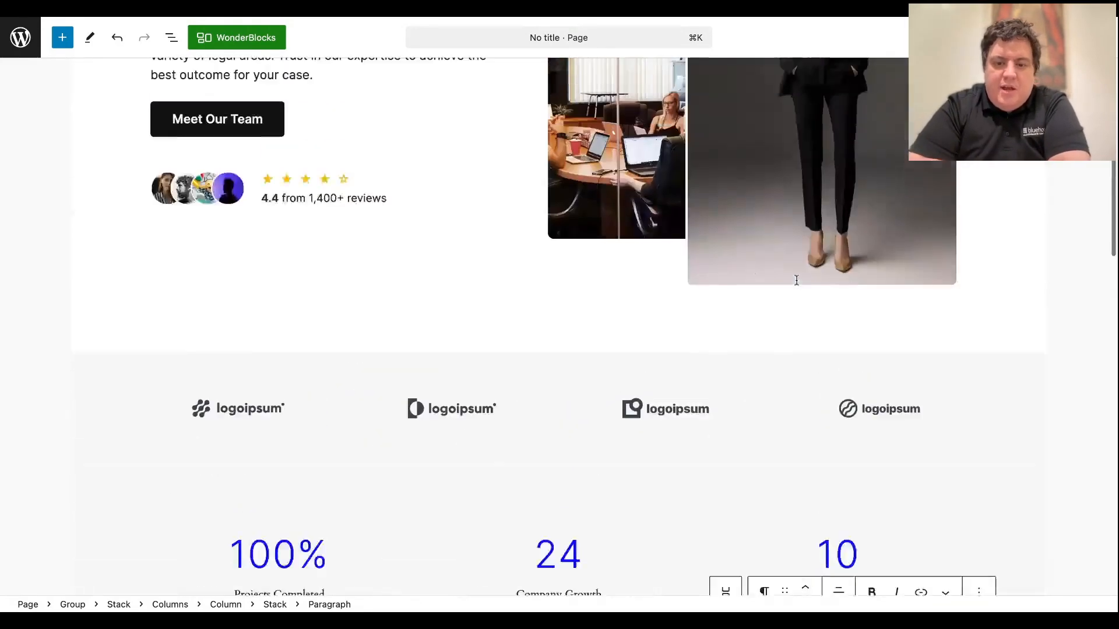
scroll(796, 280, "up", 7)
left_click(777, 382)
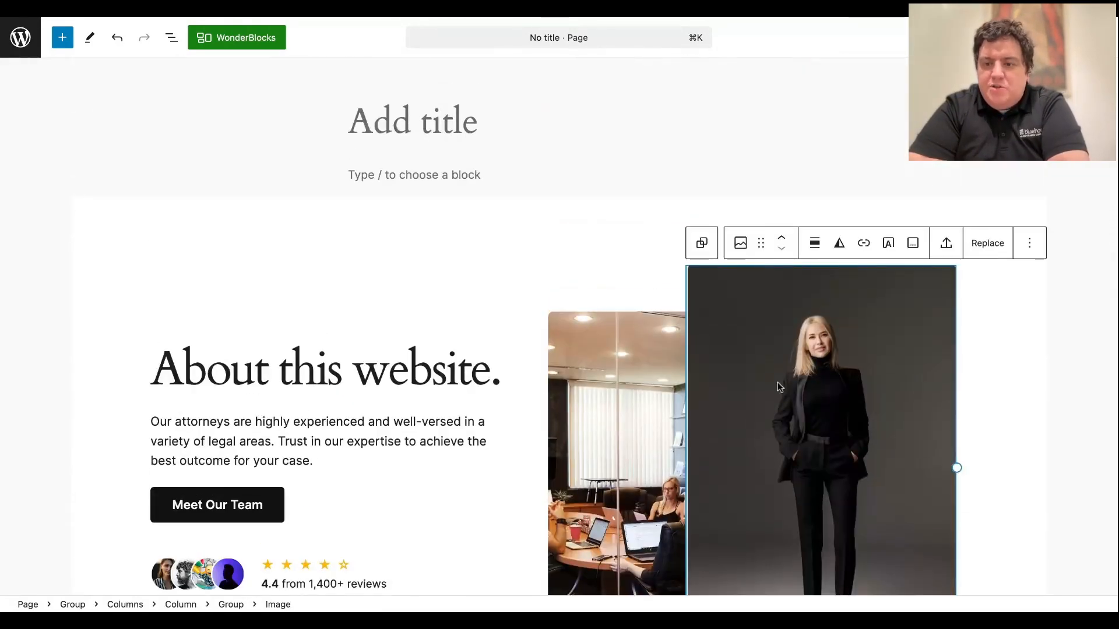
left_click(990, 253)
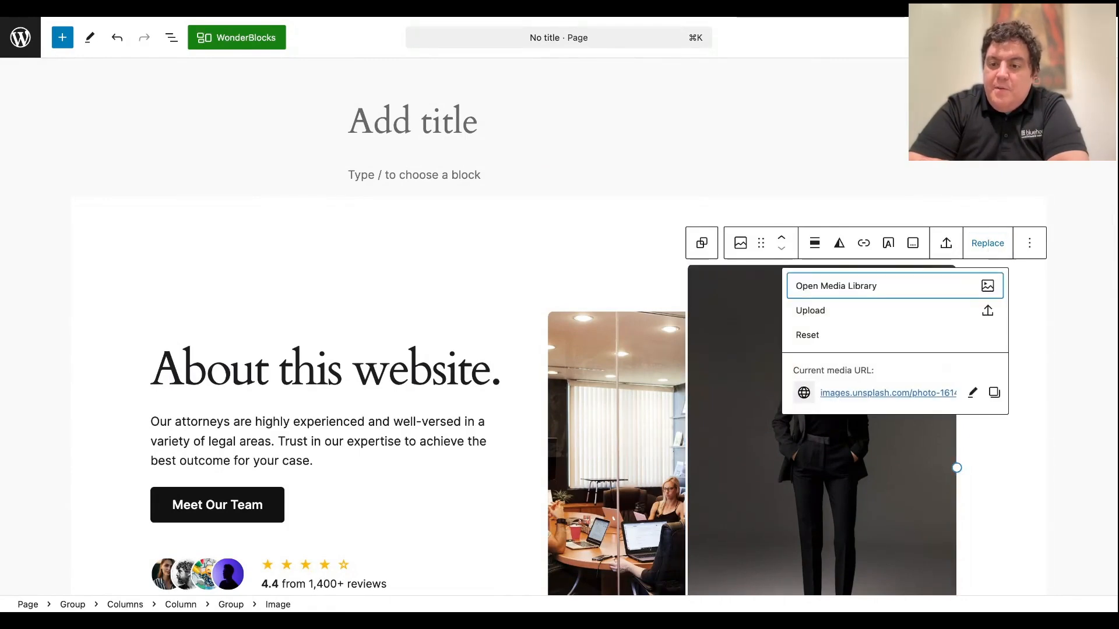
left_click(747, 481)
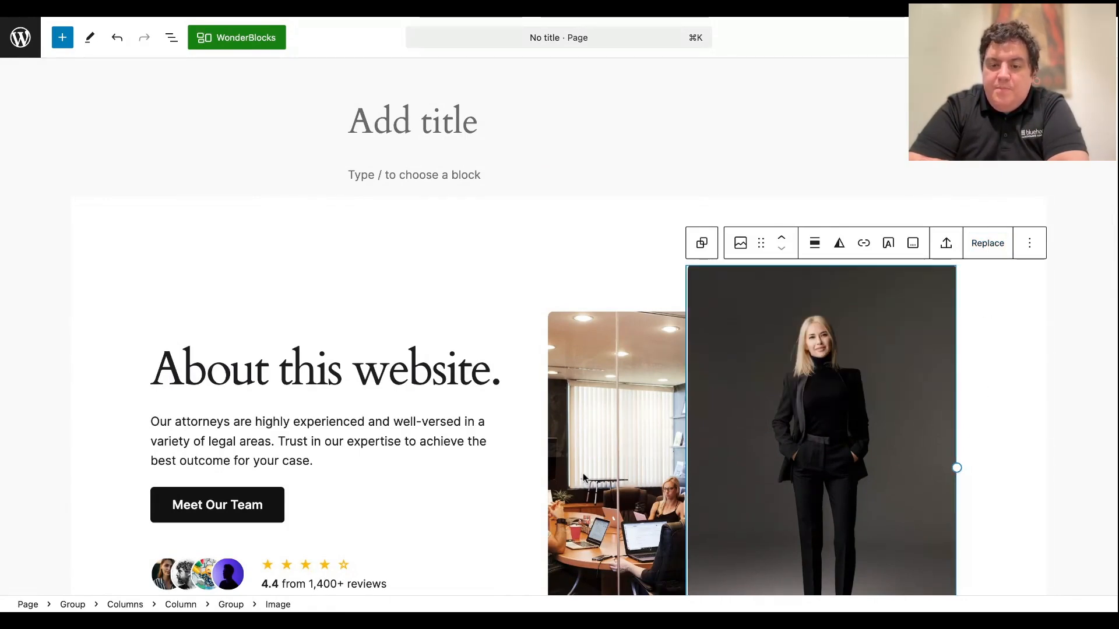
- Browse the WonderBlocks library, looking through the About templates and the Featured patterns
left_click(270, 460)
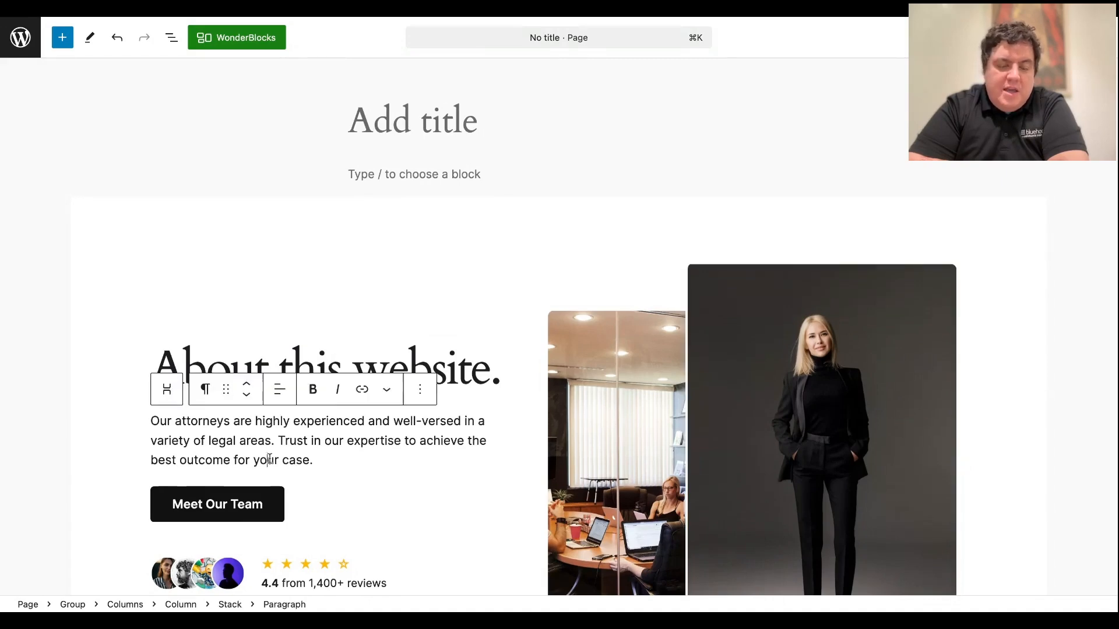
scroll(269, 459, "down", 10)
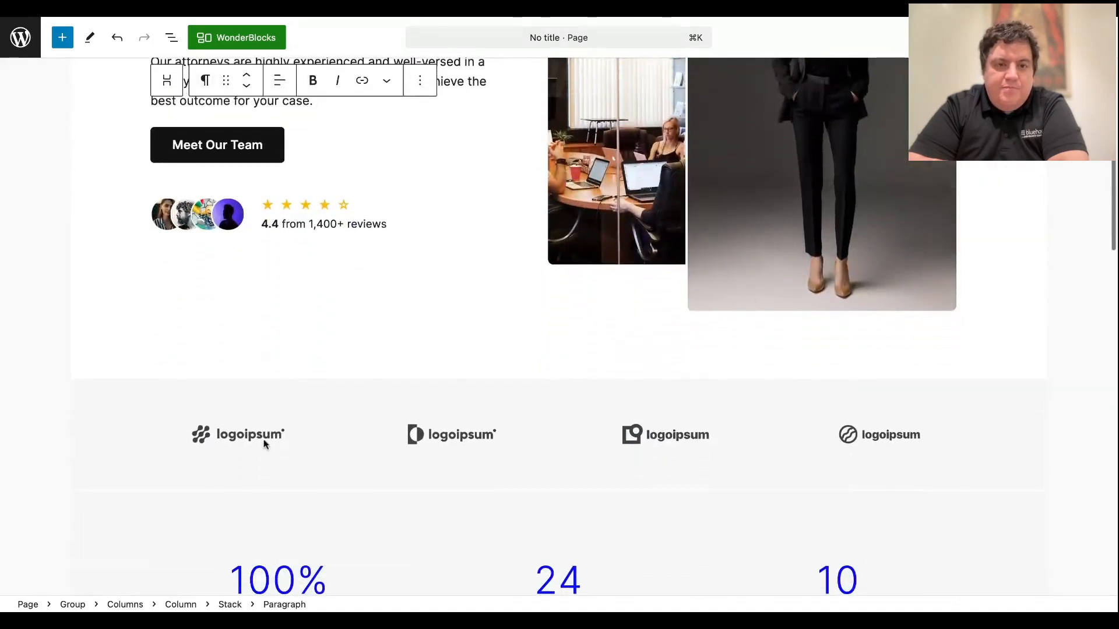
left_click(236, 38)
scroll(270, 375, "down", 6)
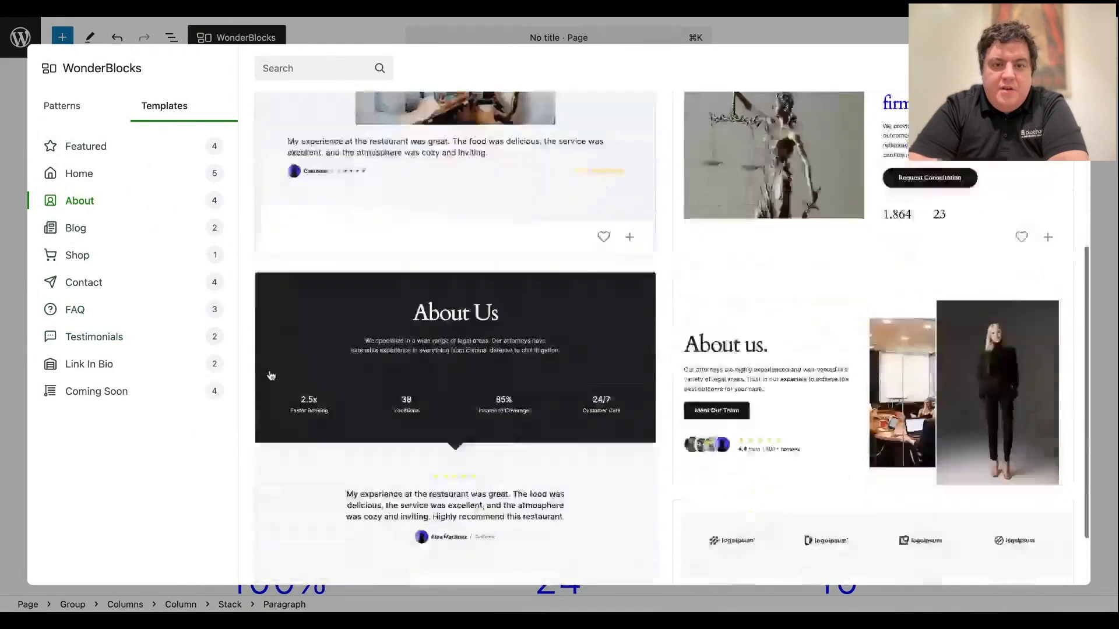
left_click(62, 105)
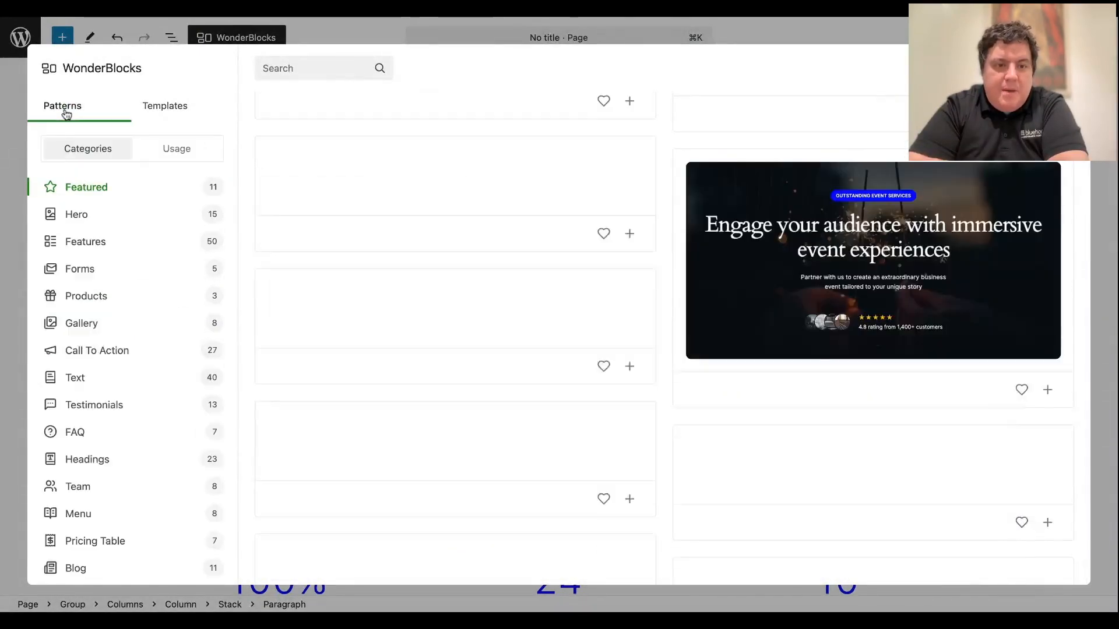
scroll(97, 353, "down", 1)
scroll(316, 434, "up", 5)
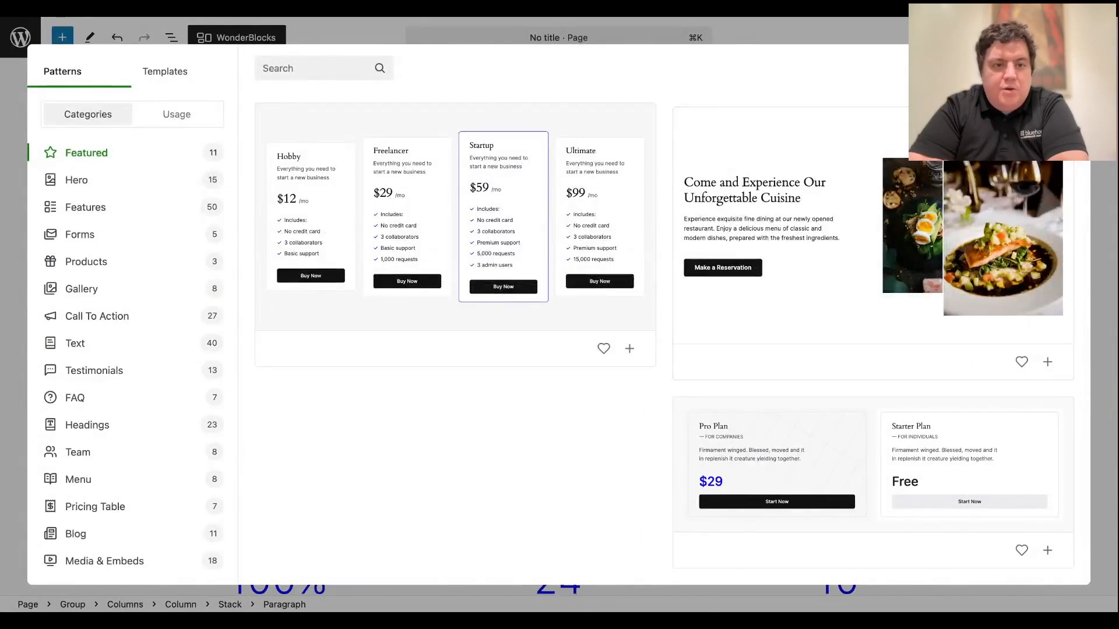
key("Escape")
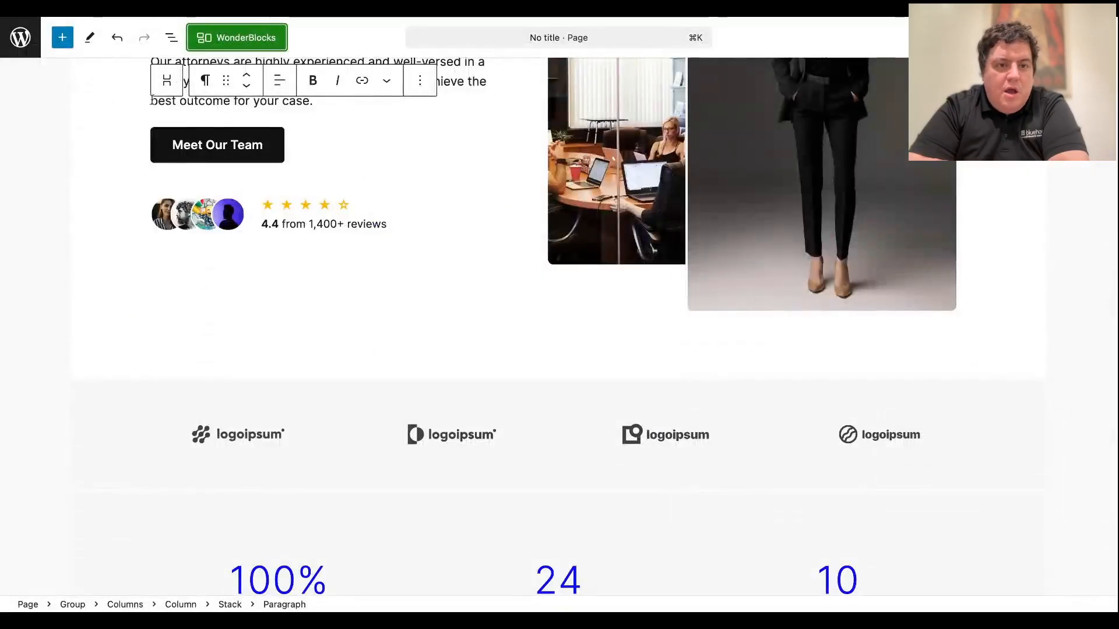
- Glance at the block library and review the About template's sections down through the statistics and Area of Practice
left_click(60, 37)
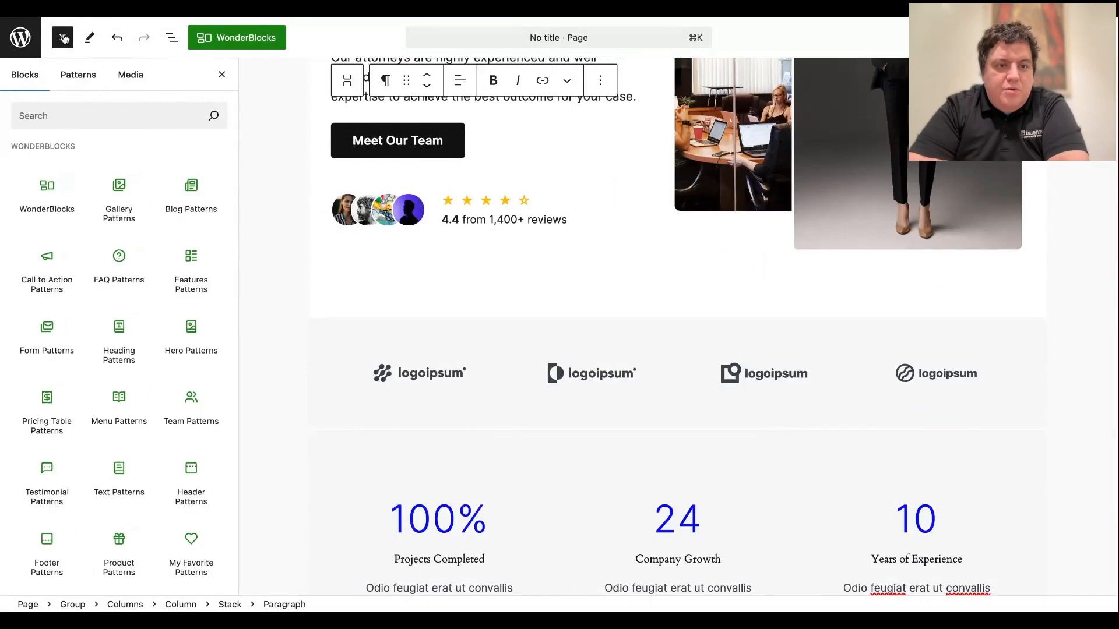
left_click(63, 39)
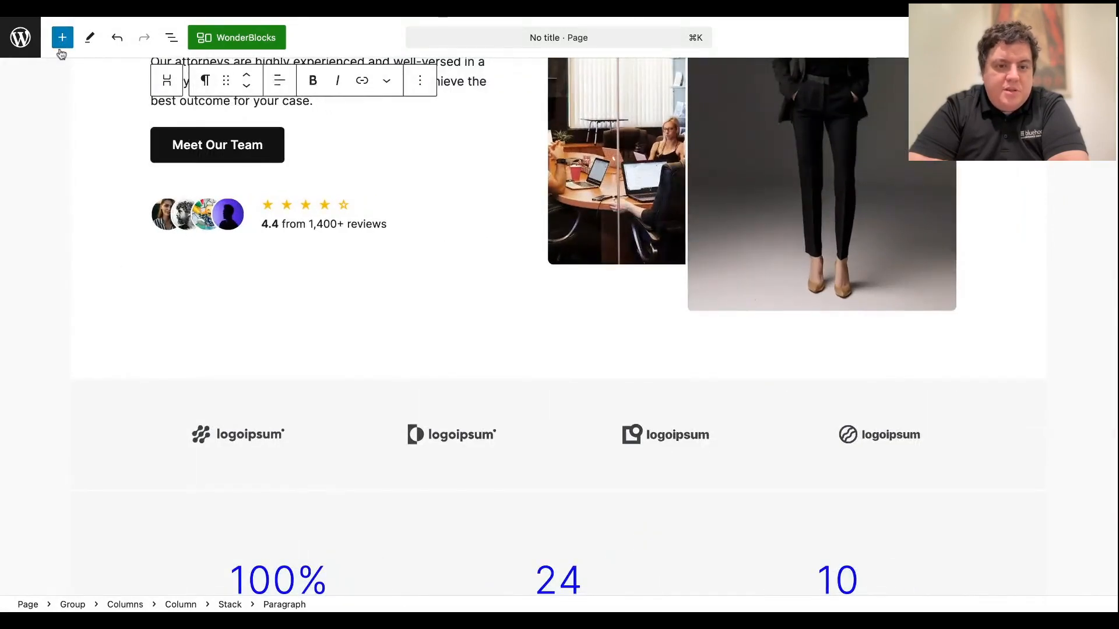
scroll(113, 282, "up", 5)
scroll(443, 233, "down", 10)
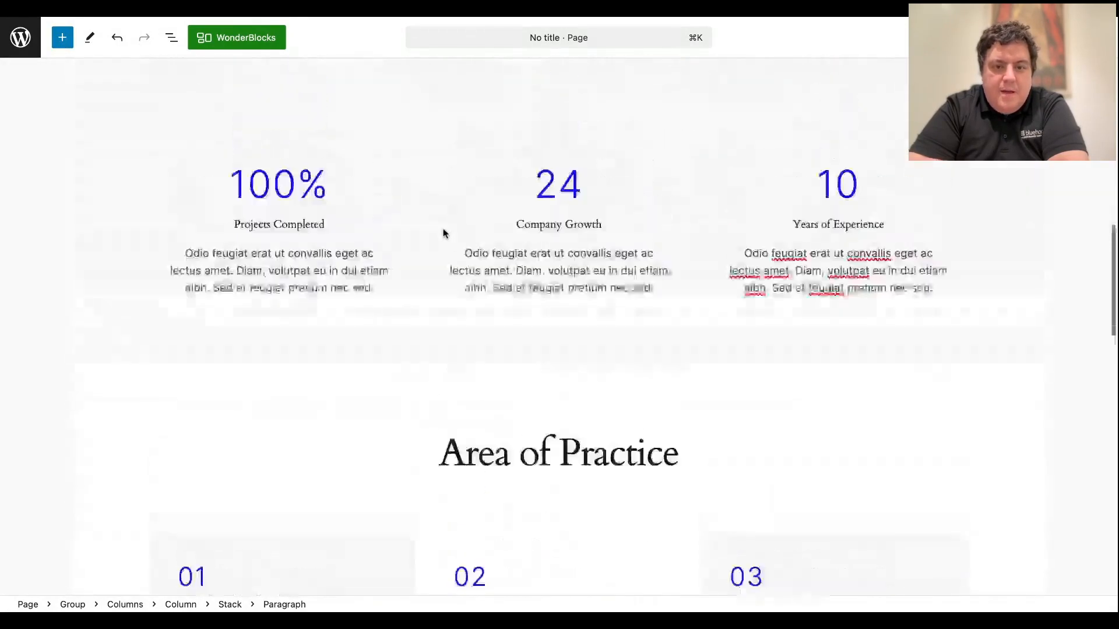
scroll(443, 234, "down", 15)
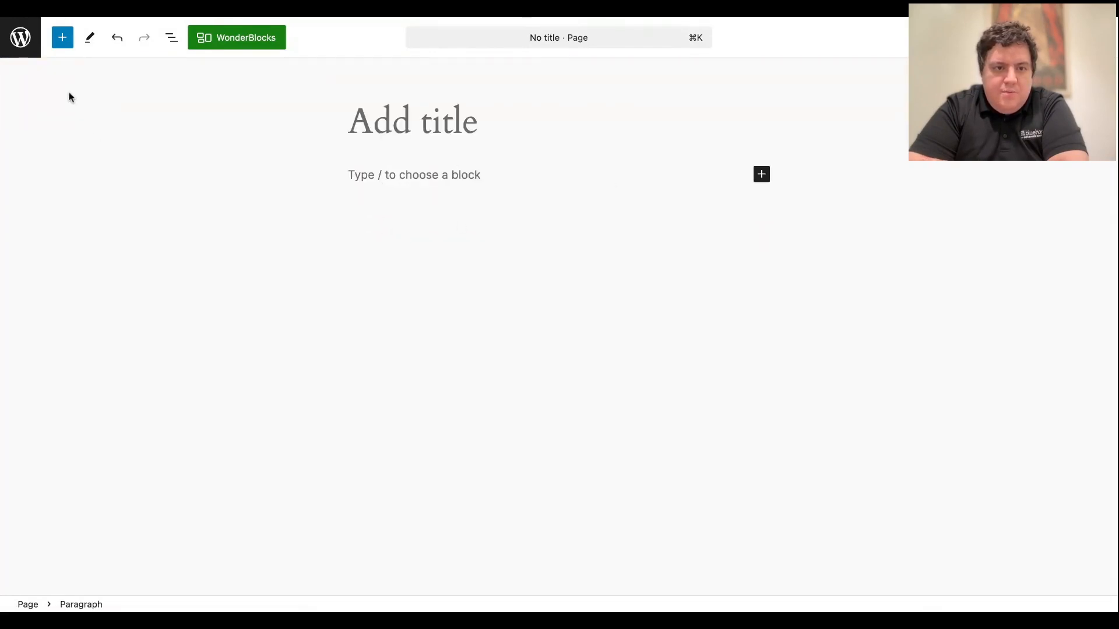
- Browse the whole block library, from the WonderBlocks and Text groups through Media and Design to Embeds
left_click(62, 37)
scroll(90, 390, "down", 1)
scroll(90, 390, "down", 5)
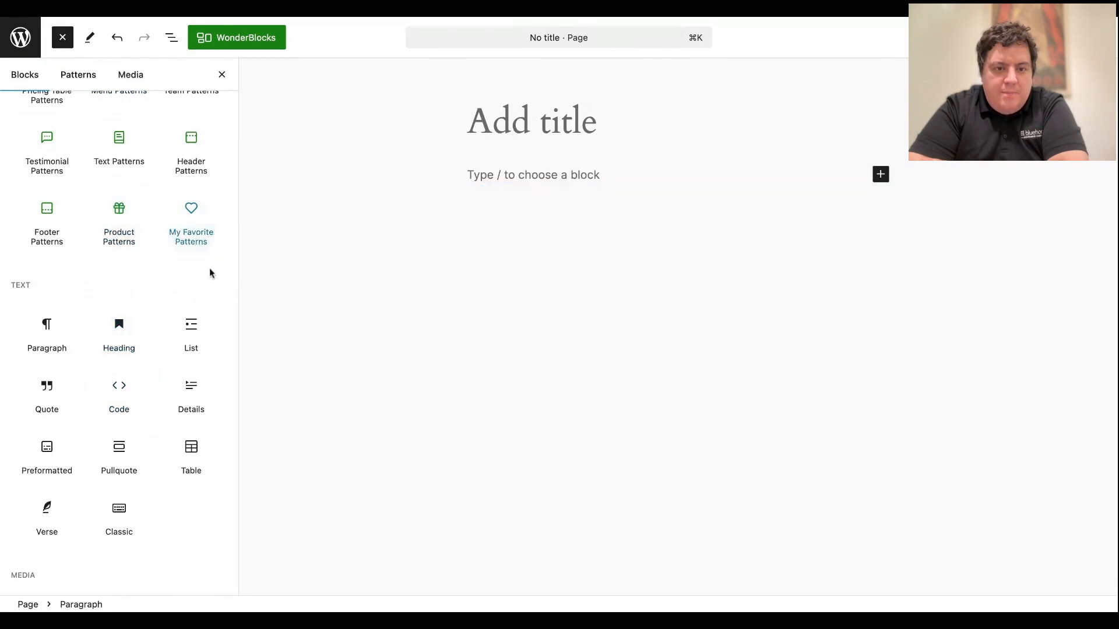
scroll(46, 408, "down", 7)
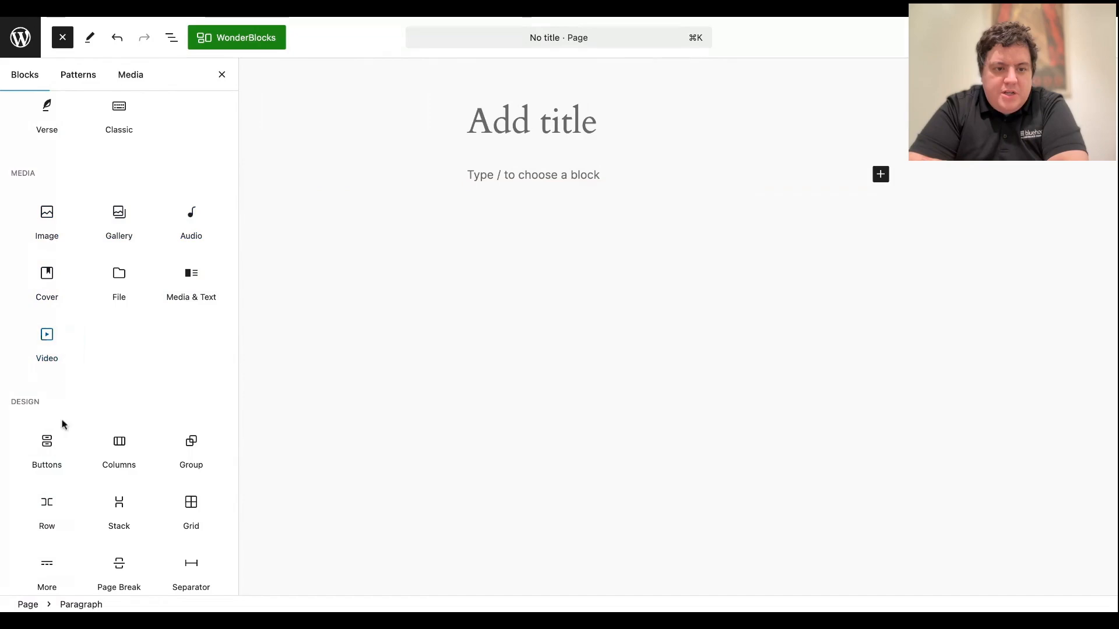
scroll(60, 513, "down", 11)
scroll(62, 517, "down", 13)
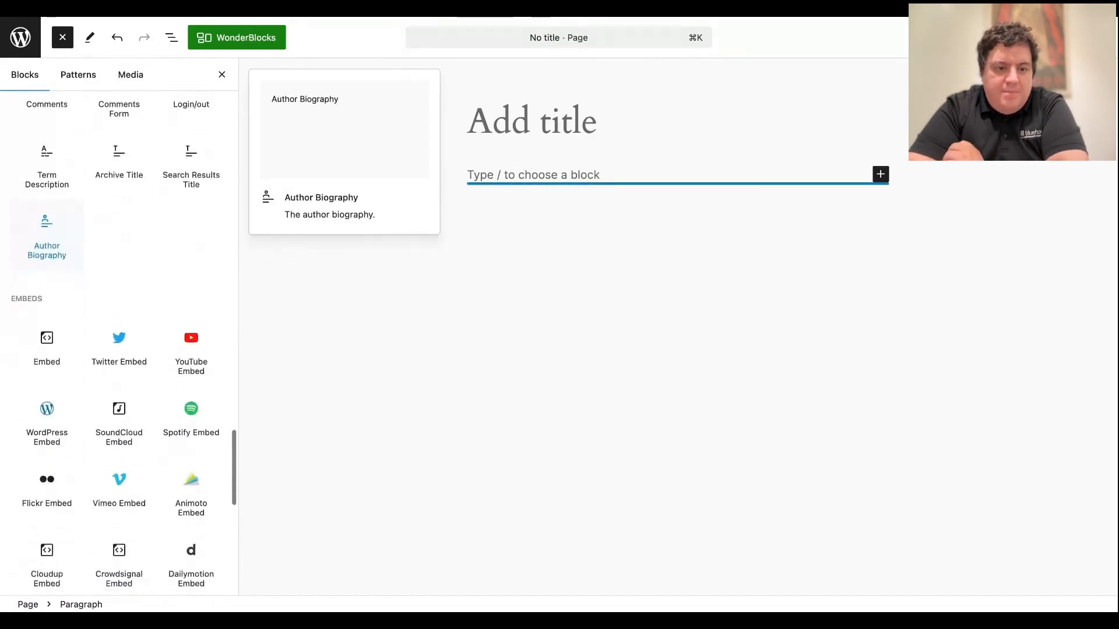
scroll(47, 513, "down", 5)
scroll(47, 513, "up", 15)
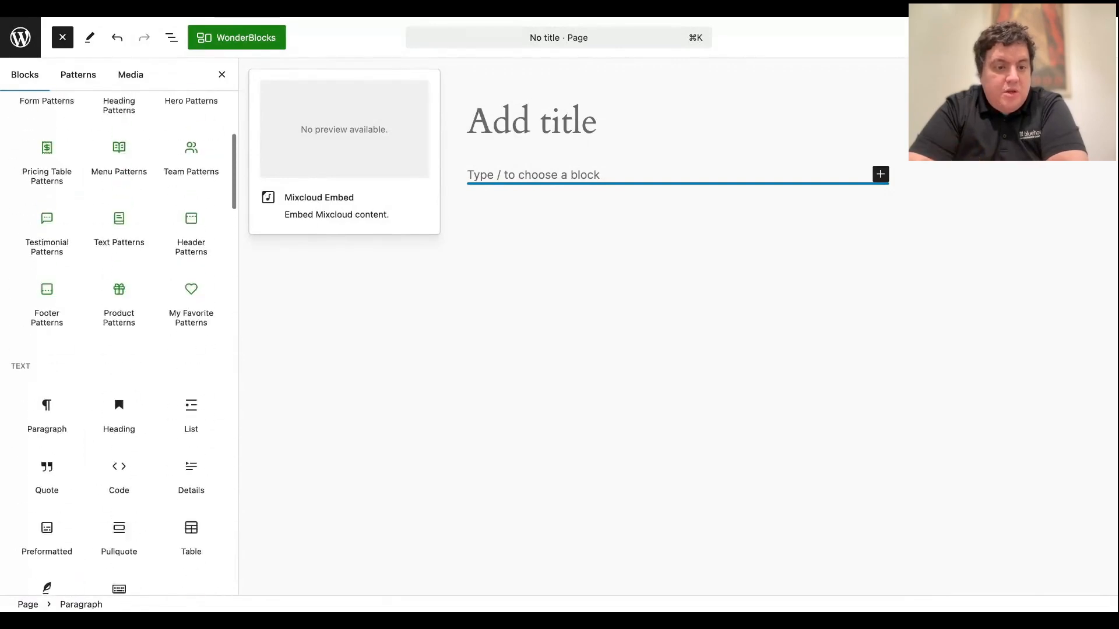
scroll(46, 542, "up", 5)
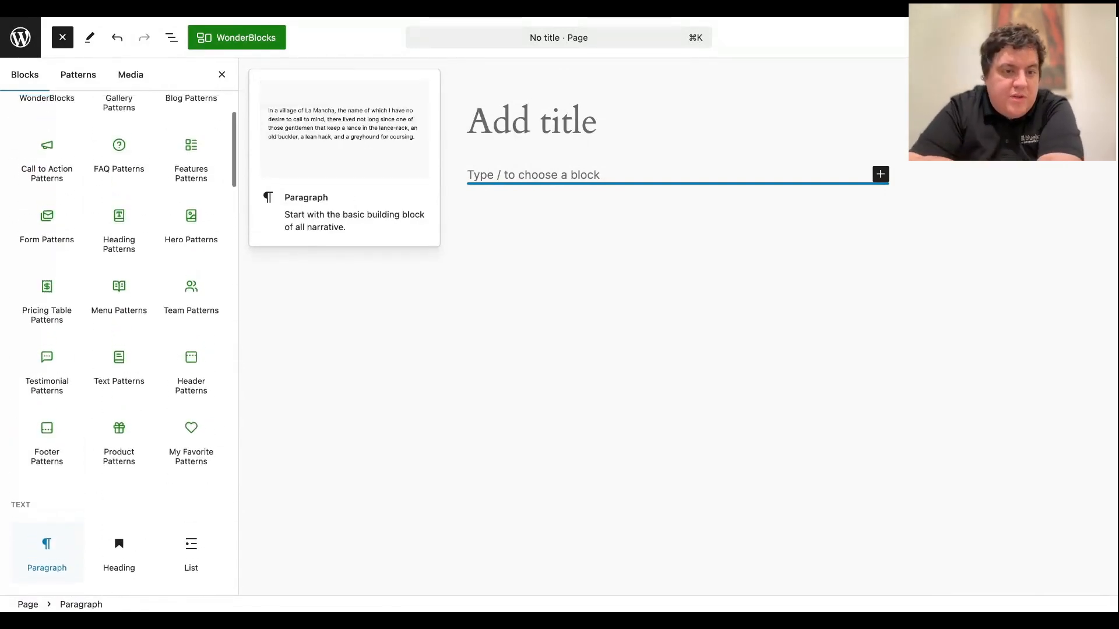
scroll(47, 542, "up", 2)
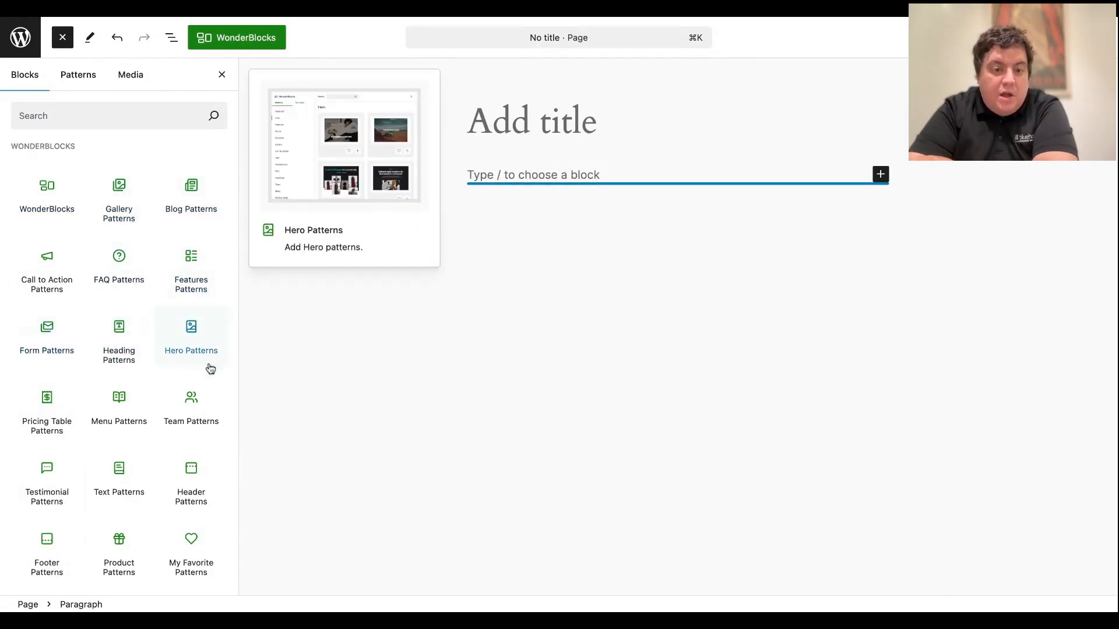
- Examine individual blocks in the Text, Media, Widgets, Theme and Embeds groups of the block library
scroll(210, 368, "down", 3)
scroll(209, 368, "down", 8)
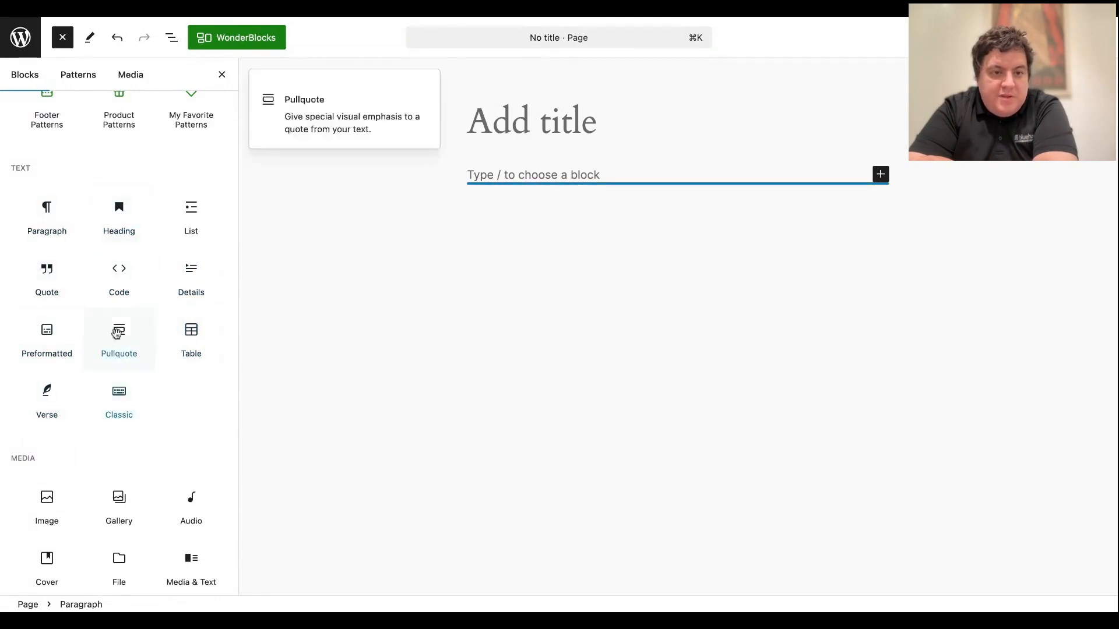
scroll(61, 449, "down", 8)
scroll(61, 449, "down", 19)
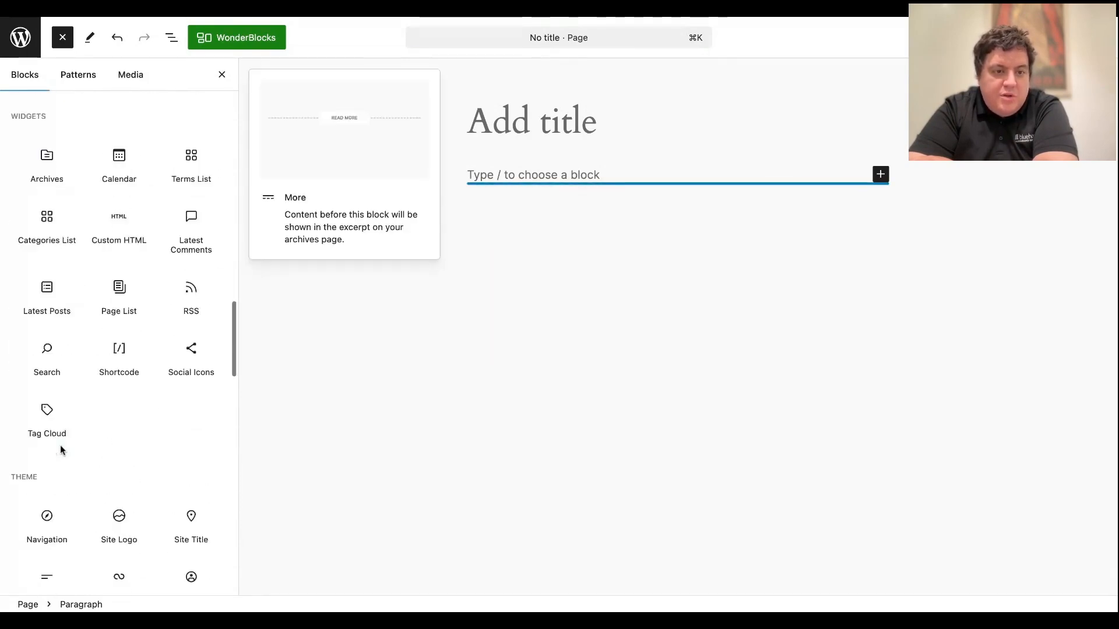
scroll(46, 472, "down", 5)
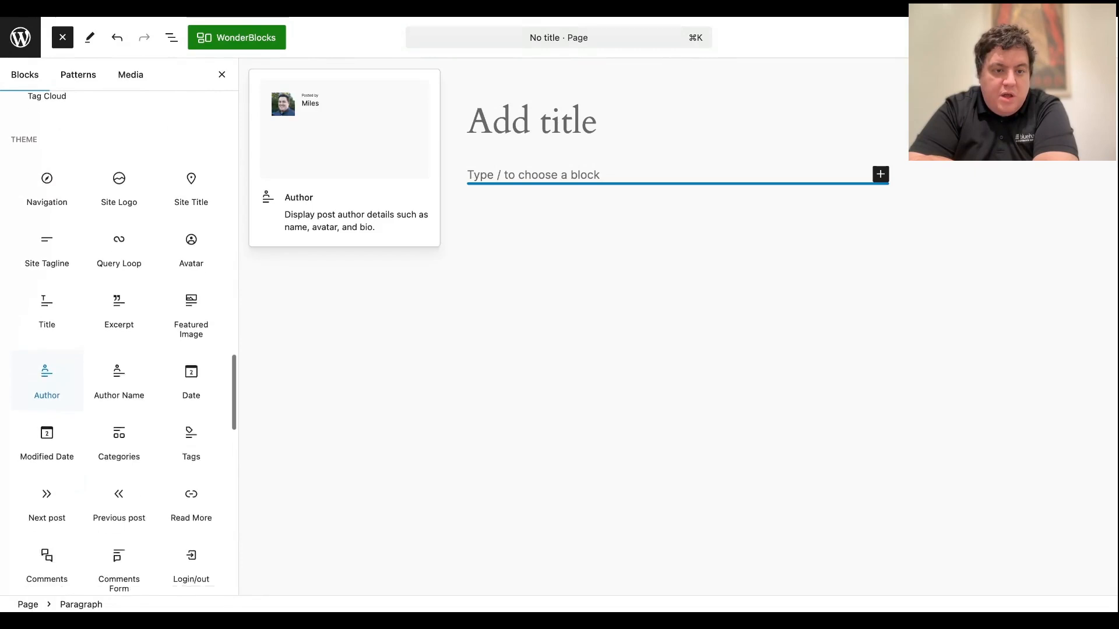
scroll(47, 472, "down", 5)
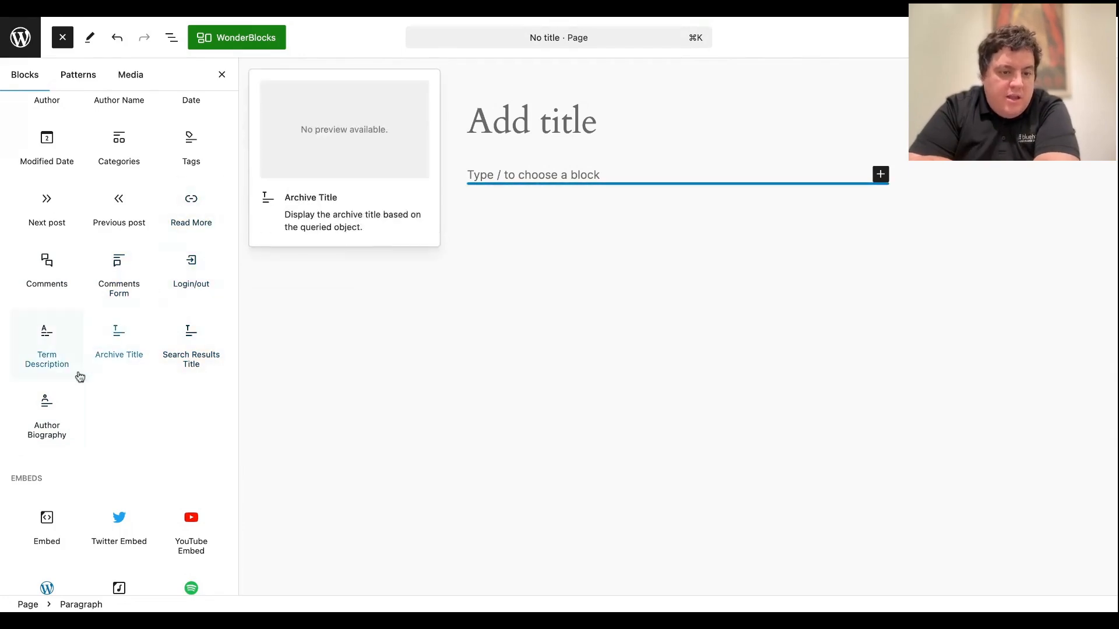
scroll(53, 380, "down", 9)
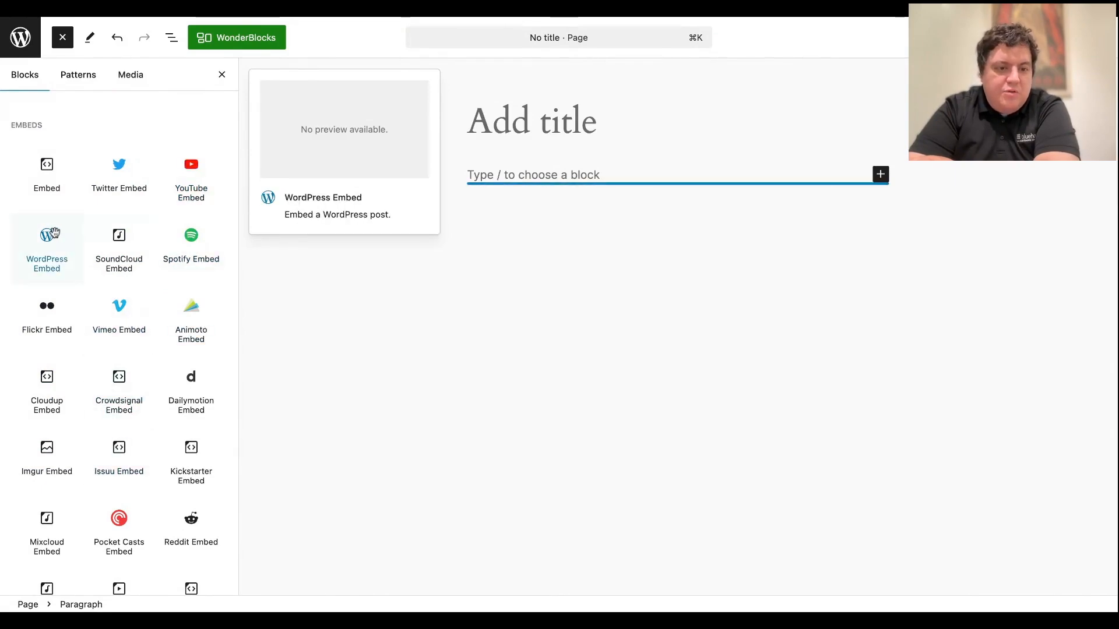
scroll(54, 232, "down", 10)
scroll(54, 232, "up", 20)
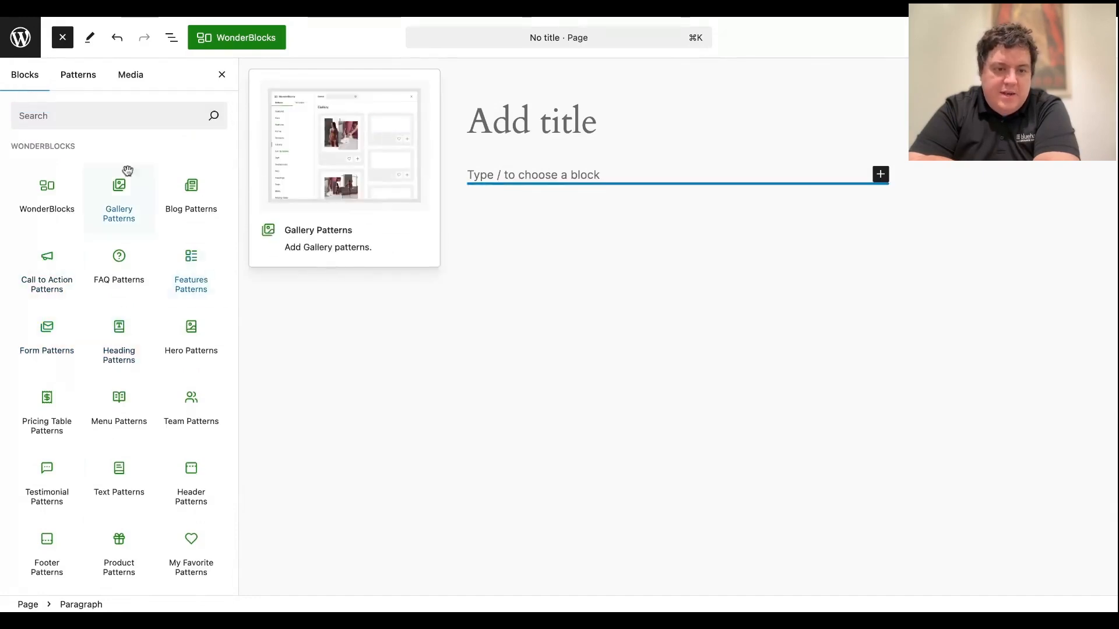
- Preview the All, About, Banners, Featured, Footers, Gallery, Headers and Pages pattern categories
left_click(80, 80)
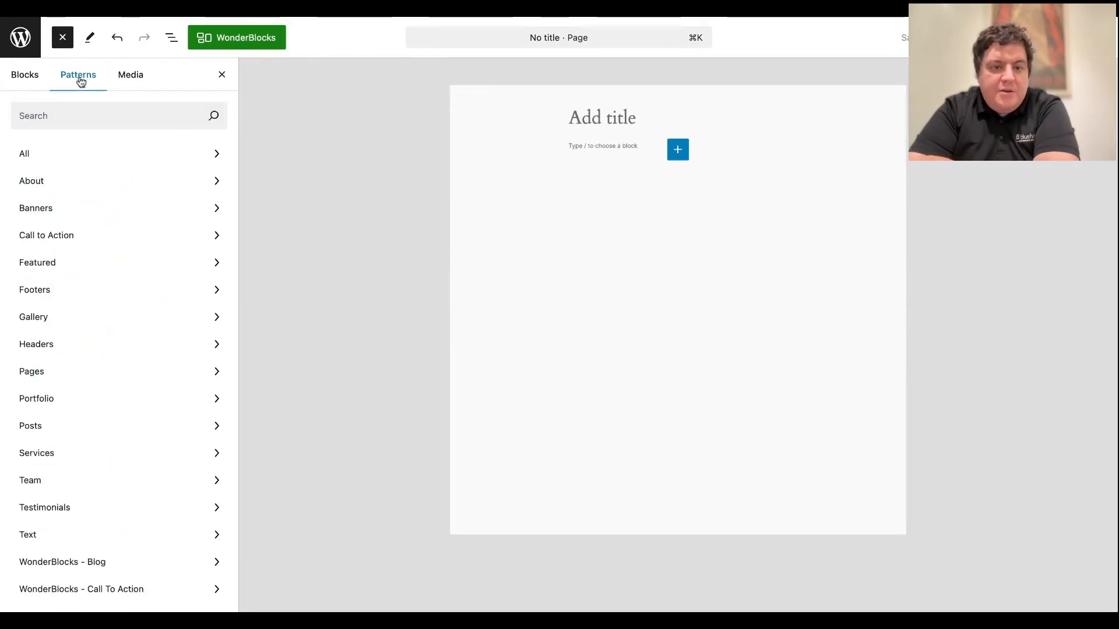
left_click(55, 155)
left_click(80, 183)
left_click(84, 215)
left_click(87, 266)
left_click(89, 300)
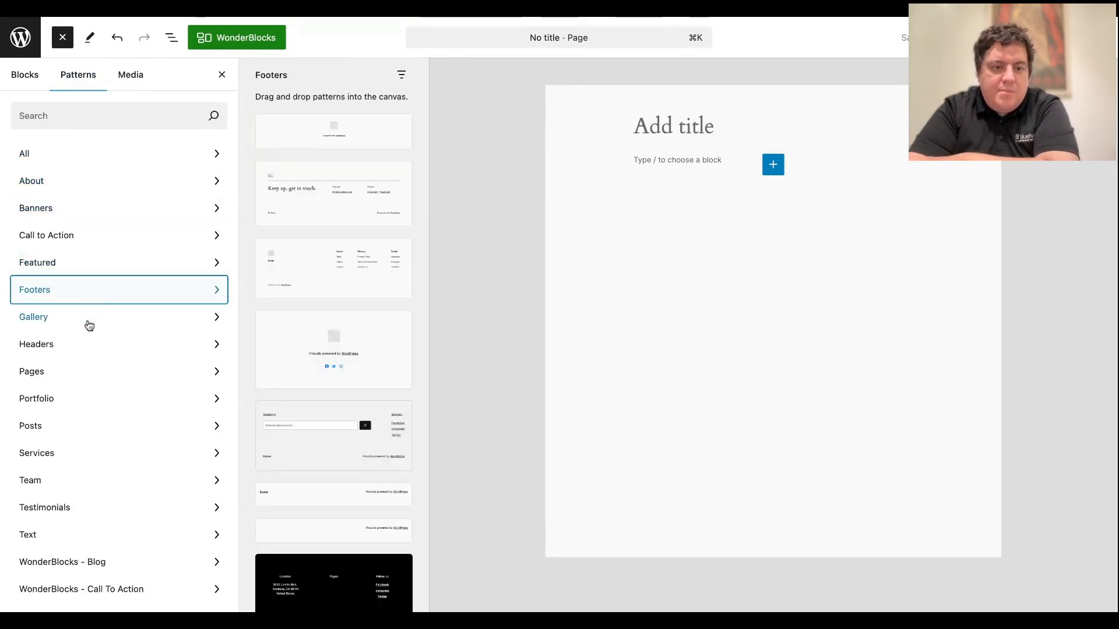
left_click(88, 325)
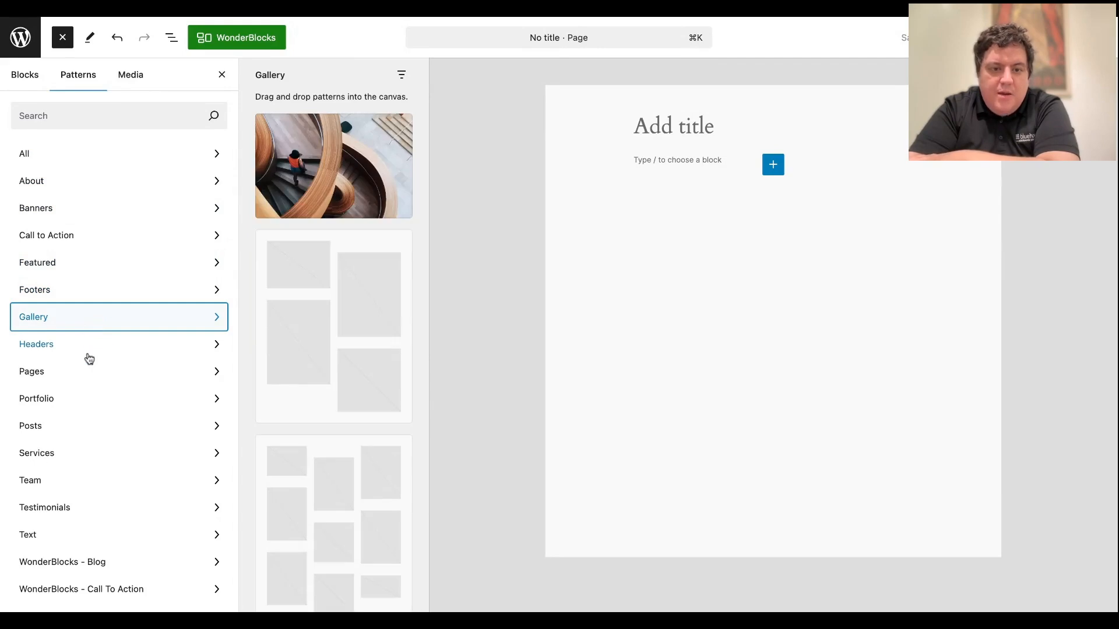
left_click(89, 357)
left_click(91, 380)
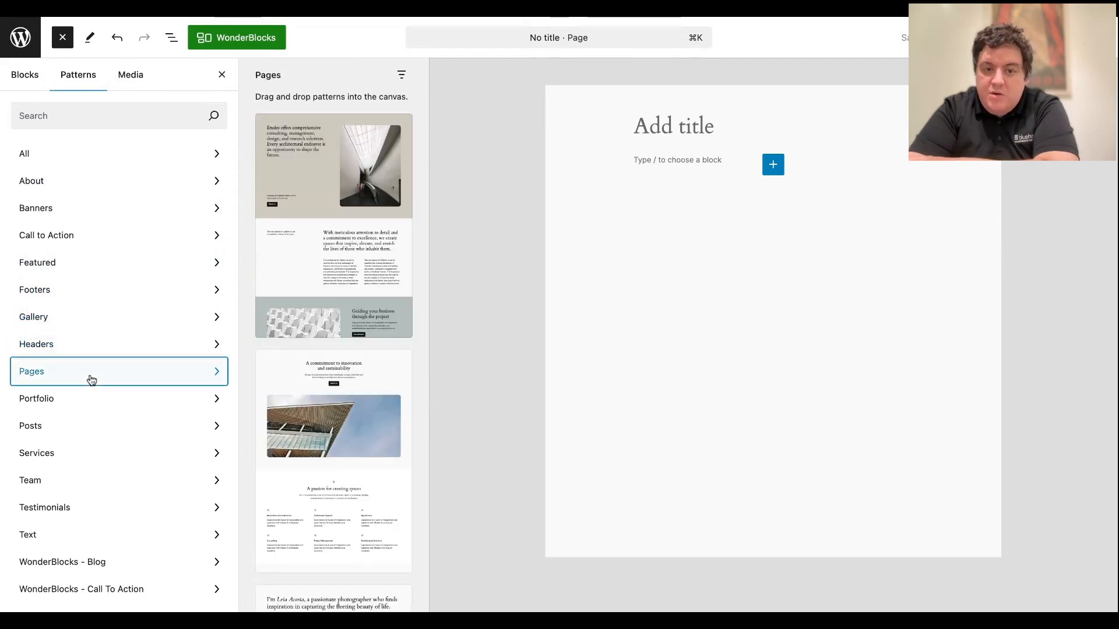
- View the Services patterns and look through the remaining pattern categories
scroll(91, 380, "down", 5)
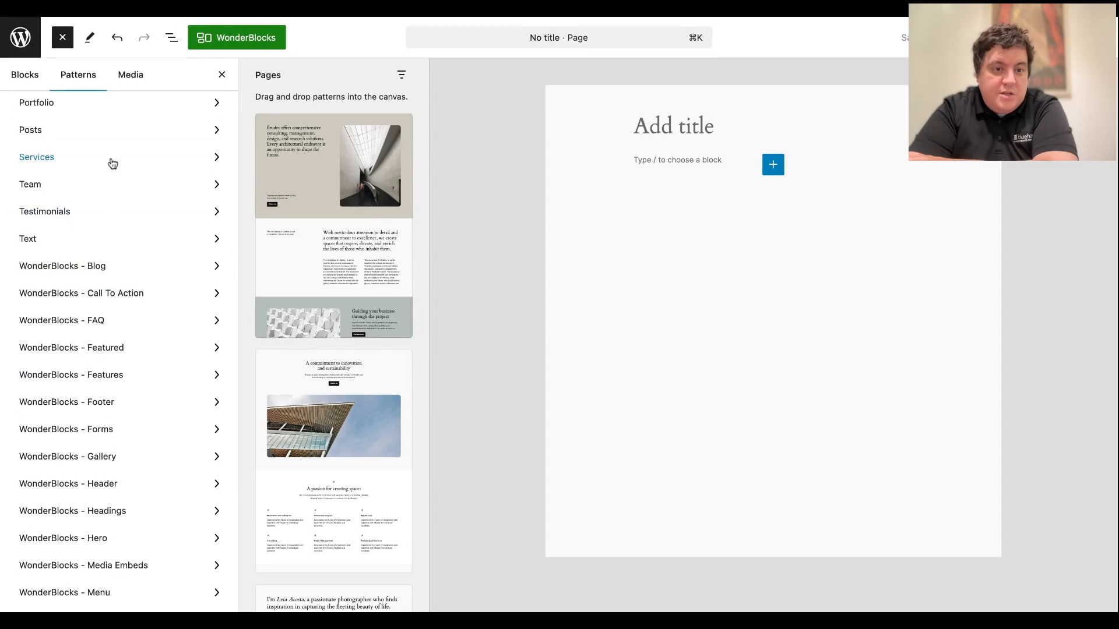
left_click(113, 164)
scroll(111, 159, "down", 8)
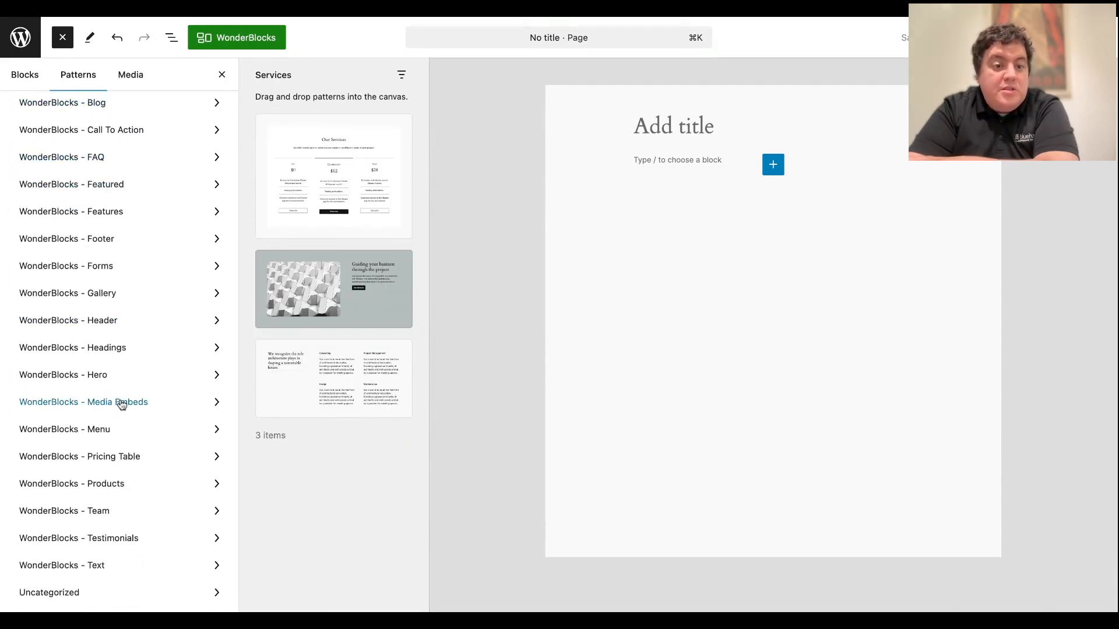
scroll(121, 410, "up", 2)
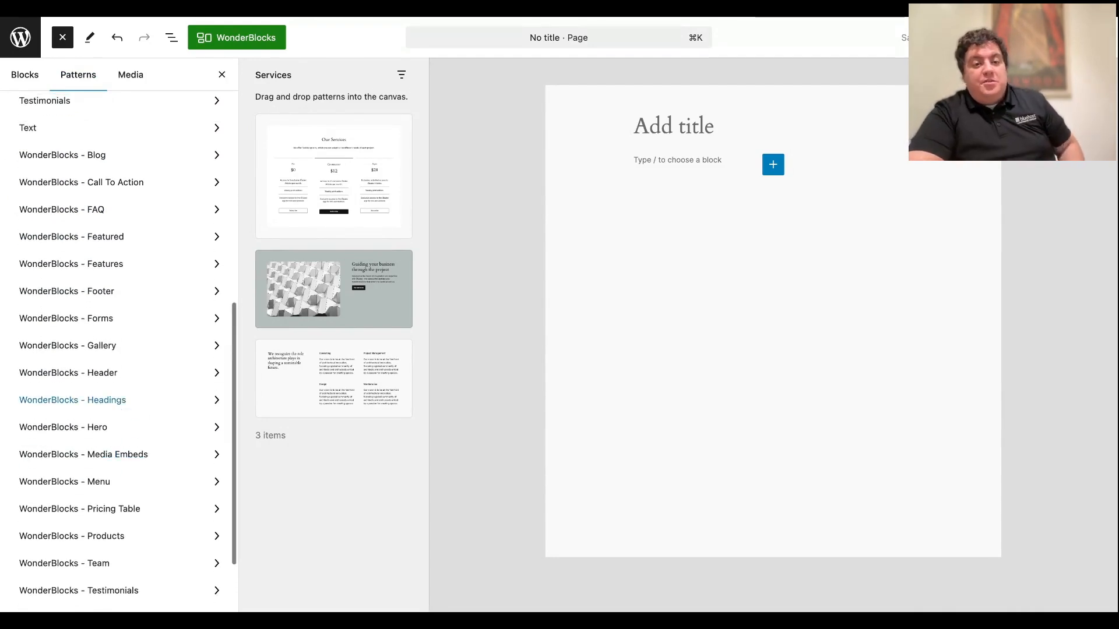
- Preview the WonderBlocks - Blog and WonderBlocks - Header pattern categories
left_click(95, 160)
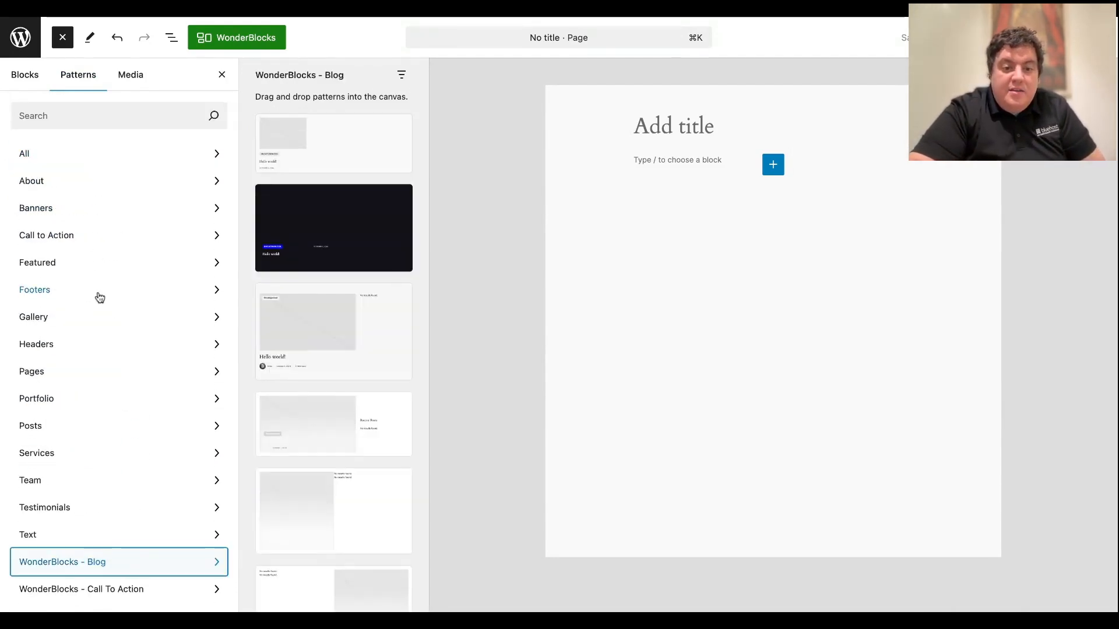
scroll(100, 274, "down", 7)
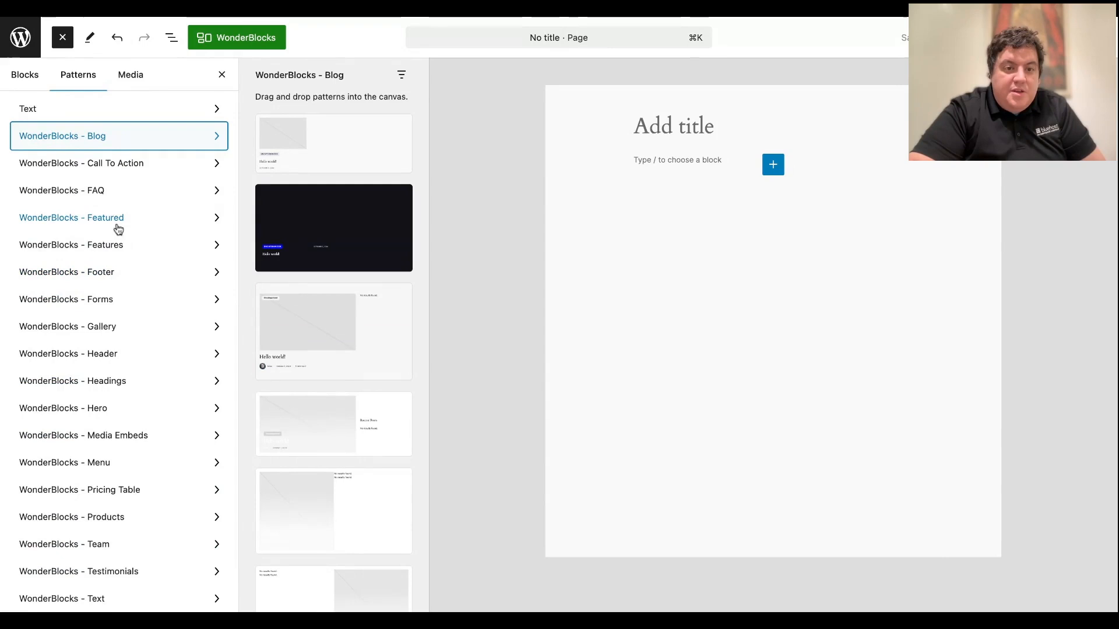
left_click(124, 356)
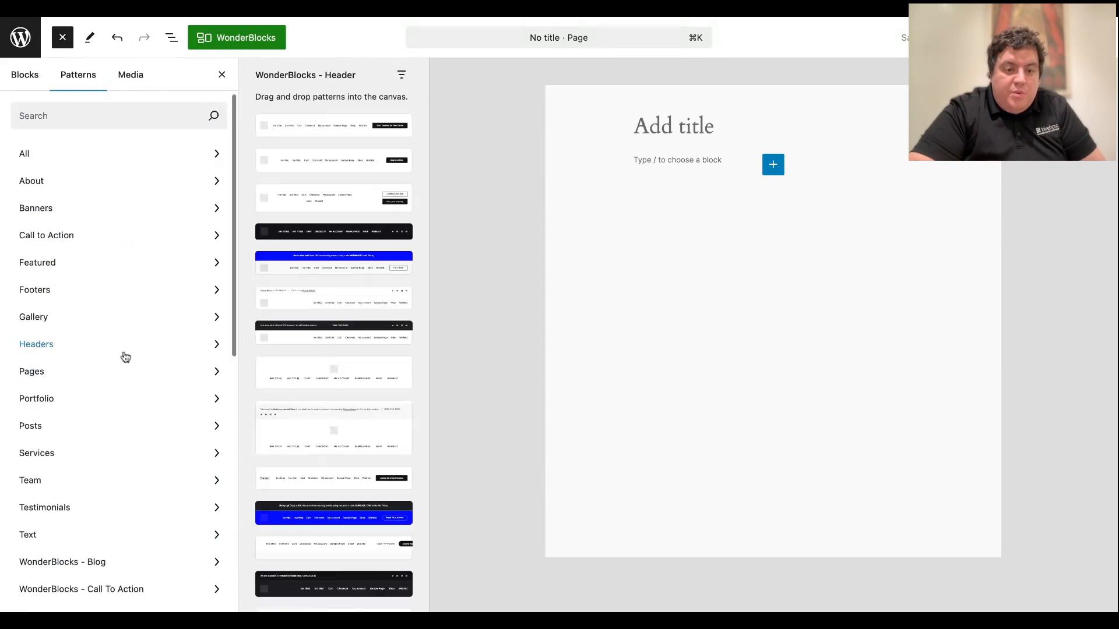
scroll(309, 379, "down", 5)
scroll(112, 447, "down", 9)
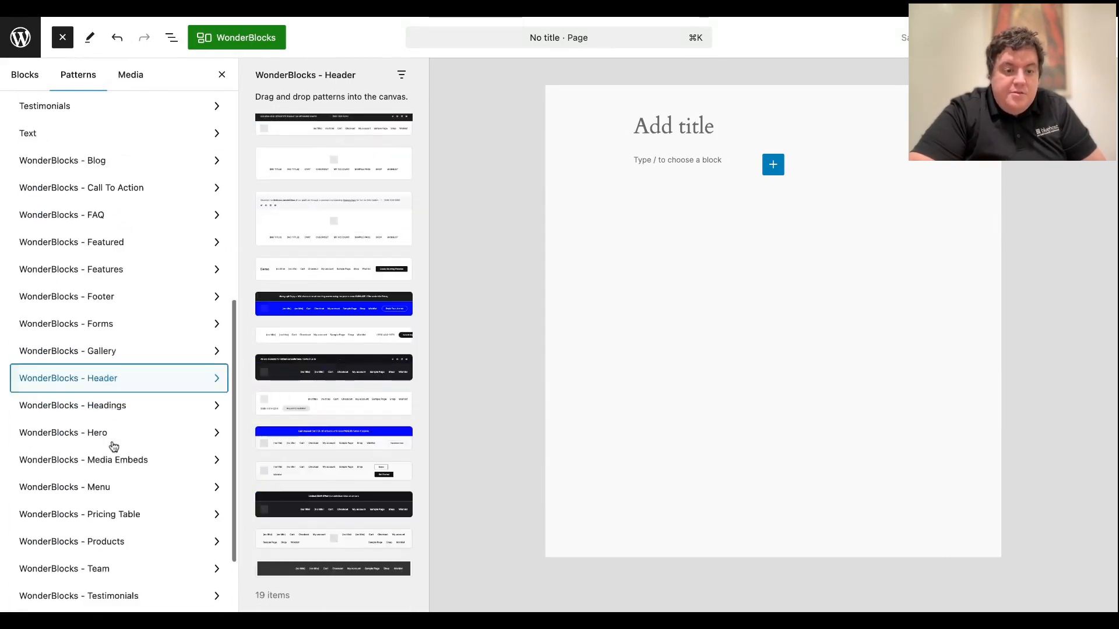
- Insert the WonderBlocks pricing table pattern with Free, Basic, Scale and Agency plans into the page
left_click(125, 419)
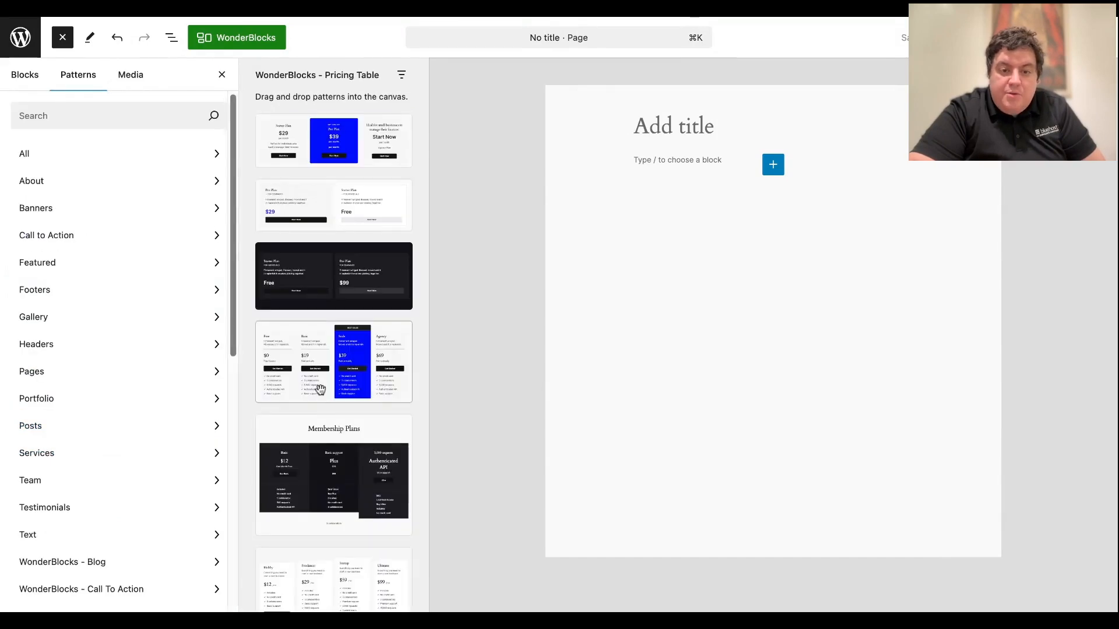
scroll(319, 390, "down", 5)
scroll(320, 389, "up", 5)
left_click(324, 359)
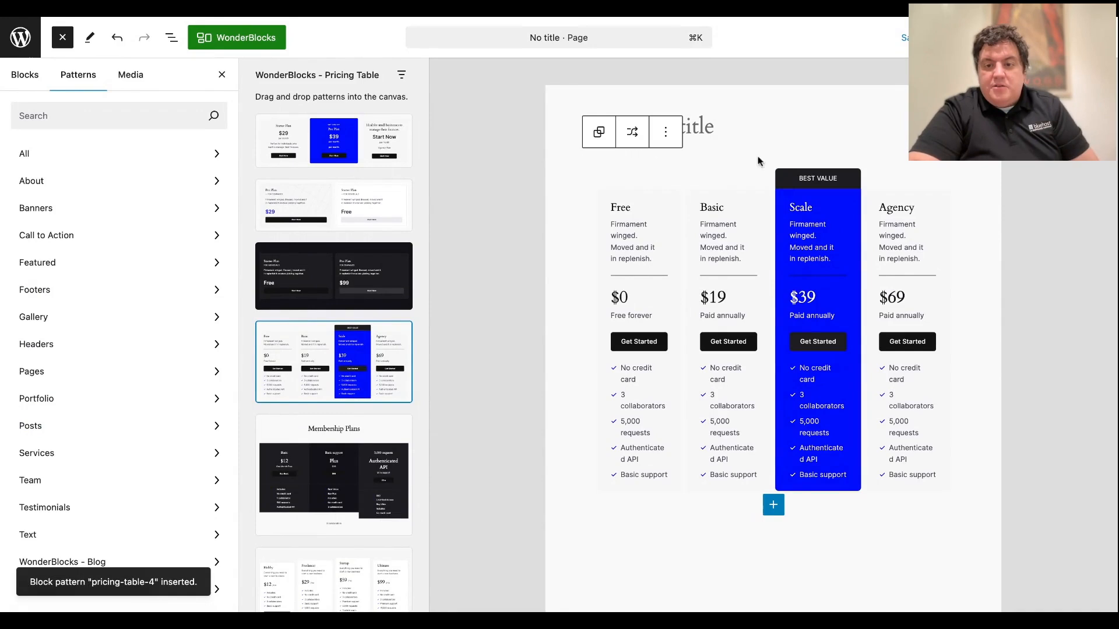
- Title the new page "Price" and publish it, closing the pattern library and the publishing confirmation
left_click(775, 127)
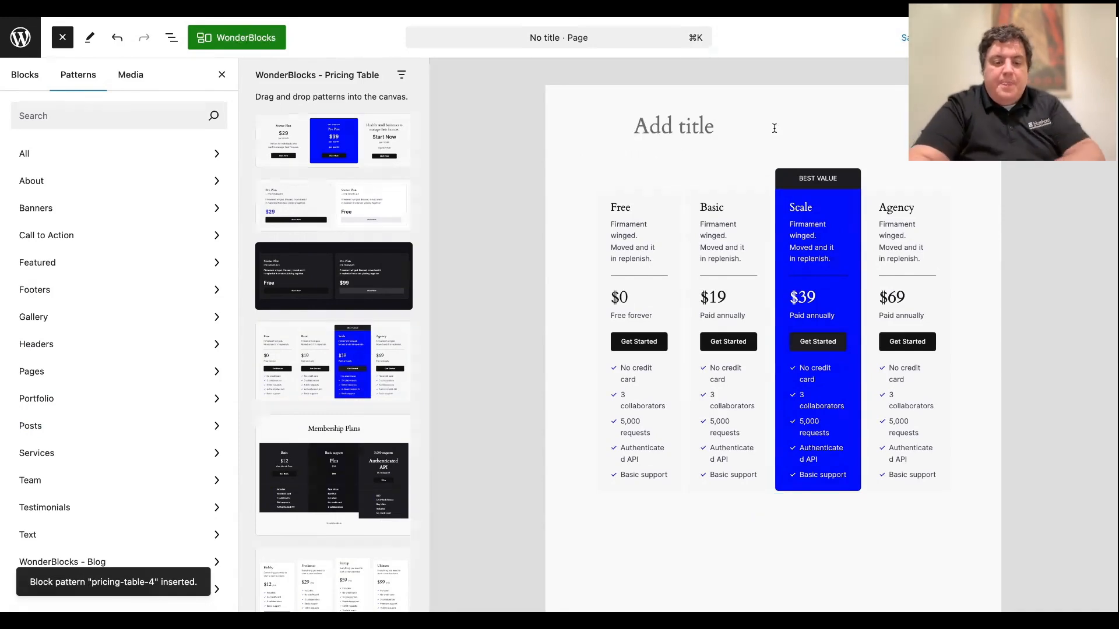
type("Pr")
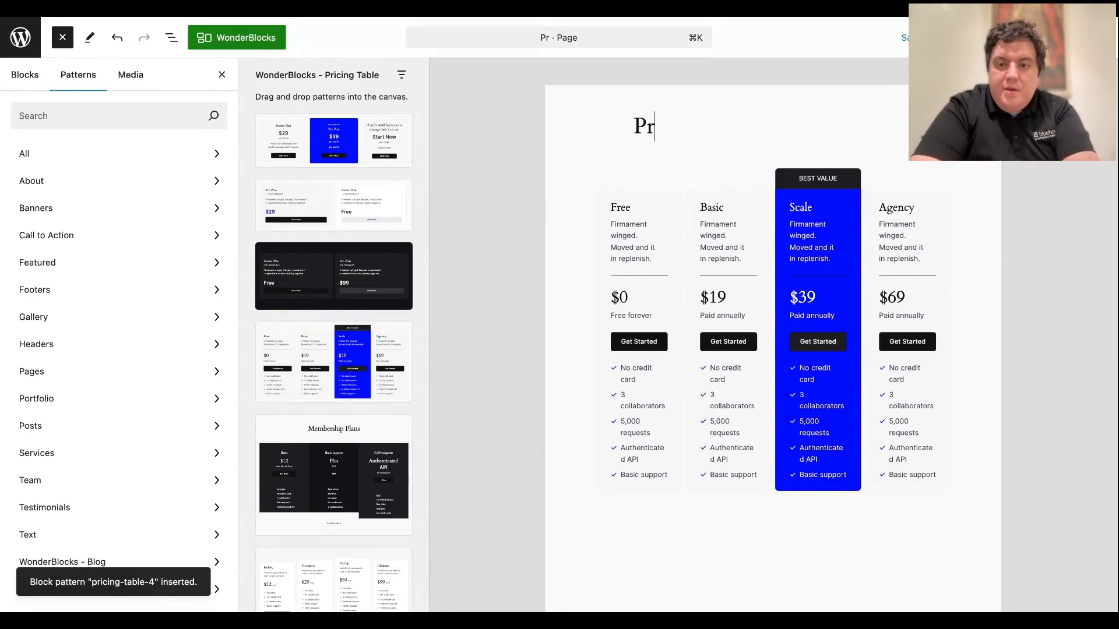
type("eice")
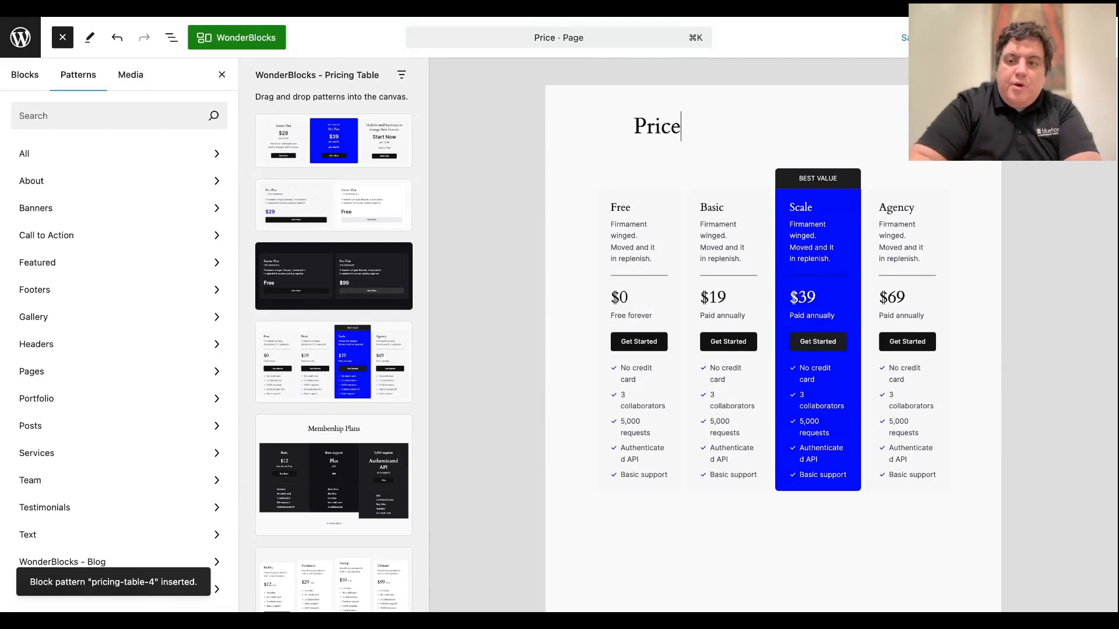
left_click(1088, 37)
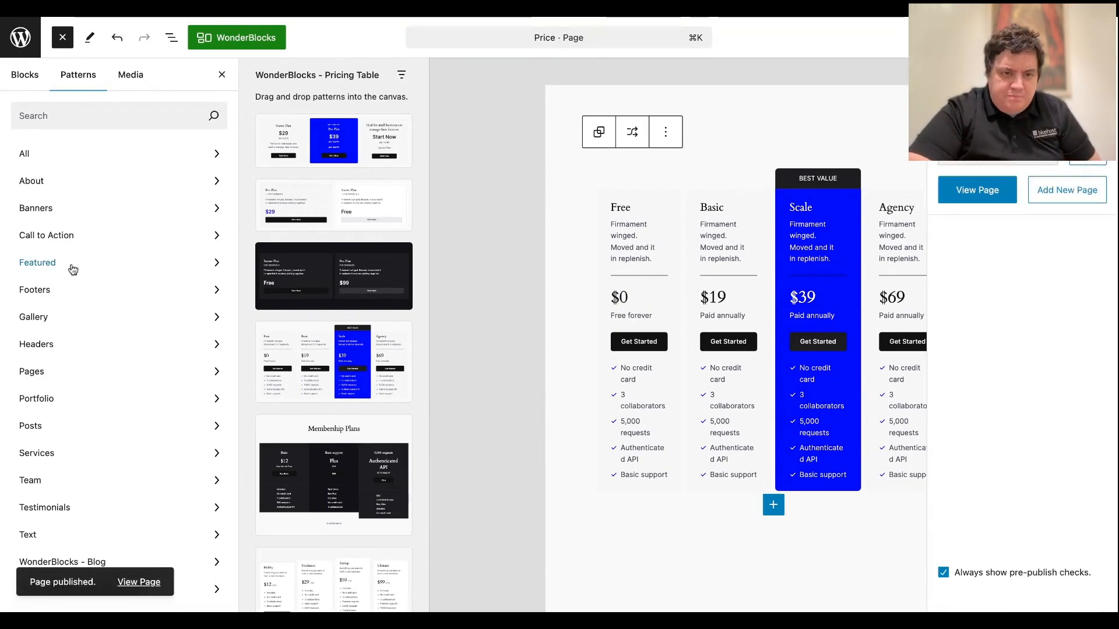
left_click(62, 37)
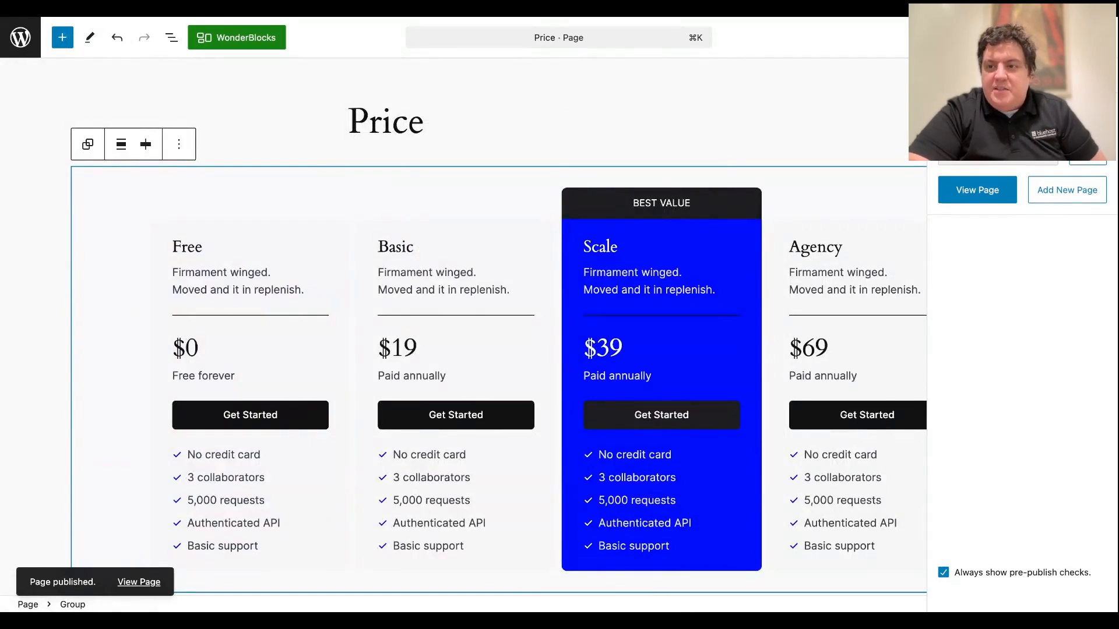
key("Escape")
- Review the published pricing table by selecting the Scale button, its description and the Basic heading, and view the block structure
scroll(778, 174, "down", 3)
scroll(777, 173, "up", 3)
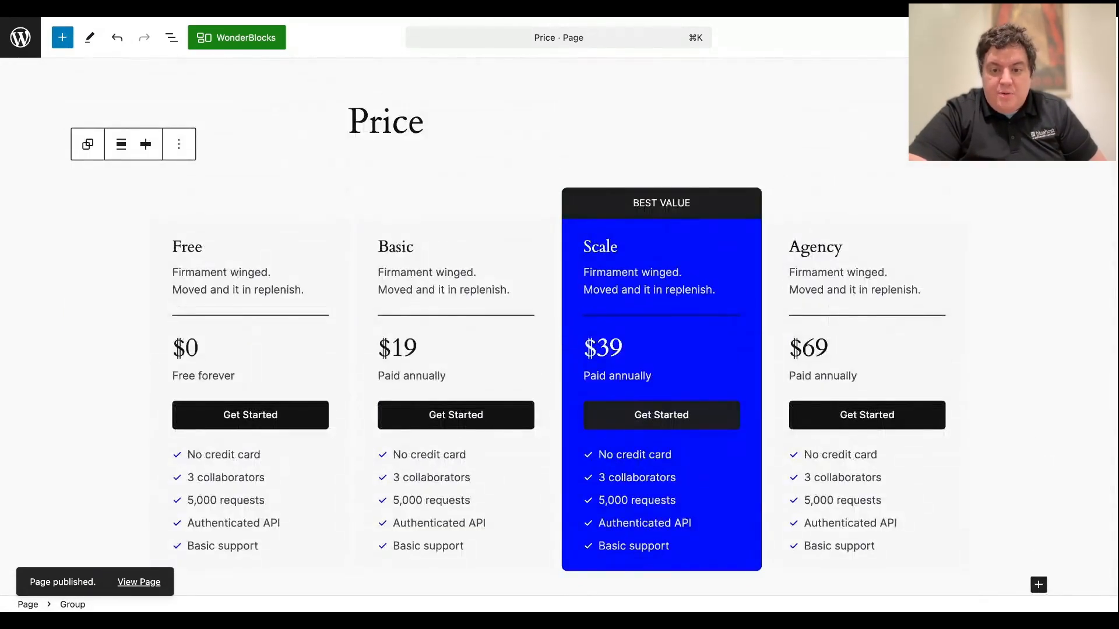
left_click(685, 332)
left_click(637, 414)
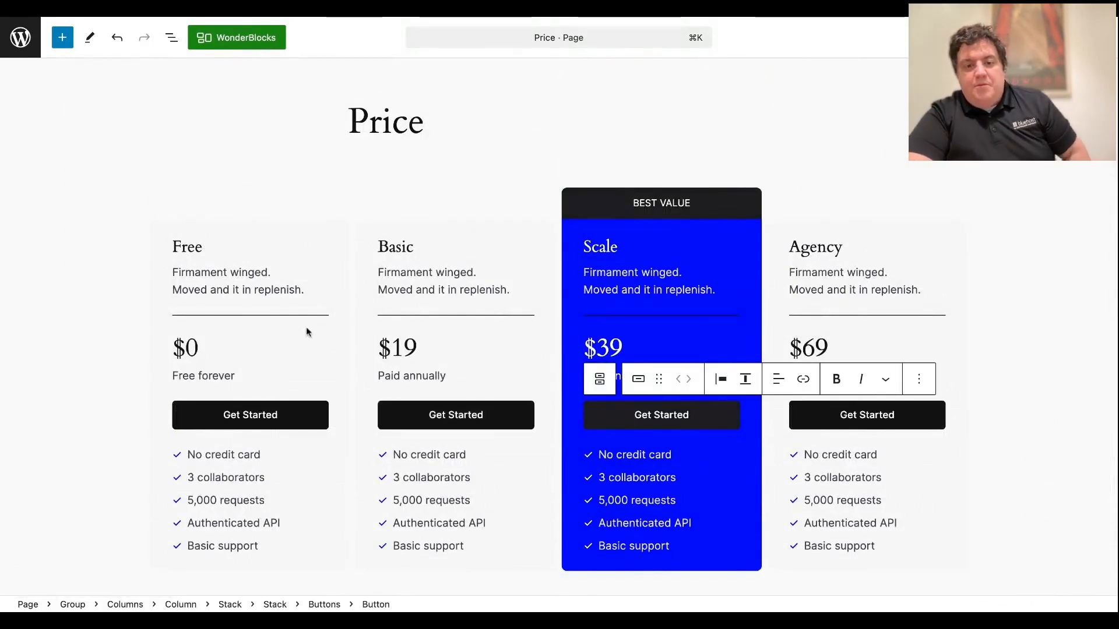
left_click(692, 263)
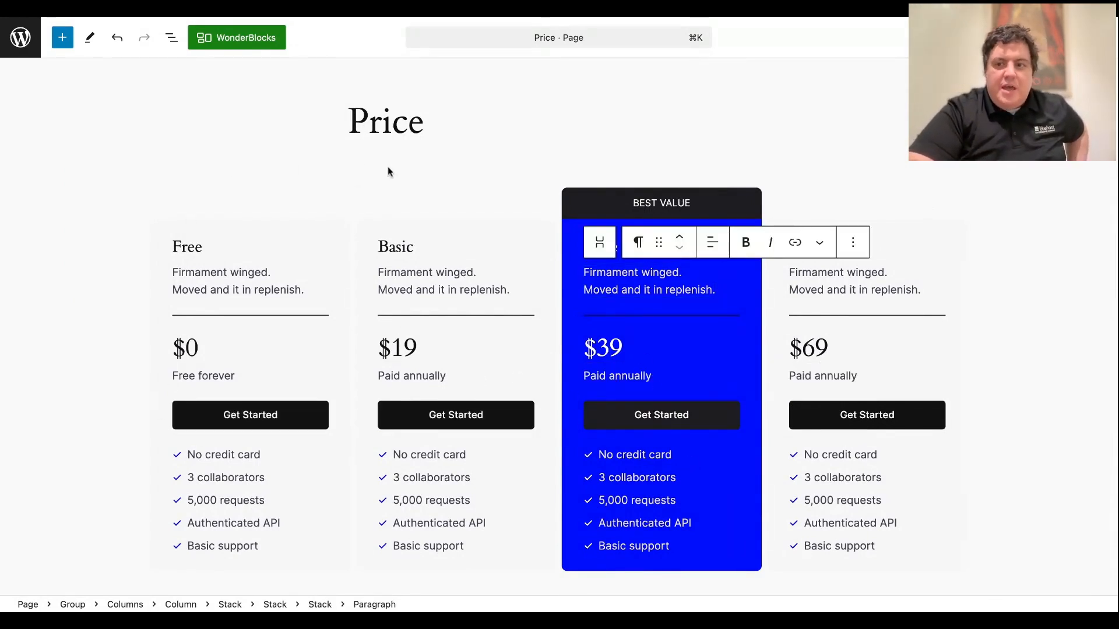
left_click(403, 247)
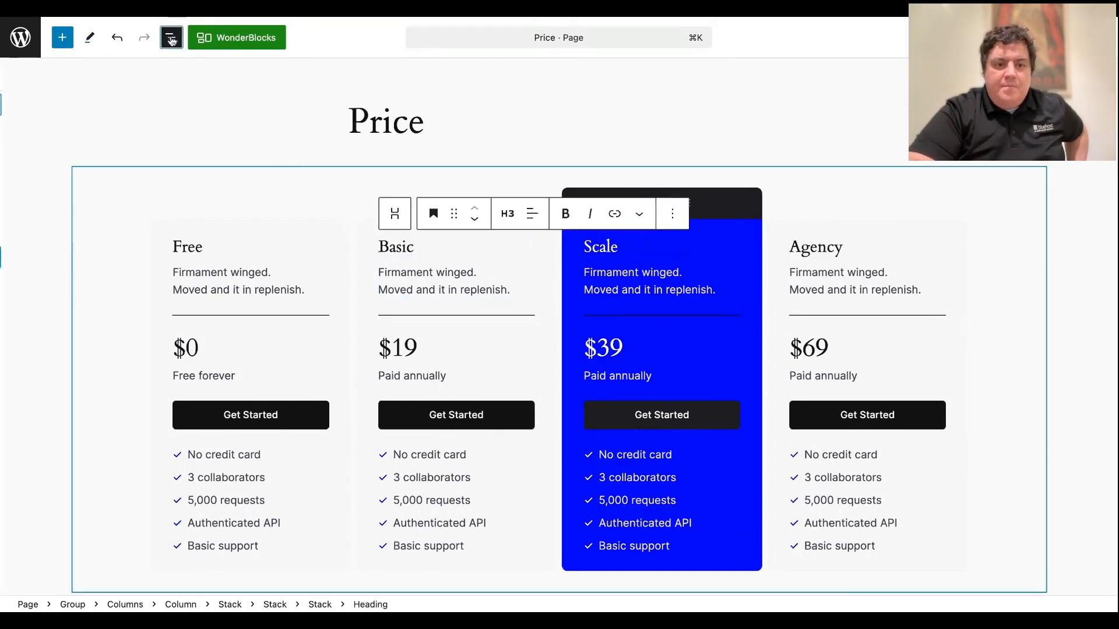
left_click(172, 39)
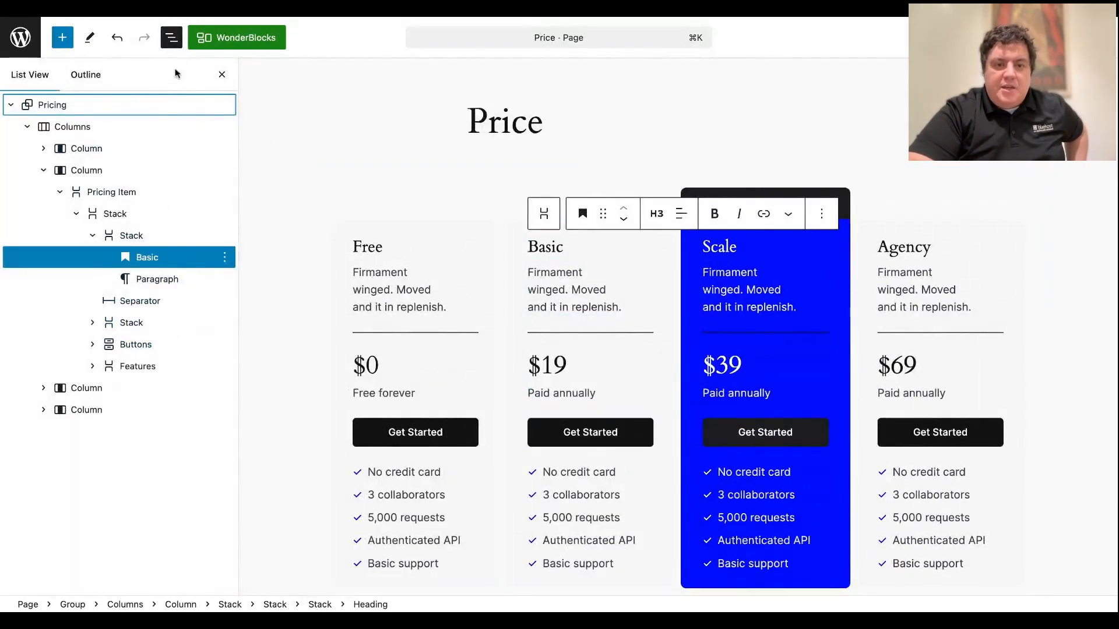
left_click(171, 39)
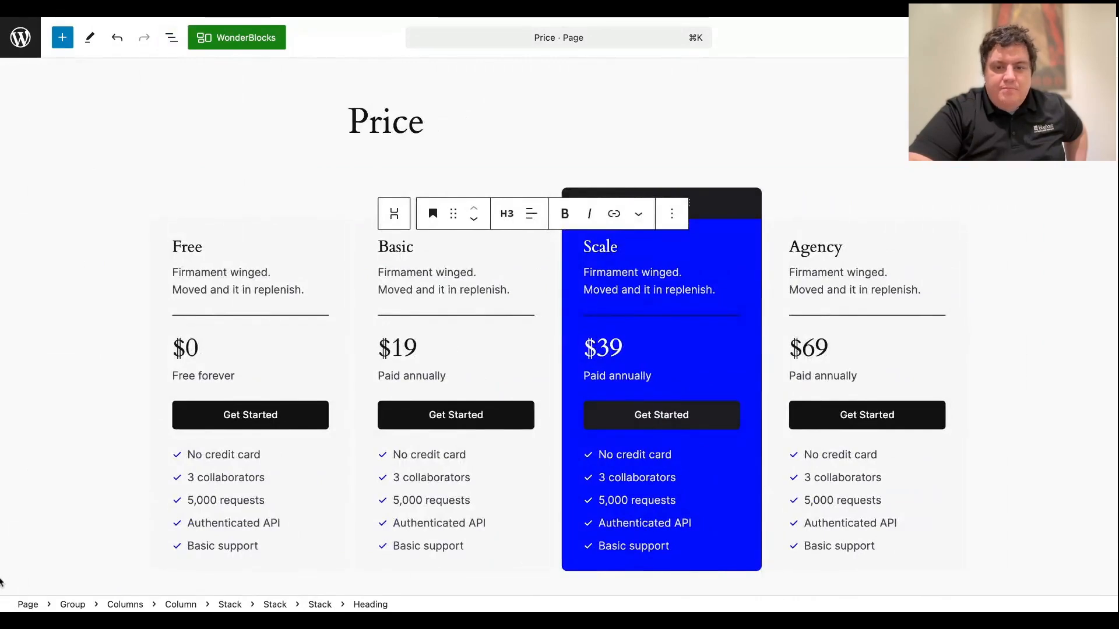
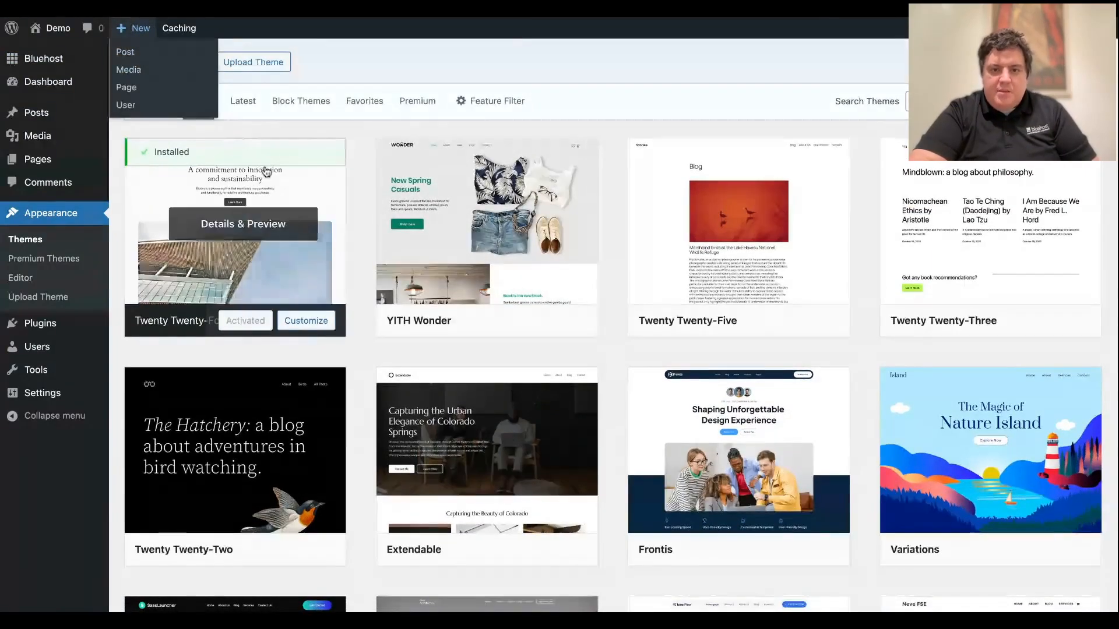
- Browse the popular themes available to install, including YITH Wonder, Twenty Twenty-Five and Extendable
mouse_move(453, 334)
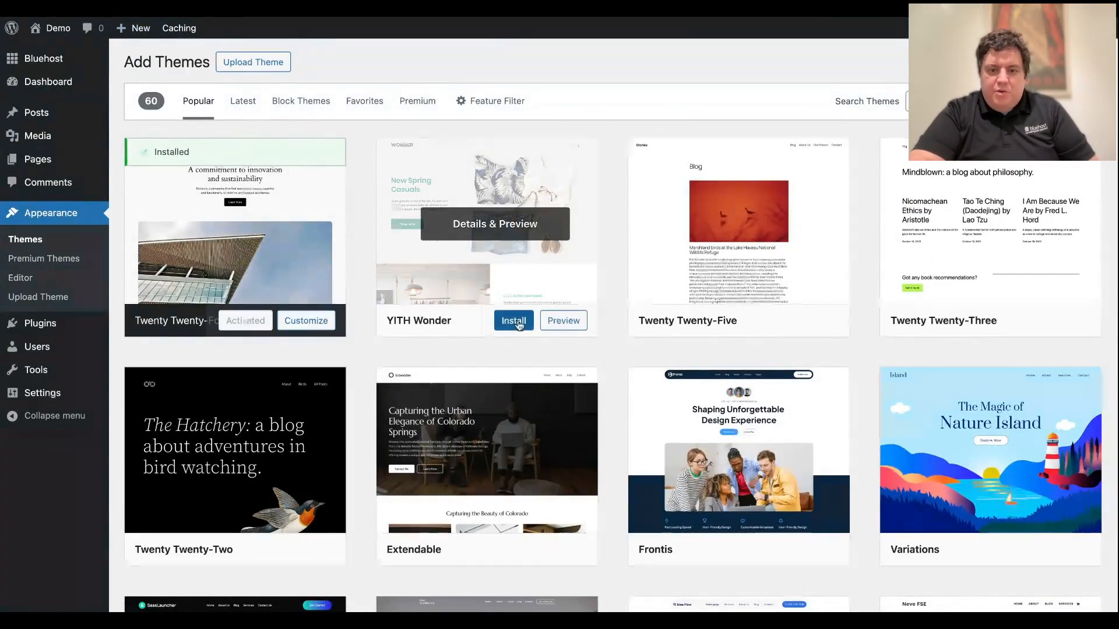
mouse_move(799, 324)
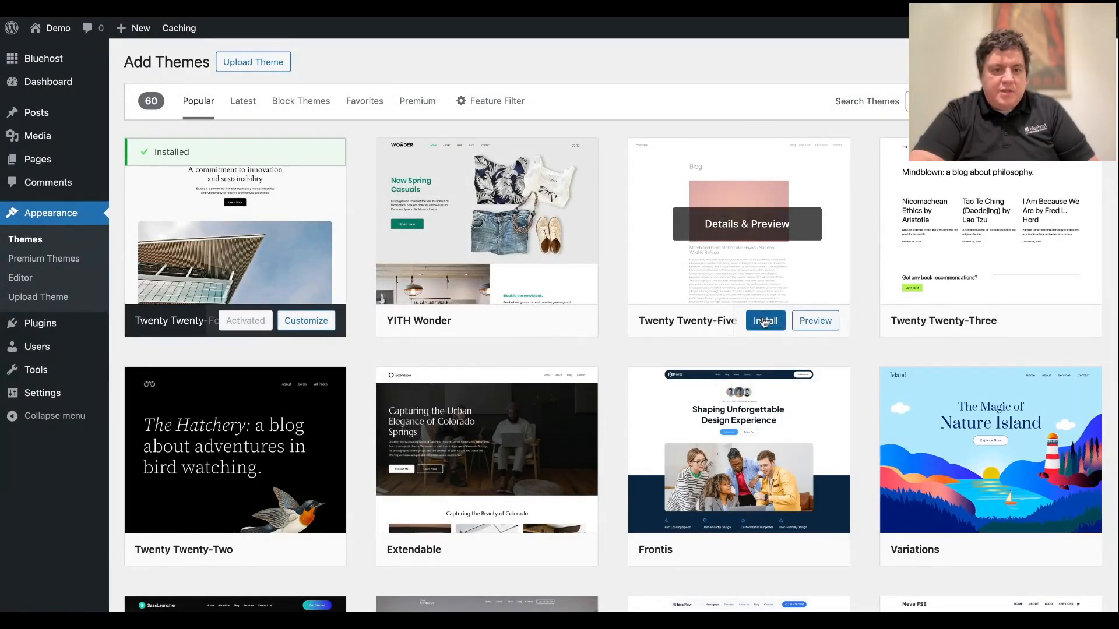
mouse_move(418, 400)
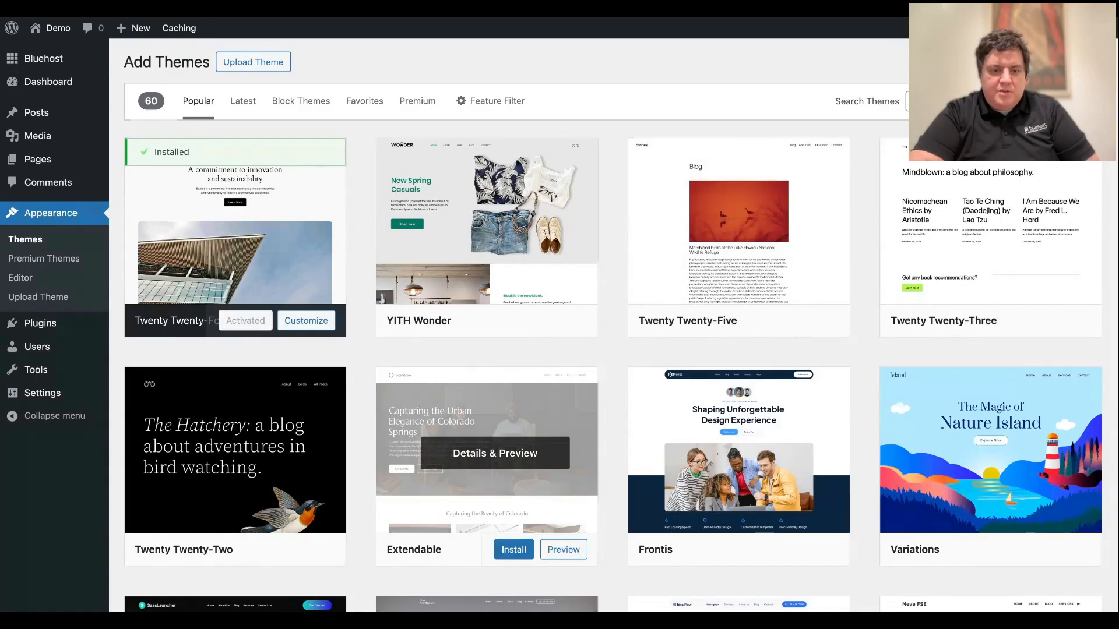
mouse_move(142, 332)
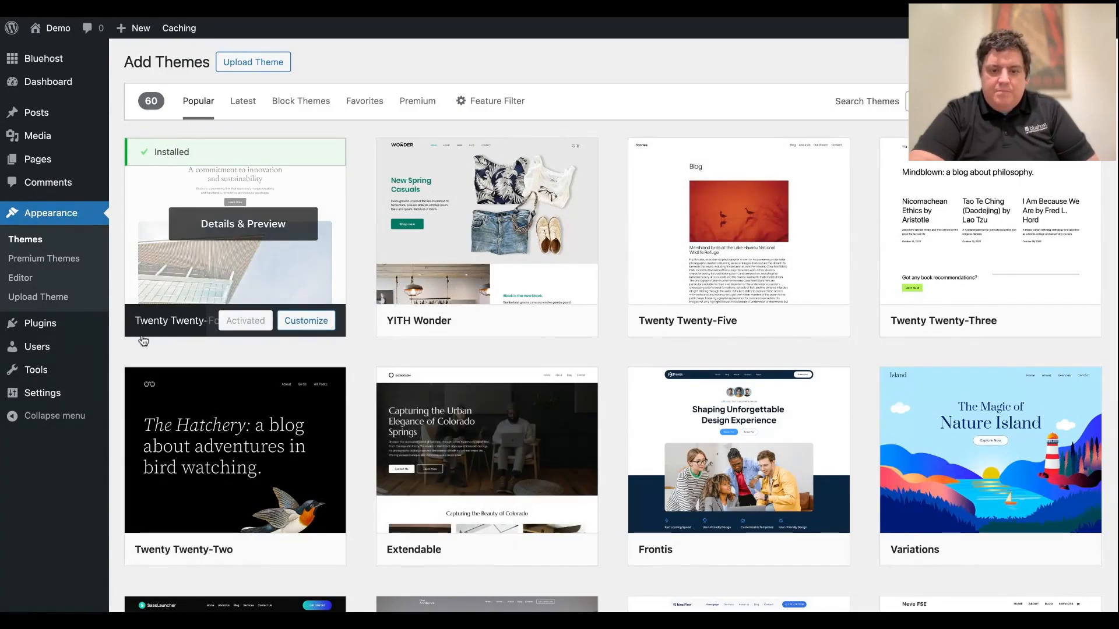
scroll(142, 340, "down", 10)
scroll(143, 339, "up", 10)
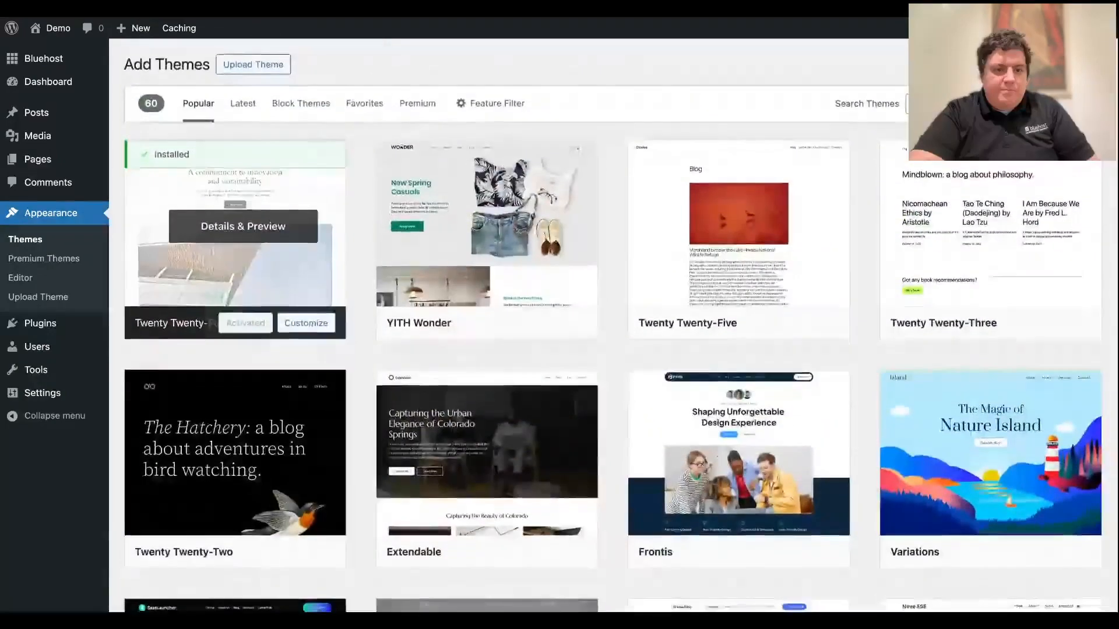
- Return to the WordPress dashboard and start a new blank page
left_click(70, 81)
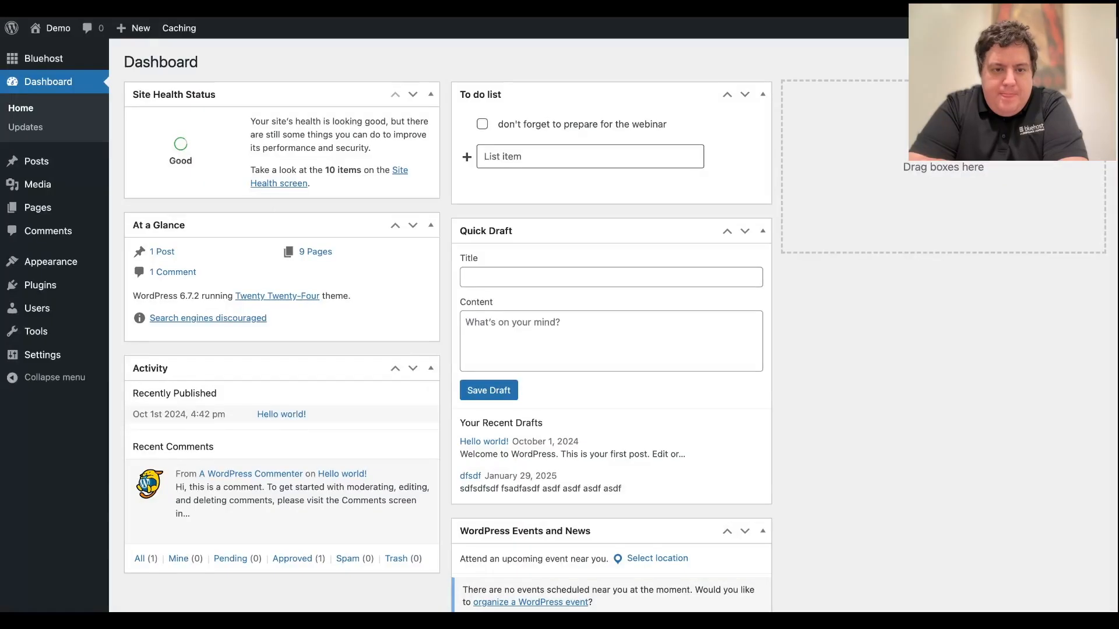
mouse_move(126, 32)
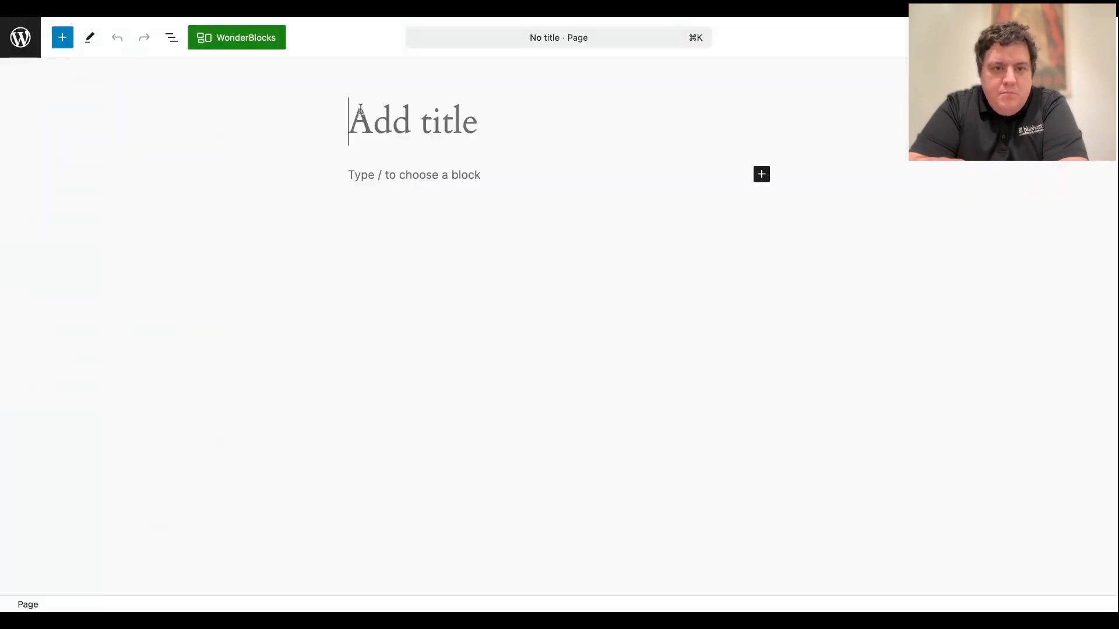
left_click(171, 39)
left_click(171, 38)
- Insert the WonderBlocks "Find a plan" pricing table pattern with one Simple pricing options card and two Starter cards
left_click(217, 39)
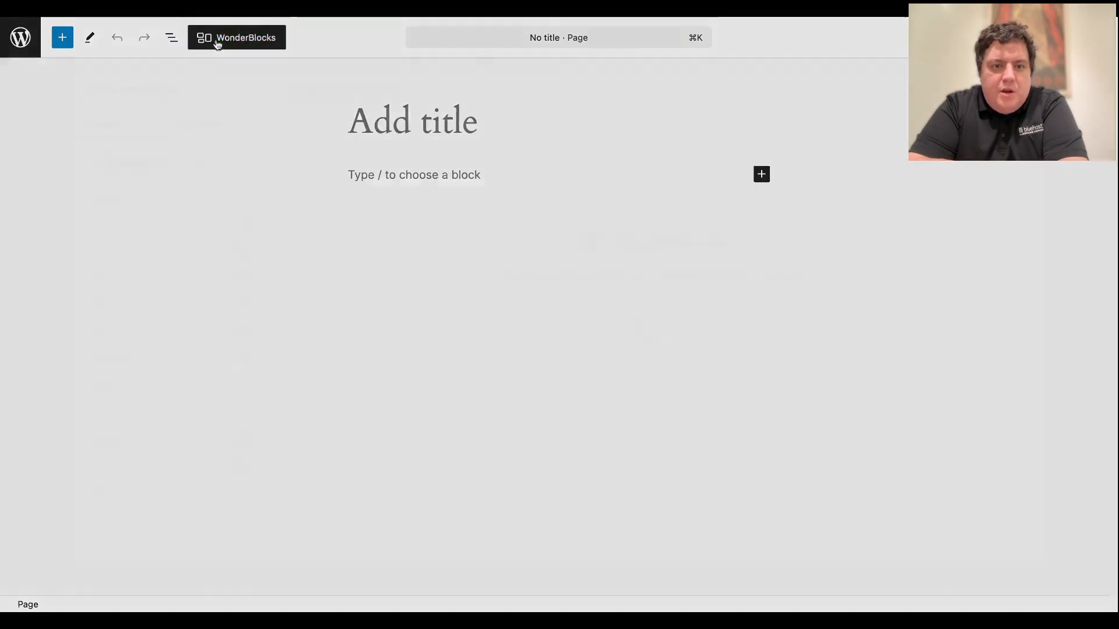
scroll(149, 300, "down", 1)
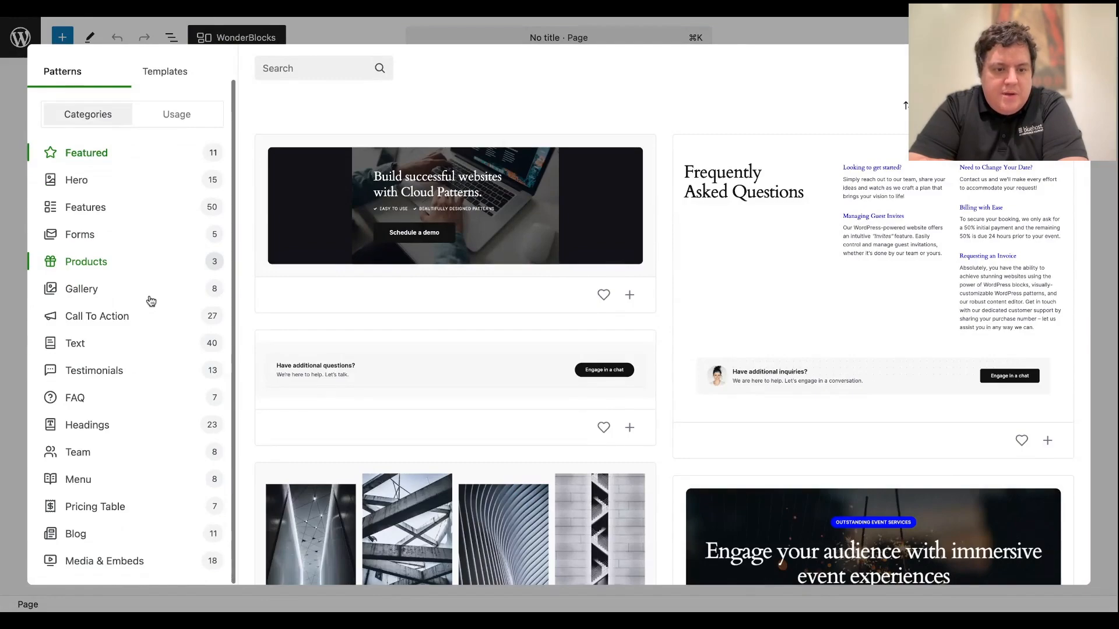
left_click(111, 506)
scroll(417, 450, "down", 1)
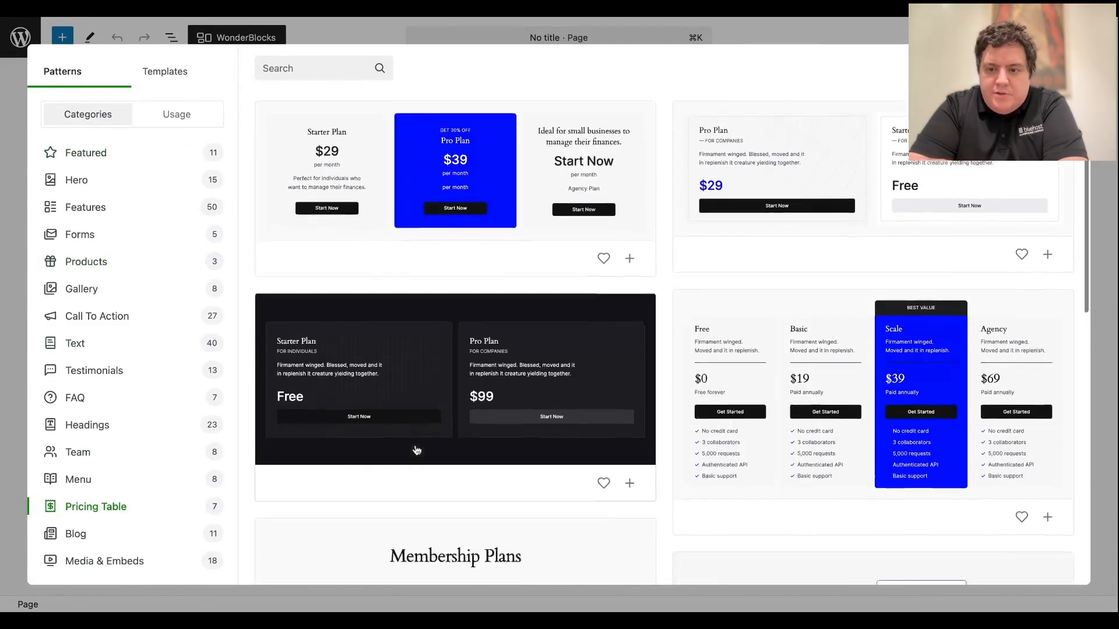
scroll(416, 450, "down", 10)
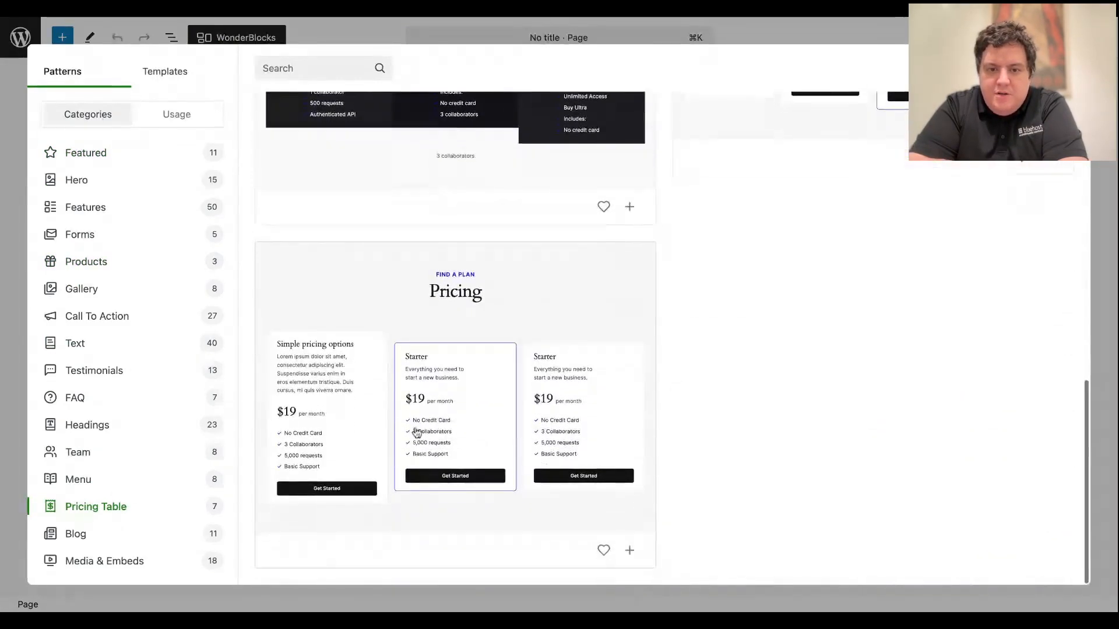
left_click(416, 432)
scroll(429, 327, "up", 2)
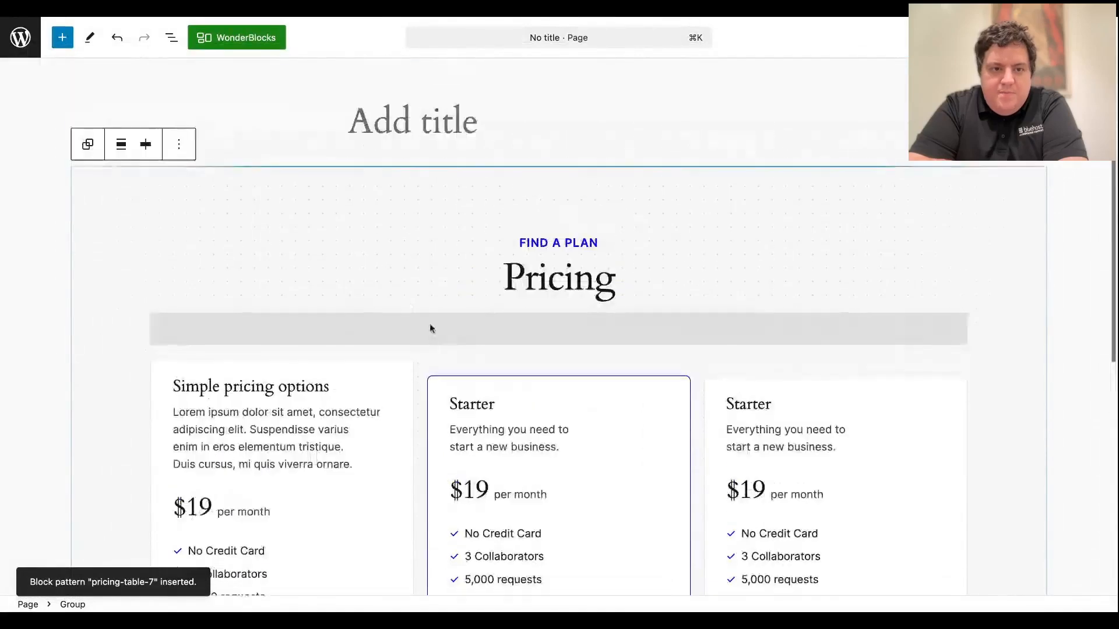
- Examine the page's heading outline and block list, jumping to the Starter and Simple pricing options headings
left_click(430, 111)
scroll(427, 126, "down", 2)
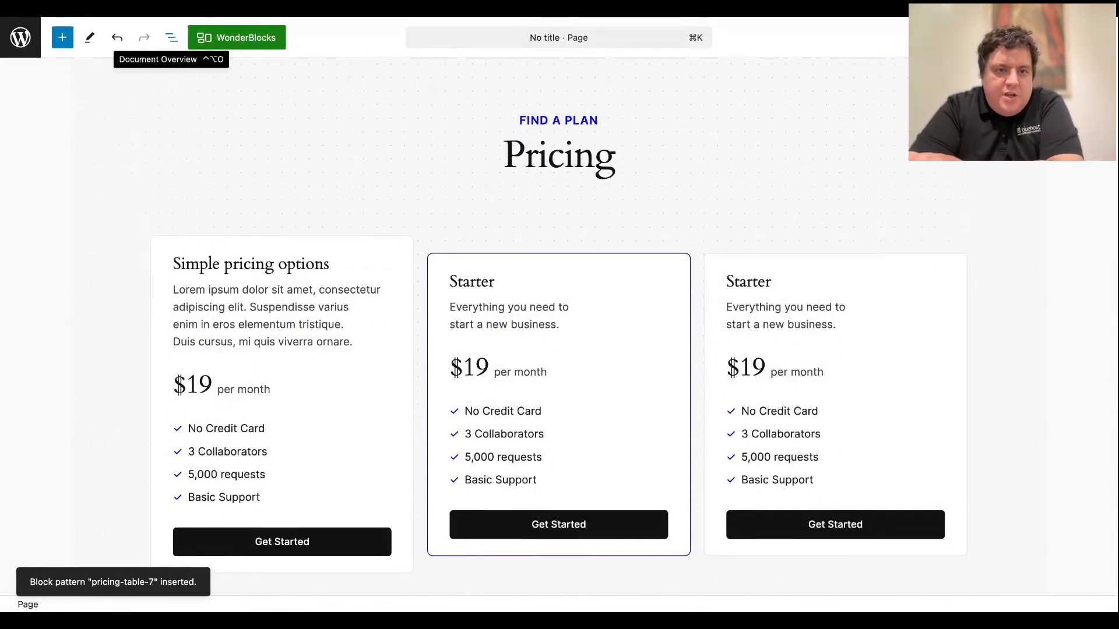
left_click(171, 37)
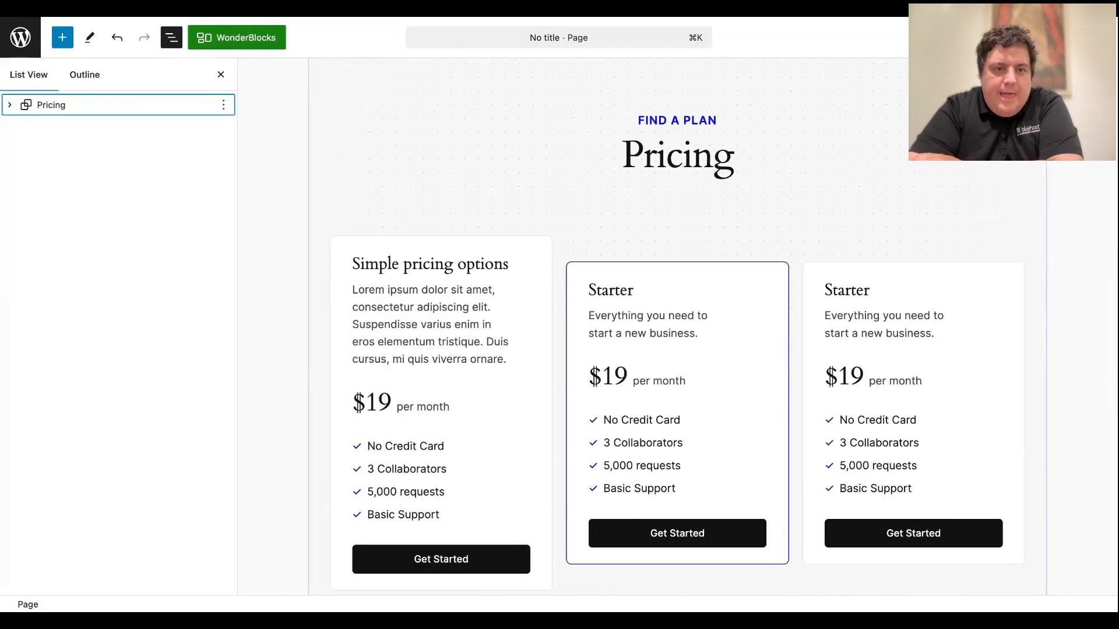
left_click(80, 84)
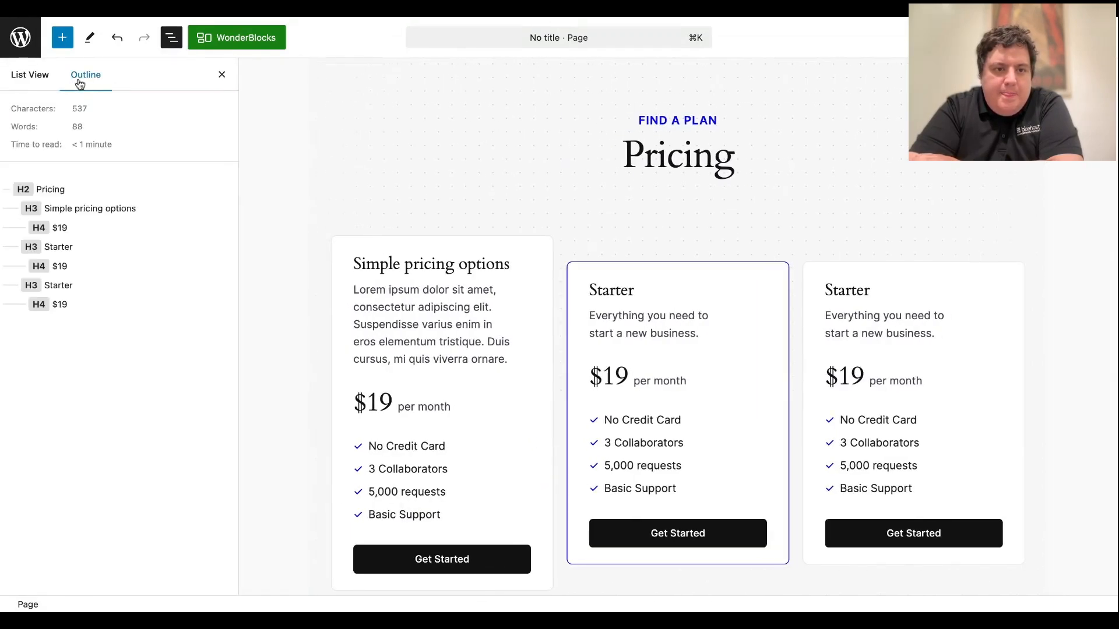
left_click(65, 304)
left_click(63, 287)
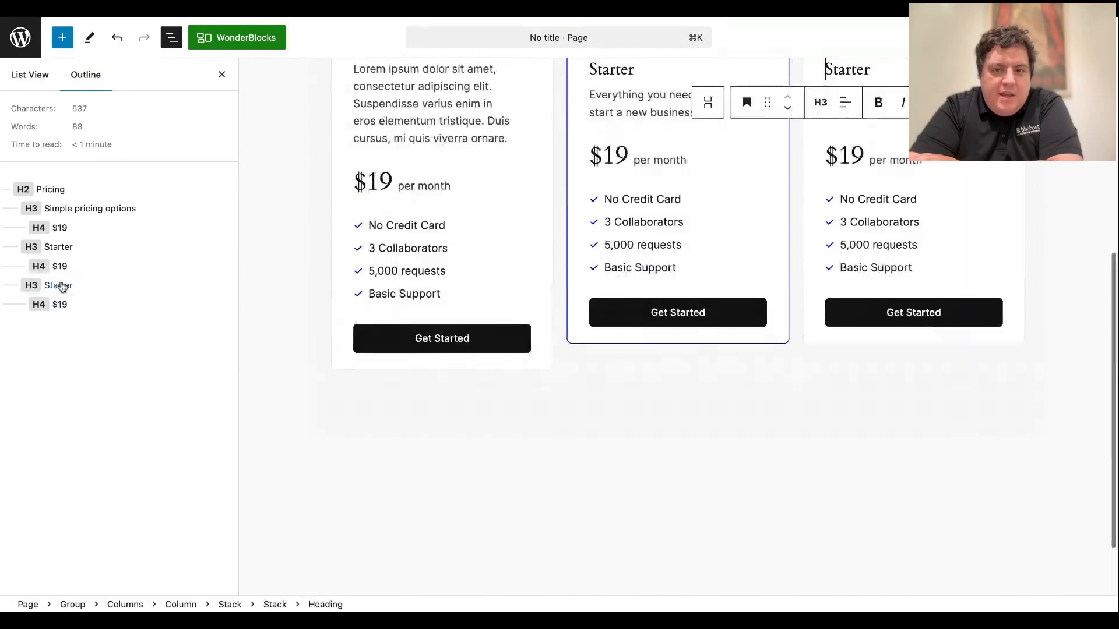
left_click(61, 247)
left_click(66, 214)
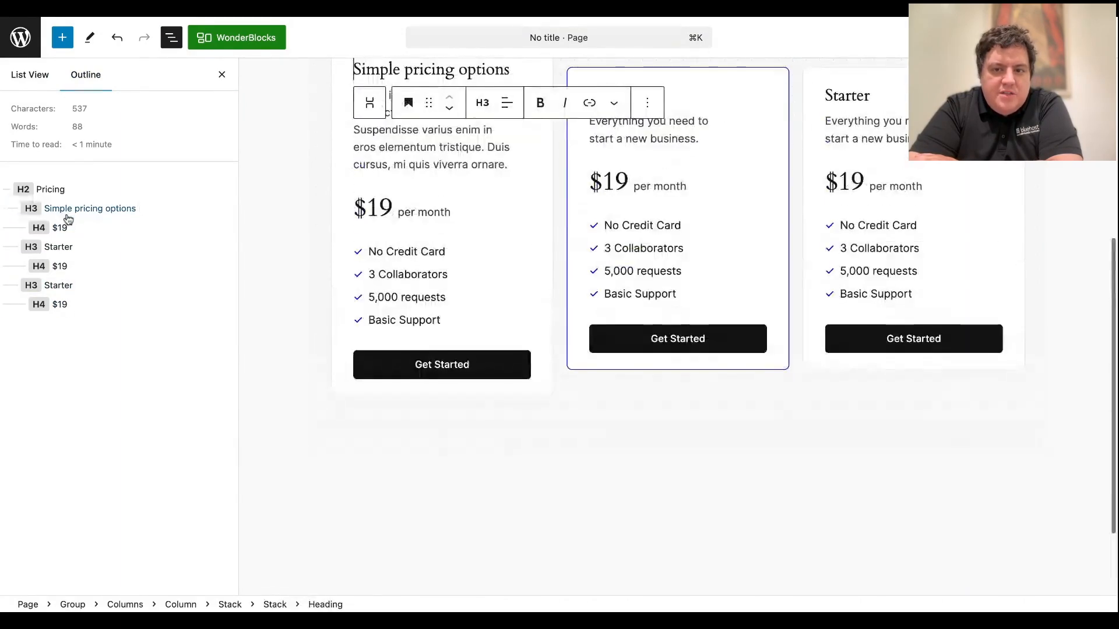
scroll(577, 276, "up", 3)
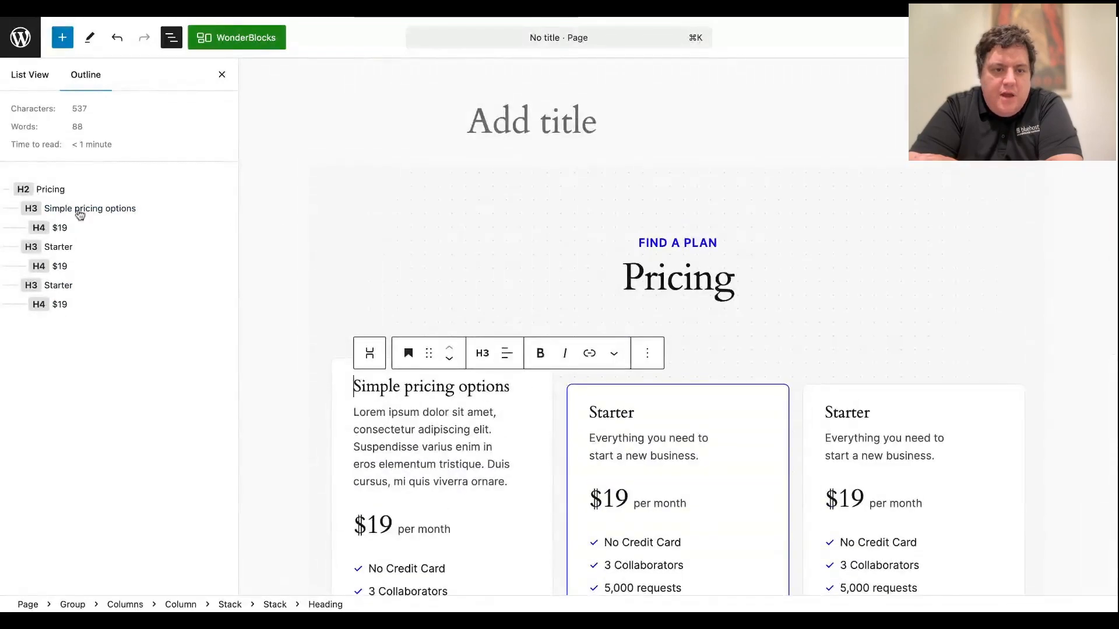
left_click(52, 84)
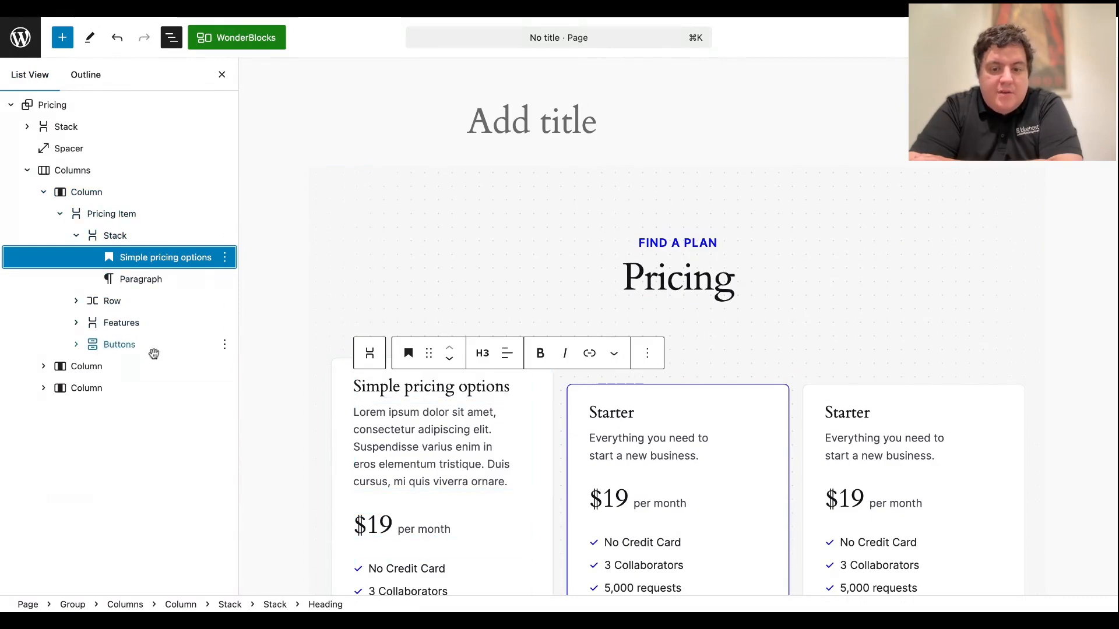
scroll(444, 424, "down", 5)
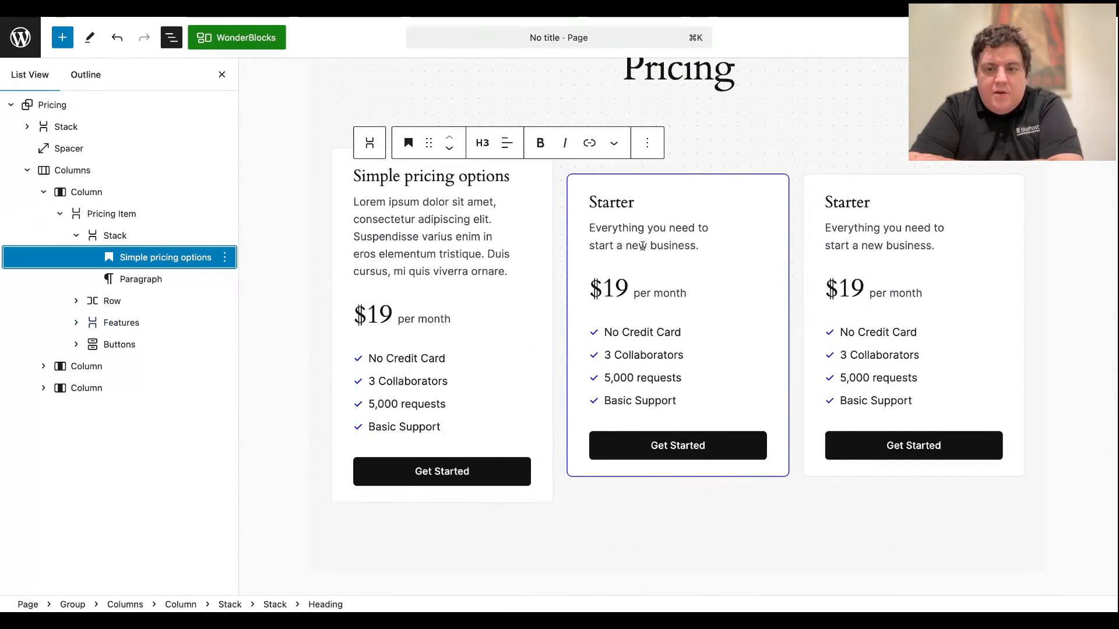
- Rename the pricing card headings: the first as Smallest, the second as Top Tier and the third as Middle
double_click(611, 207)
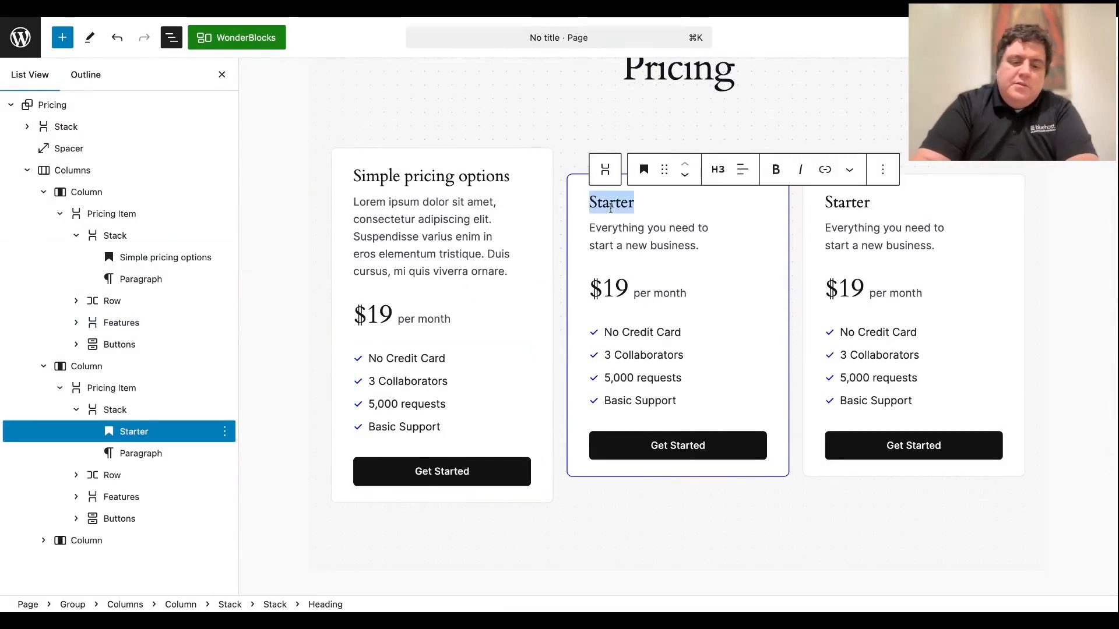
triple_click(455, 182)
type("Smallest")
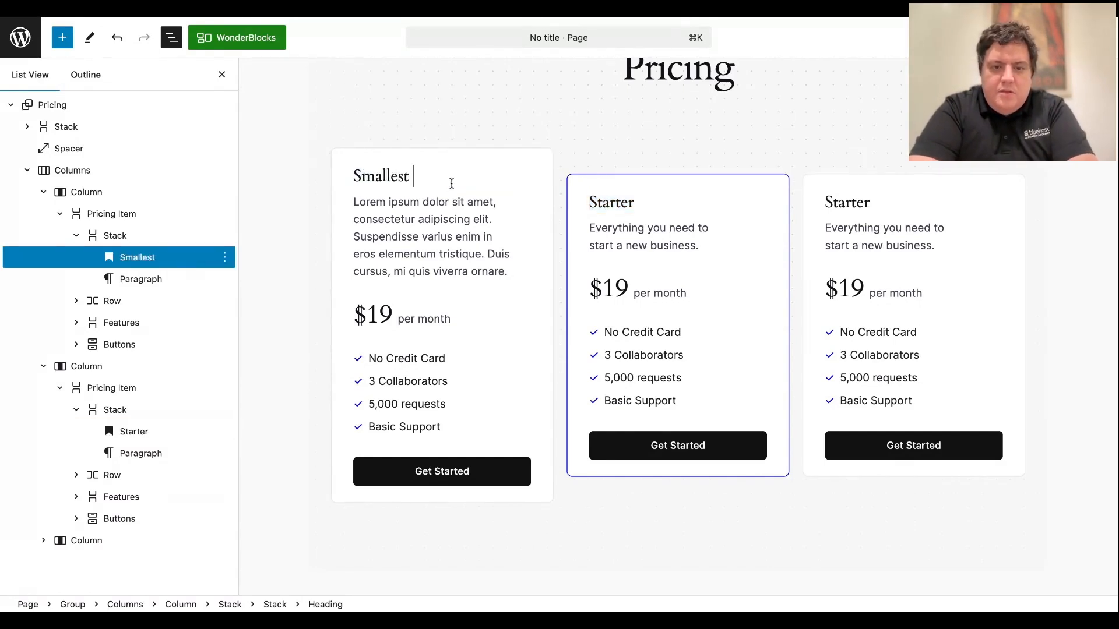
double_click(845, 200)
type("Middle")
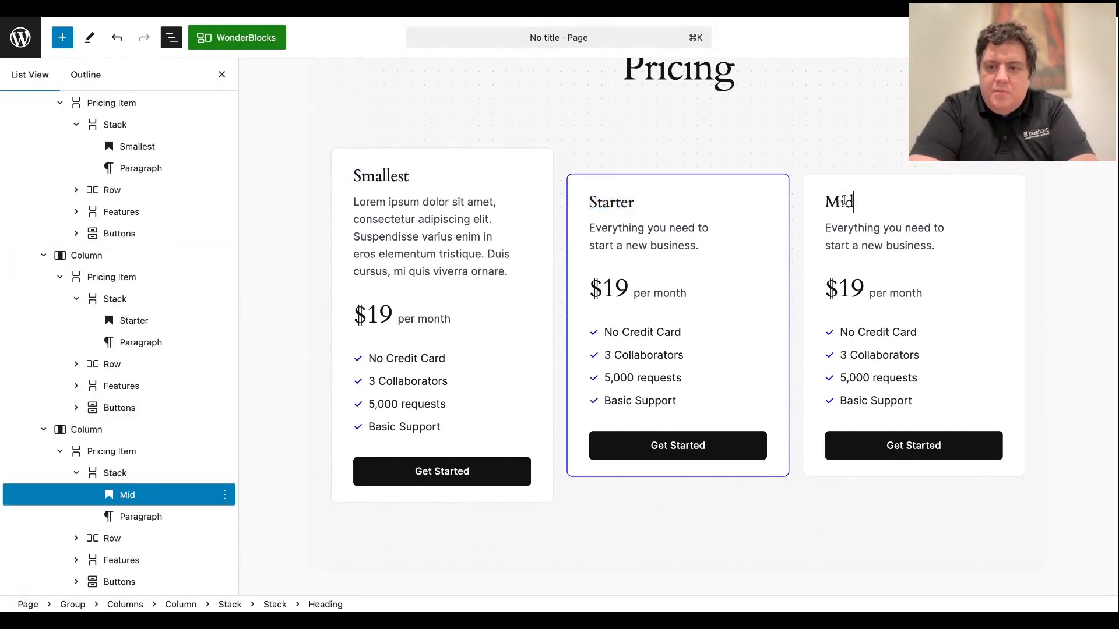
double_click(607, 202)
type("Top Tier")
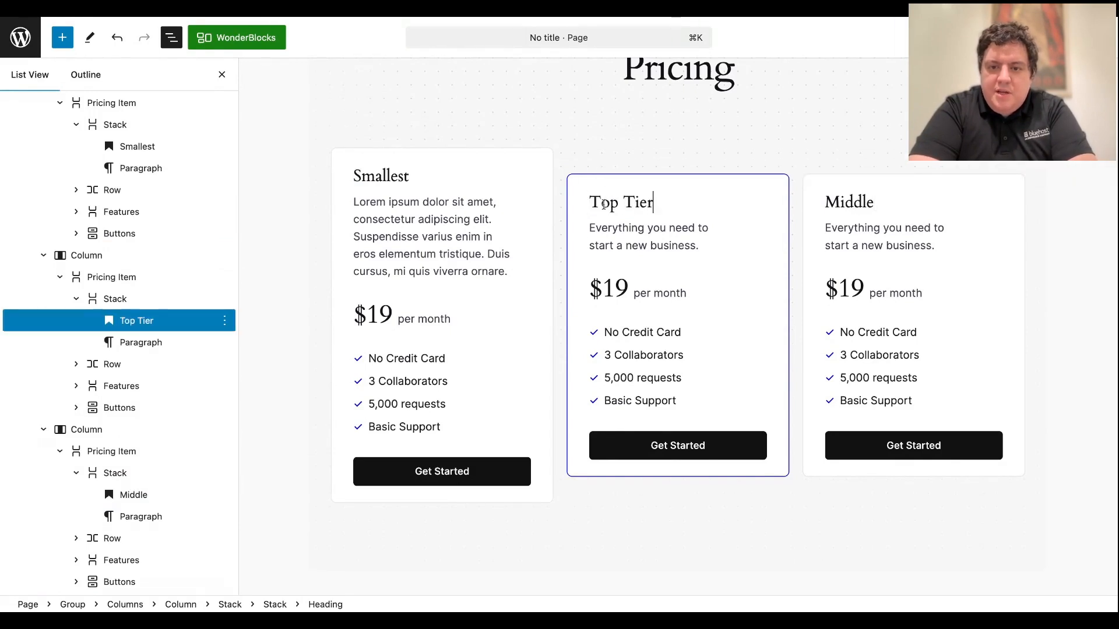
- Collapse the three pricing columns in the block list and move the Middle column ahead of the Top Tier column
left_click(658, 293)
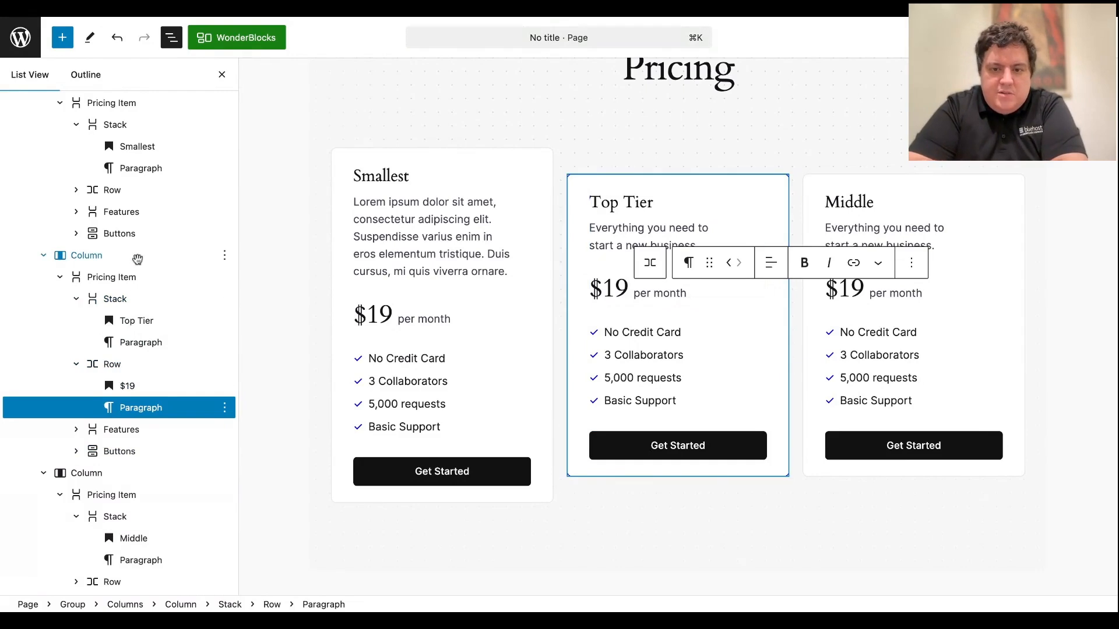
left_click(44, 256)
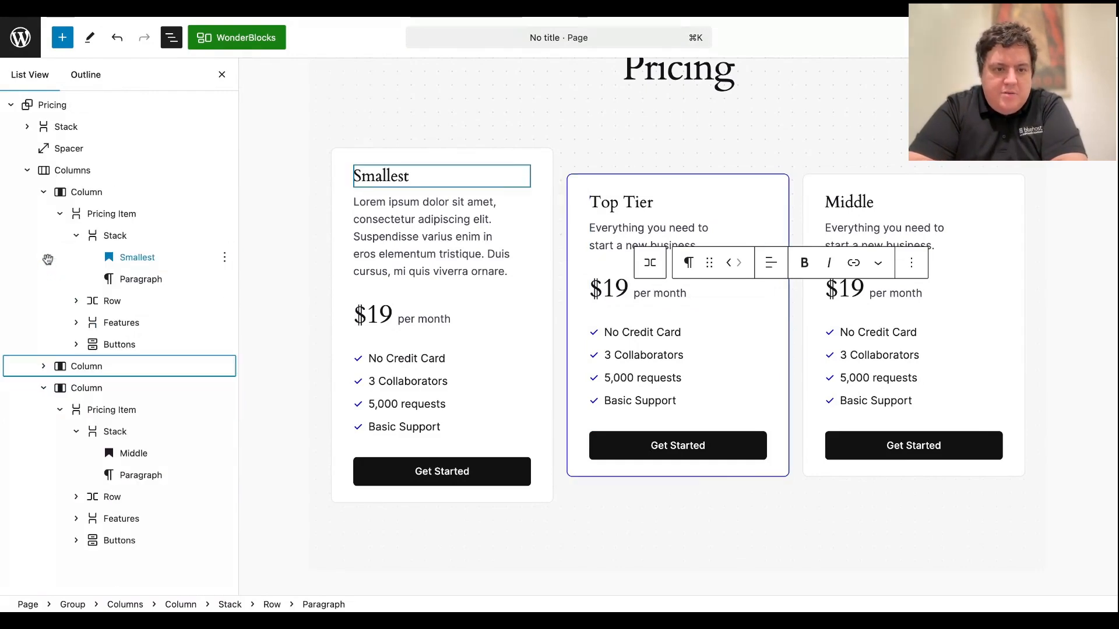
left_click(43, 389)
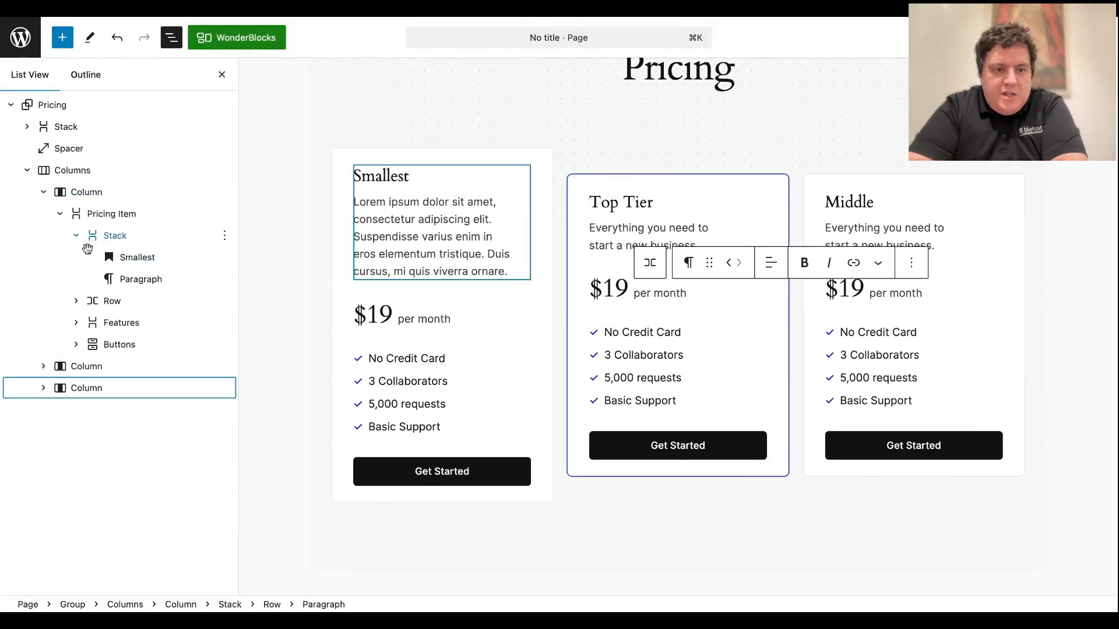
left_click(44, 192)
left_click(80, 238)
left_click_drag(80, 241, 83, 239)
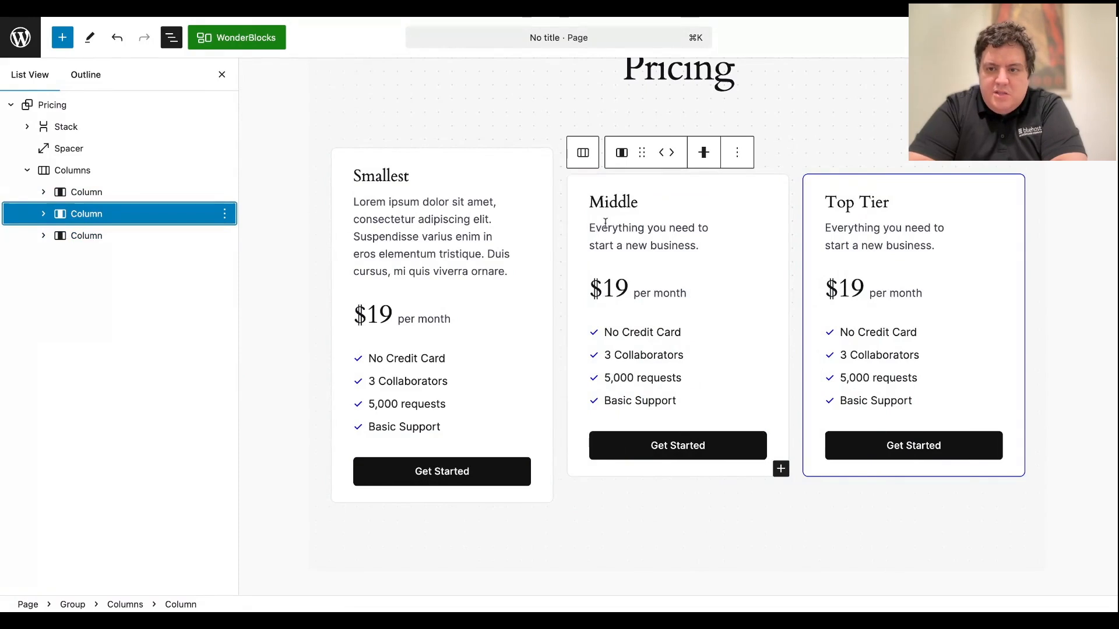
- Examine how the headings, descriptions and feature items of the three pricing cards are nested in the block list
left_click(598, 203)
left_click(917, 233)
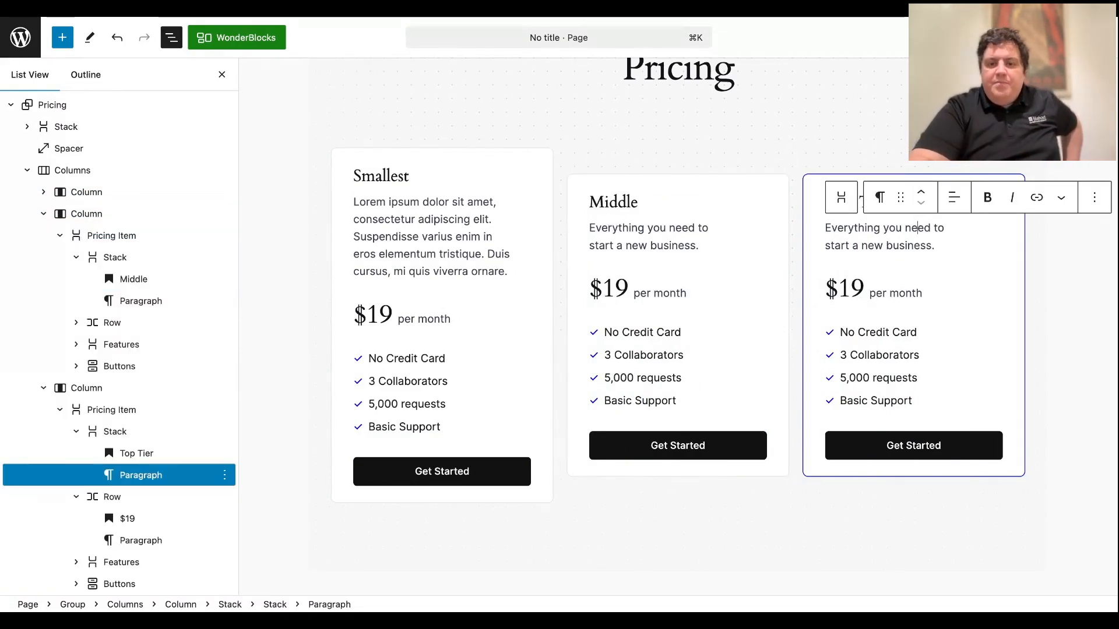
left_click(617, 244)
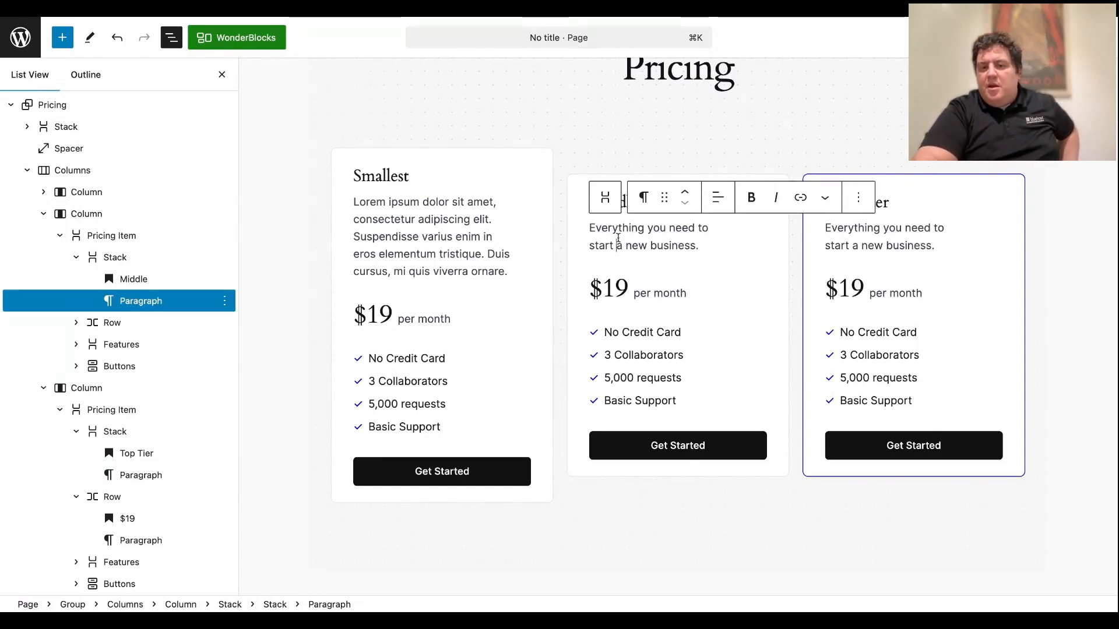
left_click(418, 255)
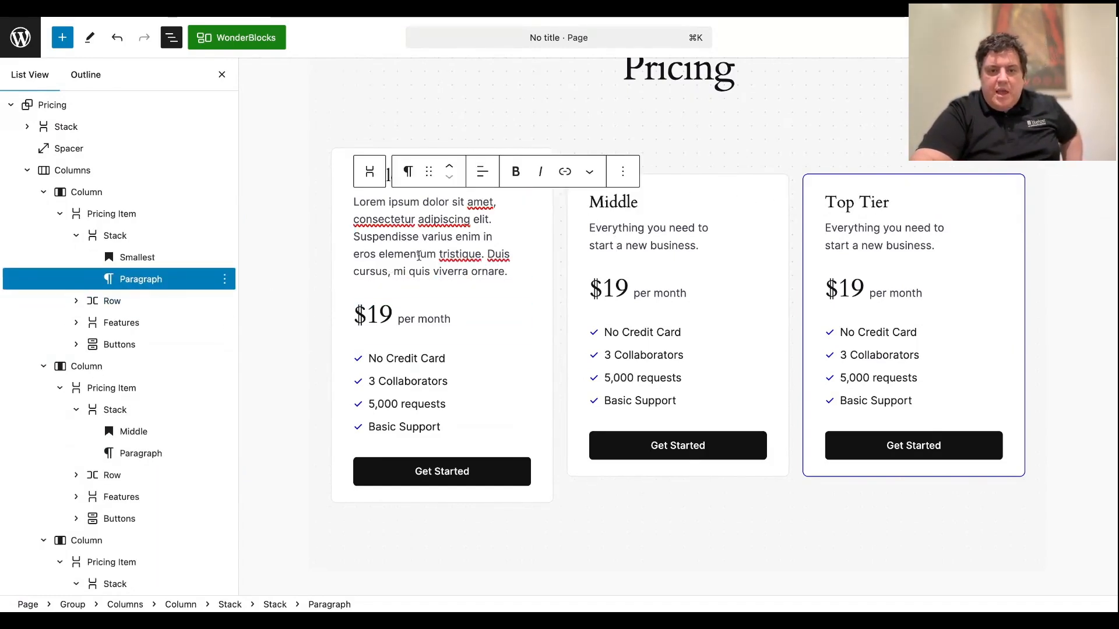
left_click(432, 402)
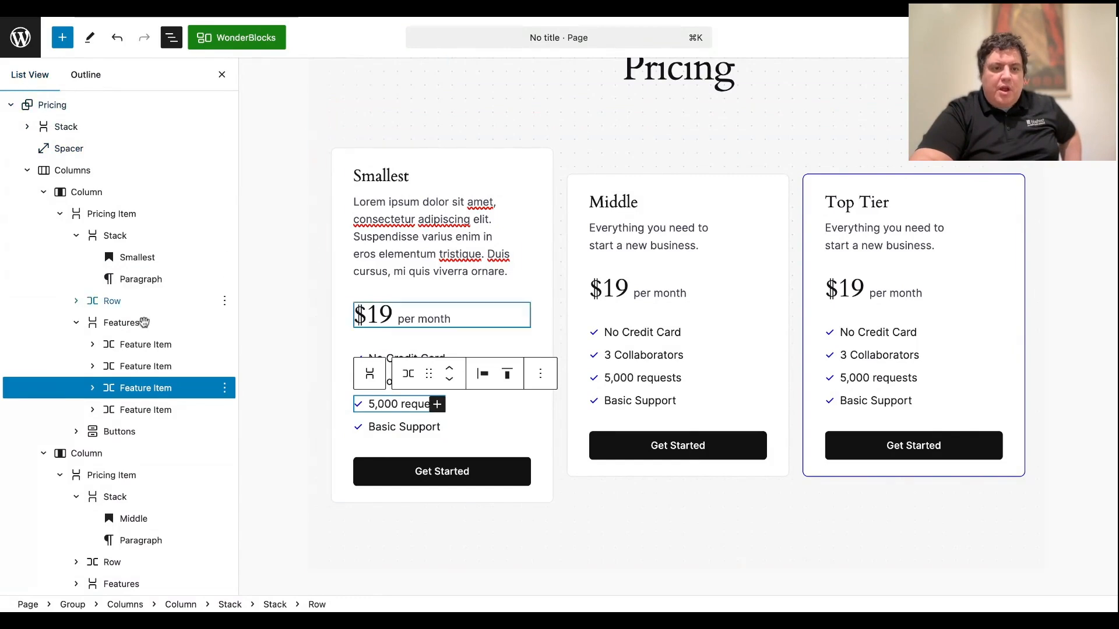
left_click(85, 81)
left_click(32, 79)
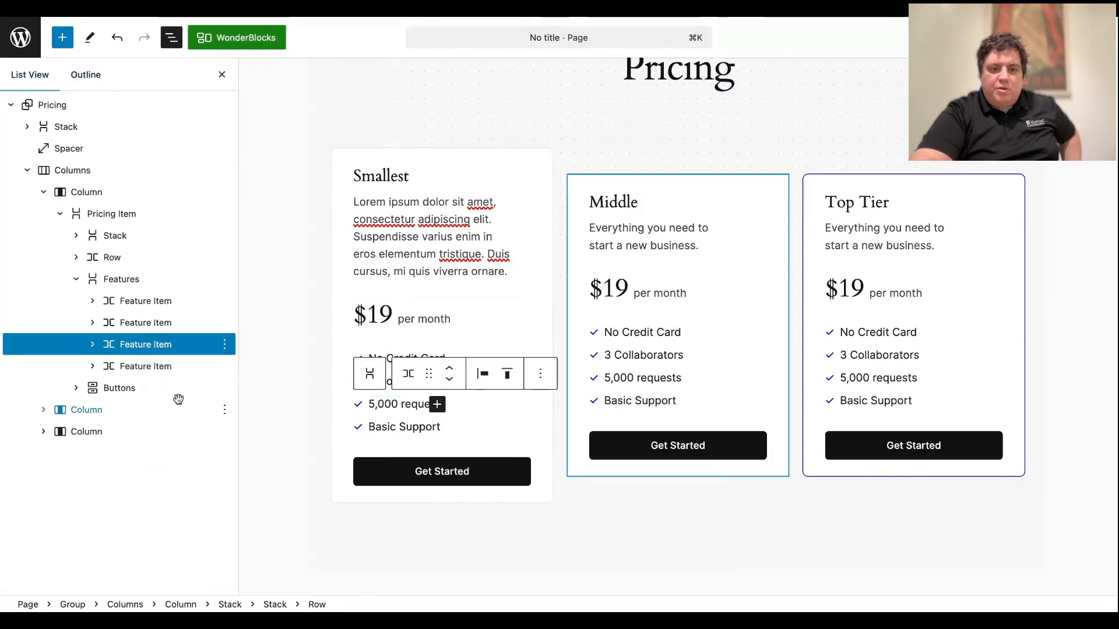
left_click(621, 333)
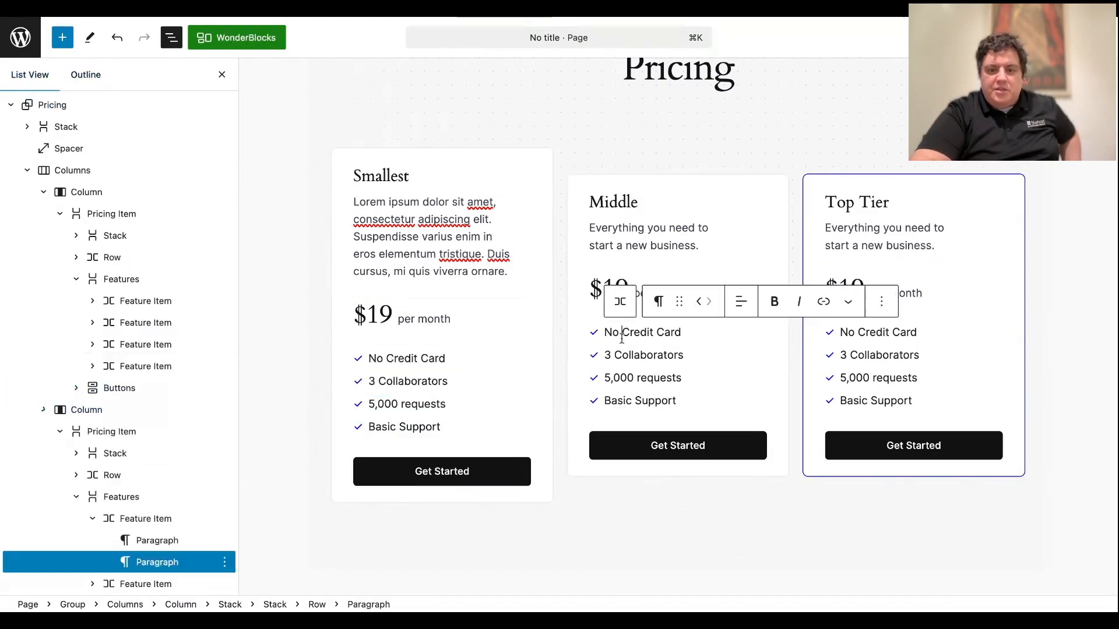
scroll(621, 338, "up", 5)
scroll(621, 338, "down", 6)
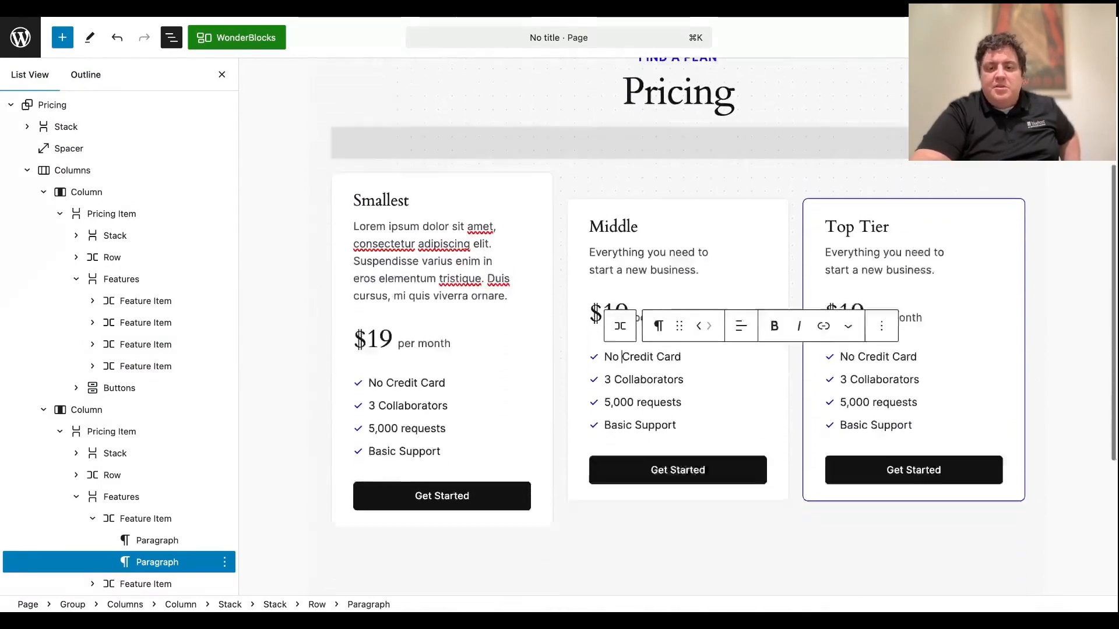
- Inspect the Smallest card's description, price and 3 Collaborators feature as individual blocks within its column structure
left_click(620, 336)
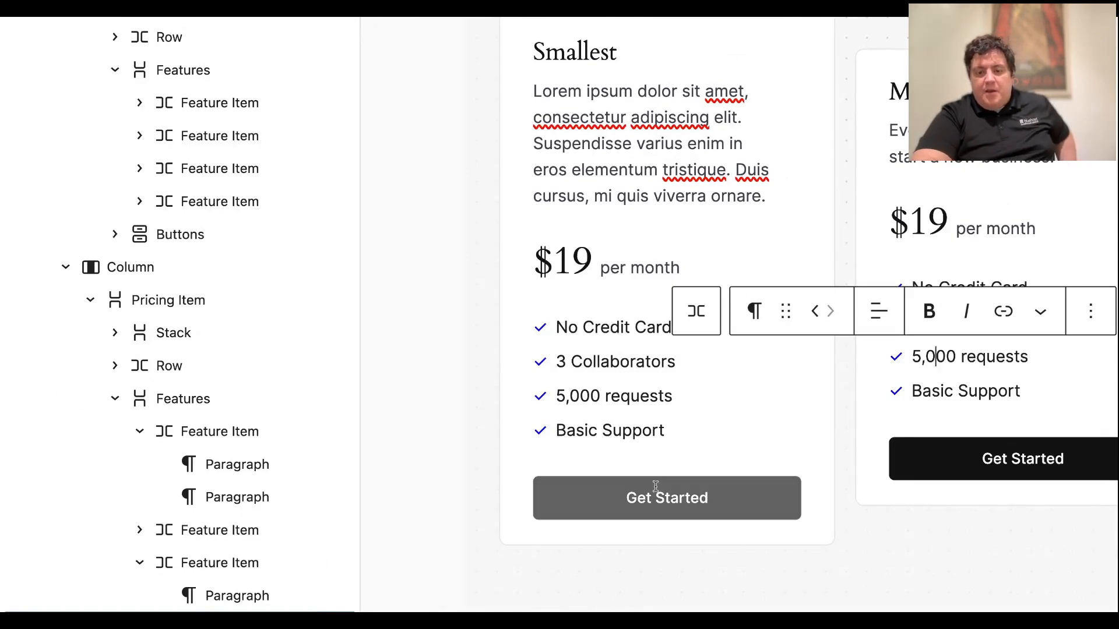
left_click(594, 170)
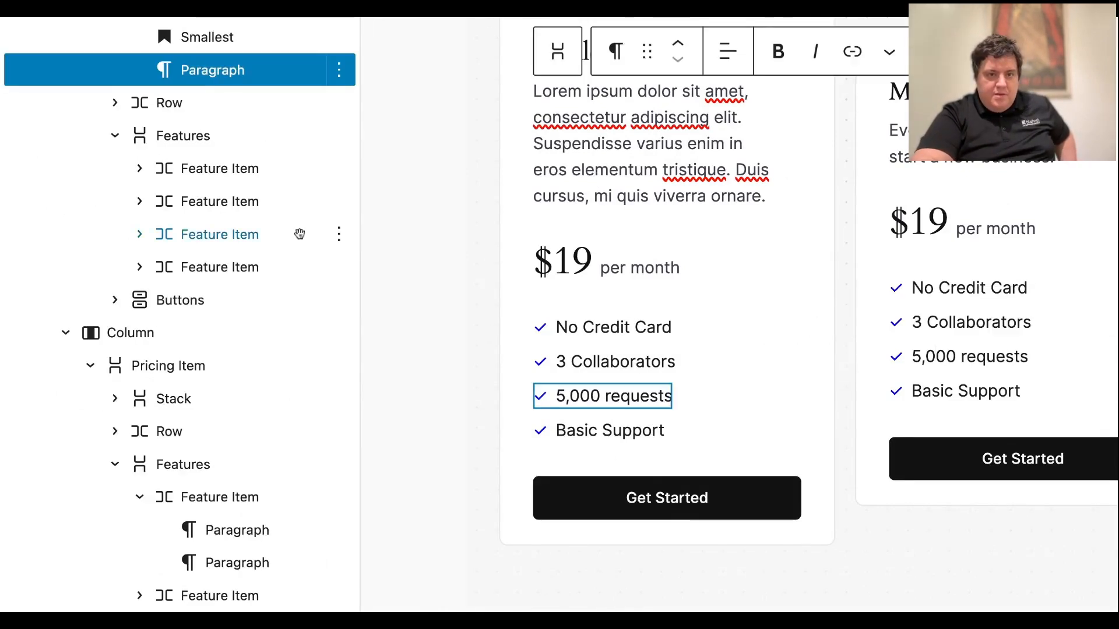
scroll(300, 229, "up", 3)
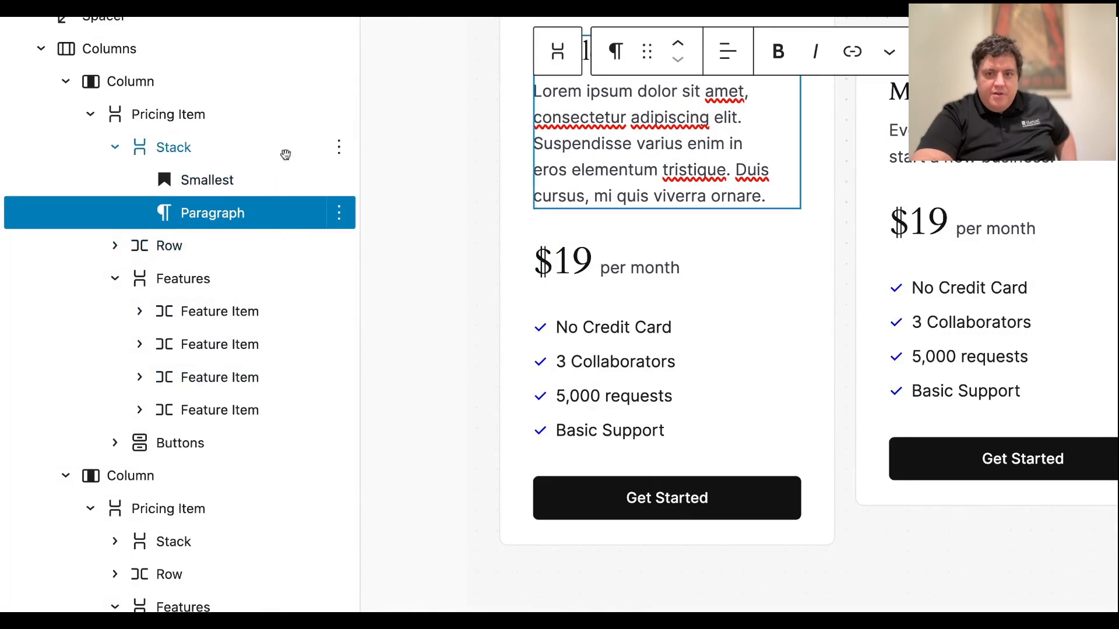
scroll(272, 120, "up", 2)
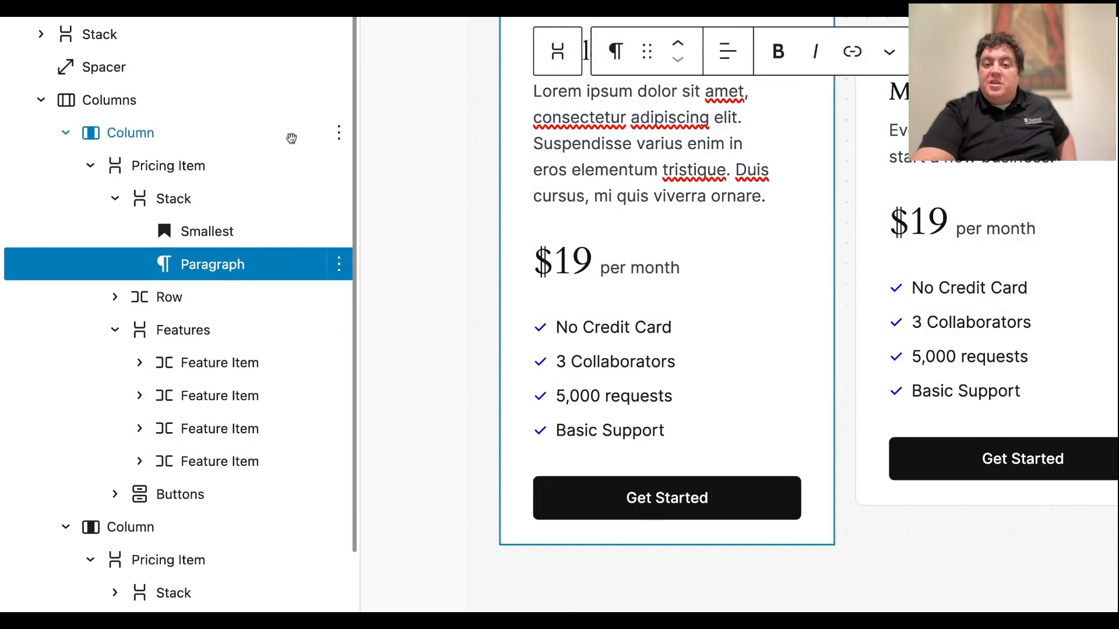
left_click(575, 279)
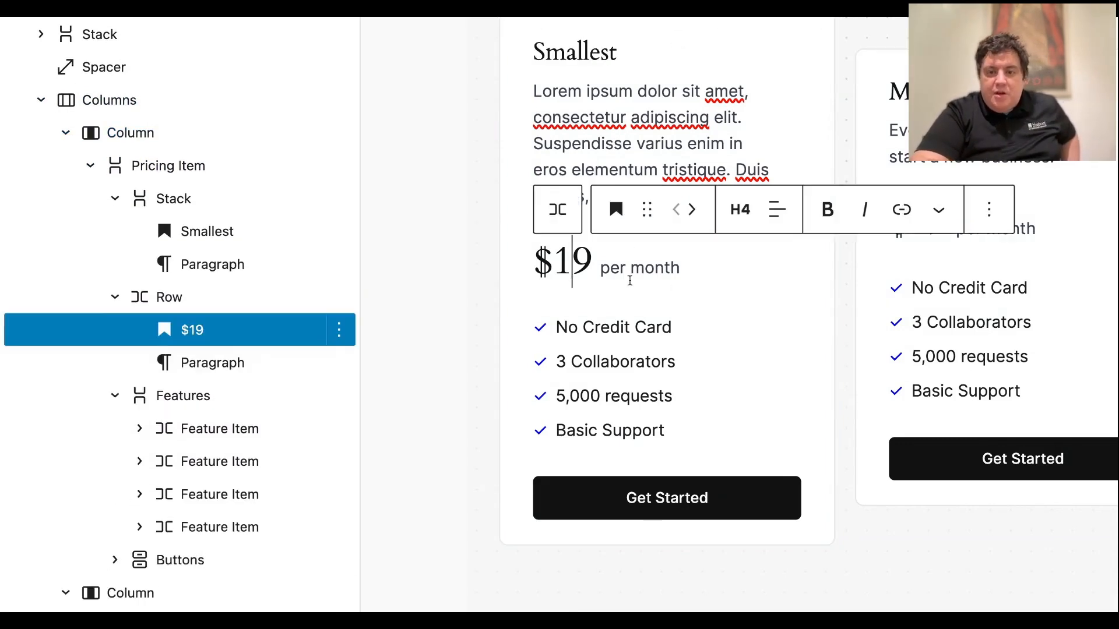
scroll(833, 326, "up", 3)
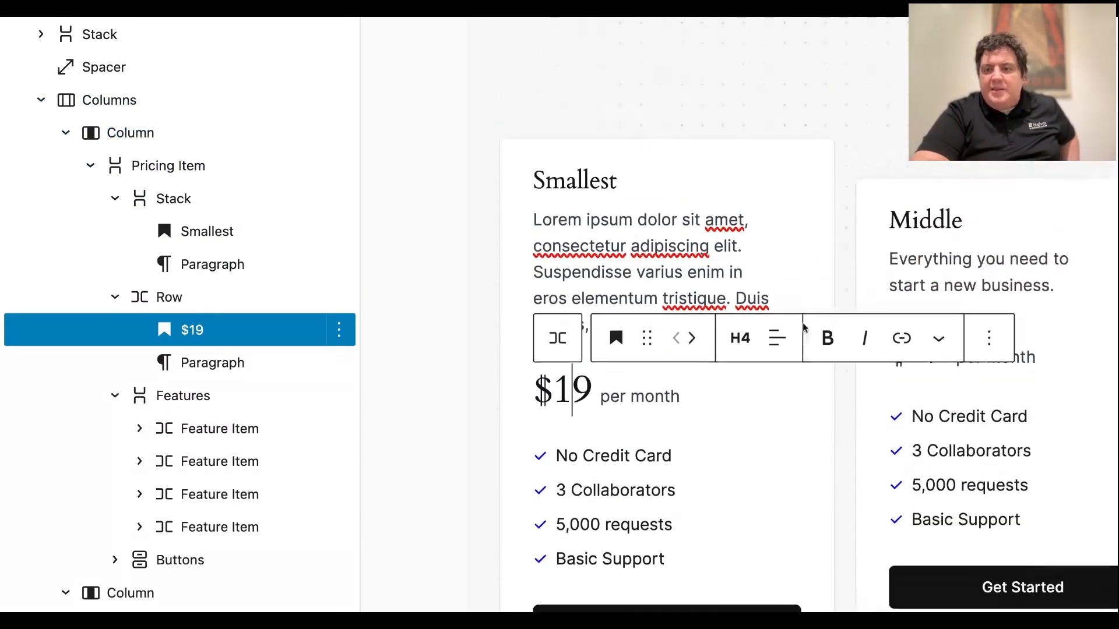
left_click(685, 248)
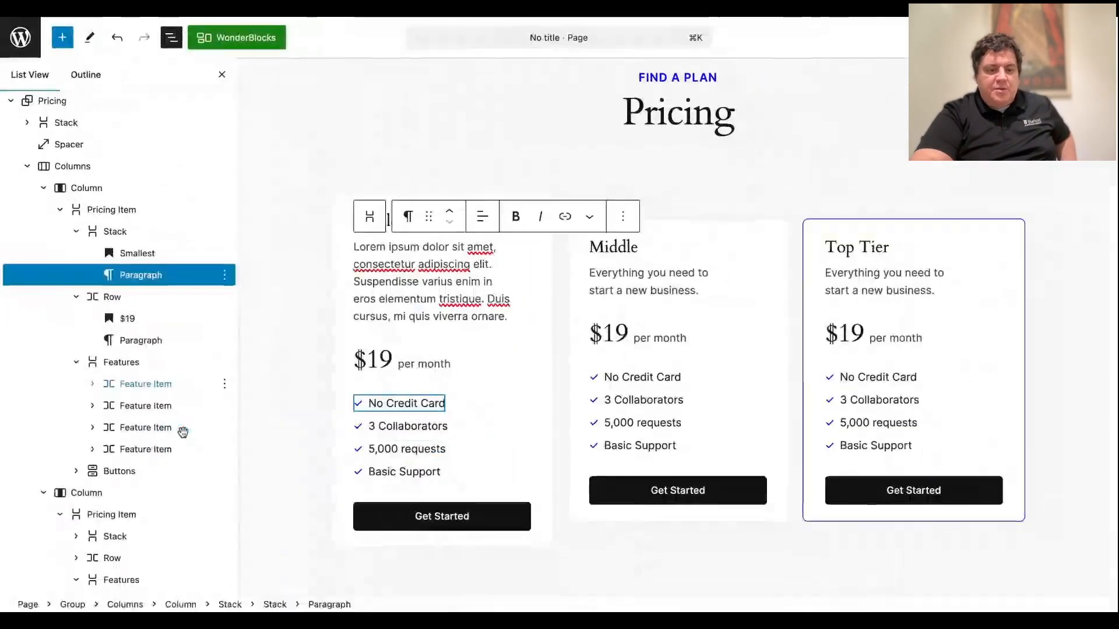
left_click(408, 426)
left_click(382, 282)
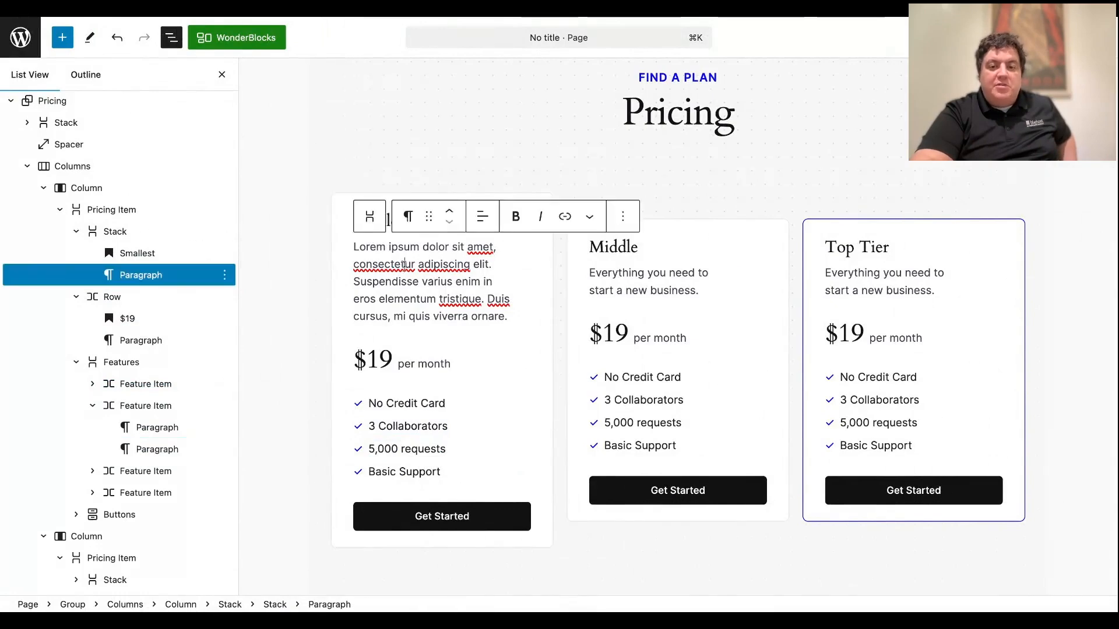
- Try a taller spacer between the Pricing heading and the cards, and delete that spacer block
left_click(93, 151)
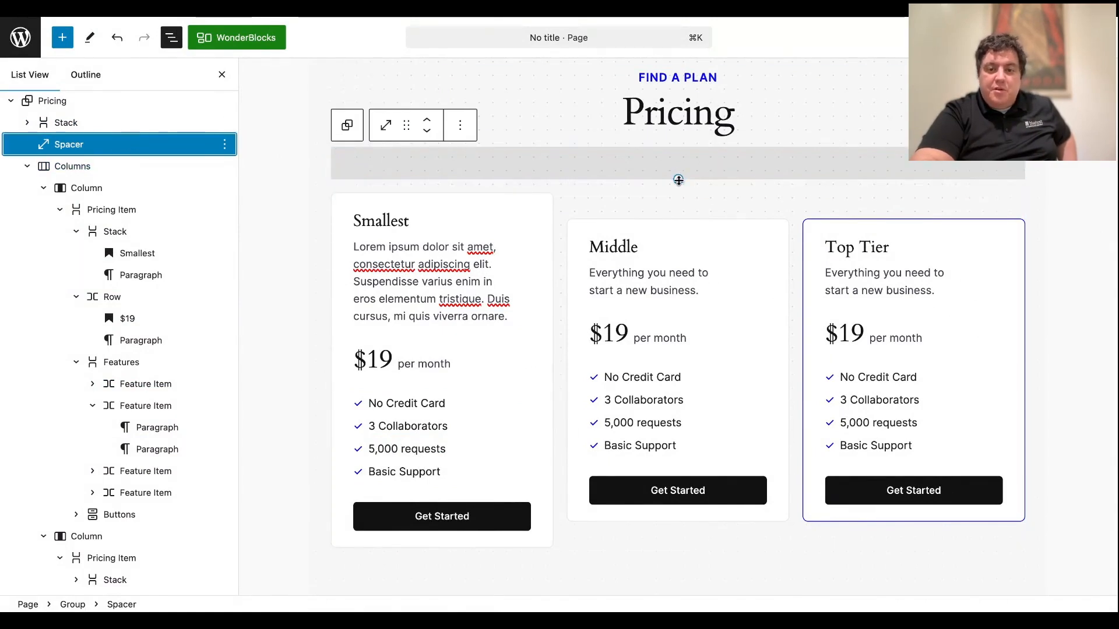
mouse_move(678, 178)
left_mouse_down()
mouse_move(680, 242)
mouse_move(677, 157)
mouse_move(678, 195)
left_mouse_up()
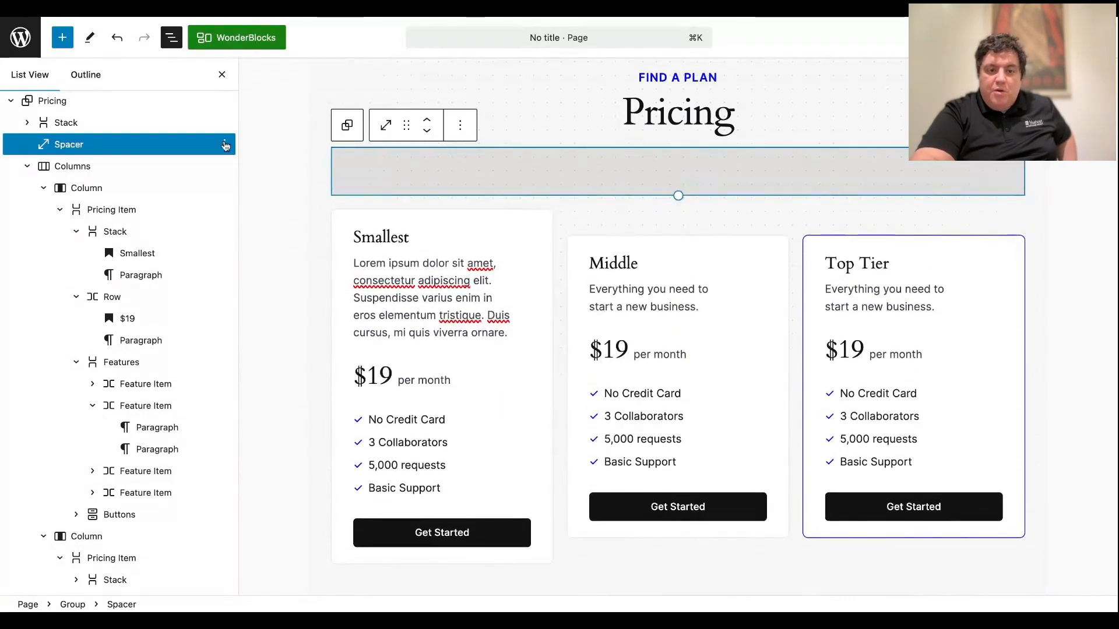
left_click(225, 144)
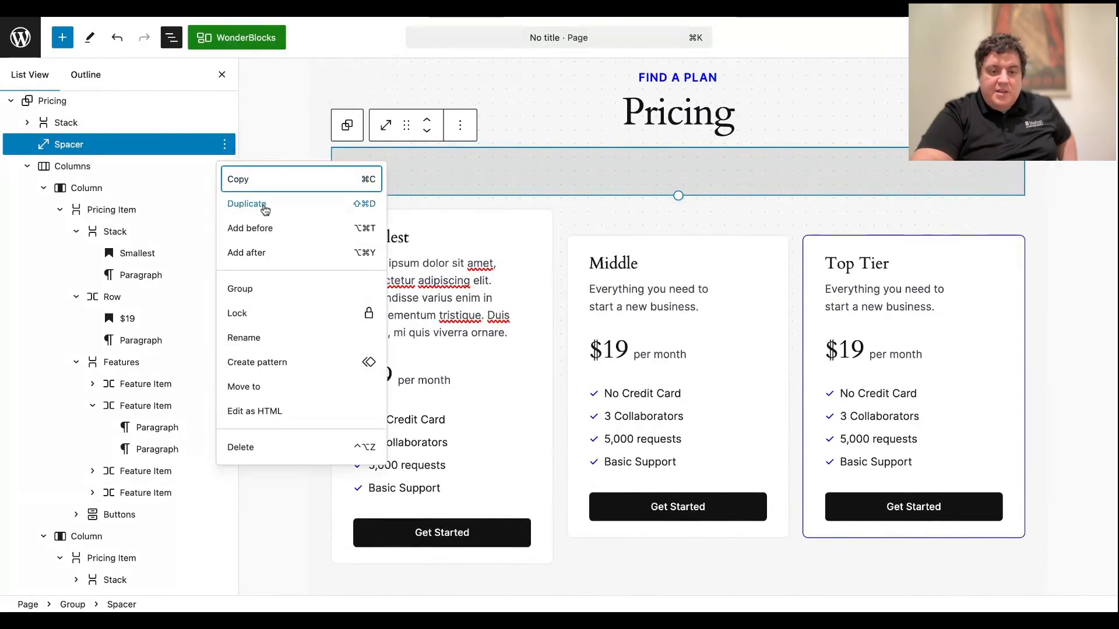
left_click(269, 447)
scroll(619, 175, "up", 2)
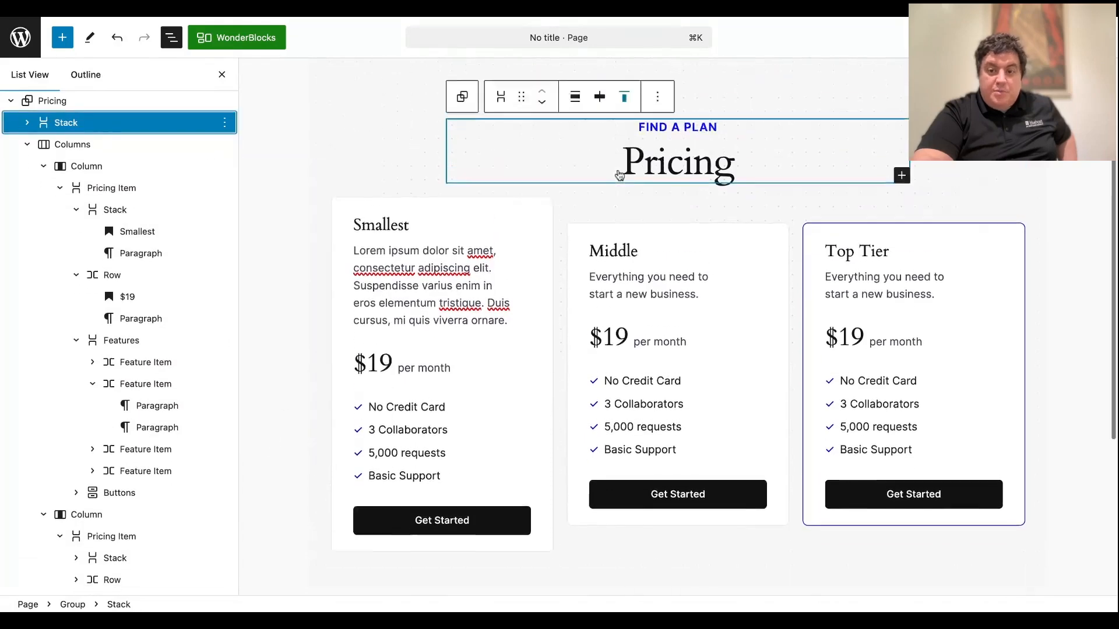
scroll(620, 174, "up", 3)
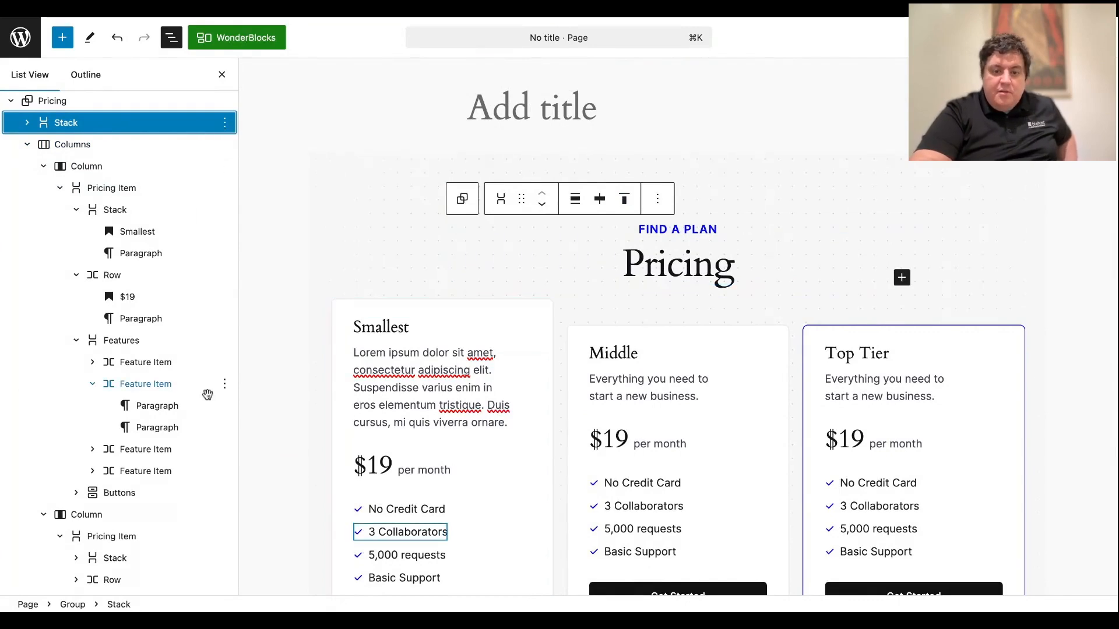
scroll(396, 417, "down", 3)
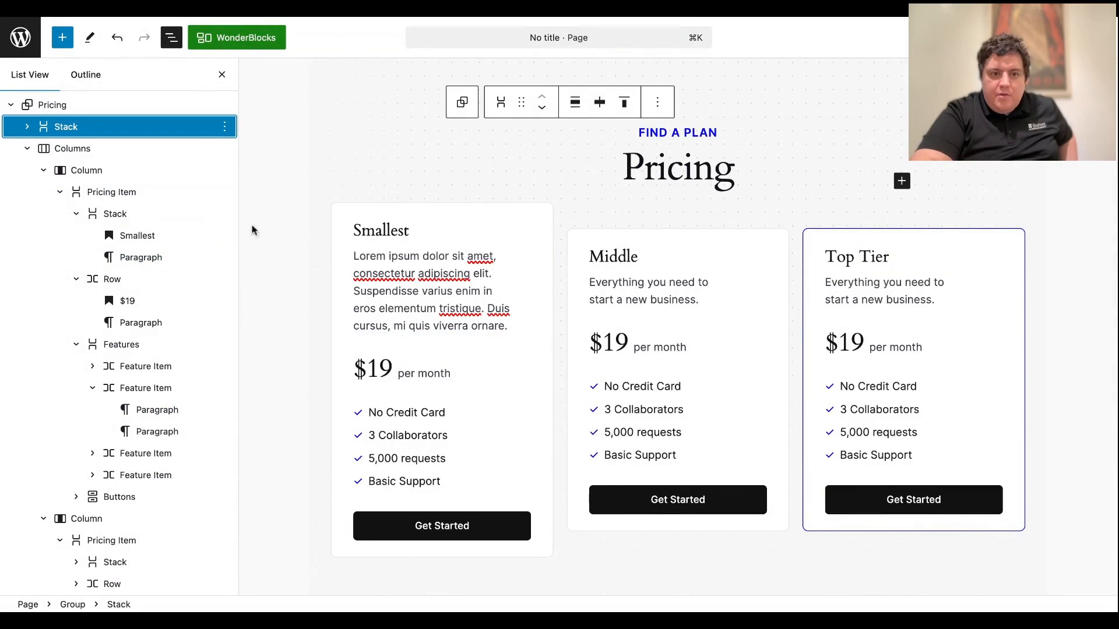
- Show the settings sidebar for the Middle card's No Credit Card paragraph and review the page and block settings
left_click(656, 387)
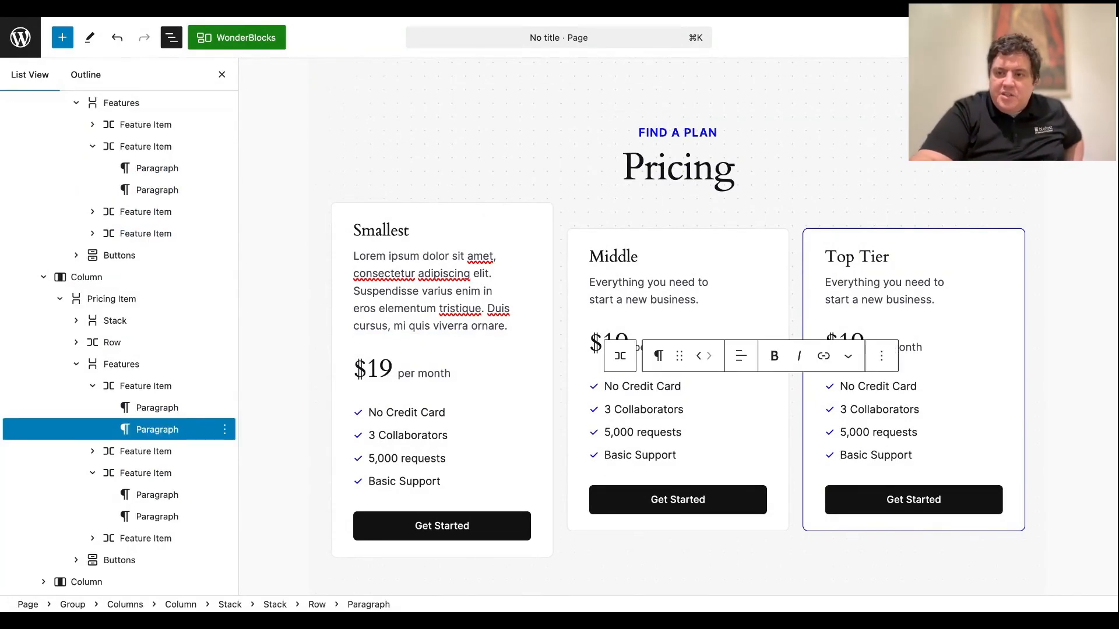
left_click(1073, 37)
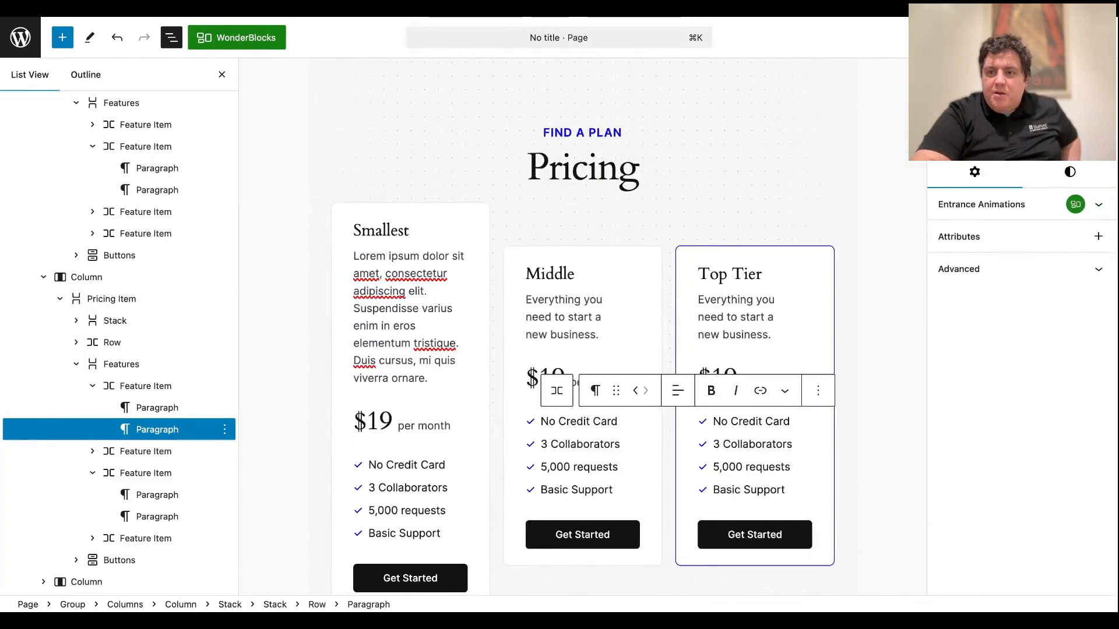
left_click(949, 75)
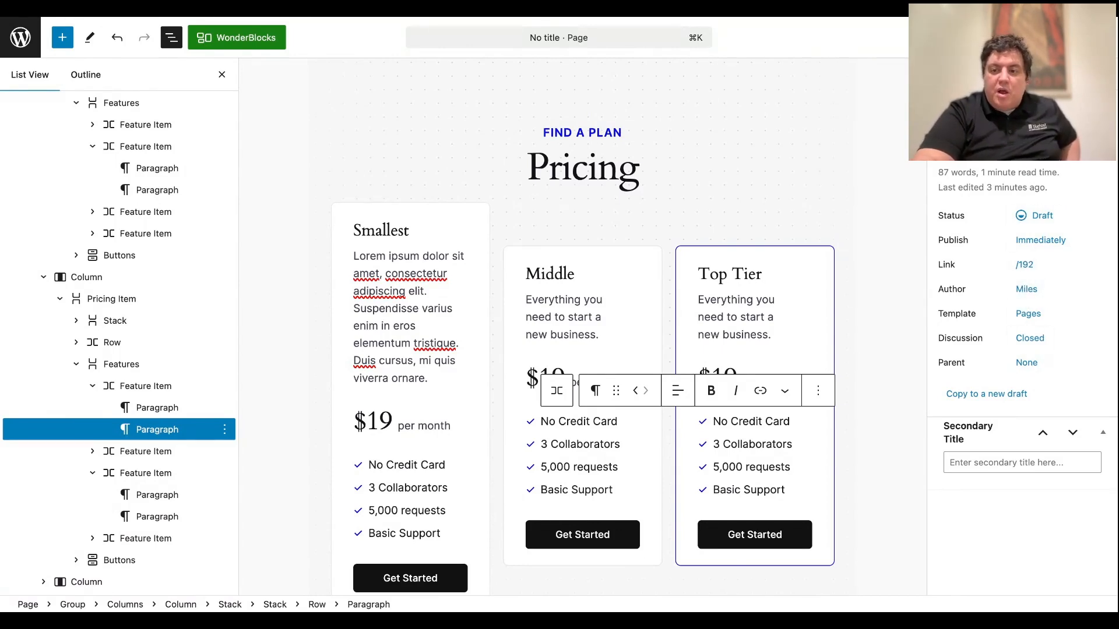
left_click(1003, 74)
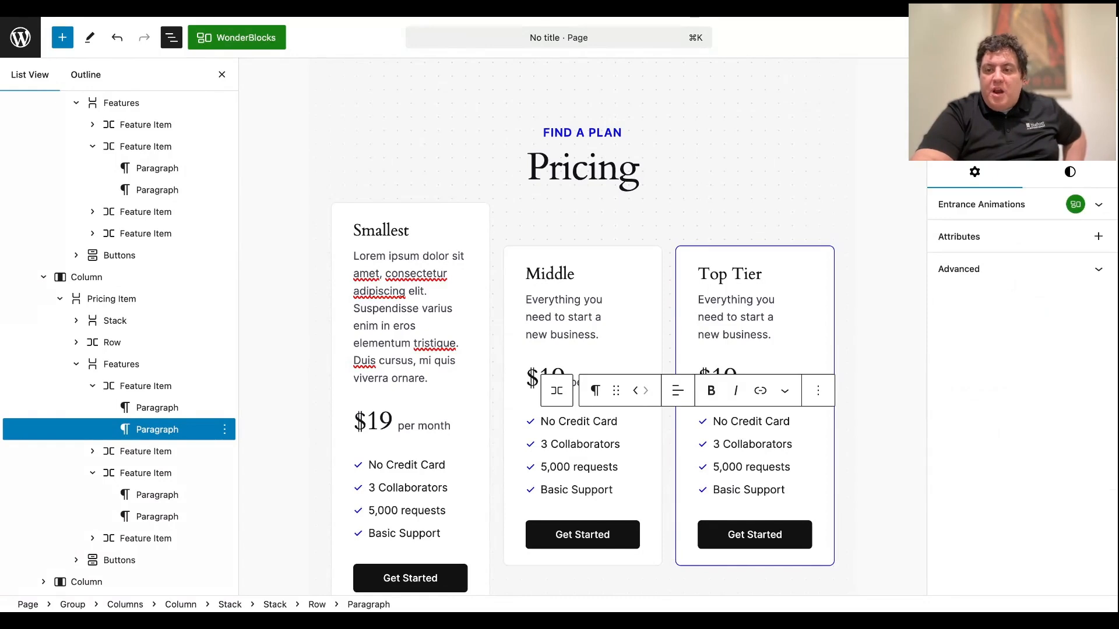
- Review the style options for the Middle card's heading, including color, typography, dimensions and border
left_click(540, 276)
left_click(554, 300)
left_click(562, 276)
left_click(1083, 194)
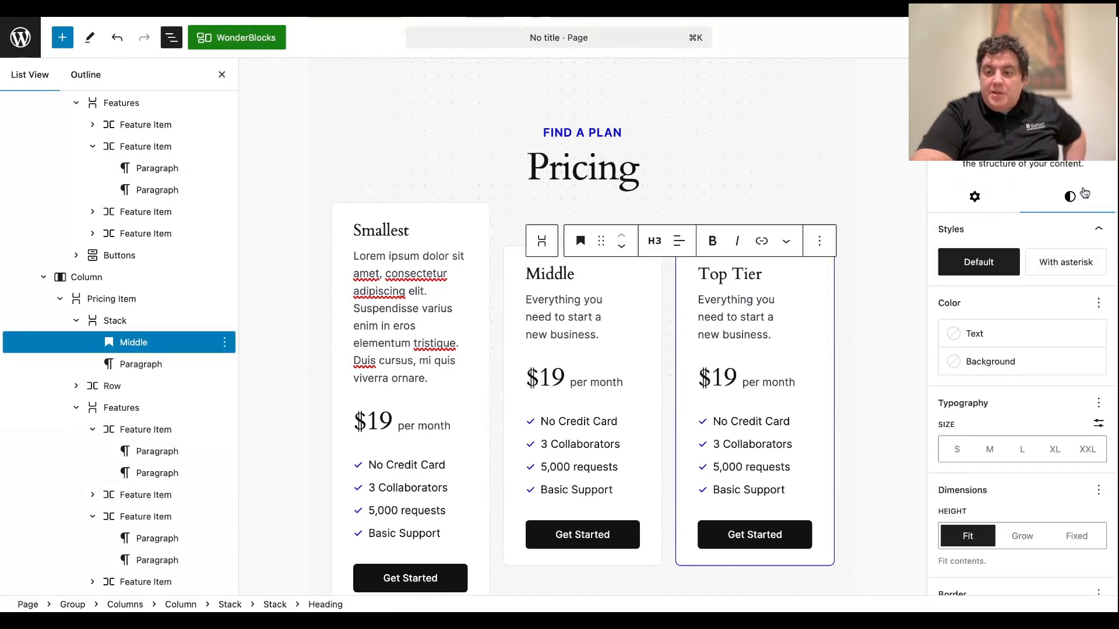
scroll(996, 394, "down", 3)
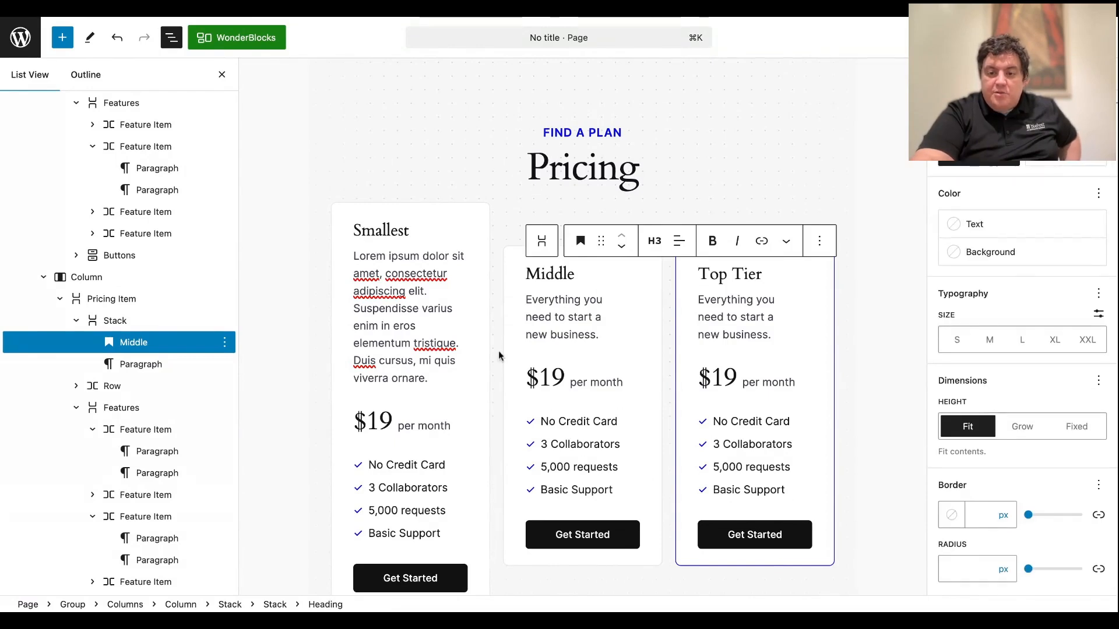
- Review the block settings of the Middle card's heading and select the card's price heading
key("super+a")
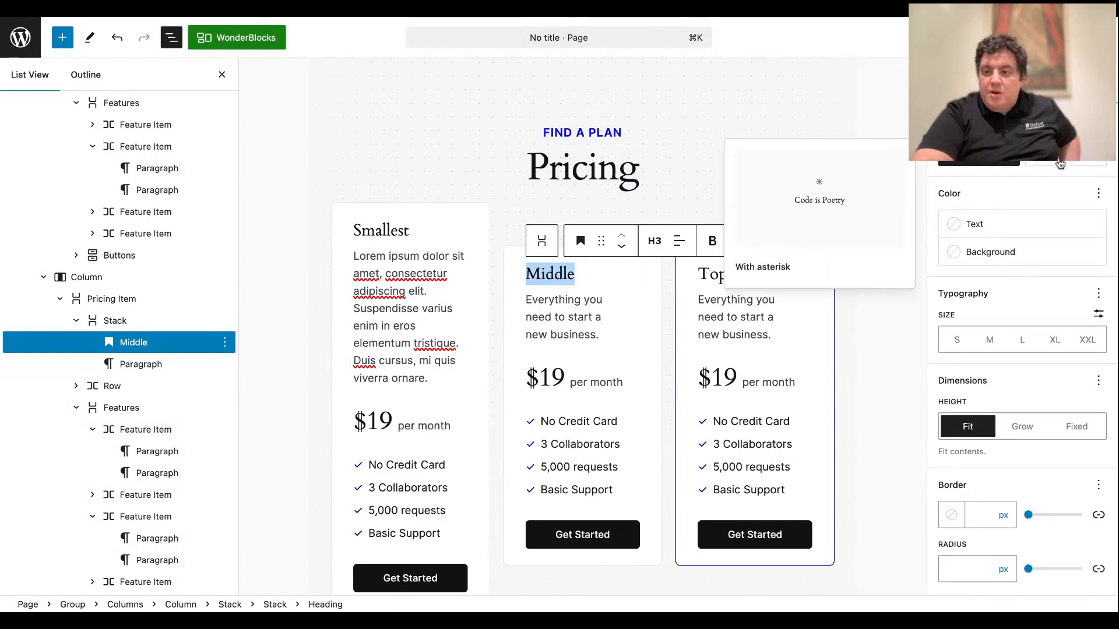
scroll(1043, 179, "up", 1)
scroll(1043, 178, "up", 3)
left_click(975, 197)
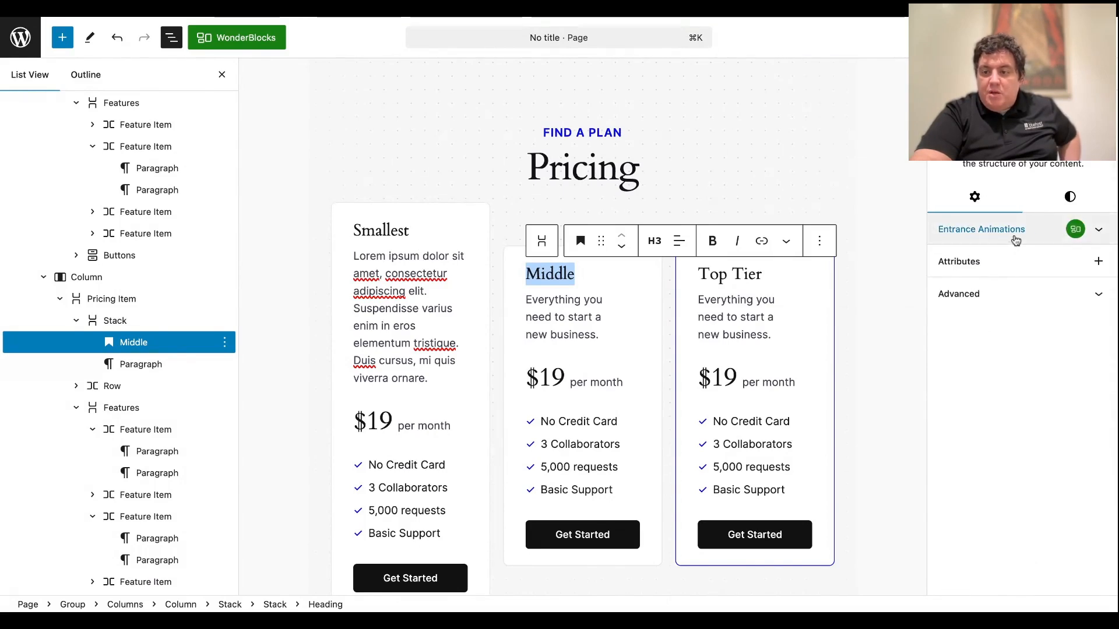
left_click(552, 382)
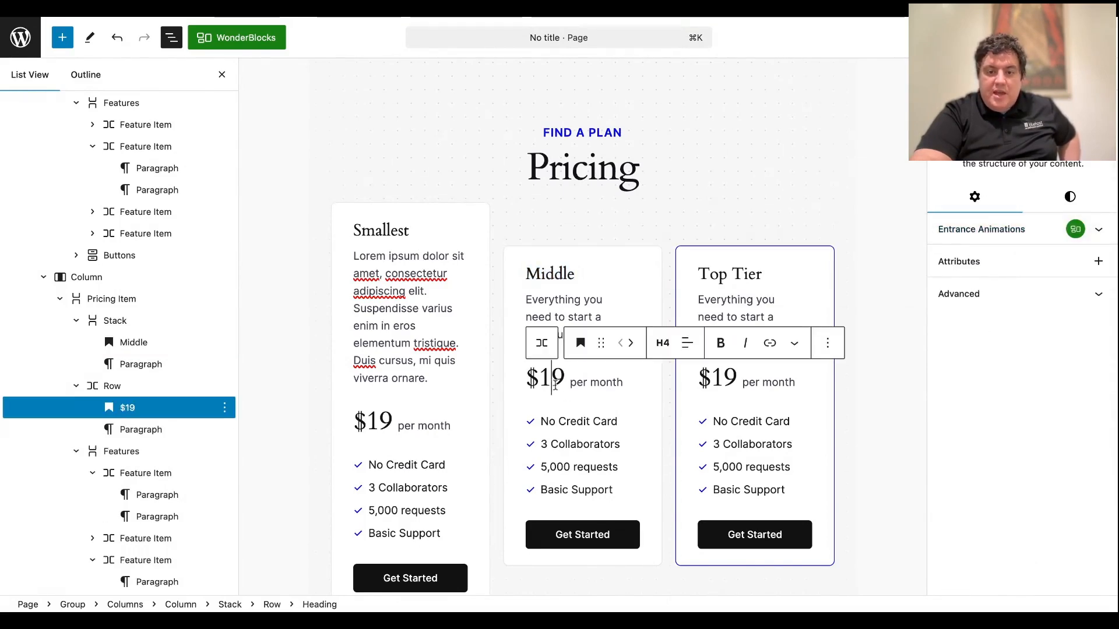
- Select all three pricing columns together and review their style options, trying the block spacing and setting it to None
left_click_drag(429, 290, 759, 327)
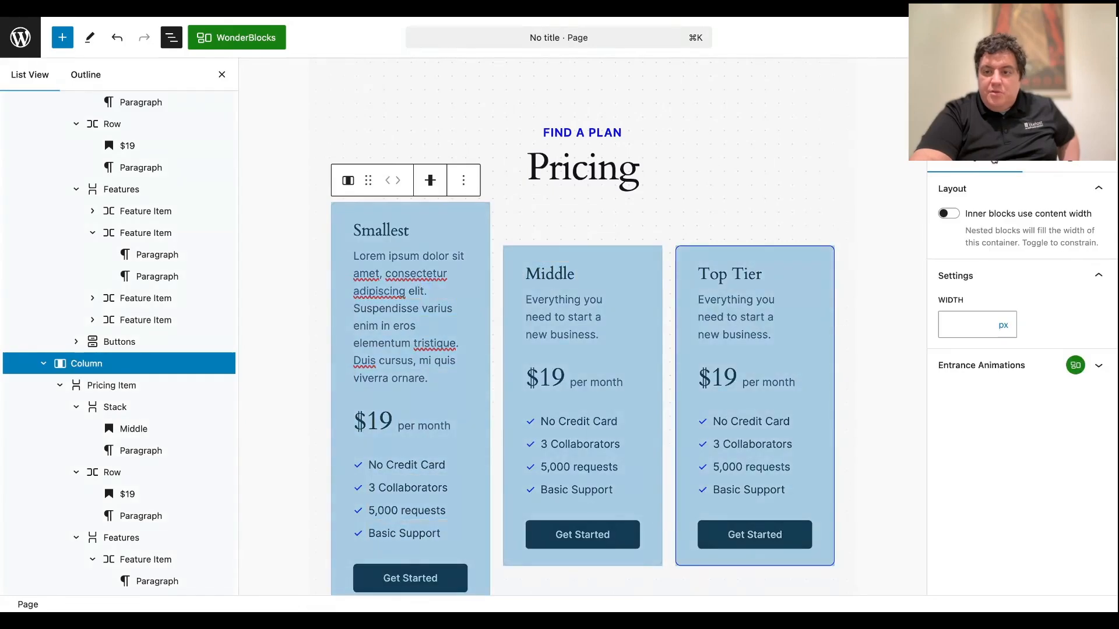
left_click(1074, 165)
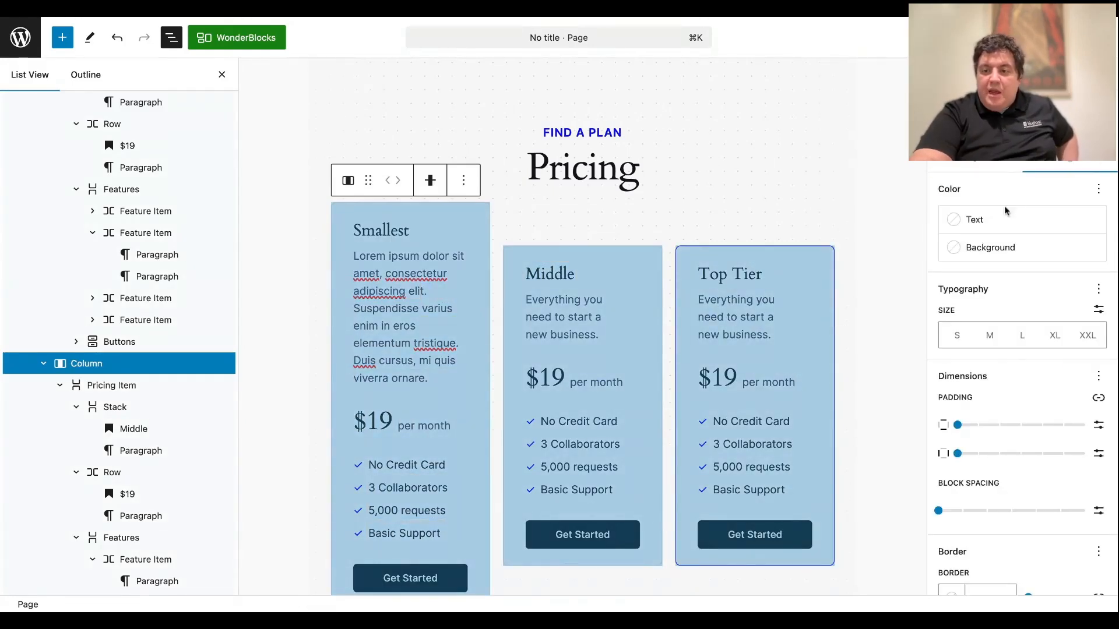
scroll(1002, 429, "down", 3)
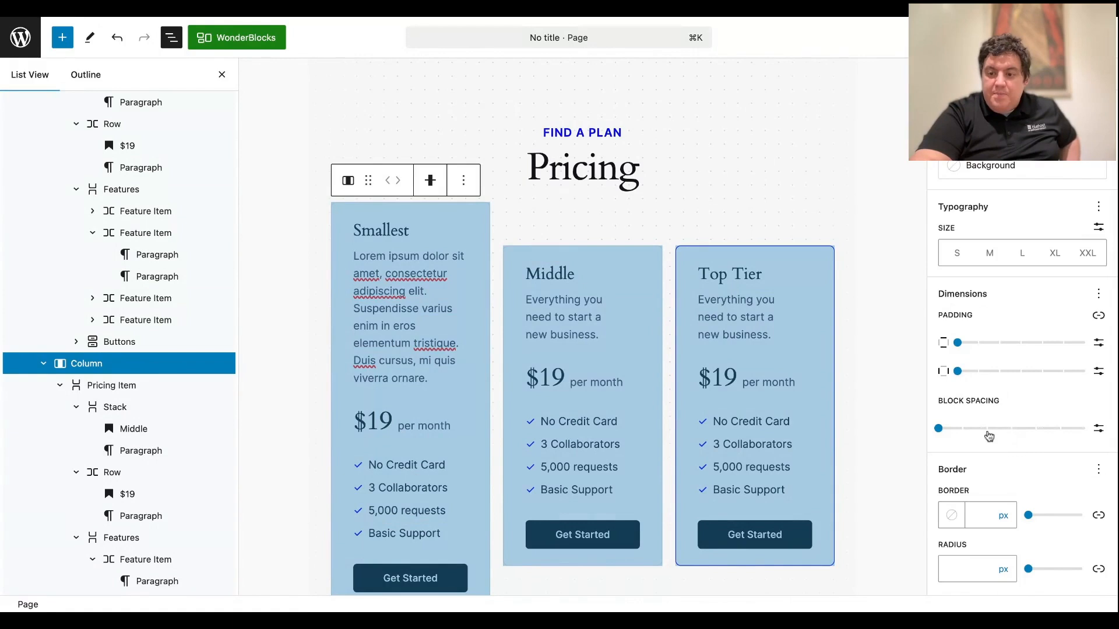
left_click(962, 429)
left_click_drag(962, 429, 938, 429)
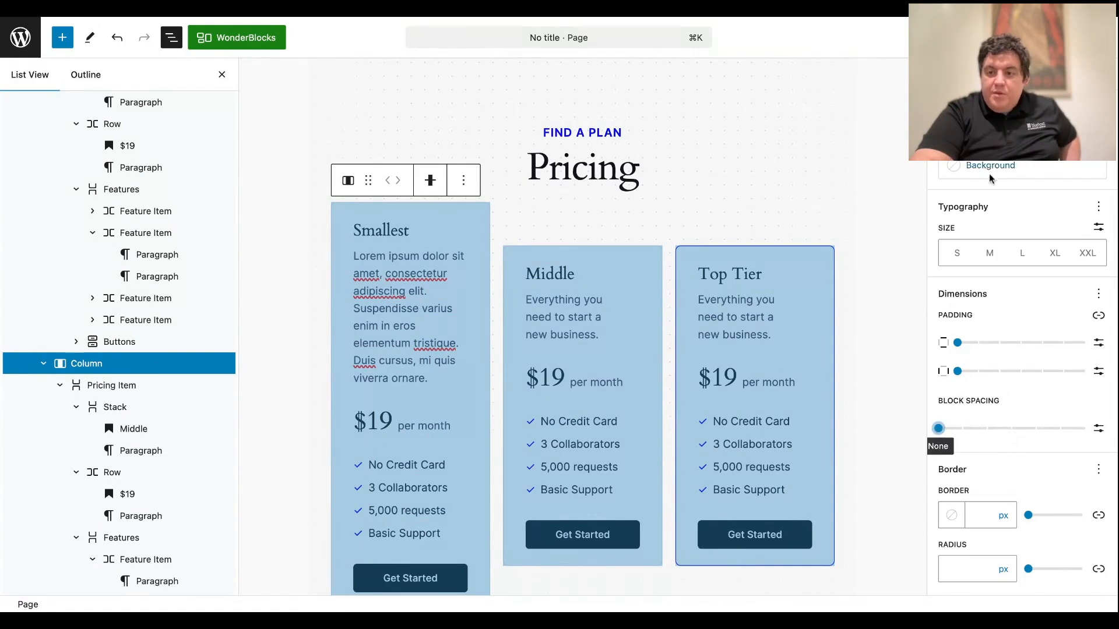
scroll(991, 188, "up", 3)
- Apply the Fade In Bottom entrance animation to the three selected pricing columns
left_click(976, 161)
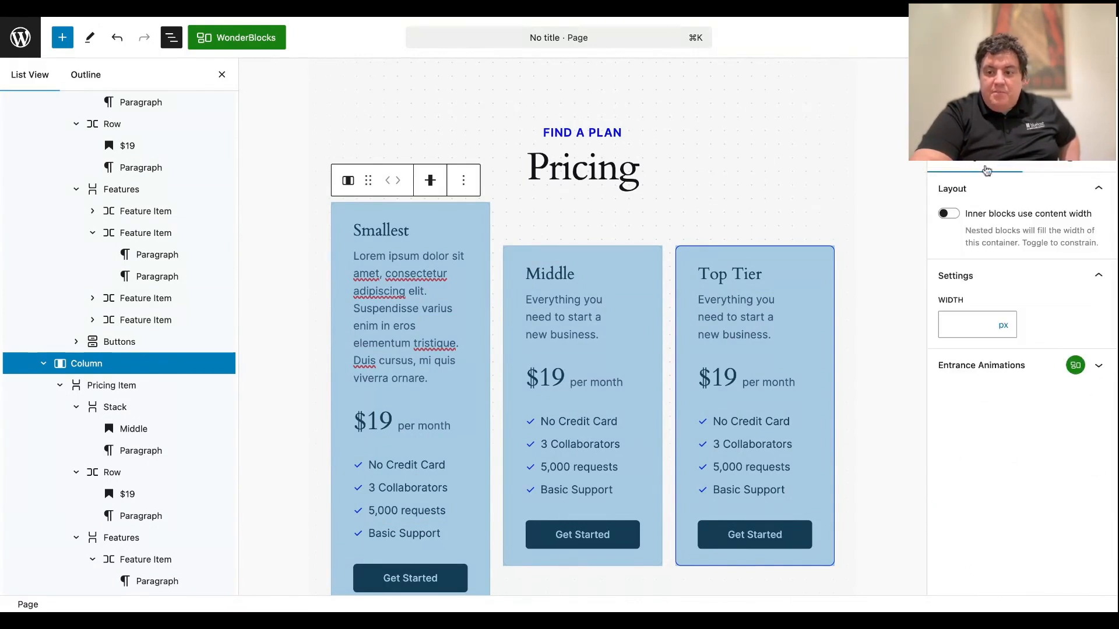
left_click(1002, 365)
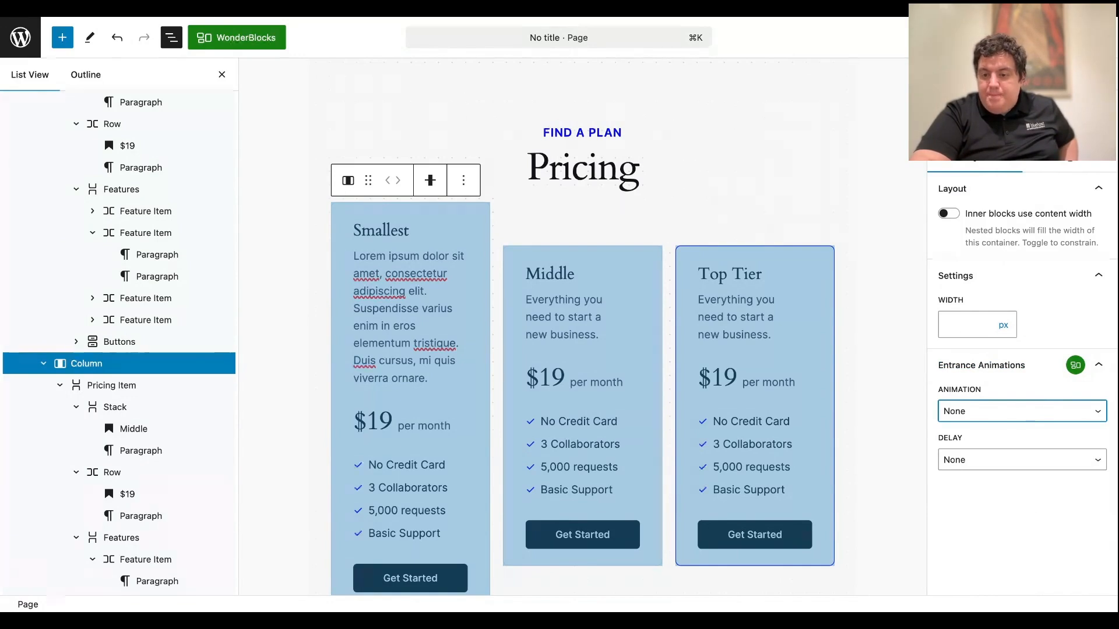
left_click(1021, 430)
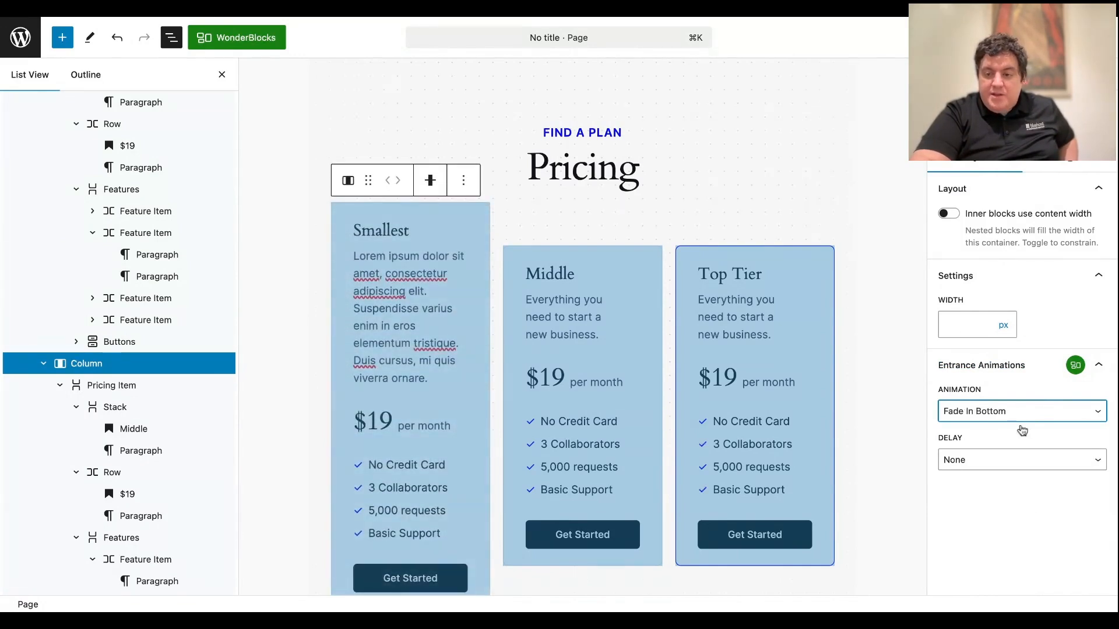
left_click(997, 504)
left_click(606, 444)
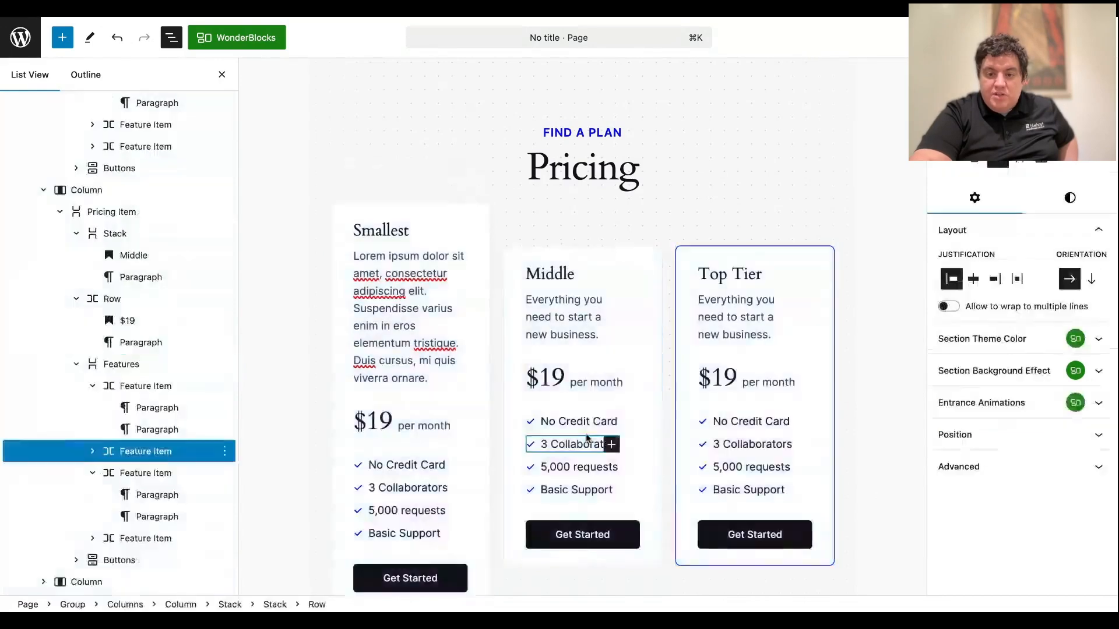
- Publish the page and view the pricing section on the live site
left_click(1014, 37)
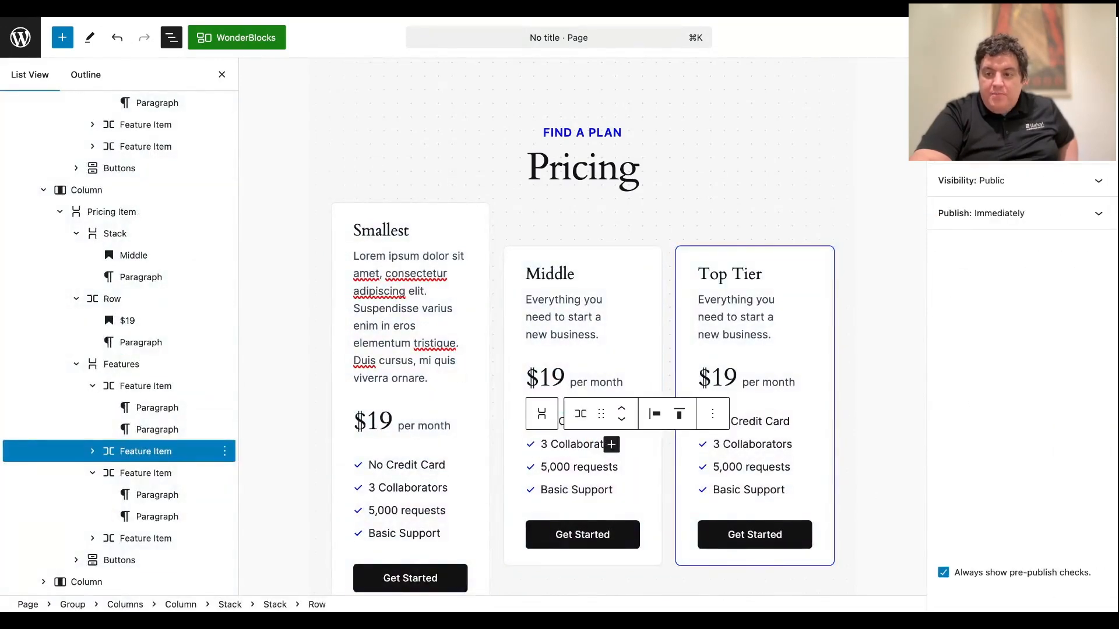
left_click(990, 38)
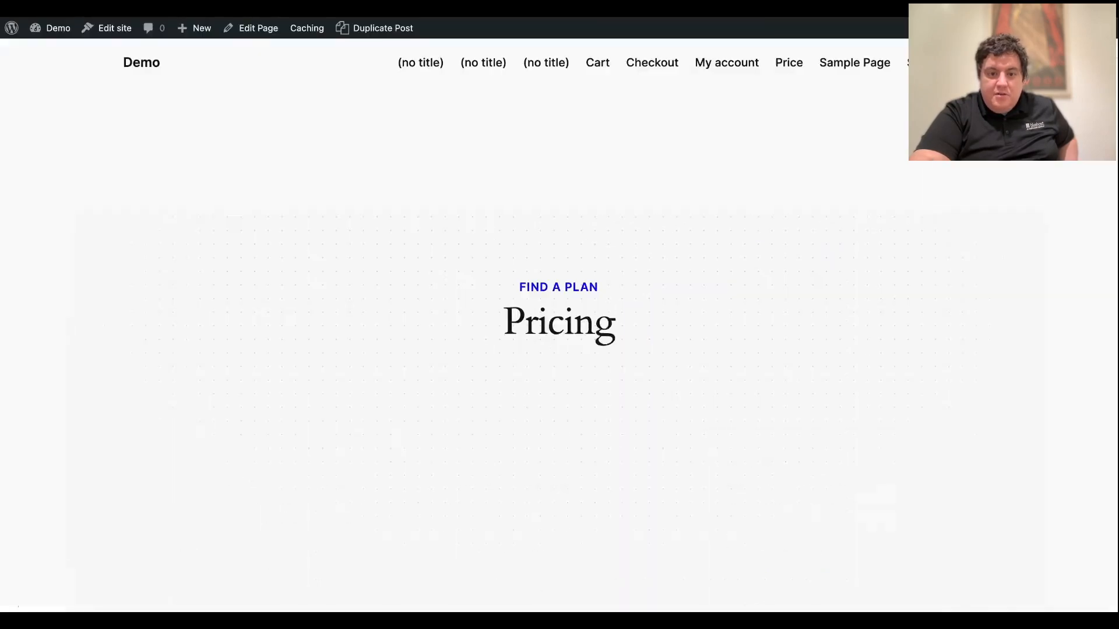
scroll(604, 320, "down", 3)
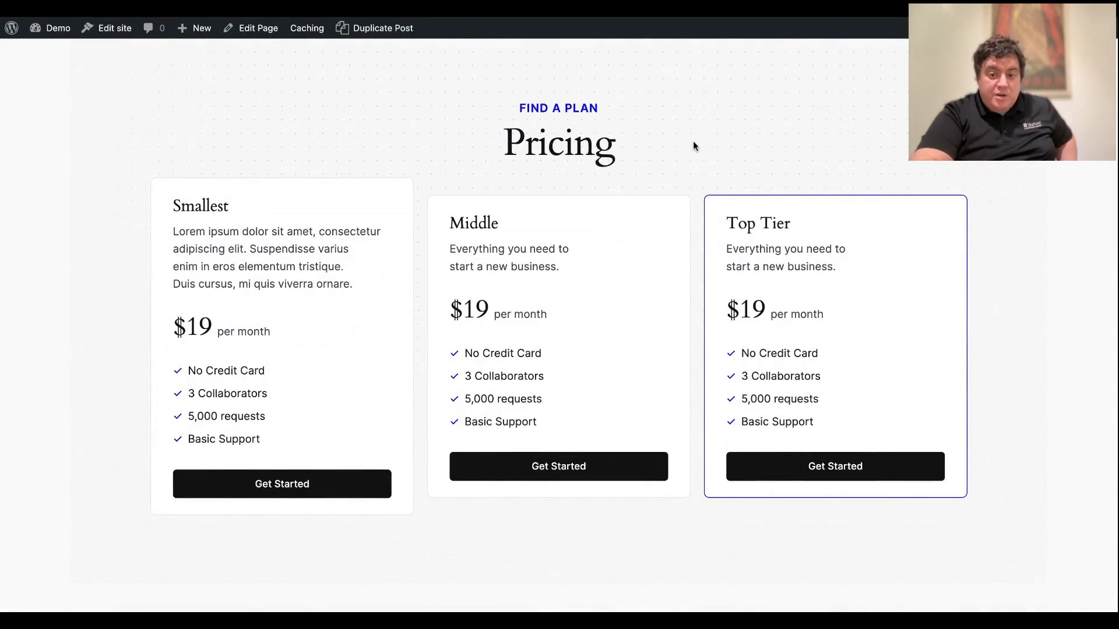
scroll(694, 144, "up", 3)
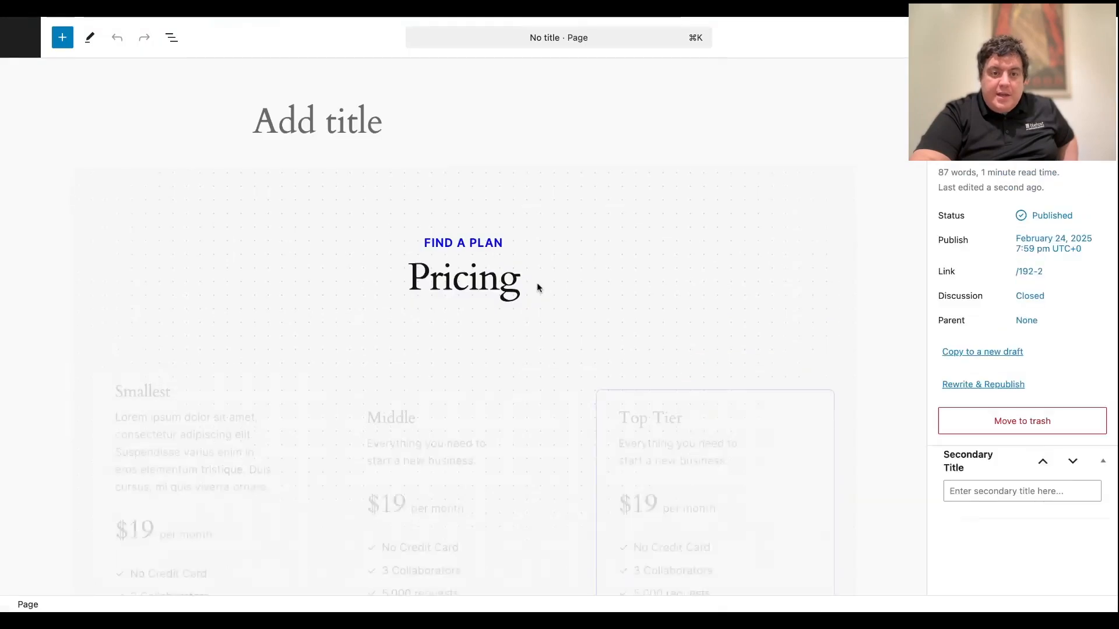
- Return to the page editor and show the settings sidebar for the Middle card's No Credit Card paragraph
scroll(537, 282, "down", 3)
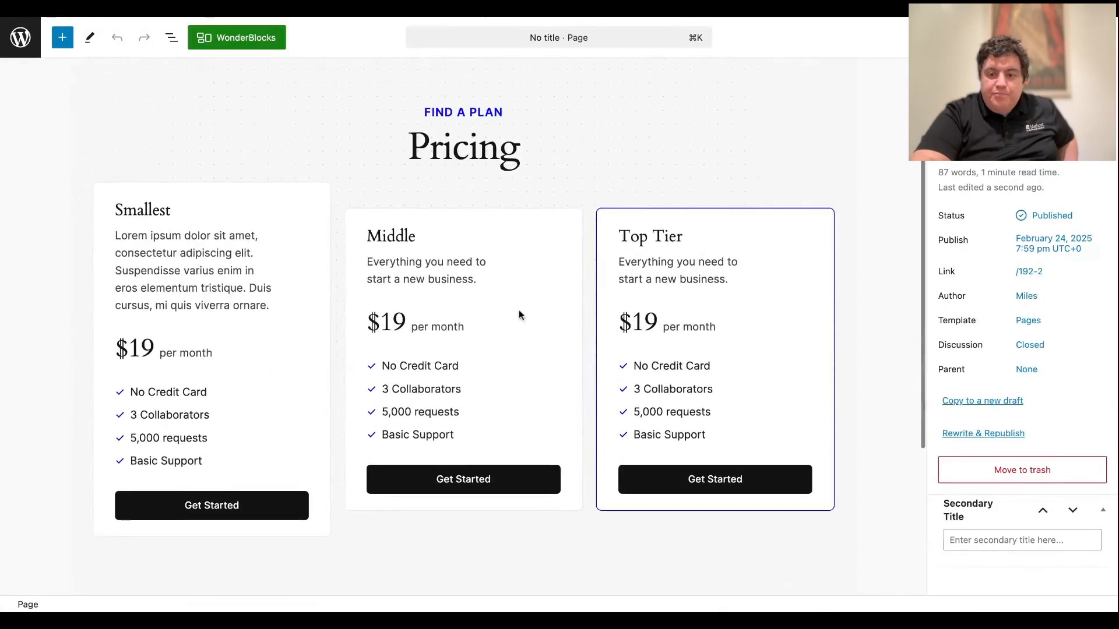
left_click(474, 365)
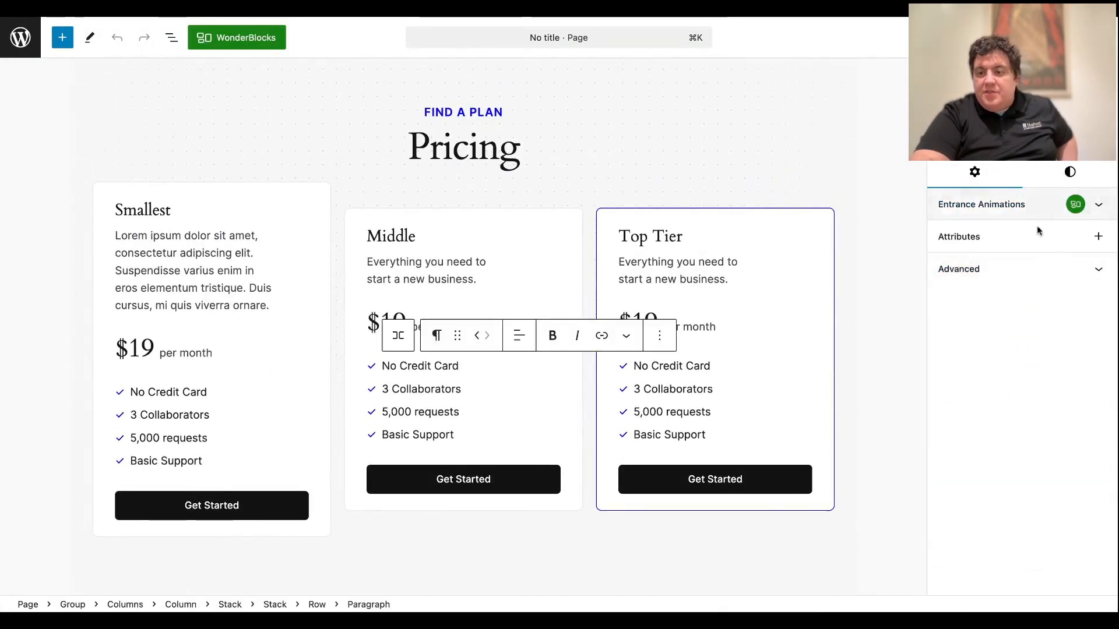
left_click(1034, 271)
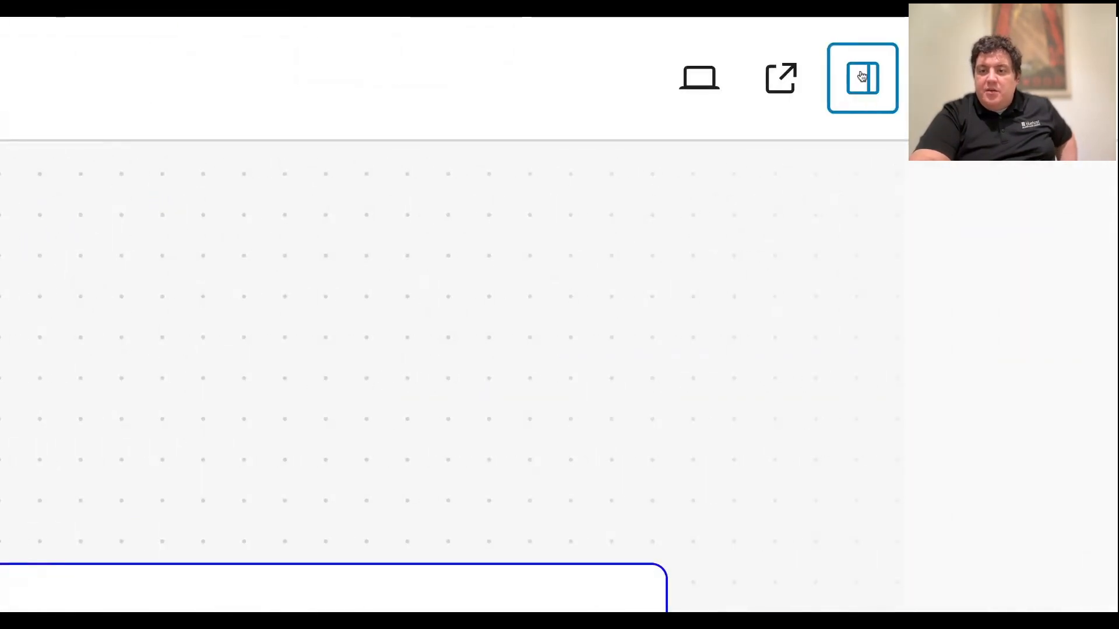
left_click(861, 76)
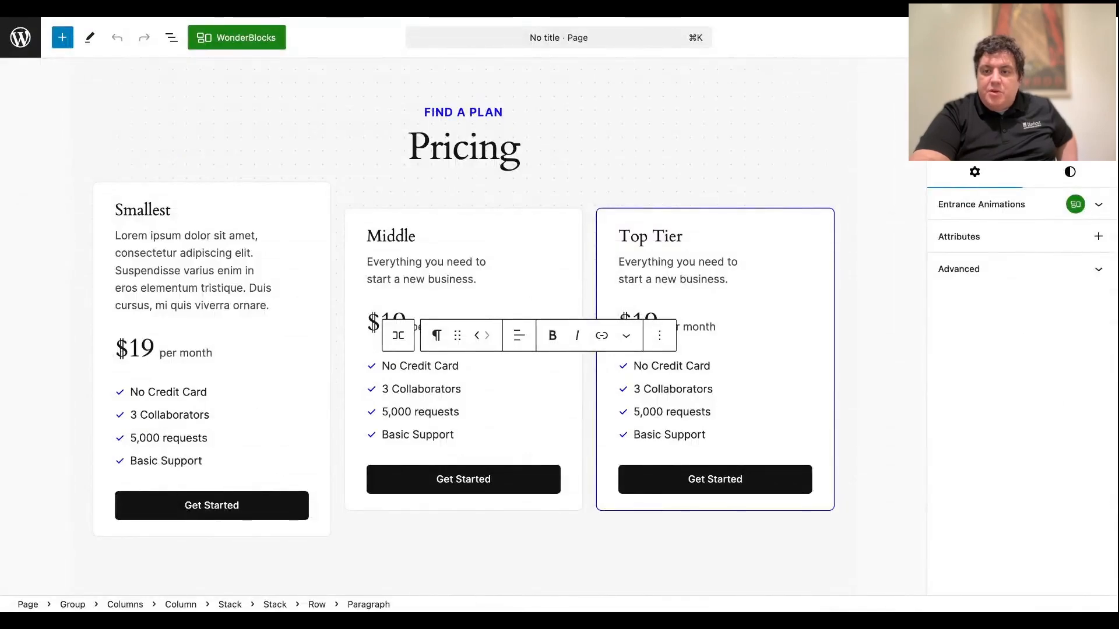
- Preview the pricing page in the Tablet and Mobile layouts and return to the Desktop layout
left_click(961, 37)
left_click(901, 102)
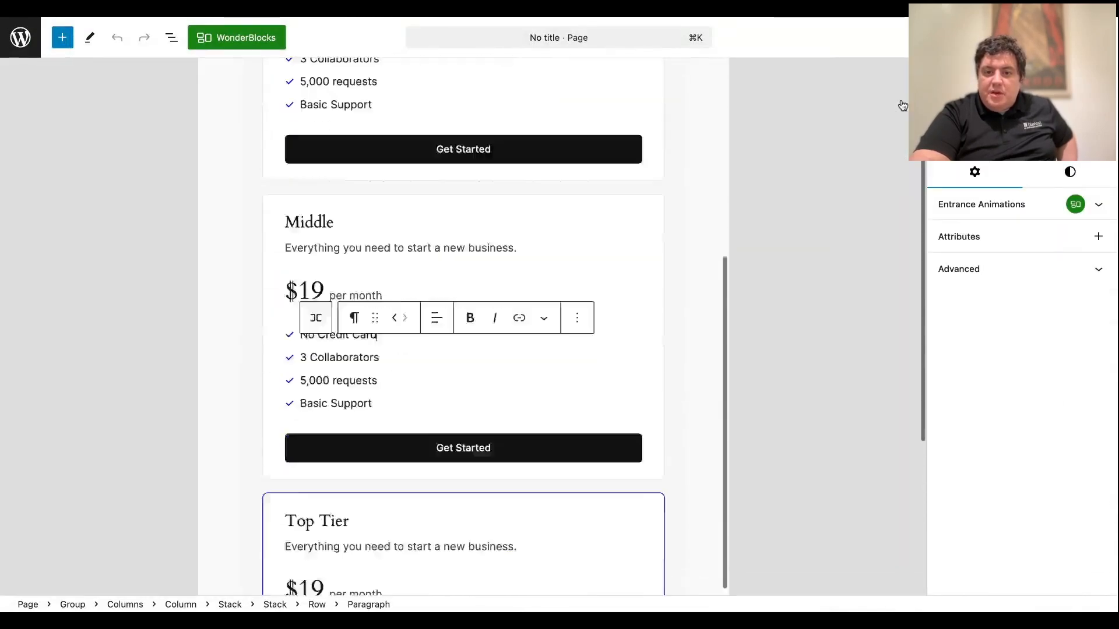
left_click(962, 38)
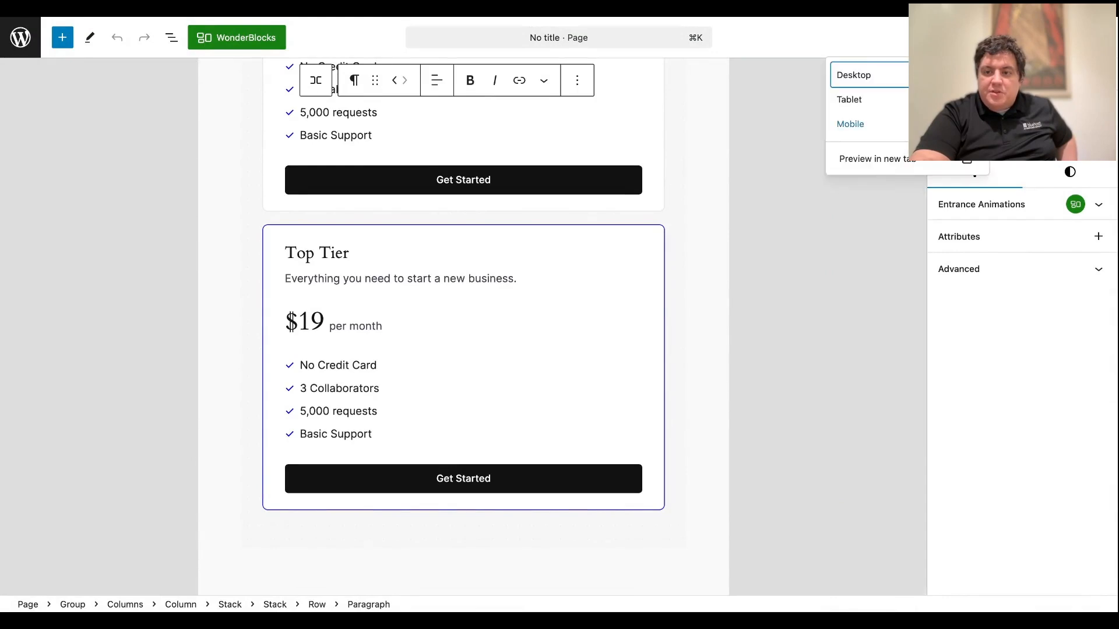
left_click(891, 124)
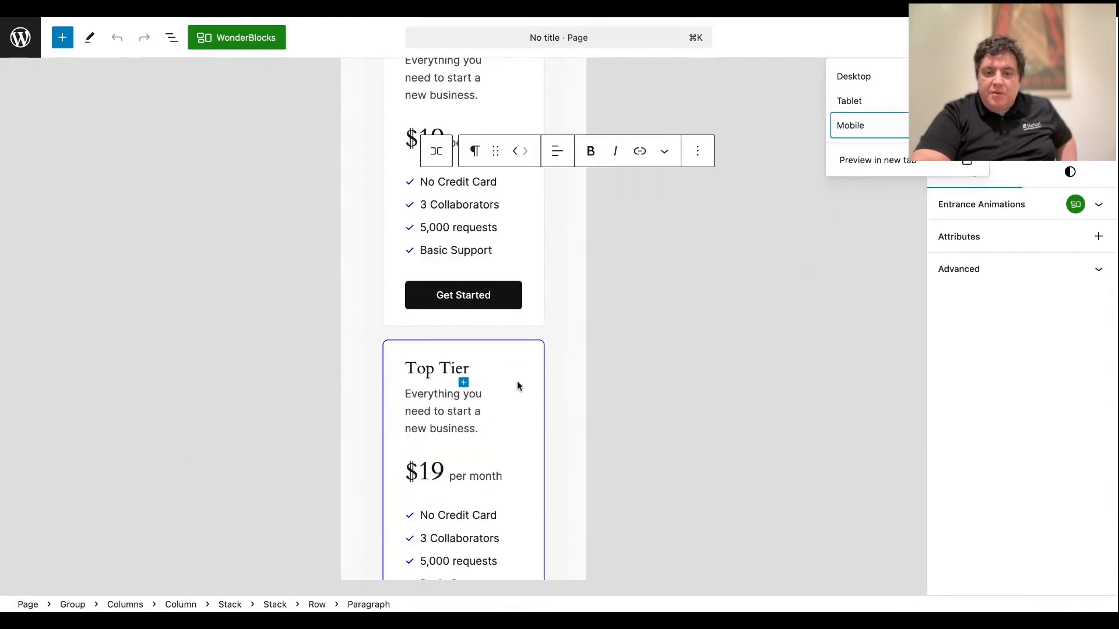
left_click(885, 99)
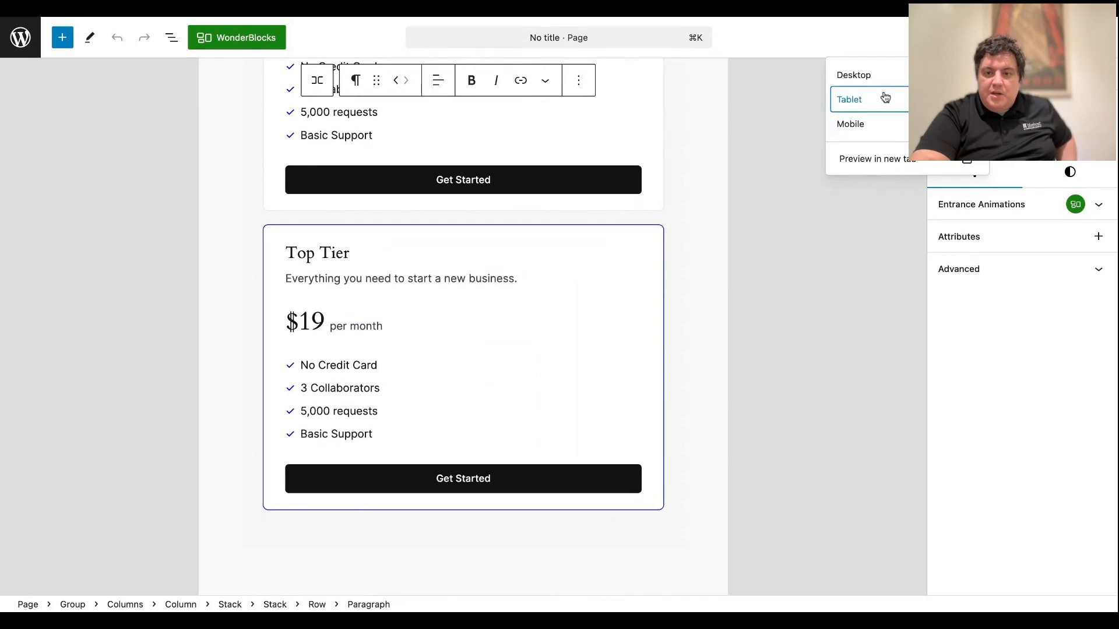
left_click(891, 77)
- Examine the published pricing page and its cards' entrance animation on the live site
scroll(769, 268, "down", 5)
scroll(770, 268, "up", 5)
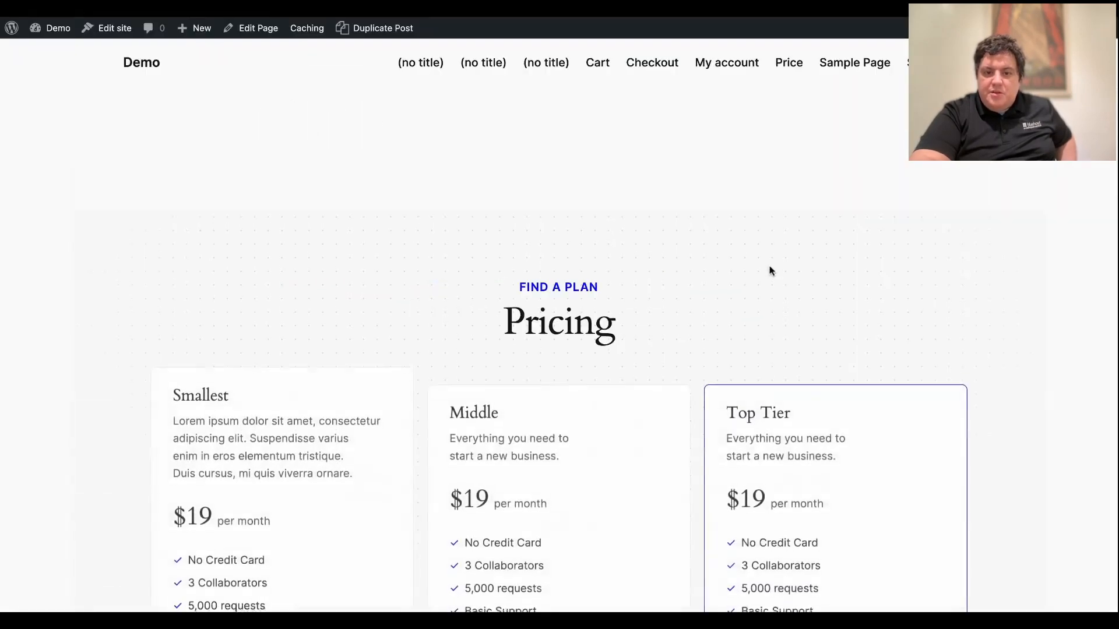
scroll(559, 326, "down", 2)
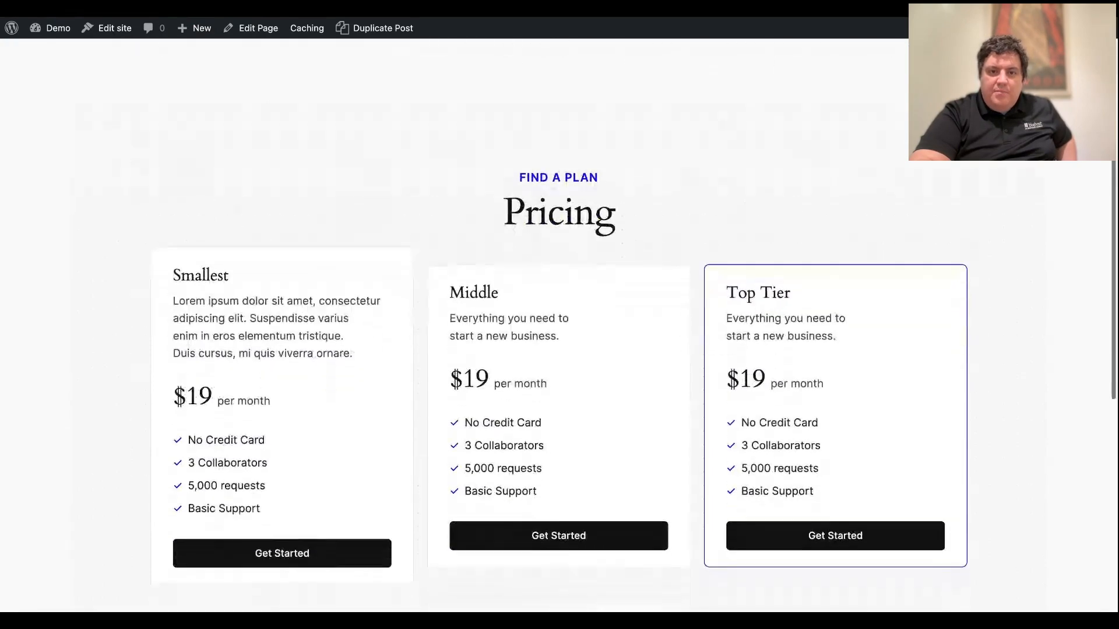
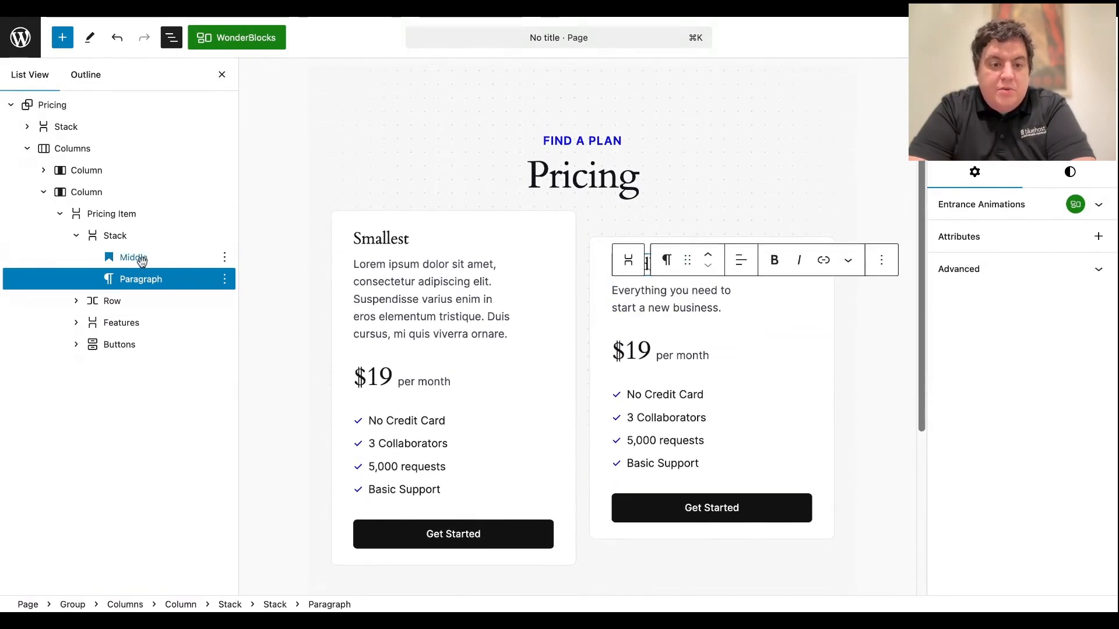
- Inspect the individual heading, description, price and feature blocks nested inside the Middle card's column
left_click(43, 191)
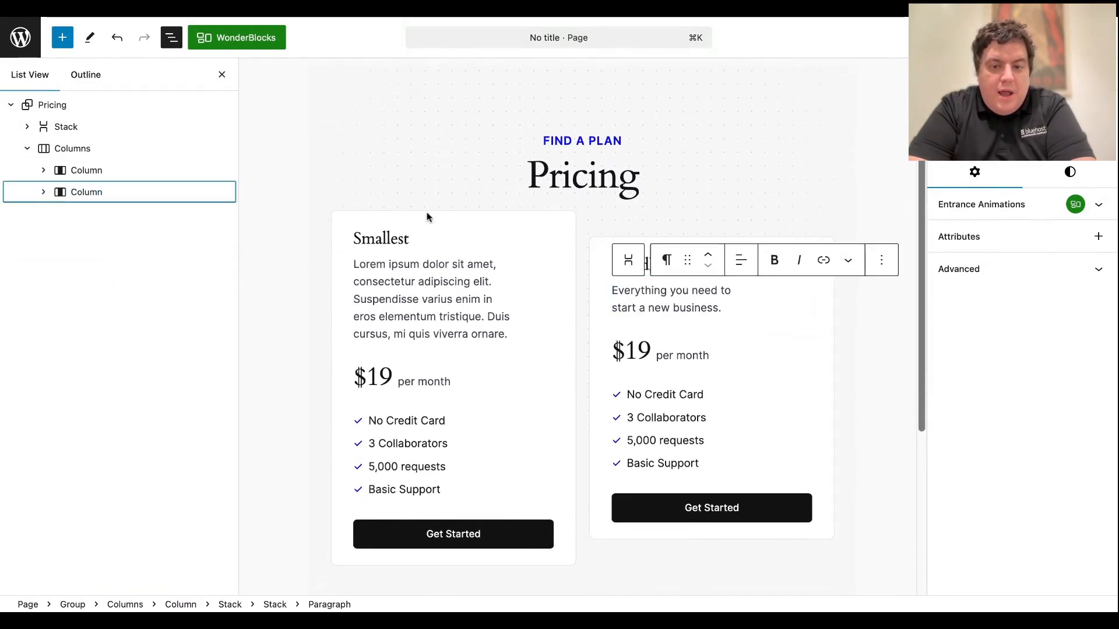
left_click(699, 353)
left_click(653, 417)
left_click(641, 264)
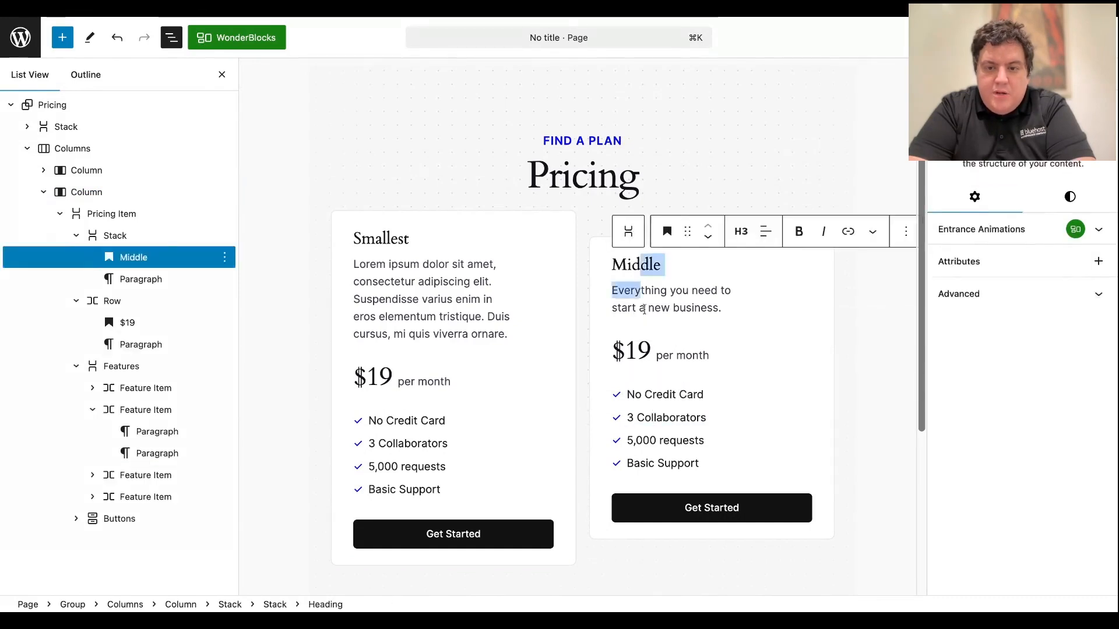
left_click(666, 427, "shift")
left_click(620, 312)
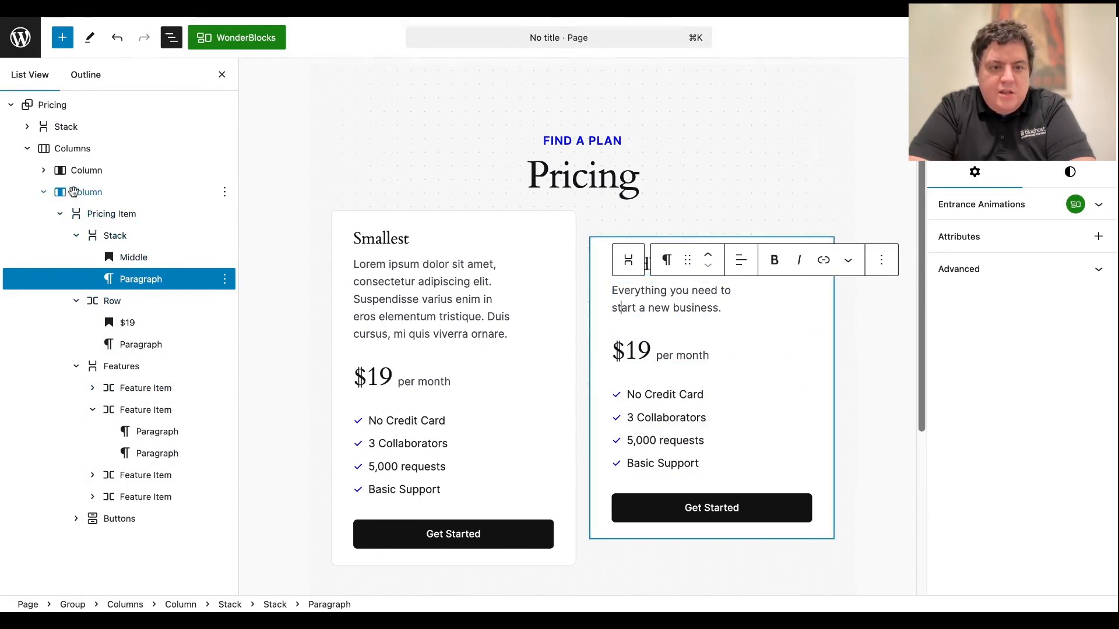
- Duplicate the Middle card's column and change the copy's heading to Top Tier
left_click(84, 169)
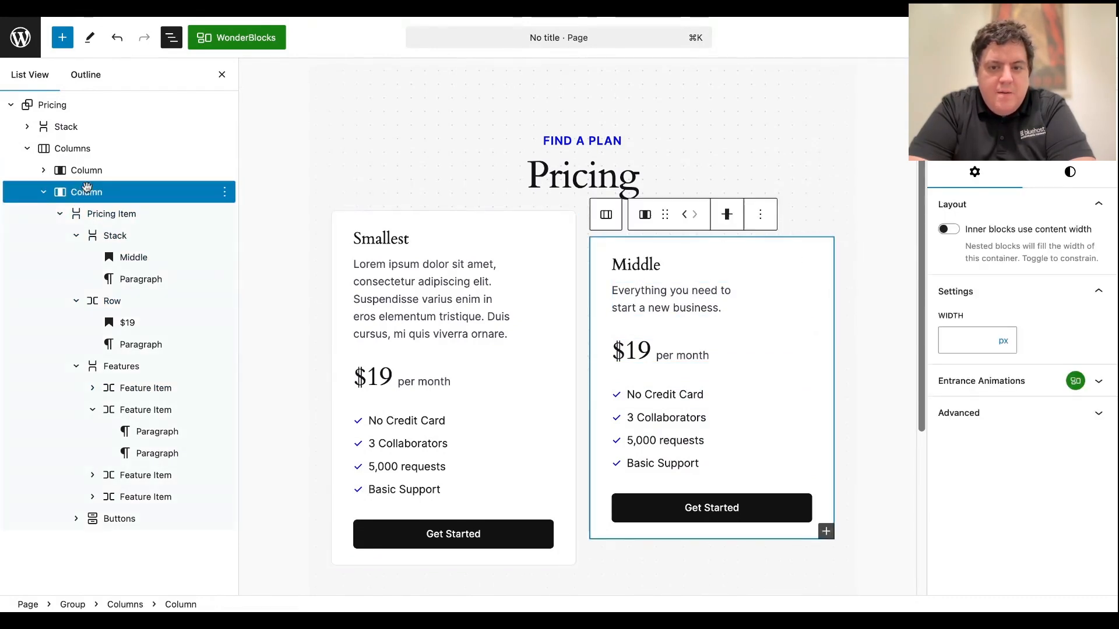
left_click(87, 190)
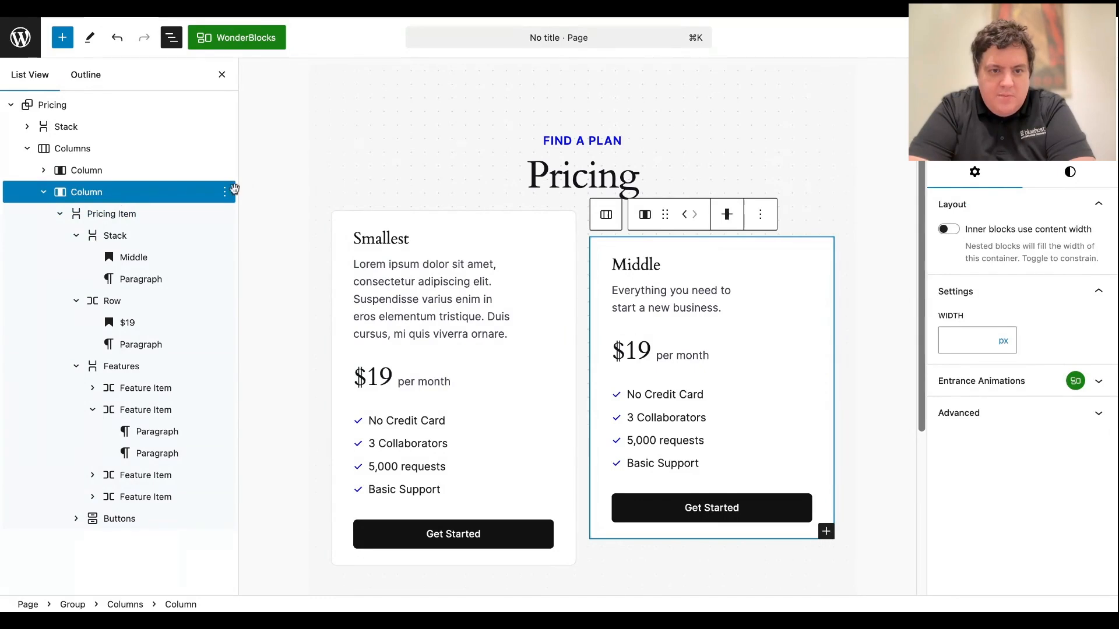
left_click(225, 191)
left_click(244, 250)
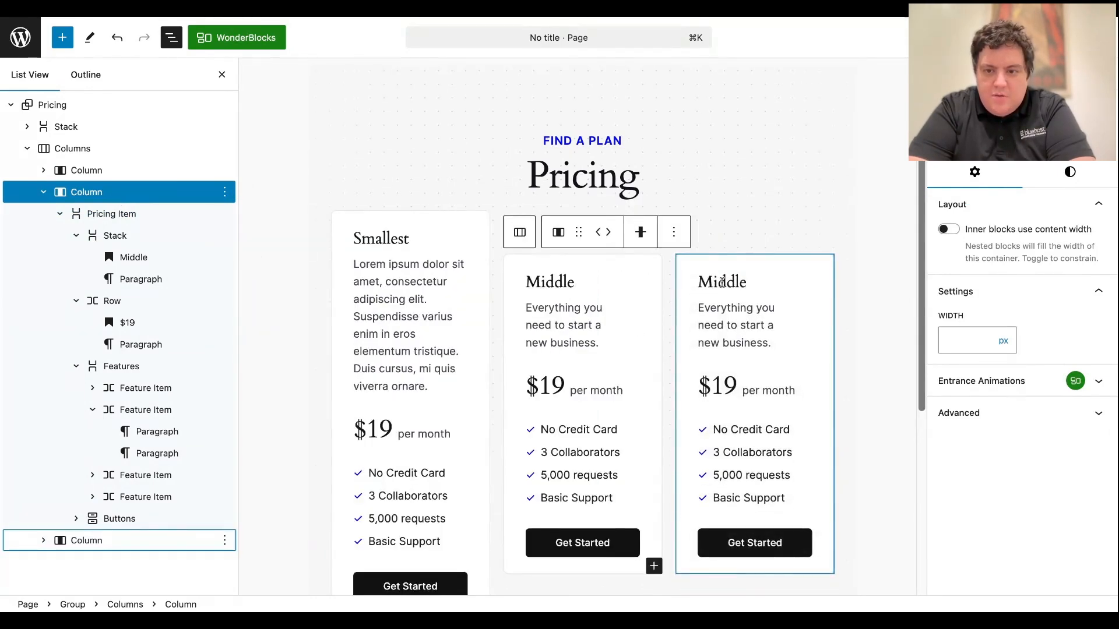
double_click(722, 283)
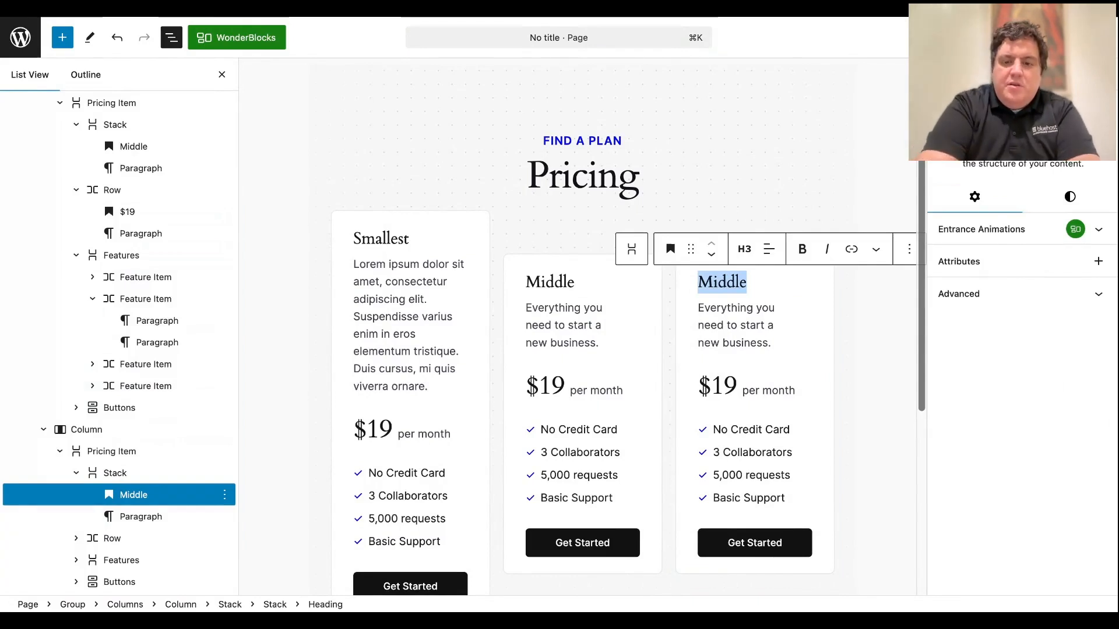
type("Top Tier")
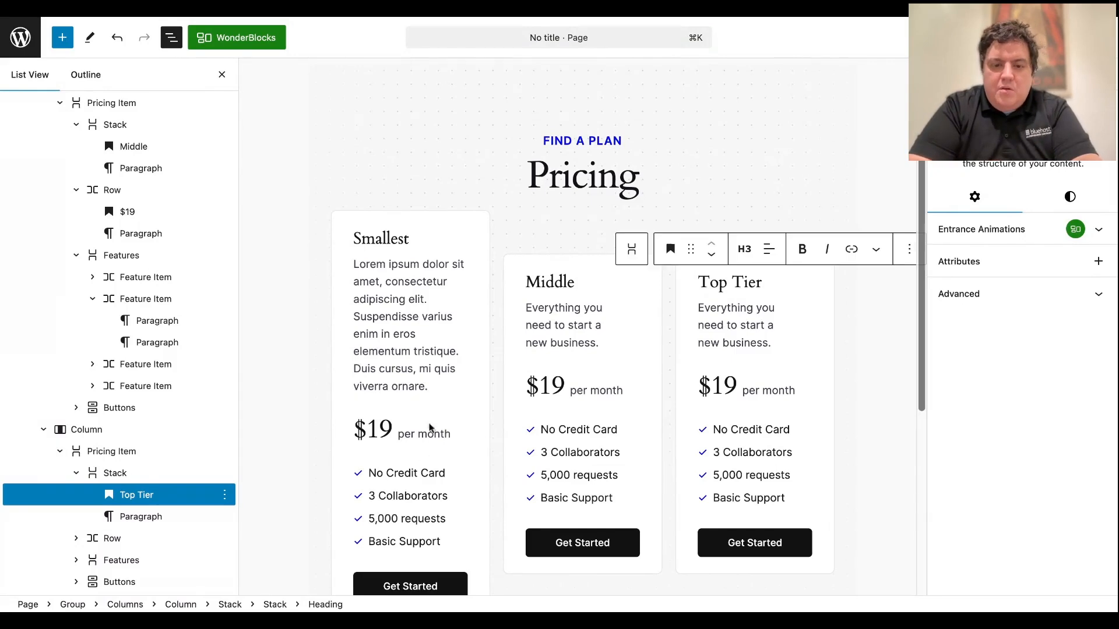
- Change the Smallest card's price to $9
left_click(376, 430)
key("BackSpace")
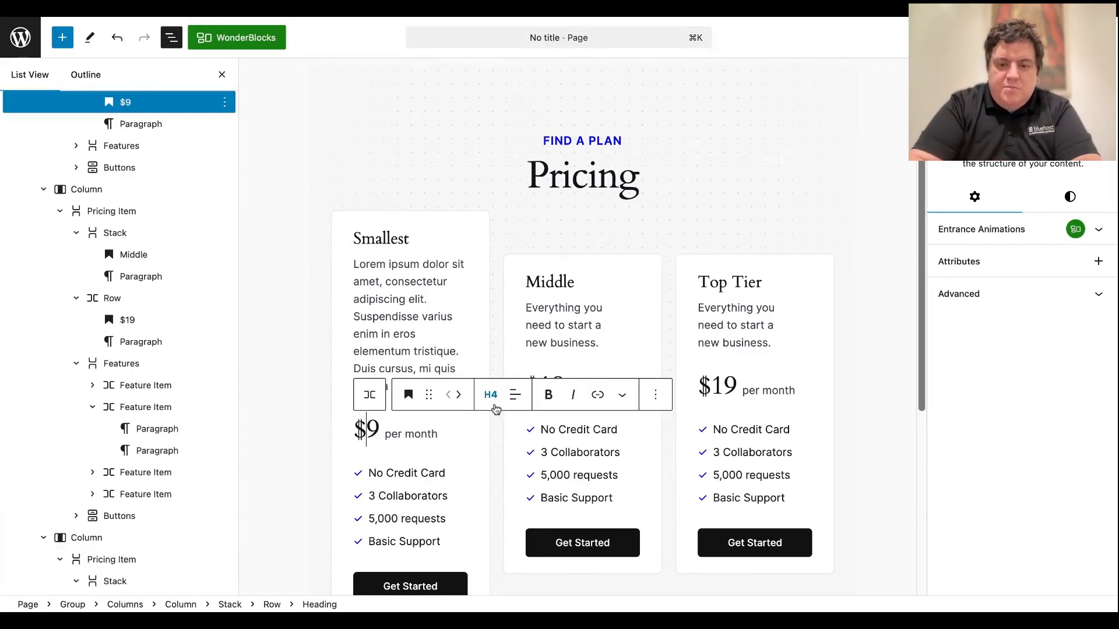
- Change the Top Tier card's price to $29
left_click(578, 472)
left_click(720, 382)
key("BackSpace")
type("2")
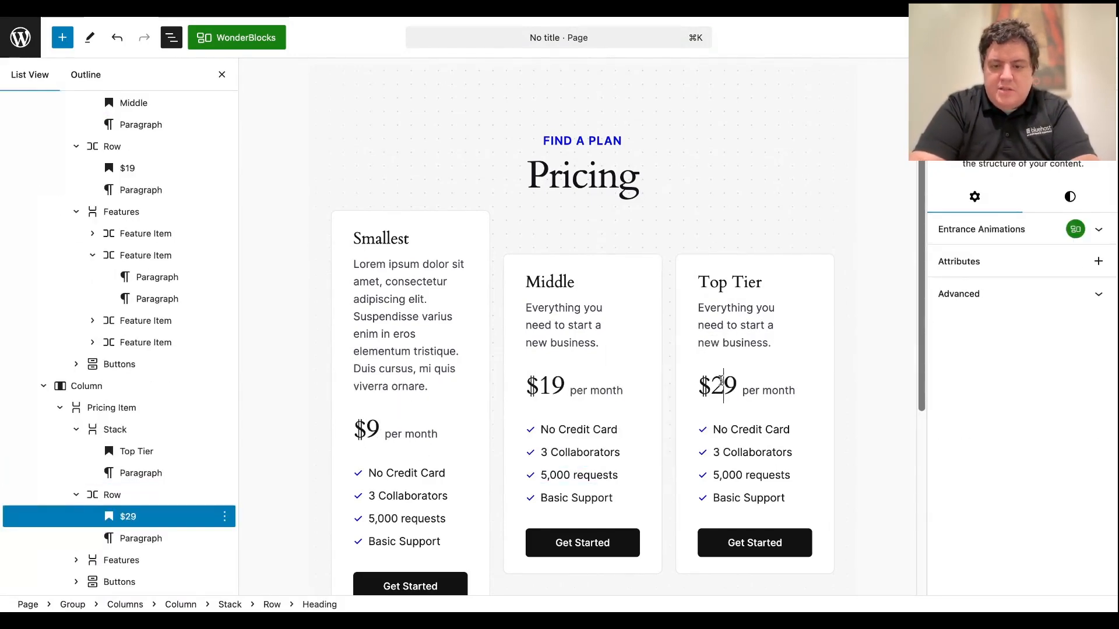
left_click(871, 425)
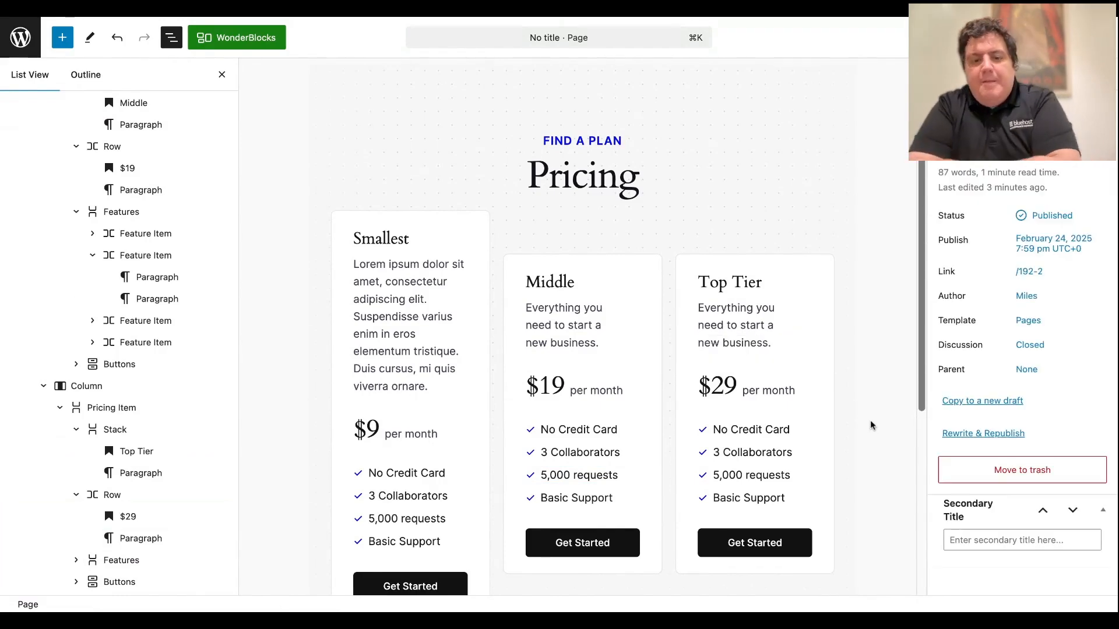
- Replace the Smallest card's placeholder description with "Small plan"
left_click(375, 302)
triple_click(375, 301)
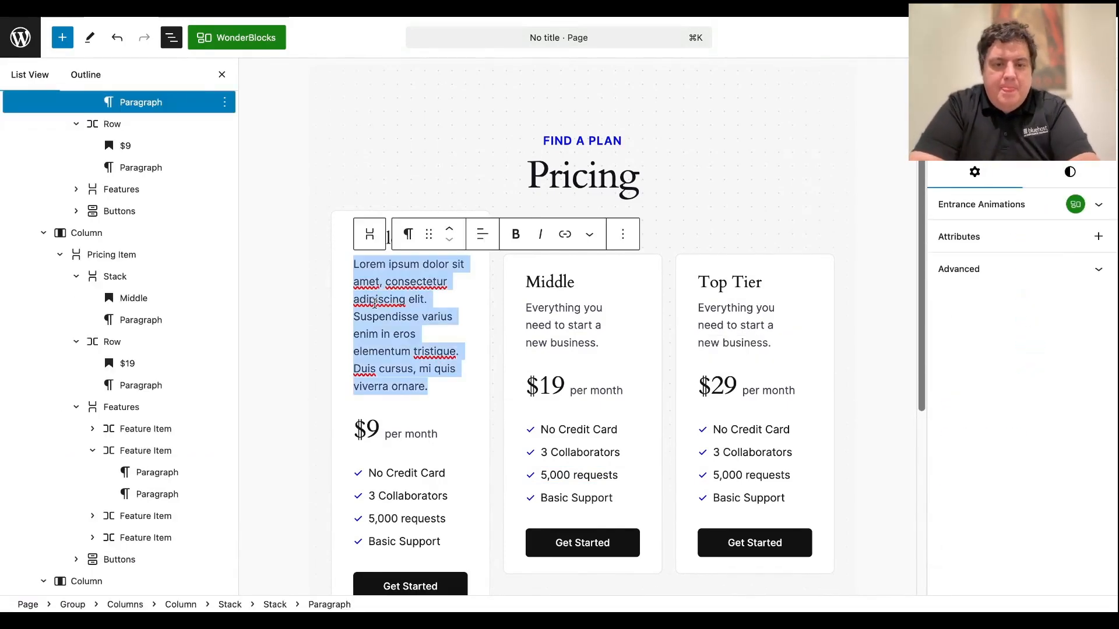
type("Small plan")
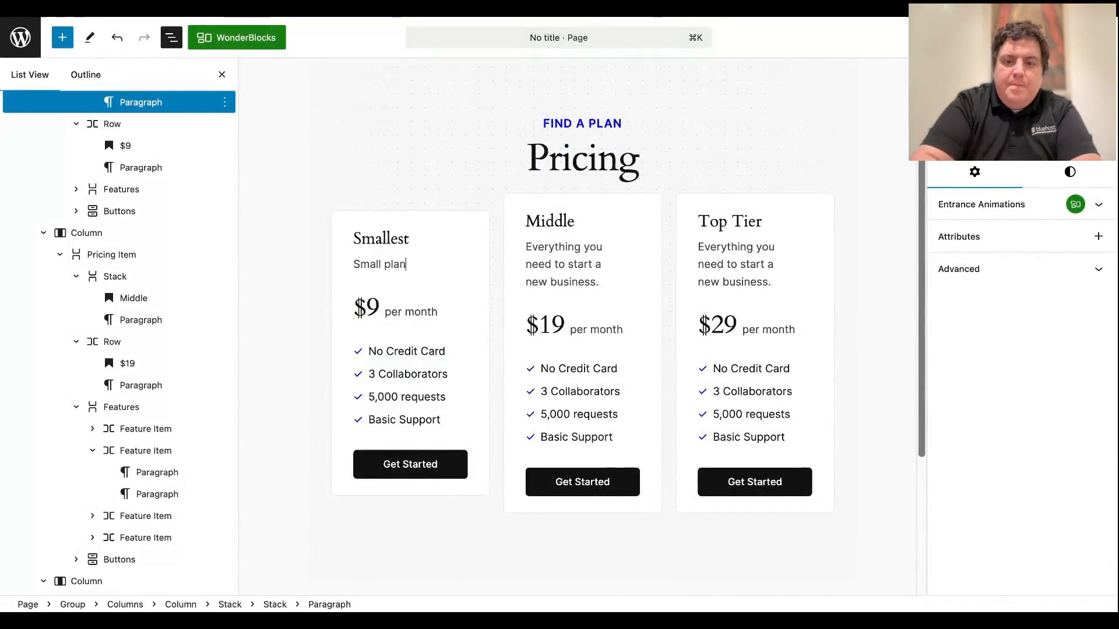
- Remove the Basic Support feature from the Middle card
left_click(562, 438)
triple_click(563, 438)
key("BackSpace")
key("BackSpace")
key("BackSpace")
key("BackSpace")
key("BackSpace")
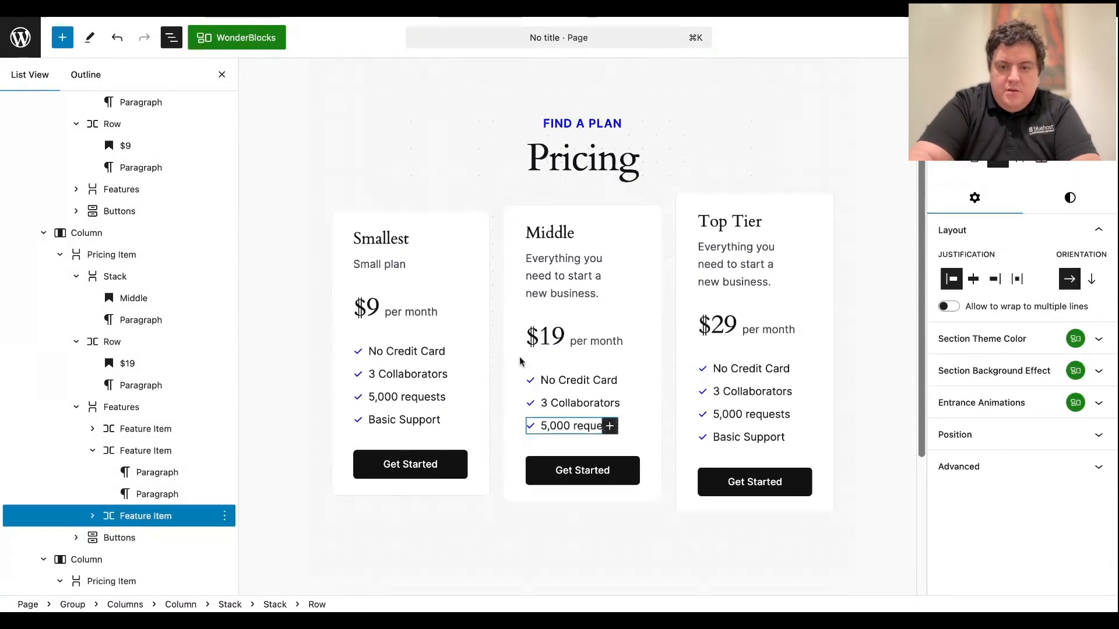
- Reduce the Smallest card's feature list to No Credit Card and 3 Collaborators, undoing any extra deletion
left_click(404, 423)
triple_click(405, 423)
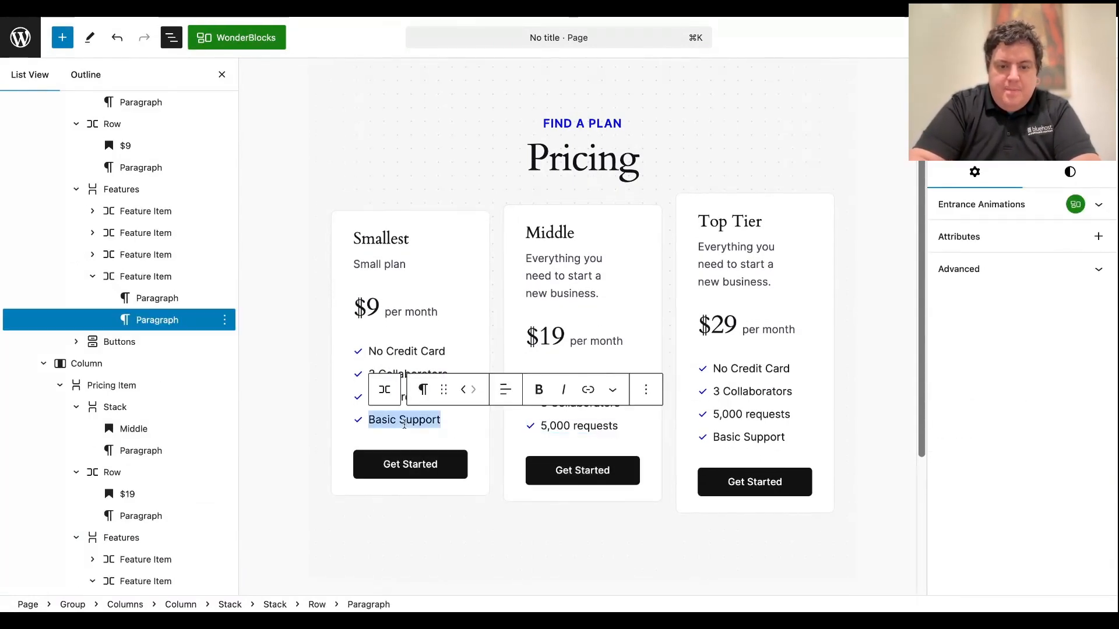
key("BackSpace")
key("BackSpace")
key("BackSpace")
key("BackSpace")
key("BackSpace")
key("BackSpace")
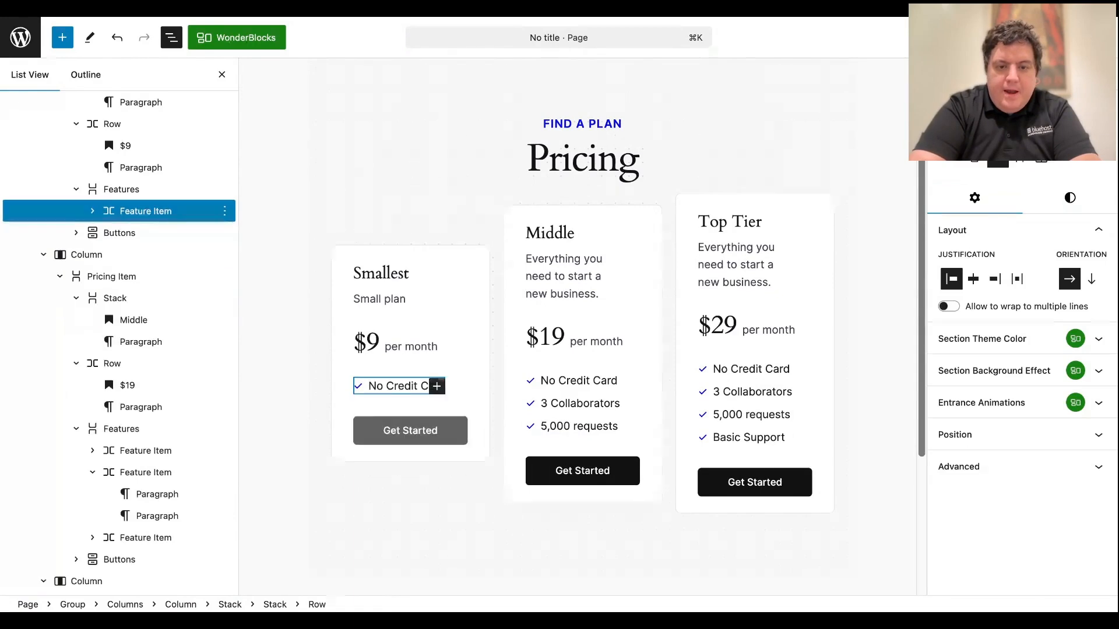
key("super+z")
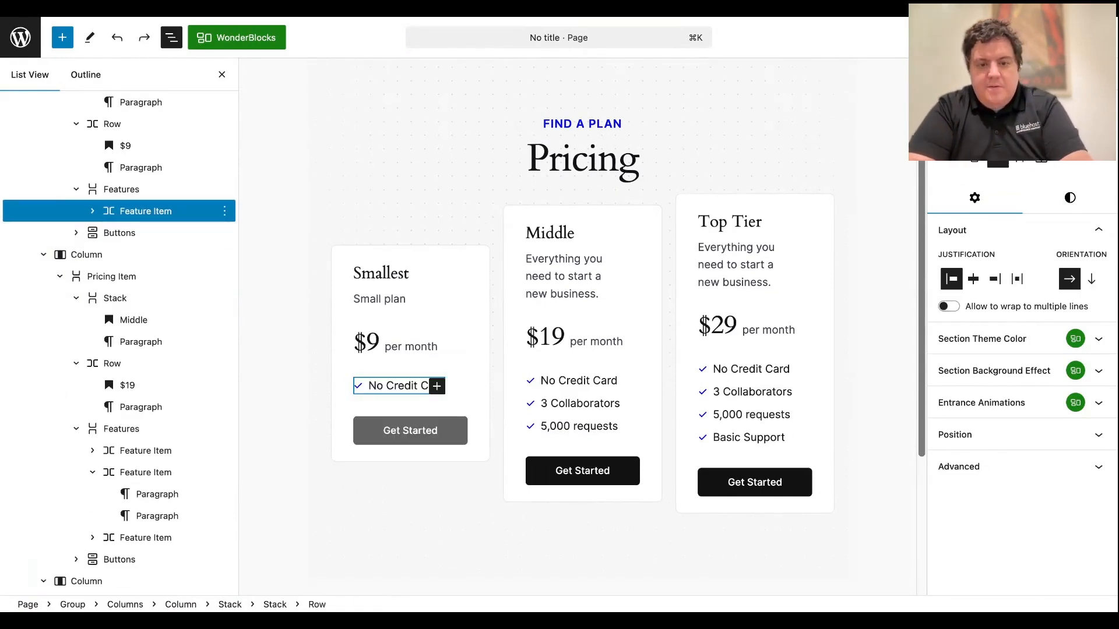
key("super+z")
left_click(292, 516)
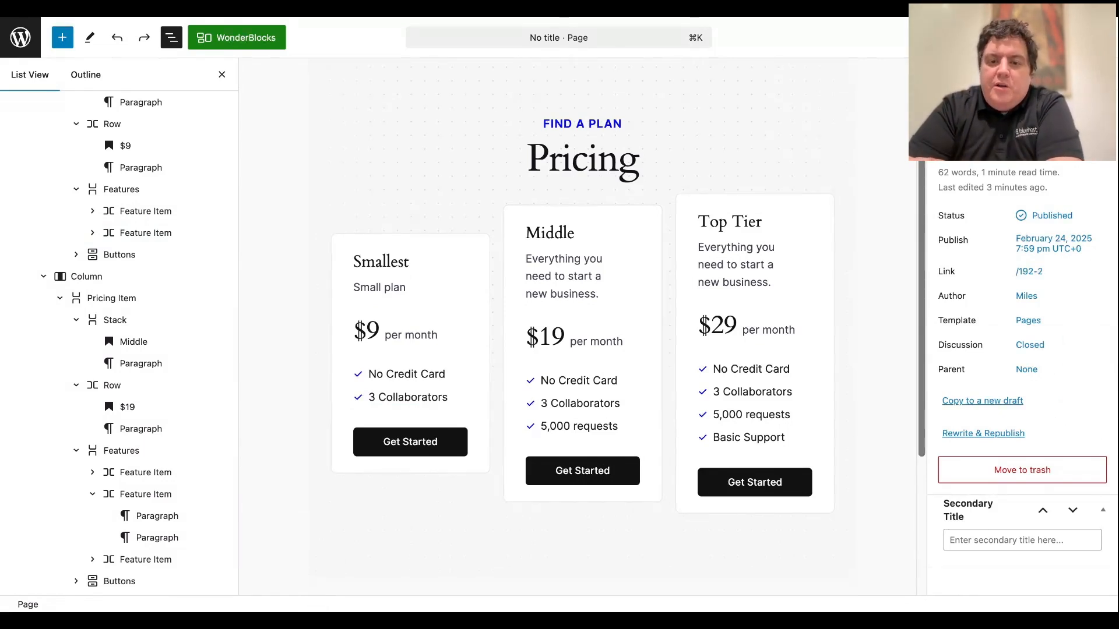
- Examine the block options offered for the Top Tier column and for the Middle card's description paragraph
left_click(698, 217)
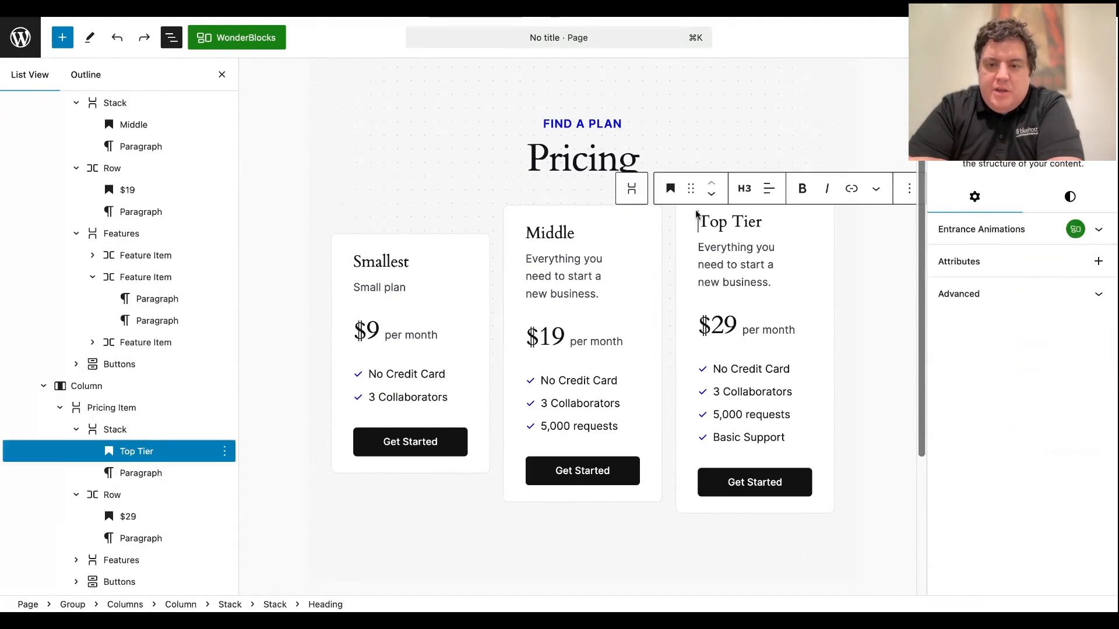
left_click(115, 386)
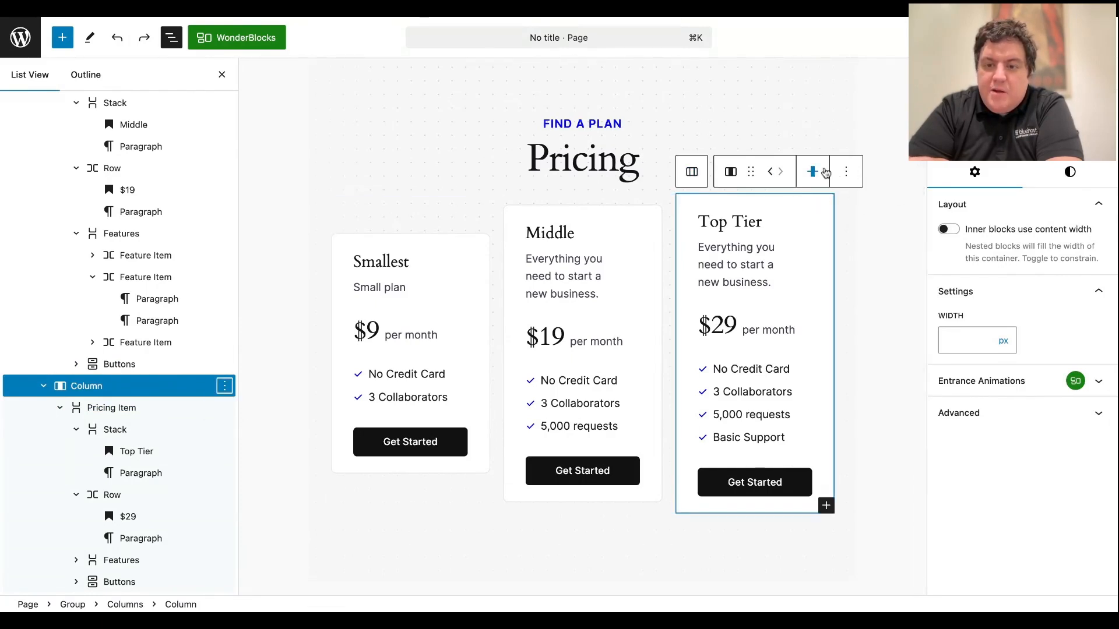
left_click(848, 173)
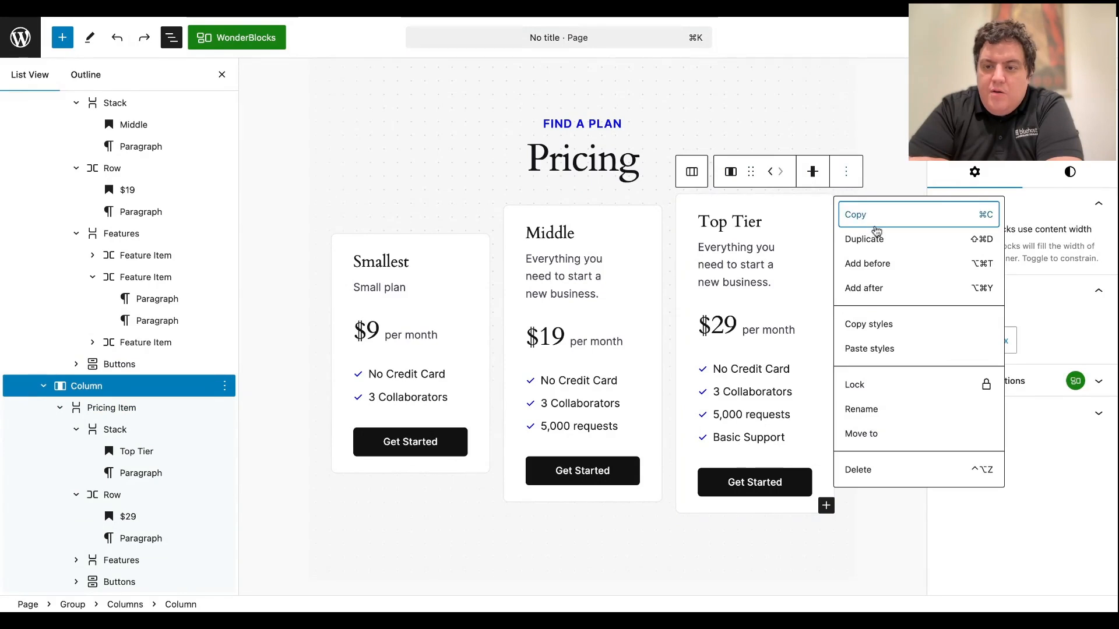
left_click(768, 234)
left_click(549, 301)
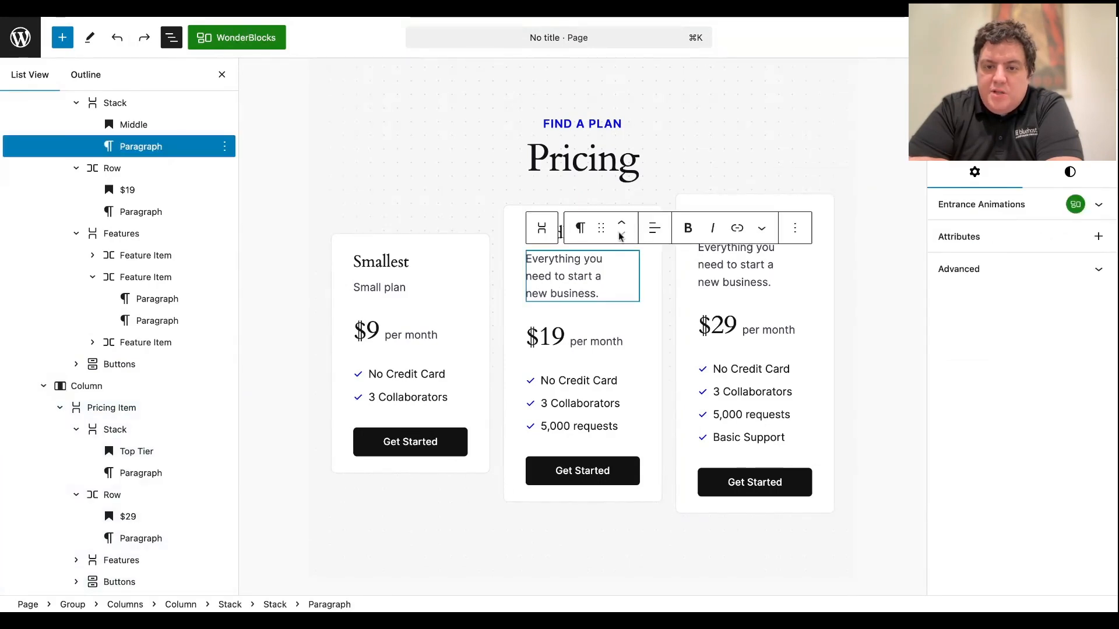
left_click(565, 380)
left_click(561, 263)
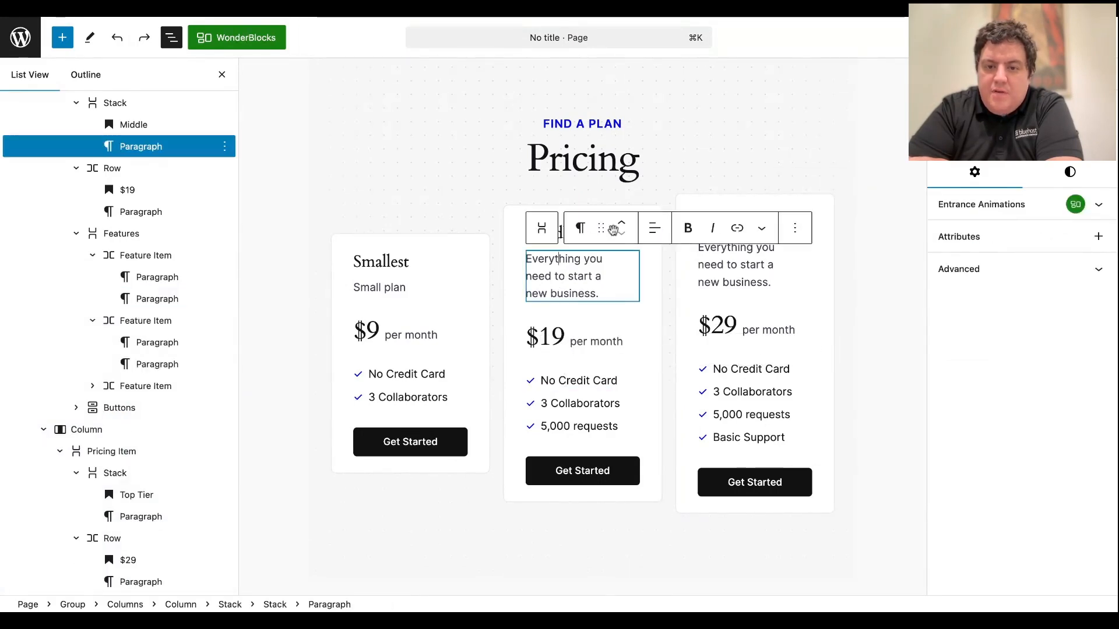
left_click(795, 232)
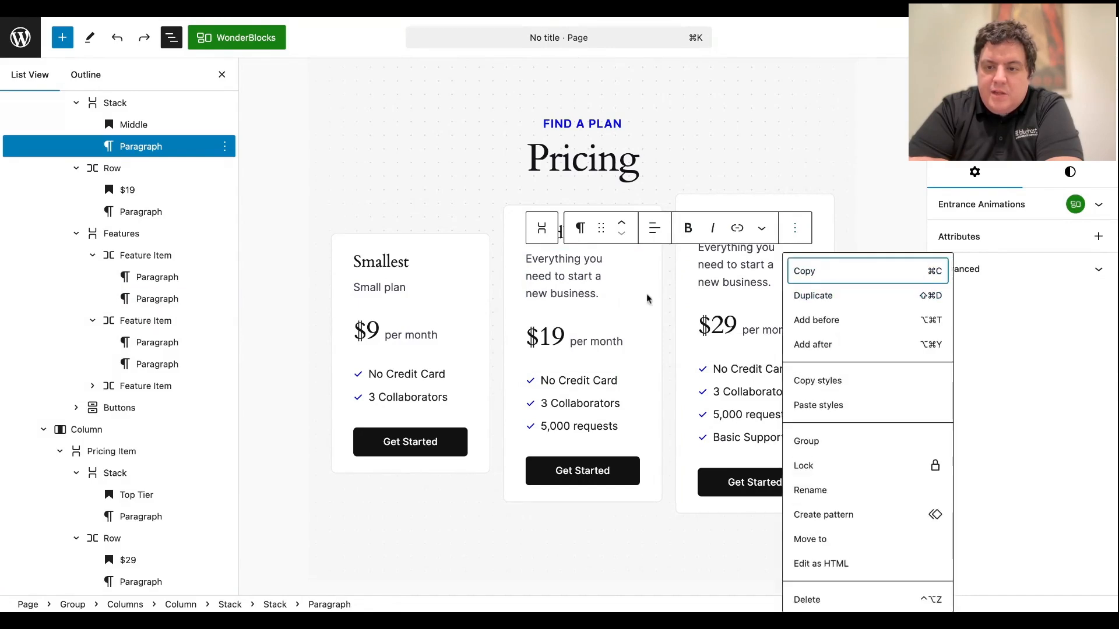
left_click(559, 290)
left_click(360, 288)
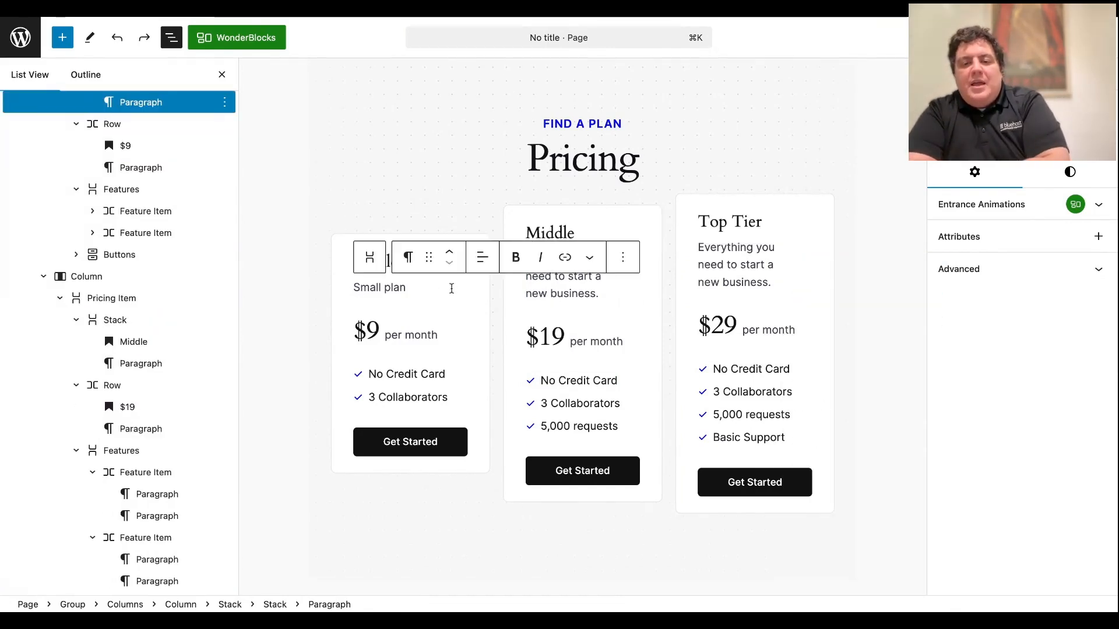
left_click(579, 338)
- Hide the List View and select the Middle card's description paragraph on the canvas
left_click(171, 37)
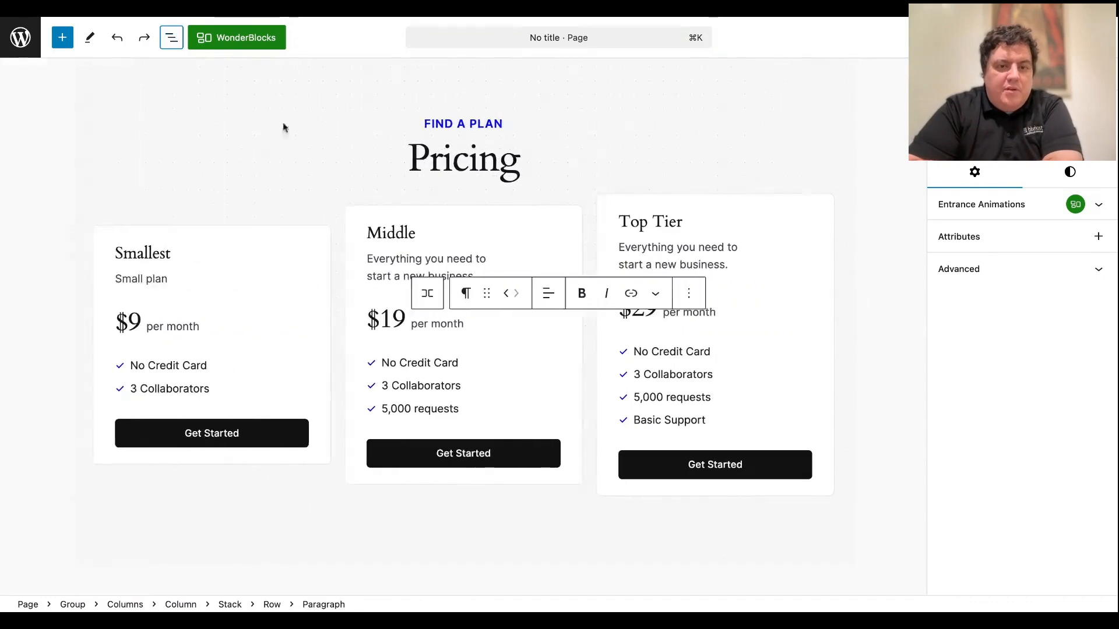
left_click(389, 236)
left_click(414, 322)
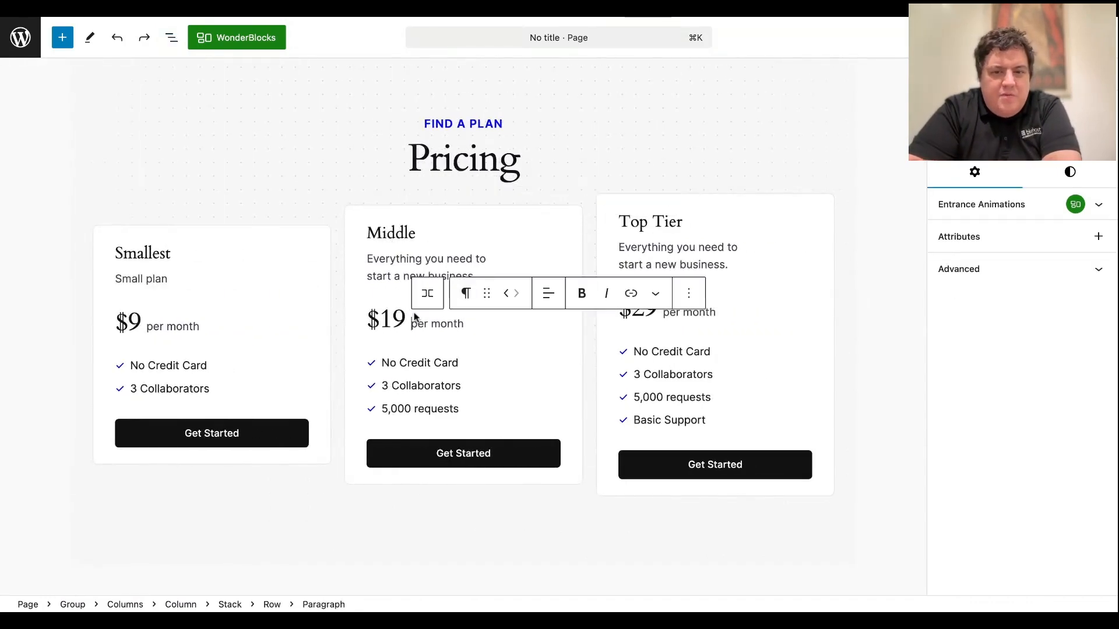
left_click(396, 258)
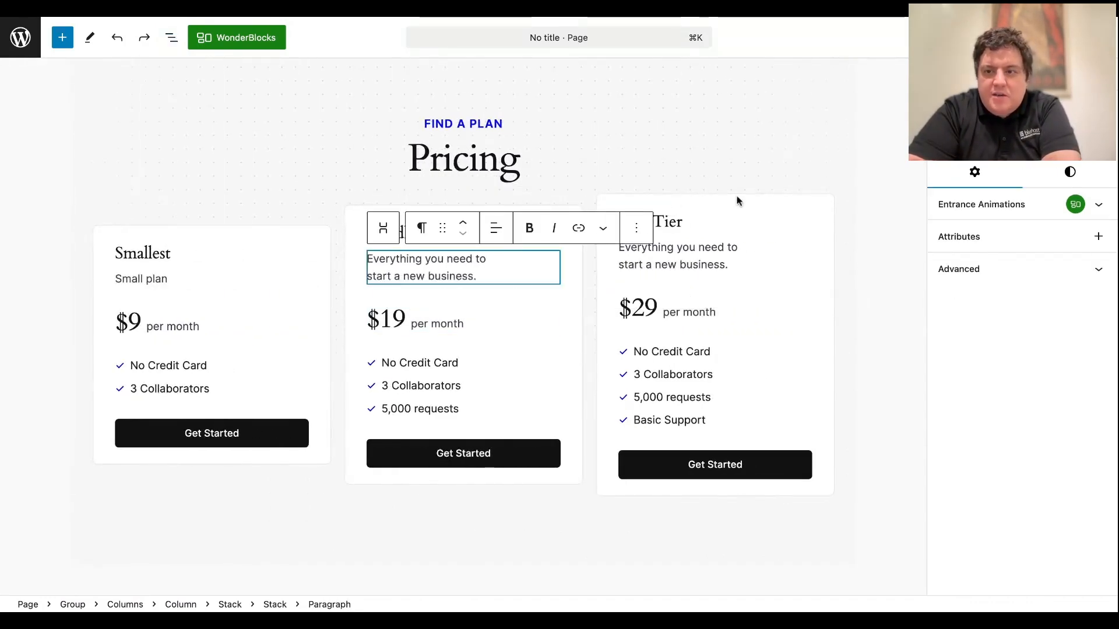
- Switch the editor to the fixed top toolbar and try it on blocks in the pricing cards
left_click(1099, 37)
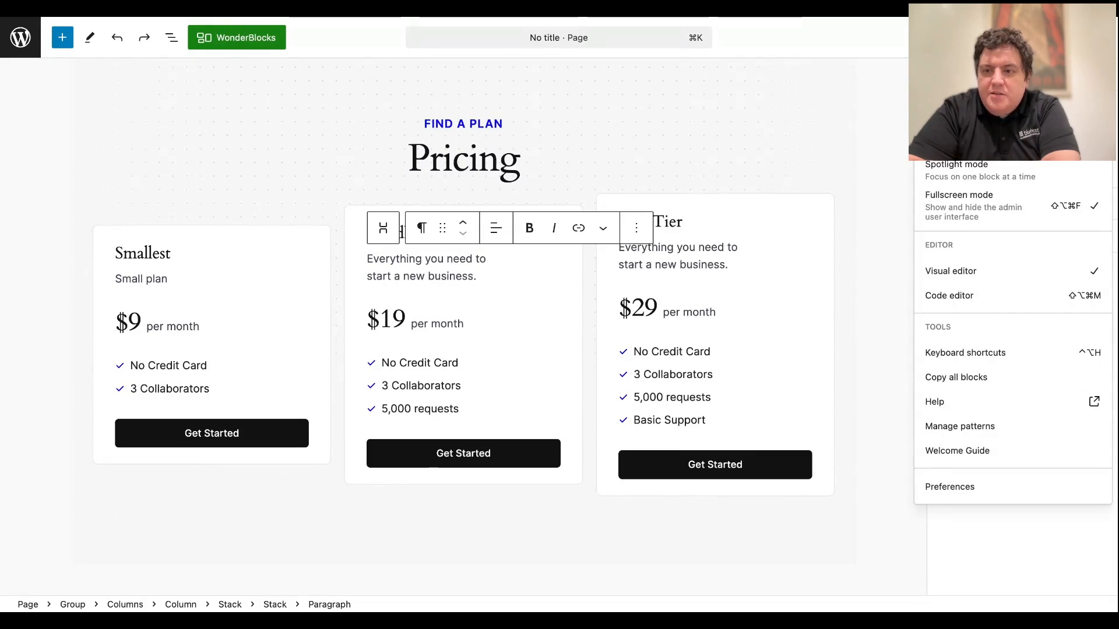
left_click(990, 105)
left_click(991, 105)
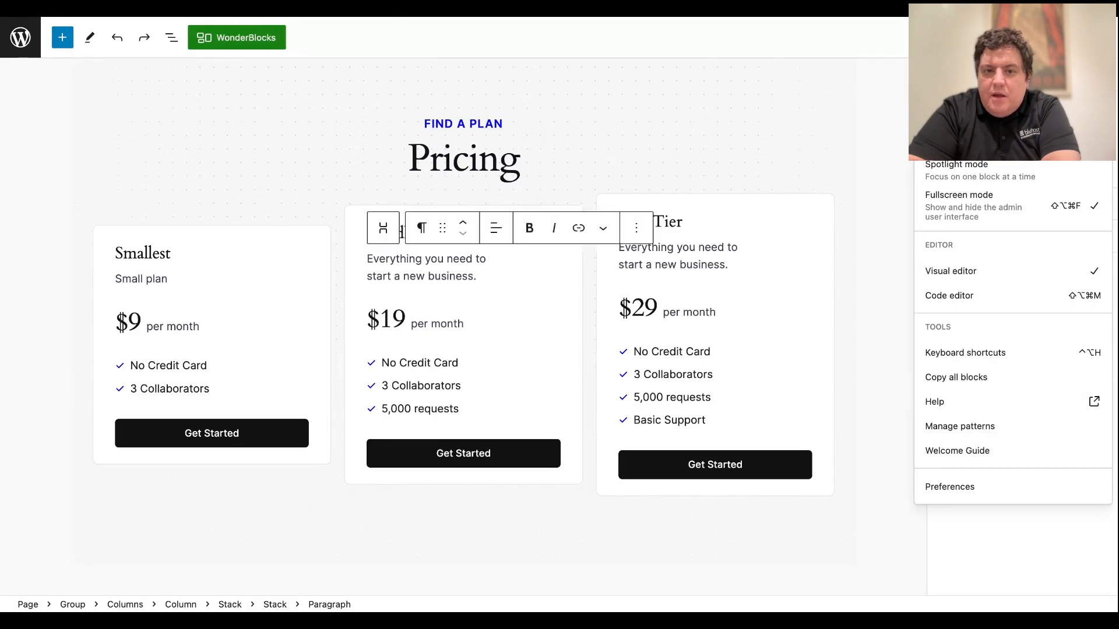
left_click(991, 105)
left_click(410, 236)
left_click(388, 258)
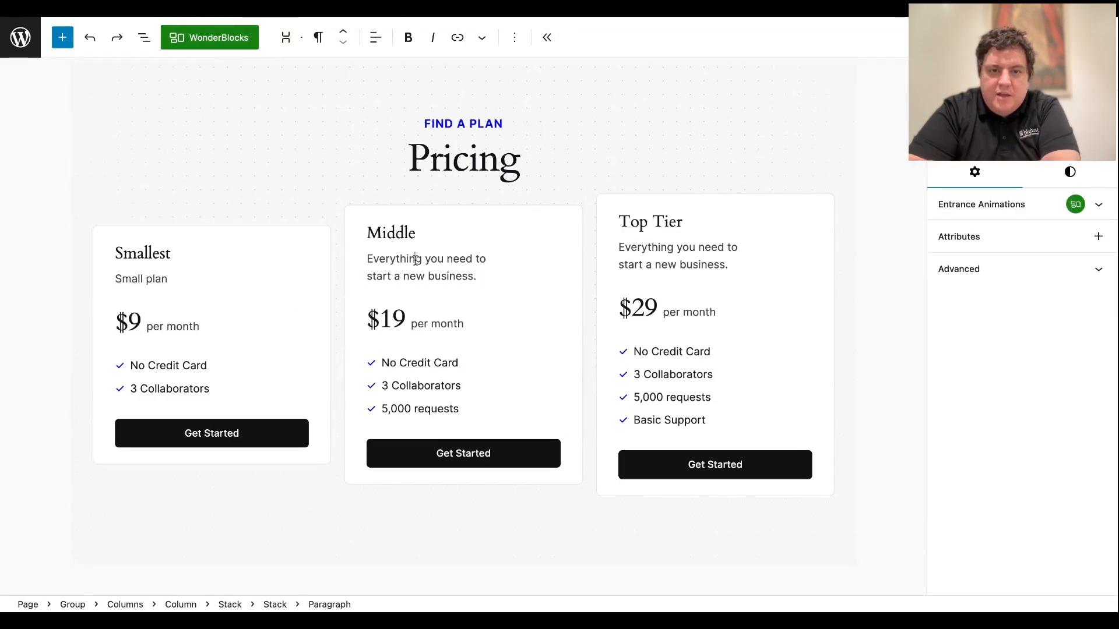
left_click(420, 330)
left_click(418, 274)
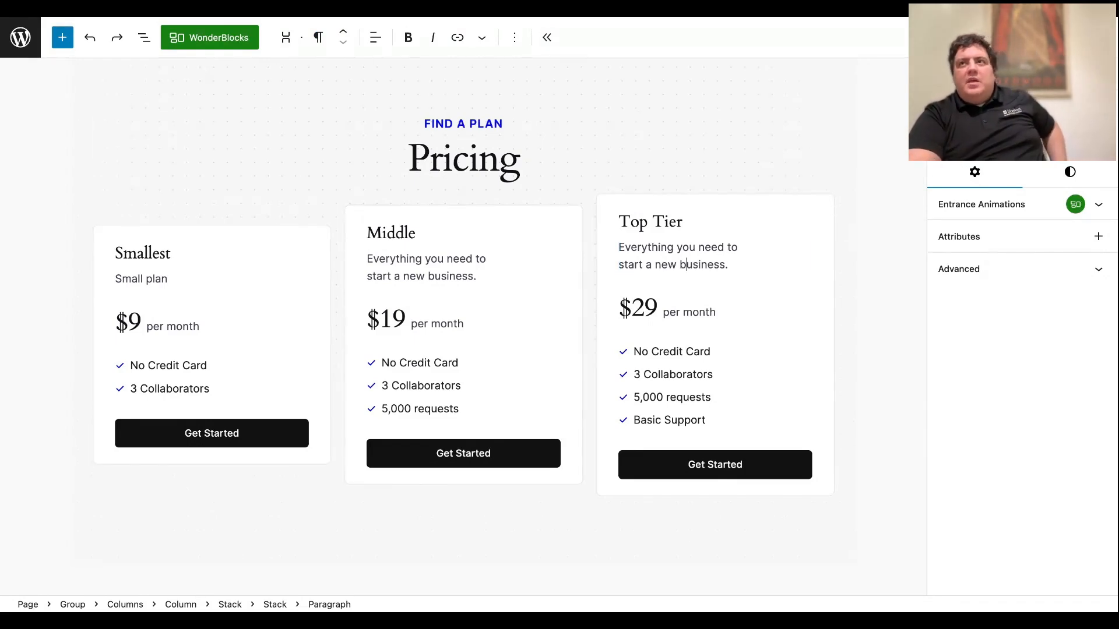
- Try bold formatting on the Middle card's description and remove it again
double_click(399, 258)
left_click(407, 37)
left_click(408, 38)
double_click(389, 261)
triple_click(388, 260)
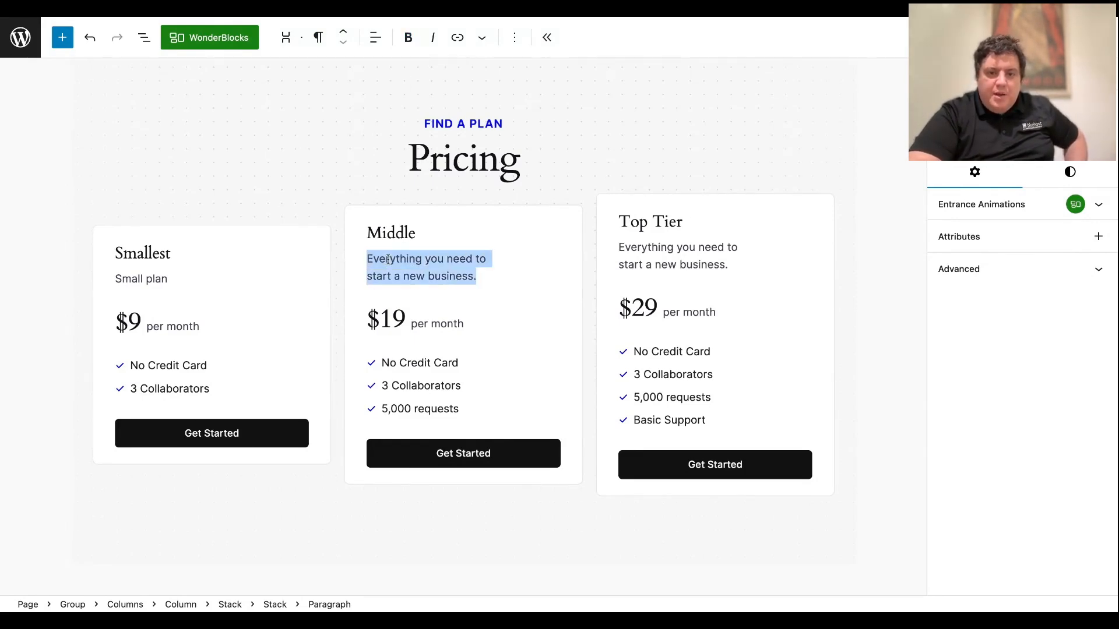
- Switch back to the floating block toolbar and check it on blocks in the Smallest and Middle cards
left_click(1107, 37)
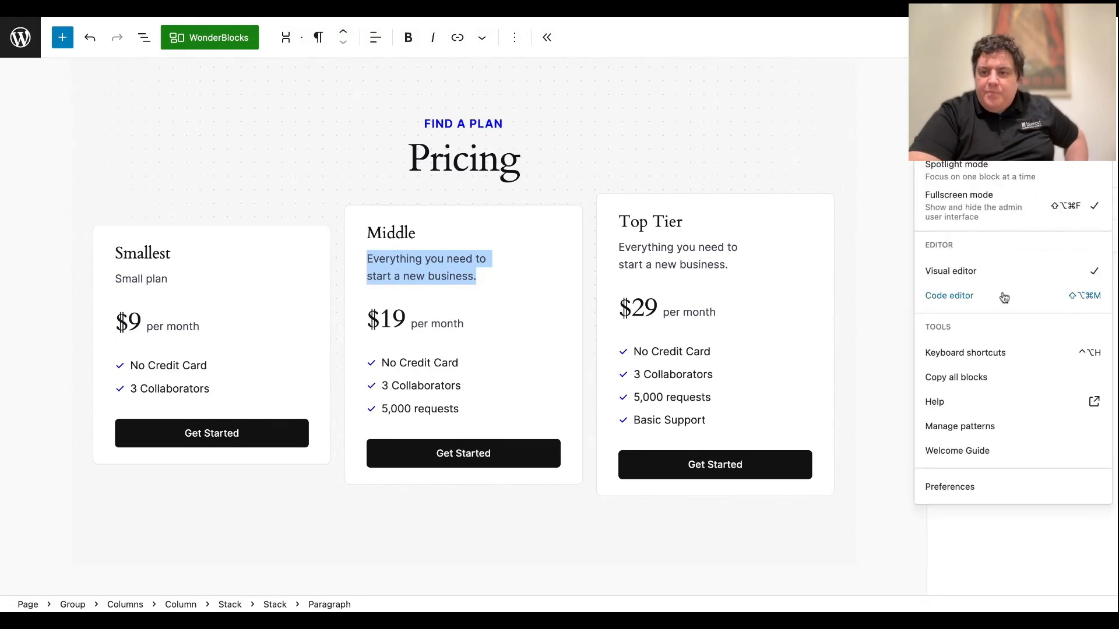
left_click(968, 135)
left_click(416, 380)
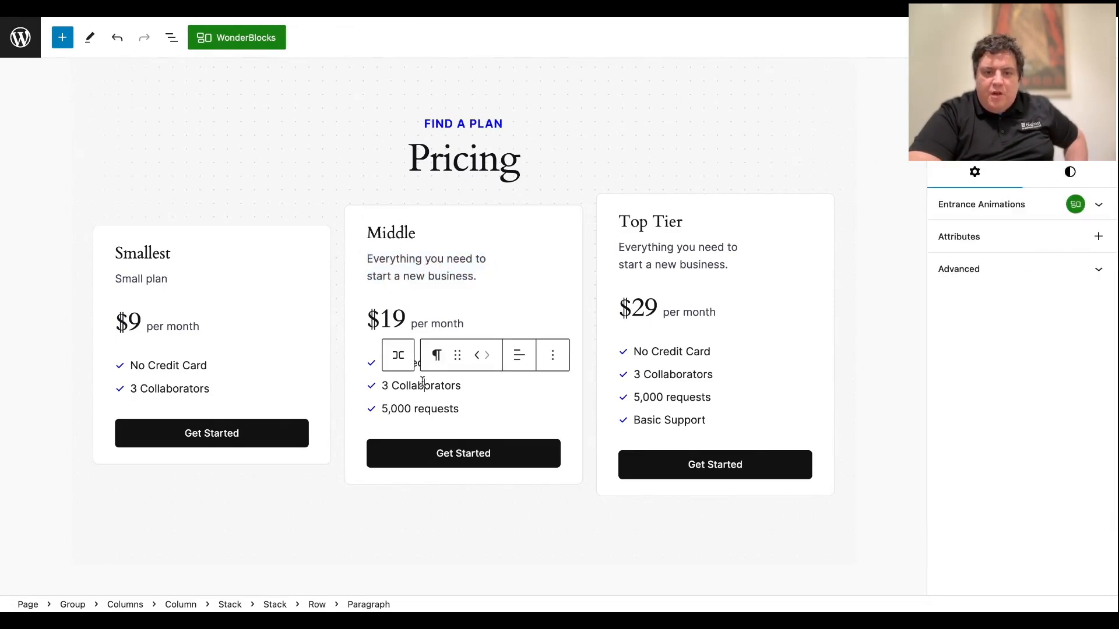
left_click(232, 362)
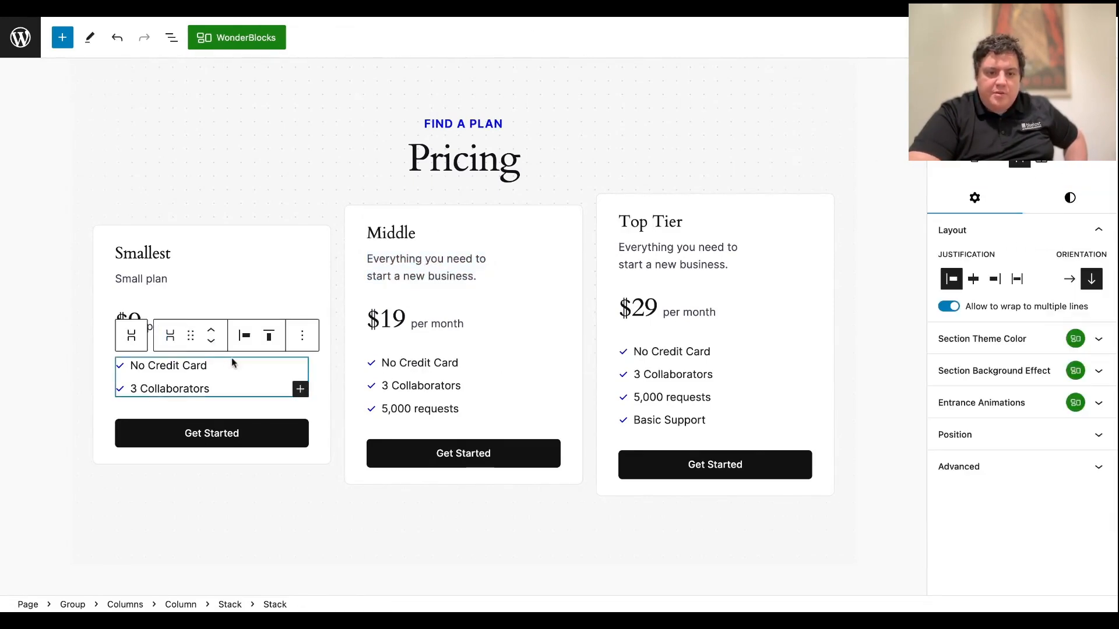
left_click(441, 378)
left_click(425, 235)
left_click(411, 272)
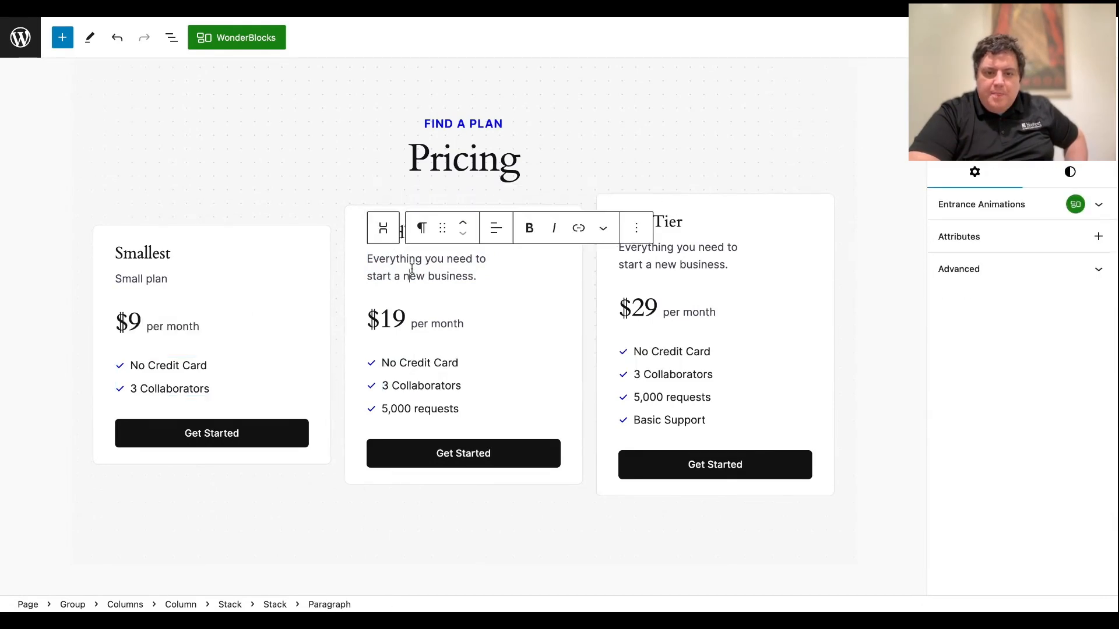
- Try bold formatting on the Middle card's No Credit Card feature and remove it again
left_click(439, 360)
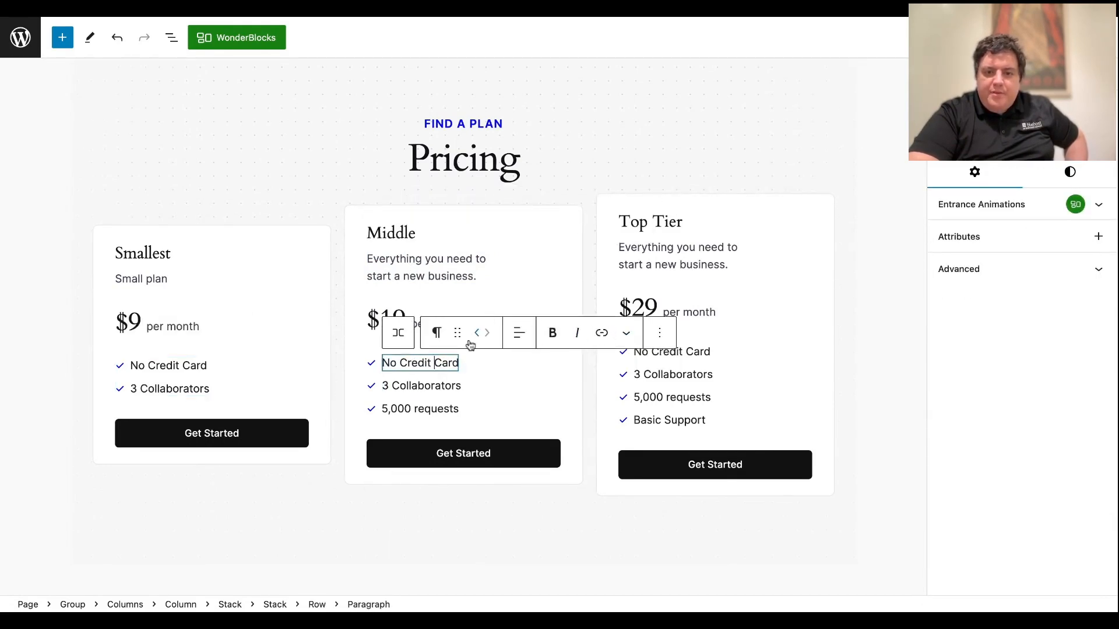
left_click(554, 335)
triple_click(426, 363)
left_click(550, 336)
left_click(550, 337)
left_click(449, 369)
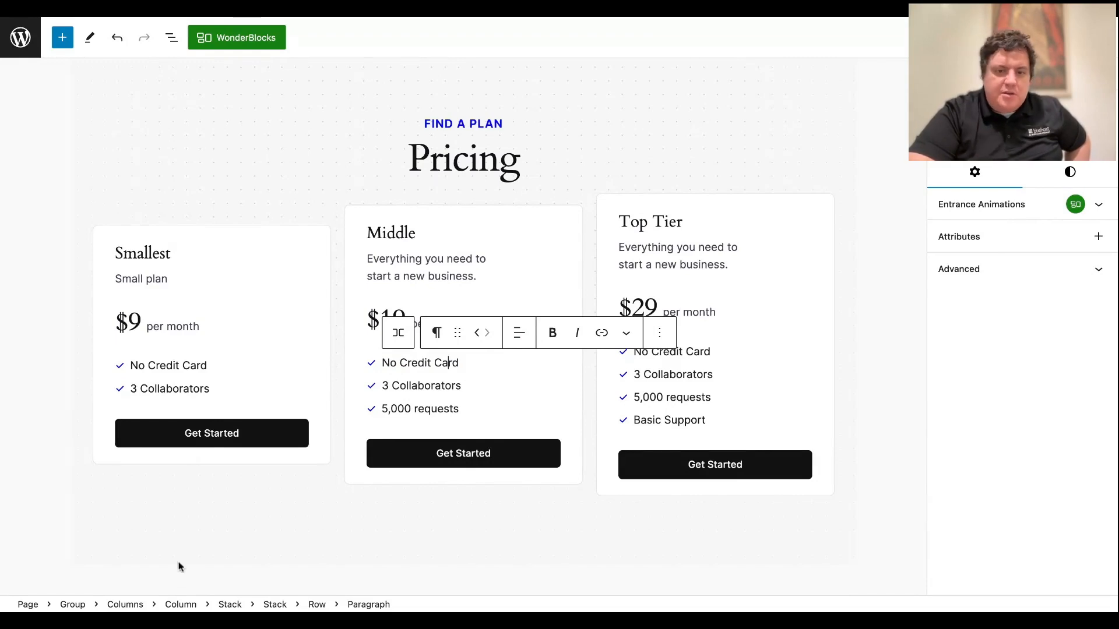
- Try selecting all the blocks inside the Middle card together, then return to its price line
left_click_drag(361, 235, 515, 454)
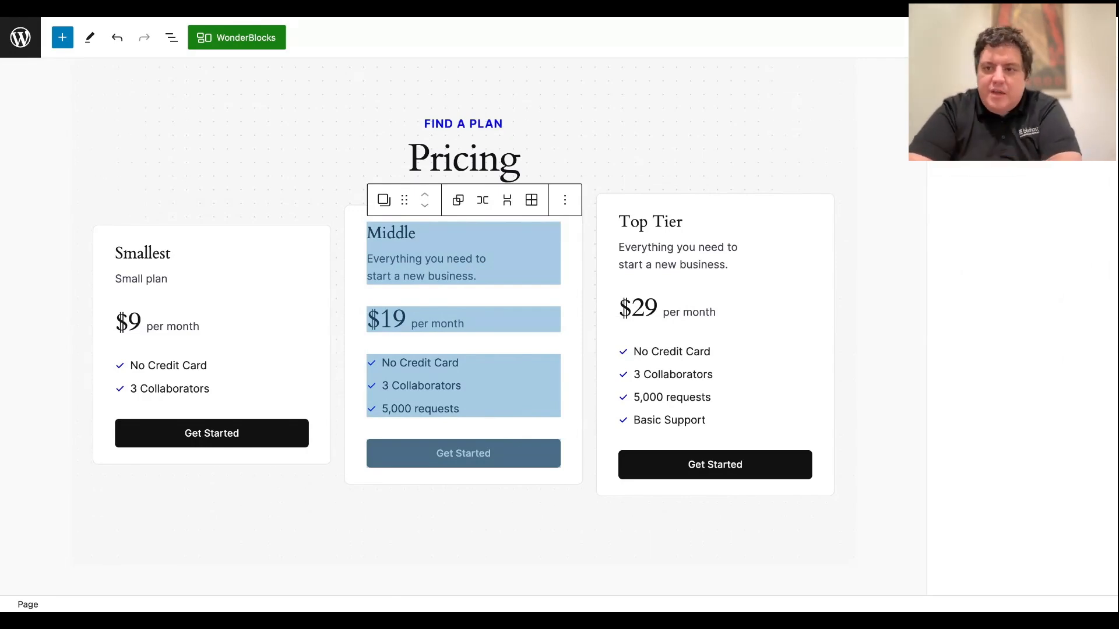
left_click_drag(514, 454, 492, 324)
left_click(492, 324)
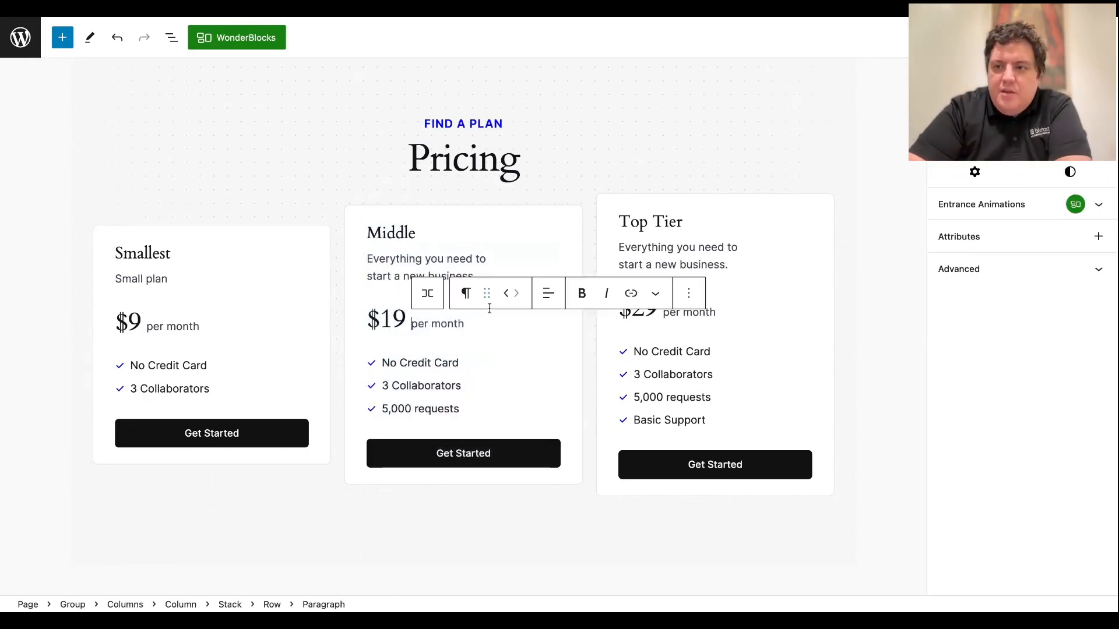
- Select the Pricing heading and review the editor's view, mode and tool options
left_click(734, 60)
left_click(1101, 37)
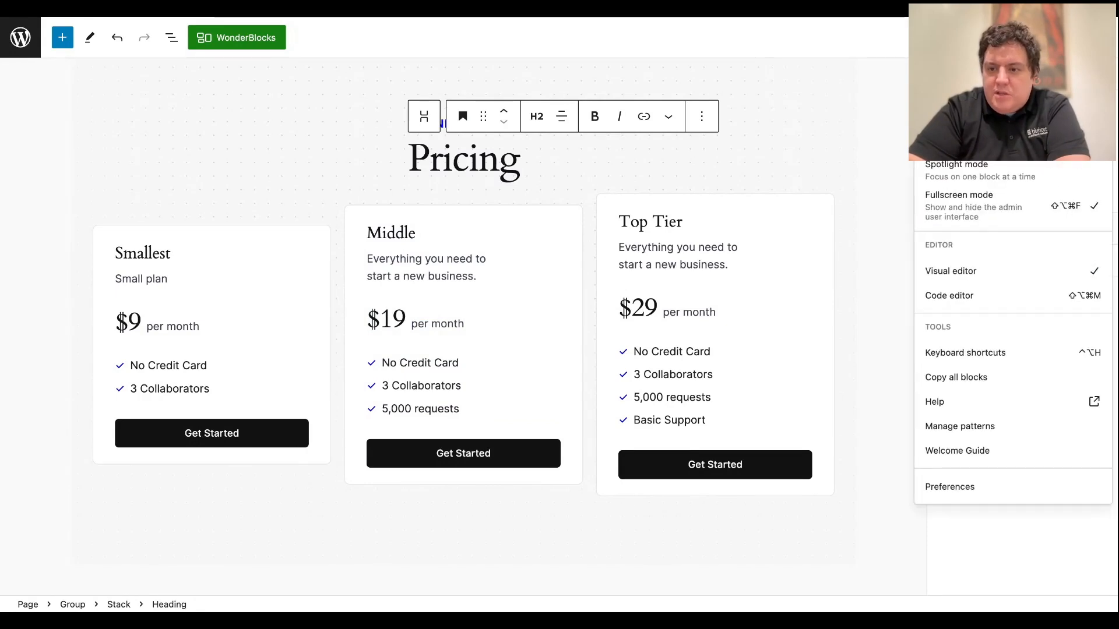
key("Escape")
left_click(1101, 37)
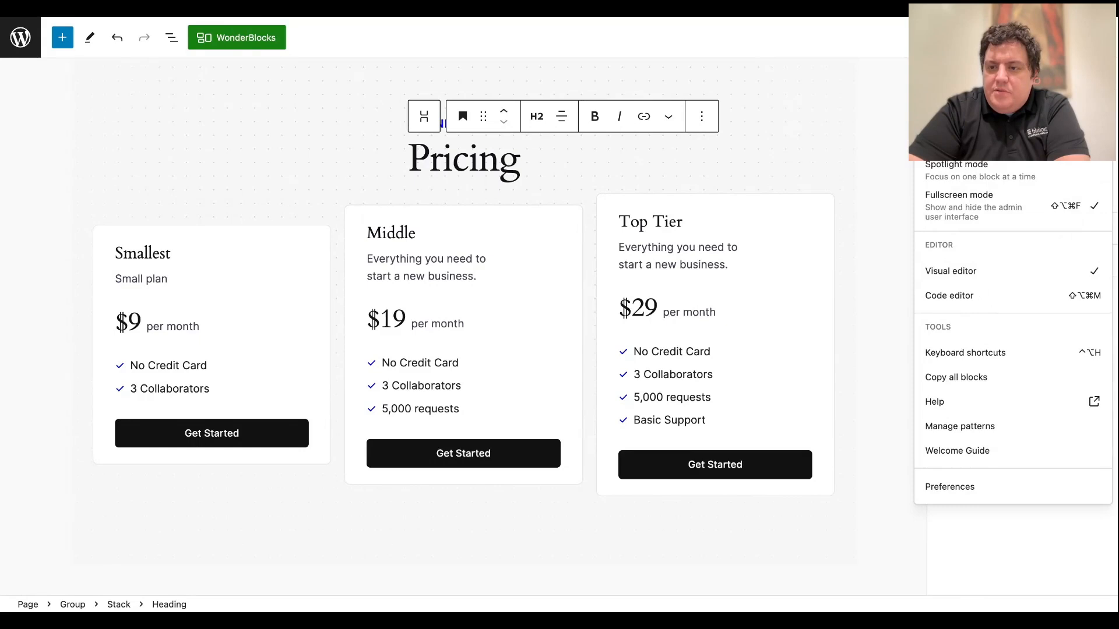
key("Escape")
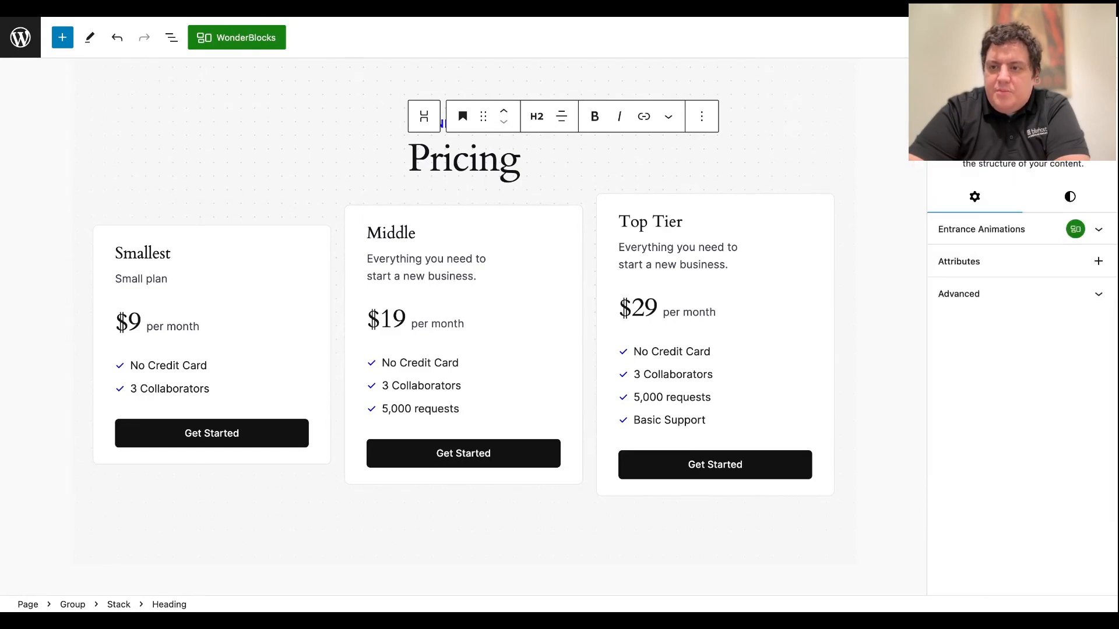
- Open the editor's keyboard shortcuts reference, read through the global and text formatting sections, and close it
left_click(1101, 37)
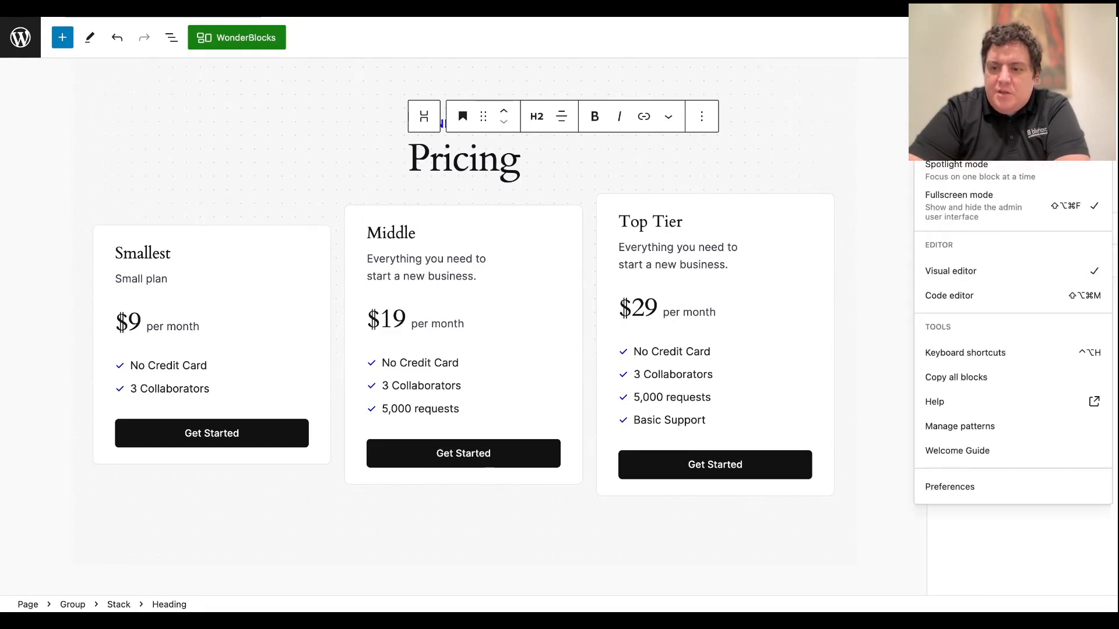
left_click(1016, 355)
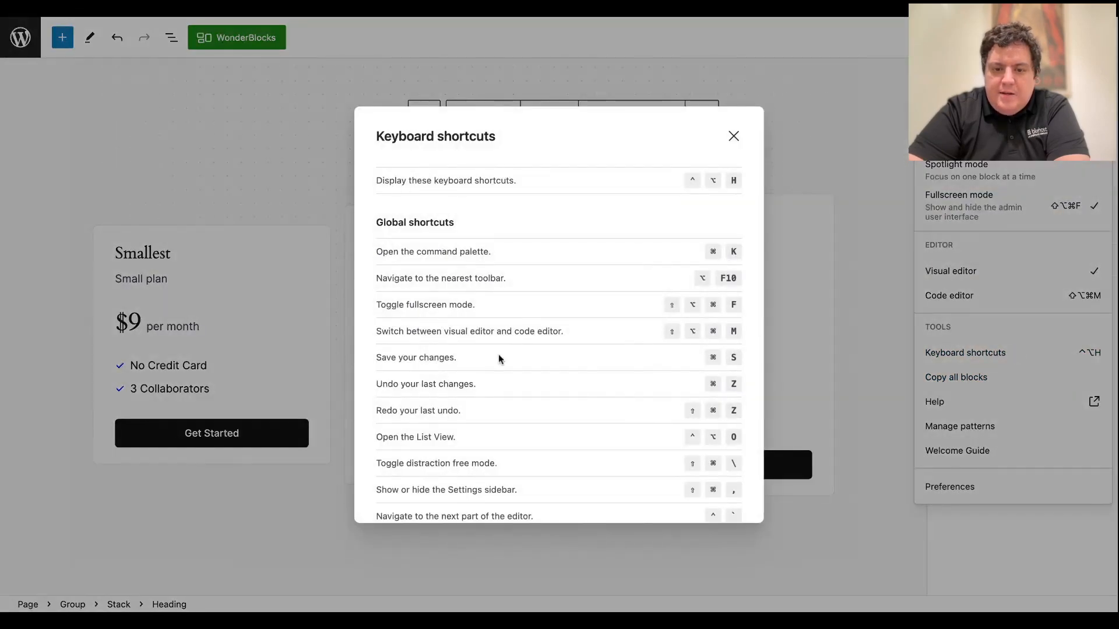
scroll(495, 373, "down", 5)
scroll(492, 396, "down", 10)
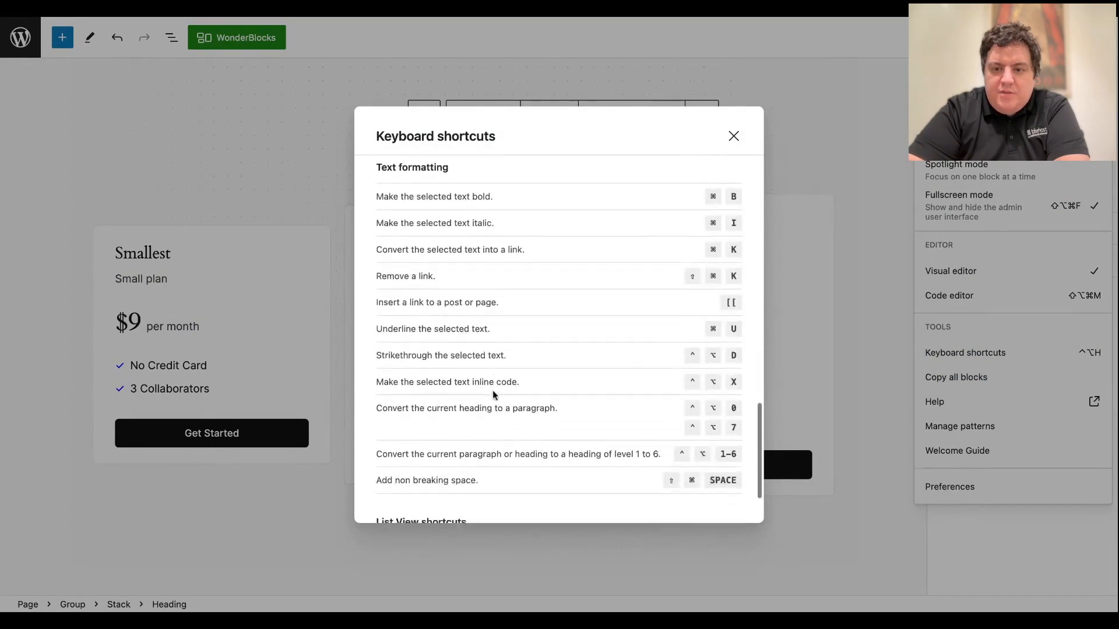
scroll(492, 395, "up", 15)
scroll(491, 350, "up", 2)
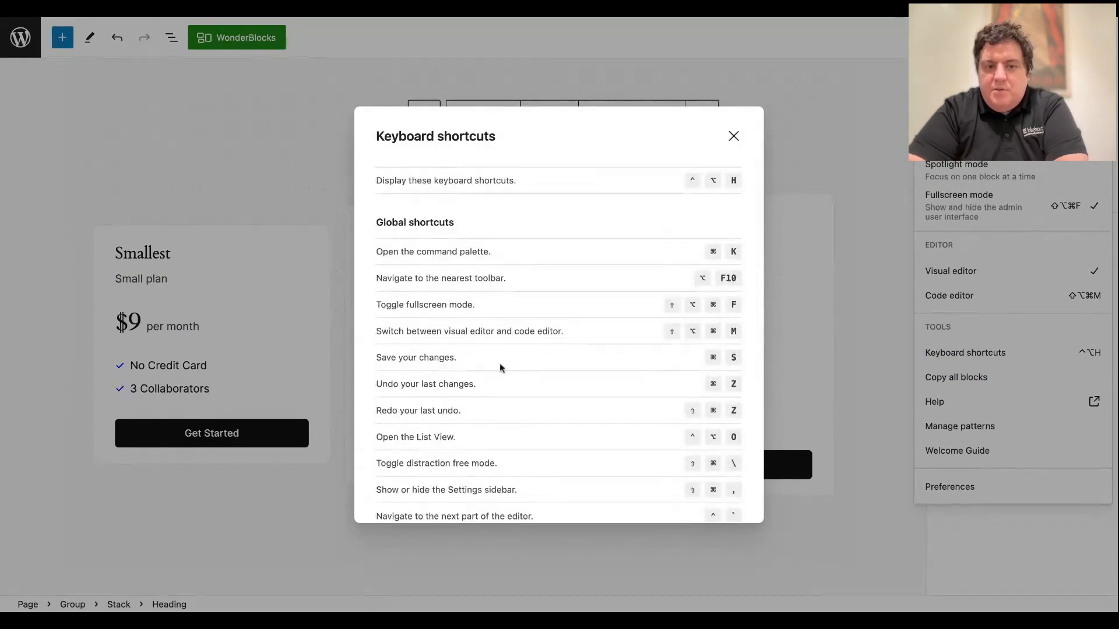
left_click(734, 137)
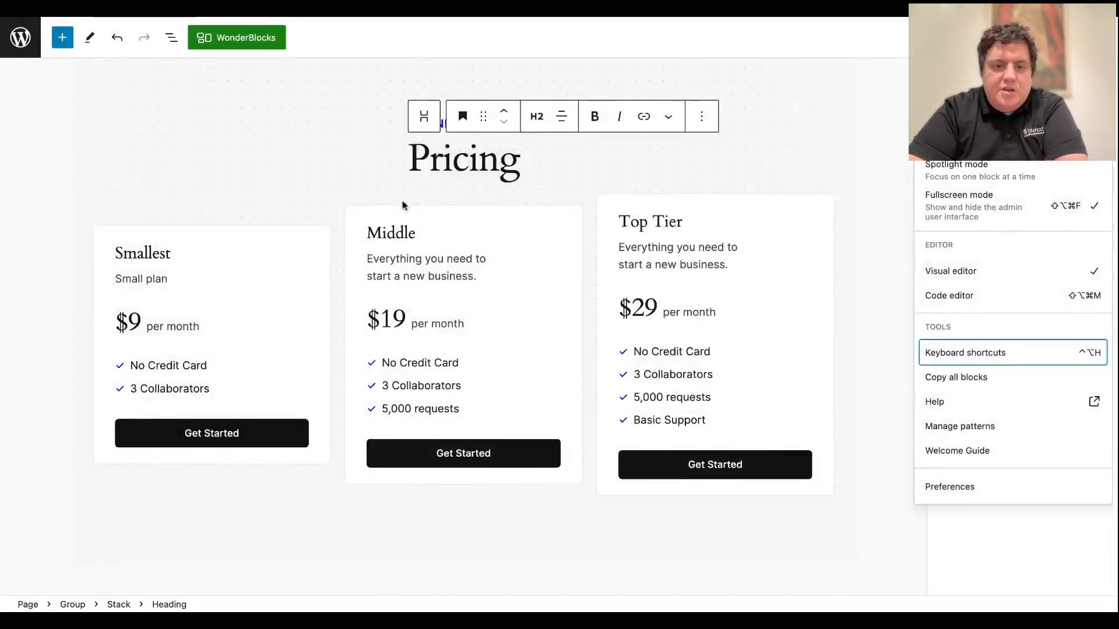
- Check the block toolbar on the Middle and Top Tier card descriptions, and look at the editor options once more
left_click(448, 246)
left_click(438, 267)
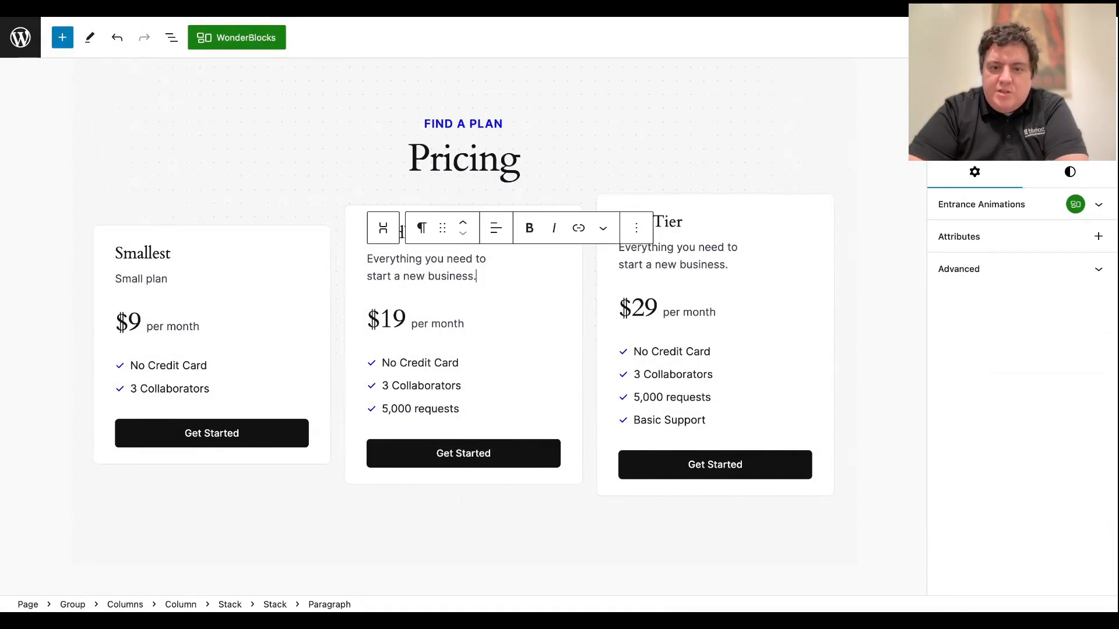
left_click(720, 265)
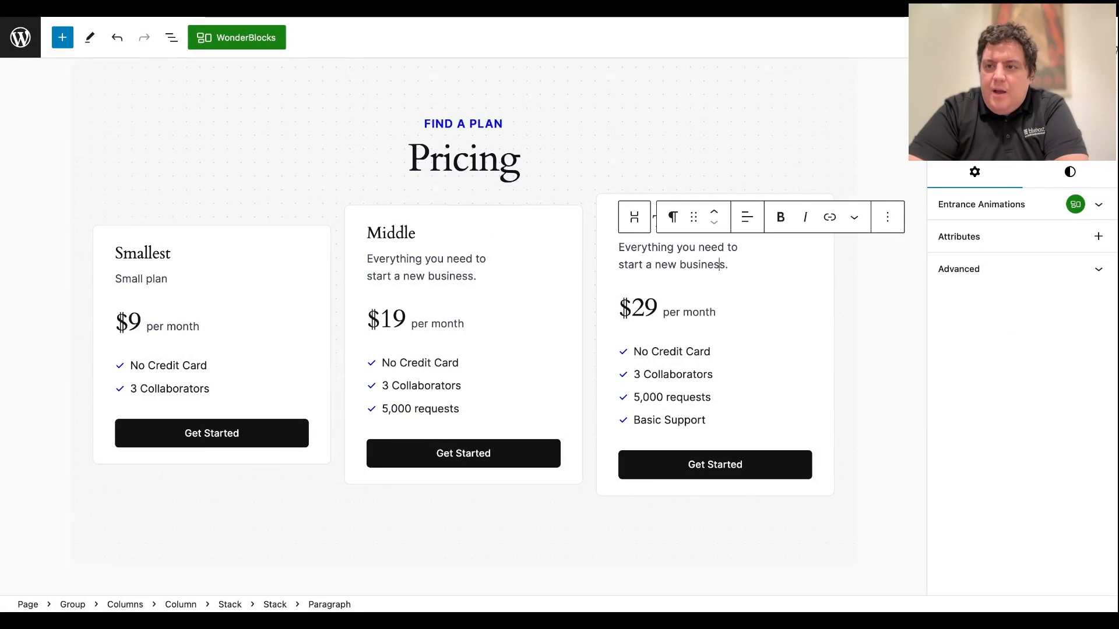
left_click(1103, 38)
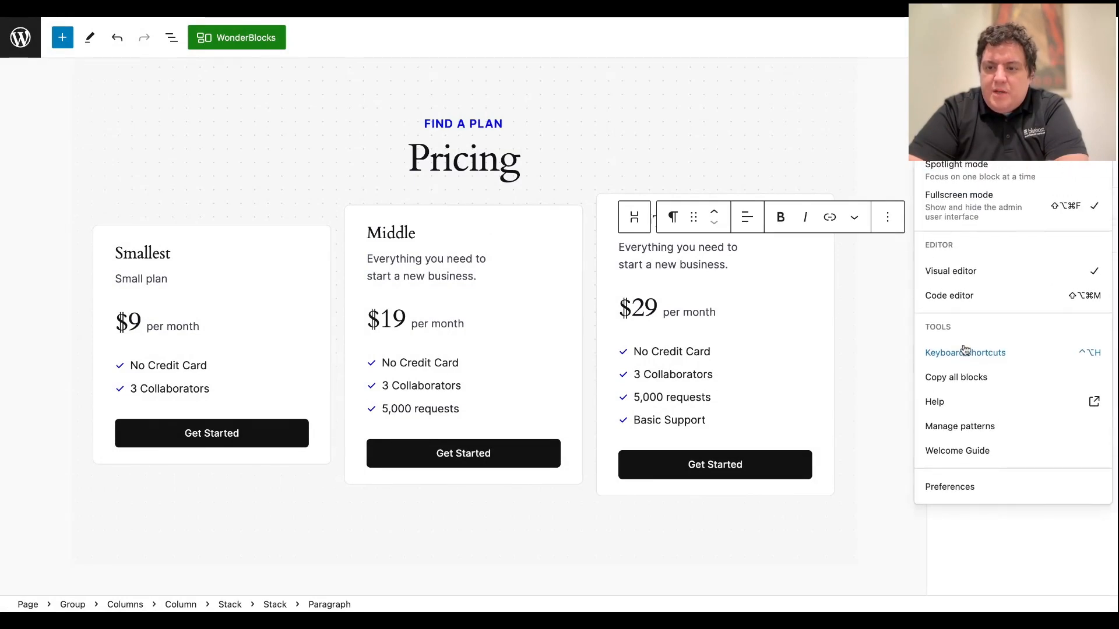
key("Escape")
- Move the selection block by block through the Top Tier card from its description down to the Get Started button
key("Up")
key("Down")
key("Down")
key("Down")
key("Down")
key("Down")
key("Down")
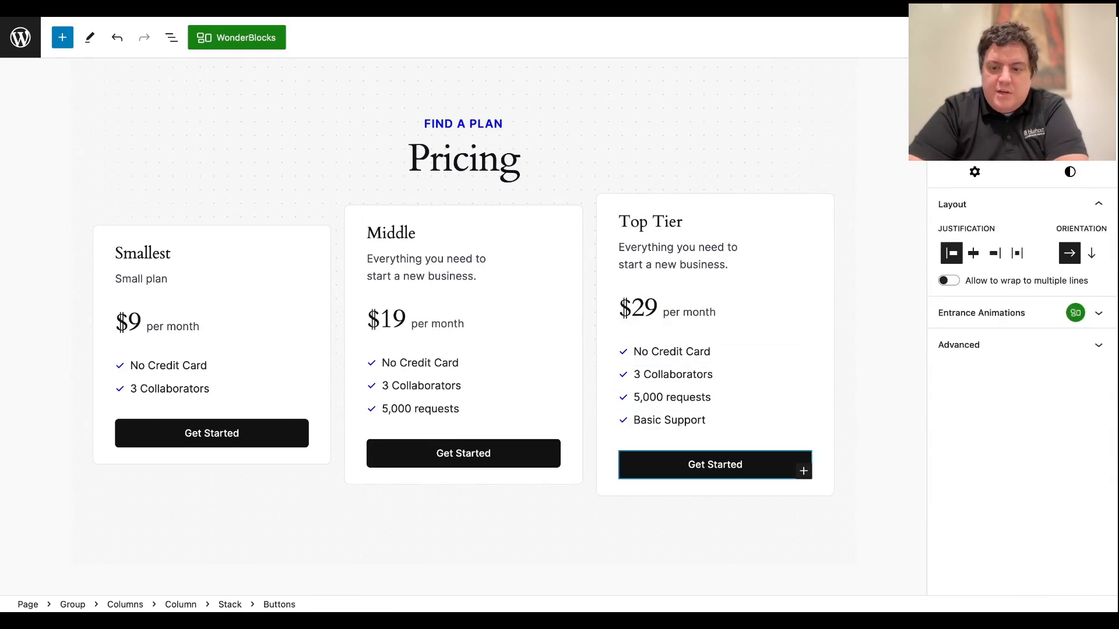
key("Up")
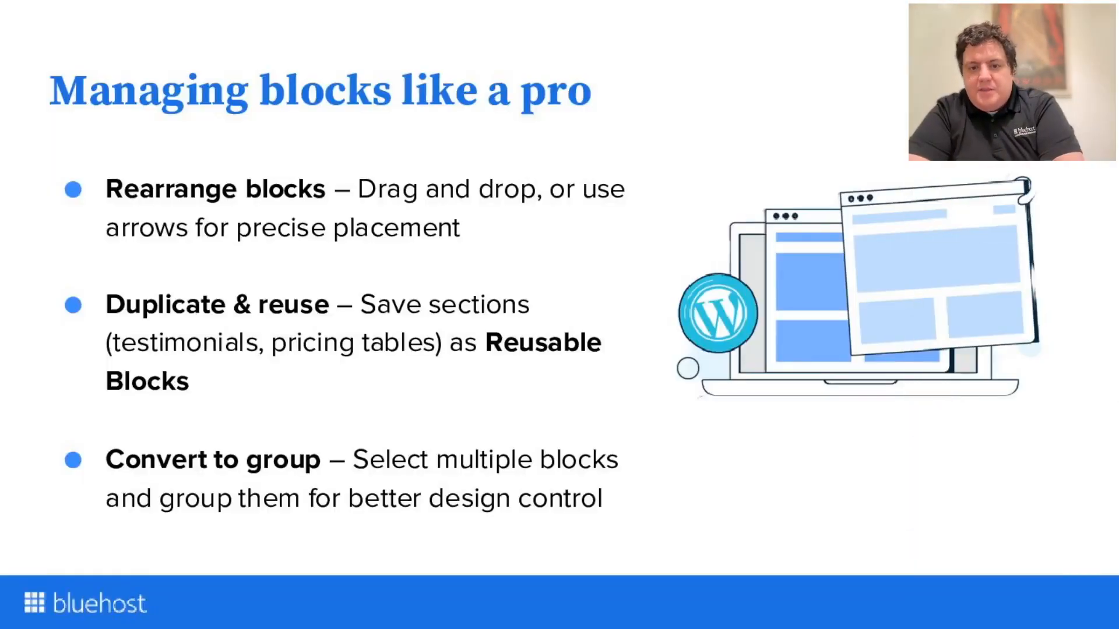
key("Right")
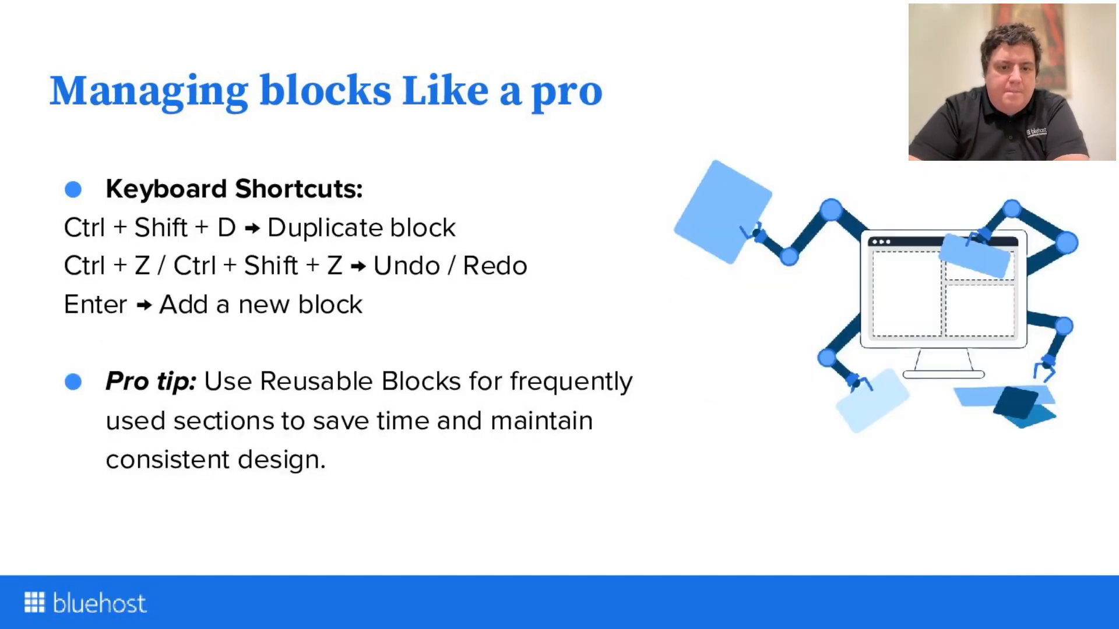
key("Right")
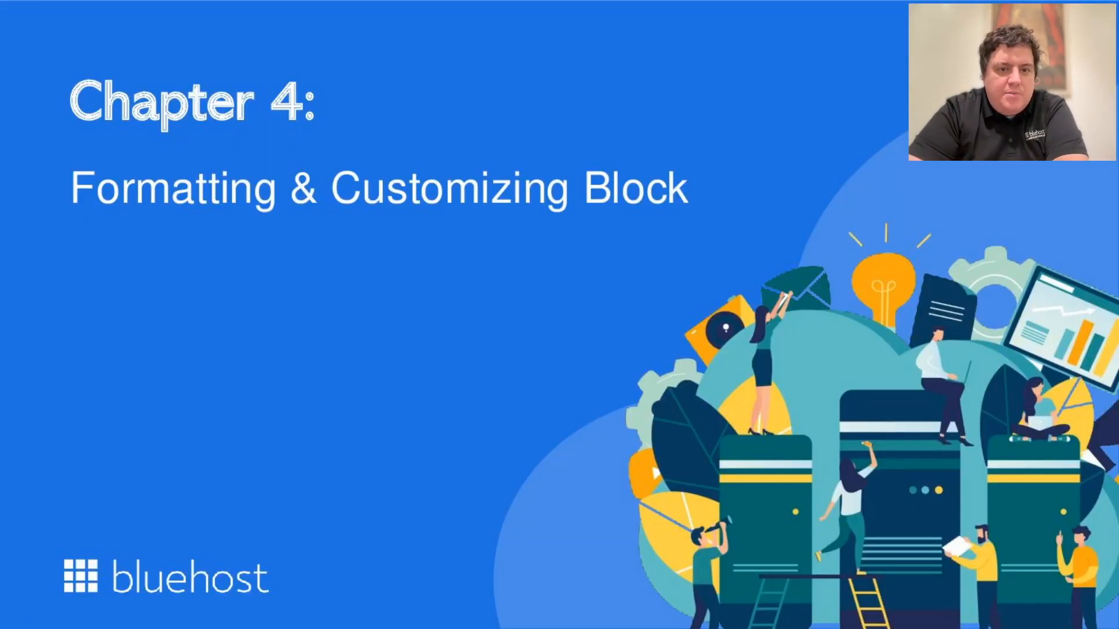
key("Right")
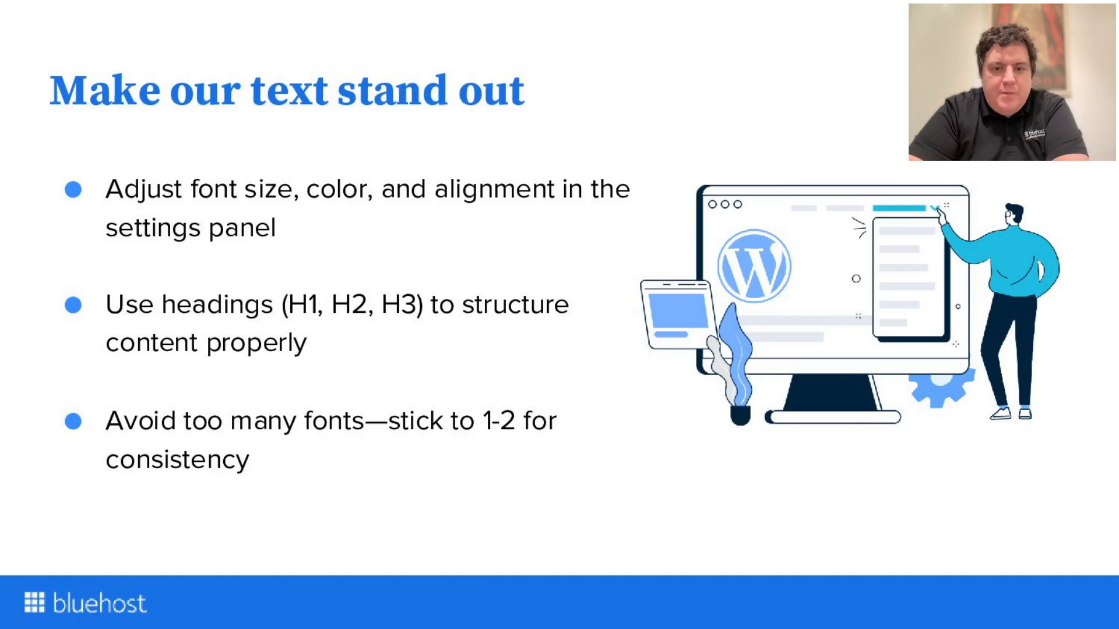
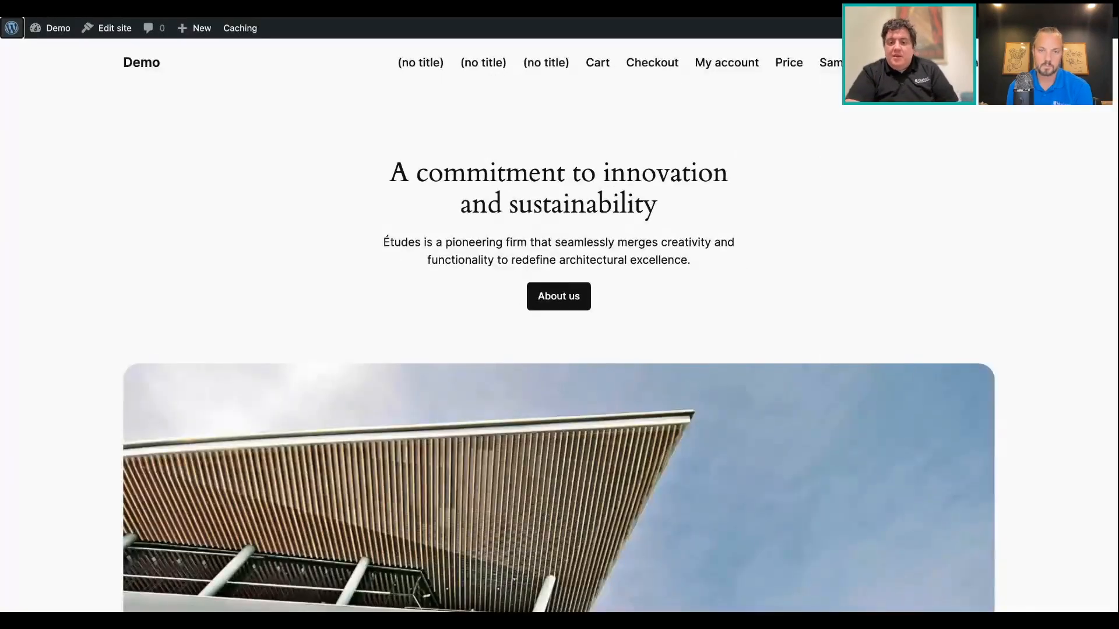
- Look over the demo site's published home page down to the Watch, Read, Listen section and back up
scroll(440, 326, "down", 15)
scroll(440, 326, "down", 3)
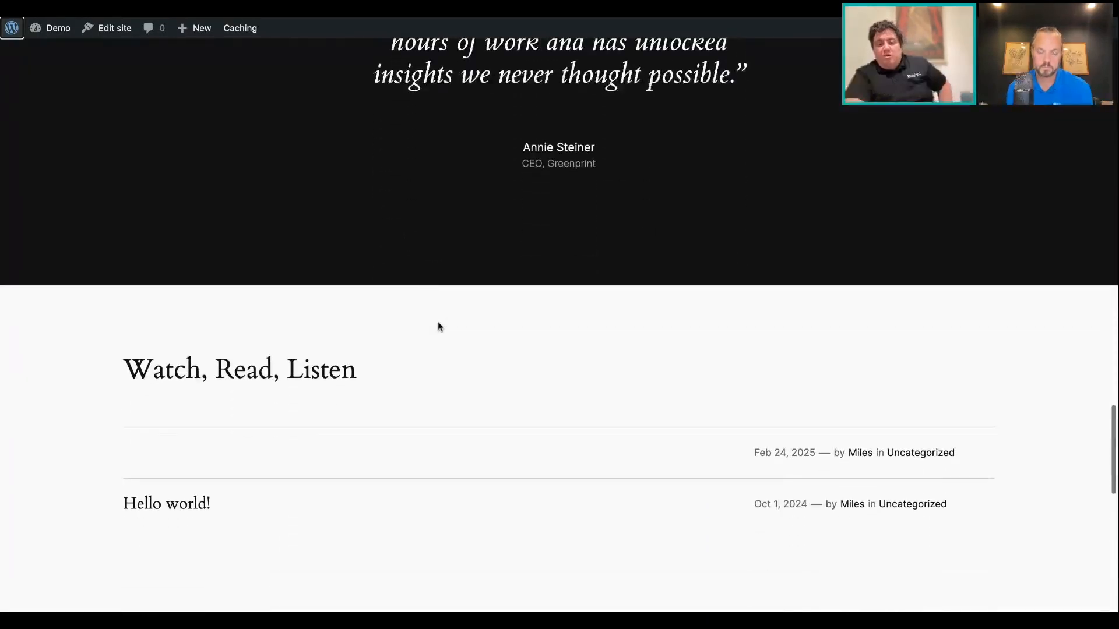
scroll(90, 421, "up", 20)
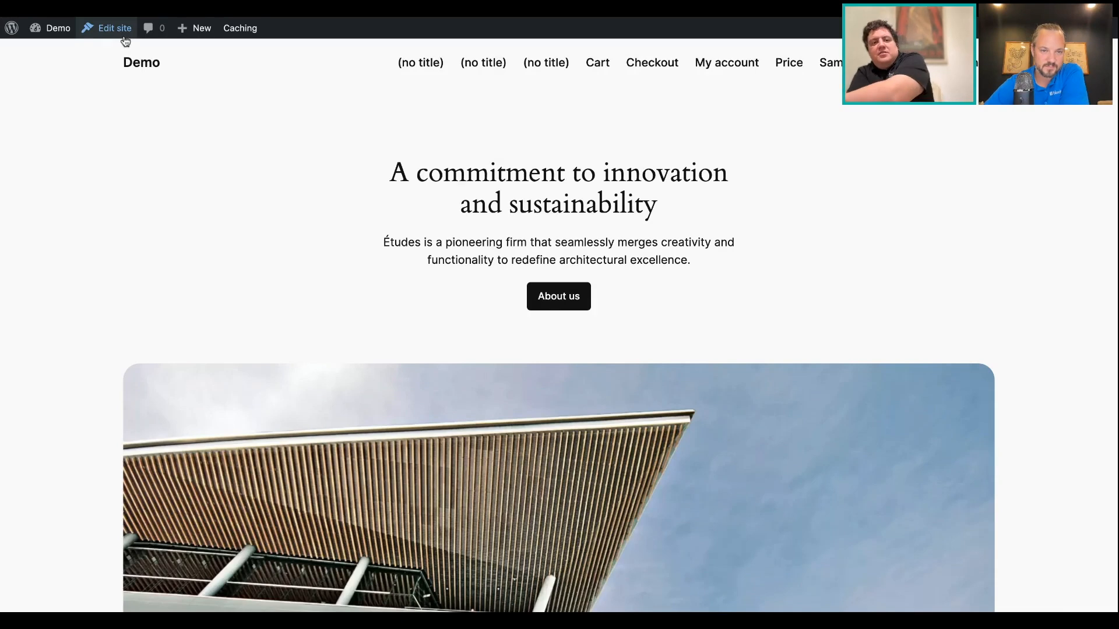
- Check the dashboard's Appearance options, then open the site's Blog Home template for editing and look at its alternative designs
left_click(57, 35)
mouse_move(76, 262)
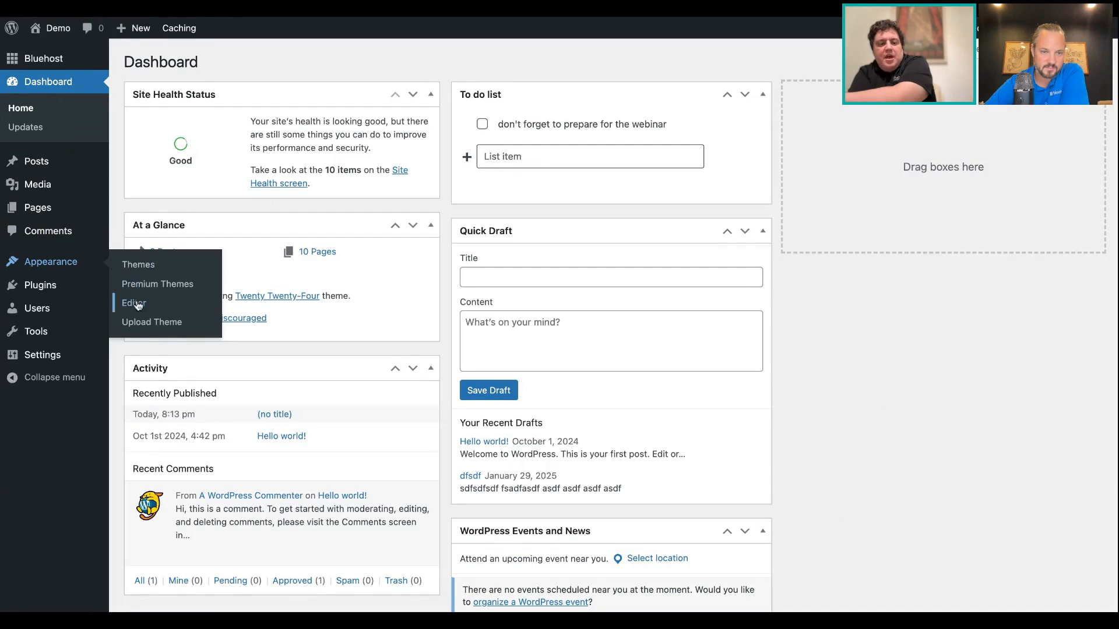
left_click(54, 36)
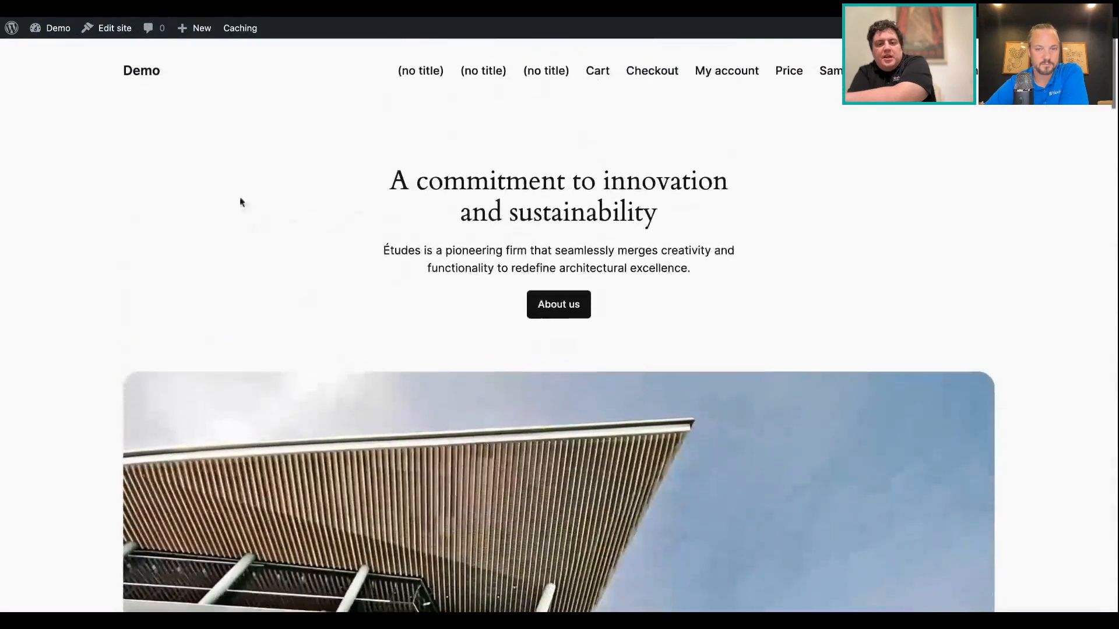
left_click(114, 28)
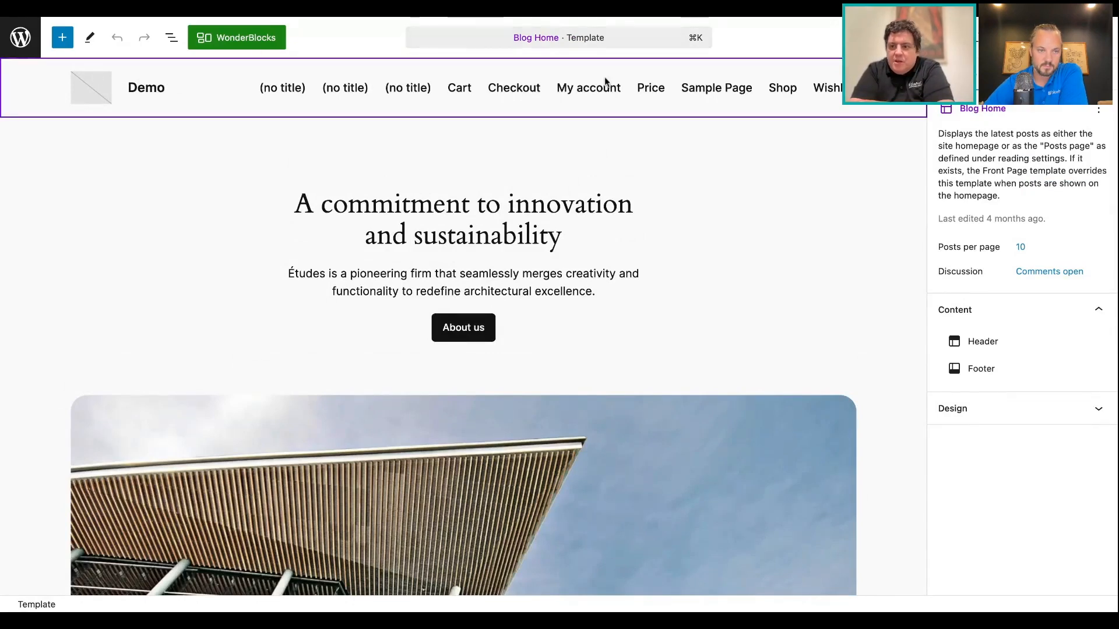
left_click(987, 407)
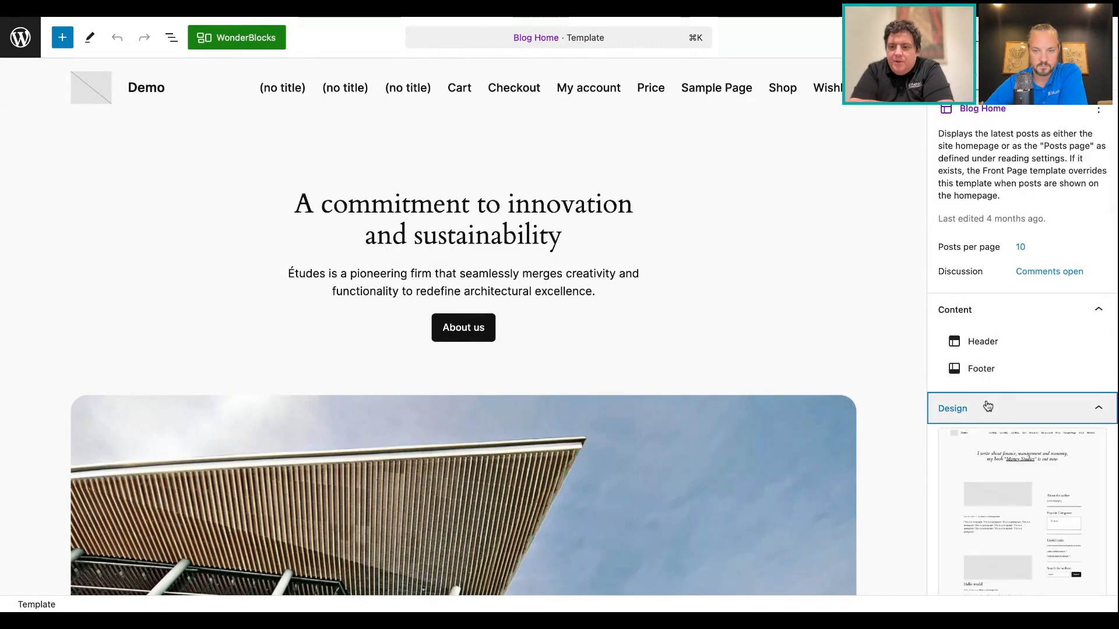
left_click(987, 407)
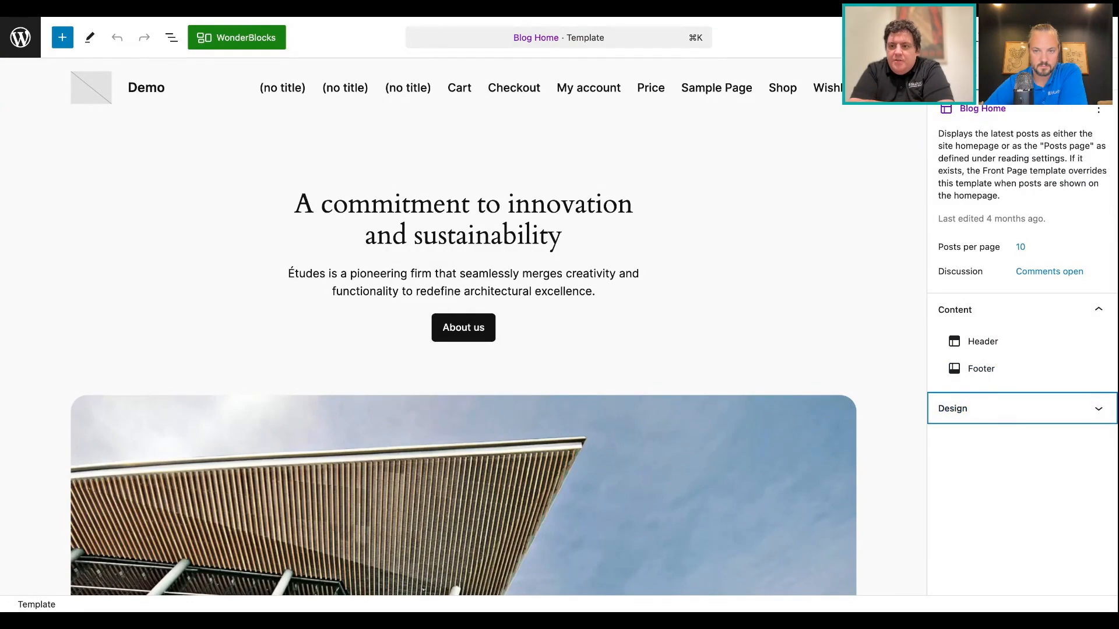
- Open the site-wide Styles settings, go through the welcome guide and dismiss it
left_click(978, 41)
left_click(978, 43)
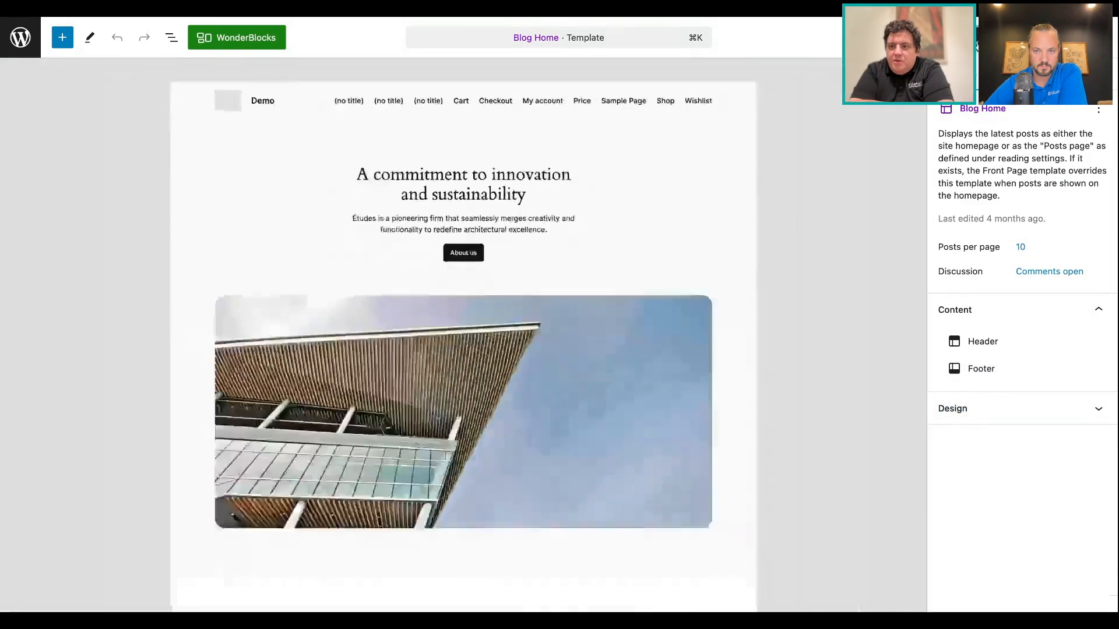
left_click(978, 43)
left_click(978, 43)
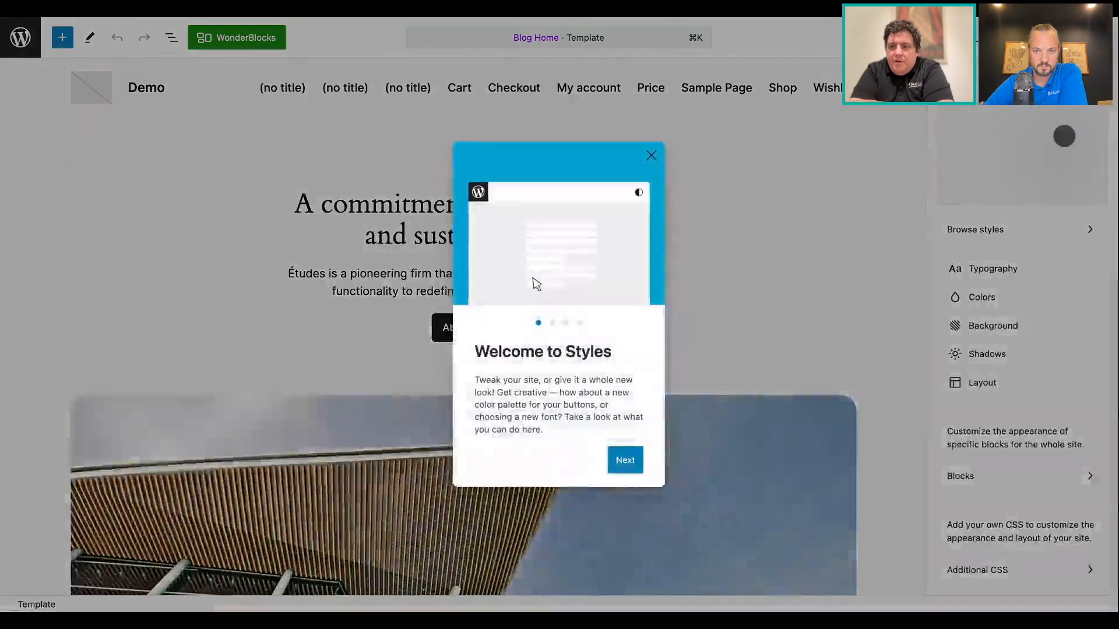
left_click(626, 456)
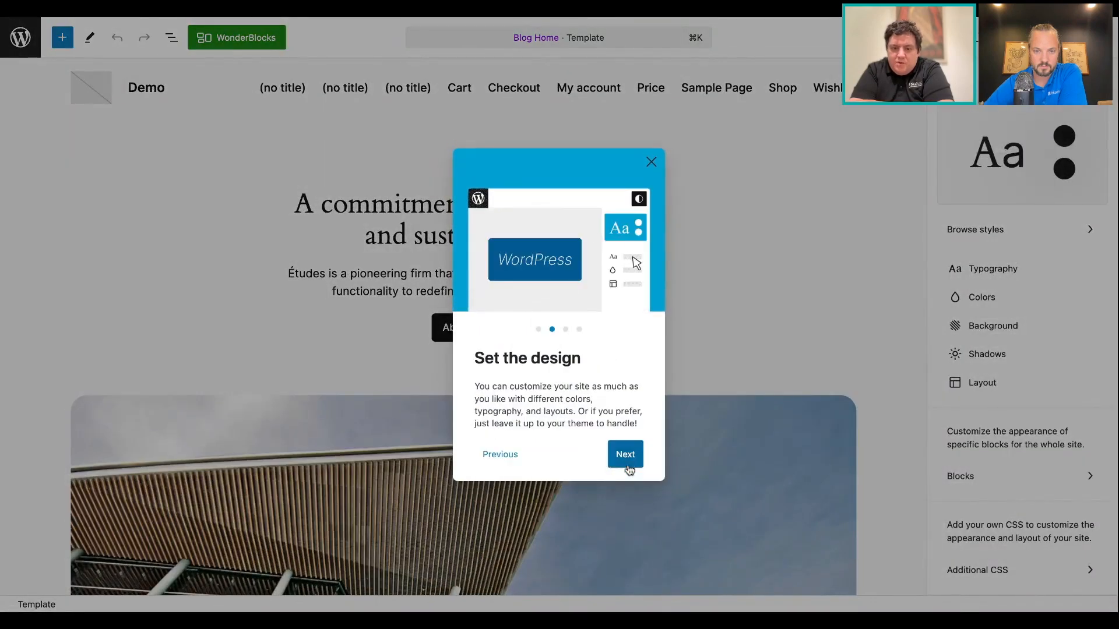
left_click(627, 459)
left_click(625, 459)
left_click(650, 166)
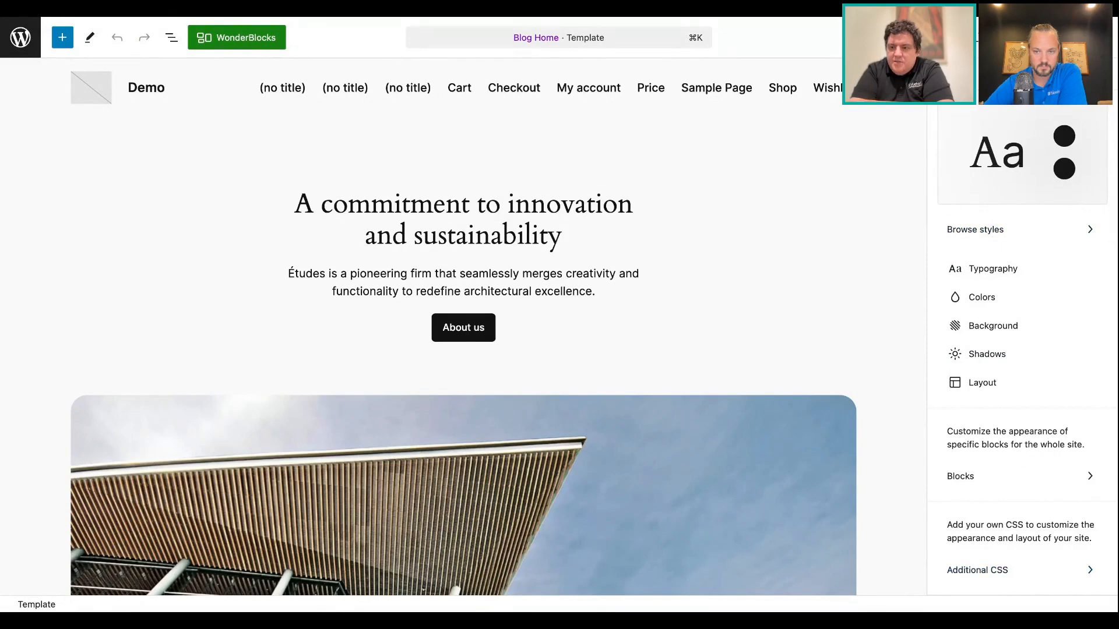
- Open the site's Additional CSS and place the cursor at the end of the existing focus outline rule
left_click(1089, 81)
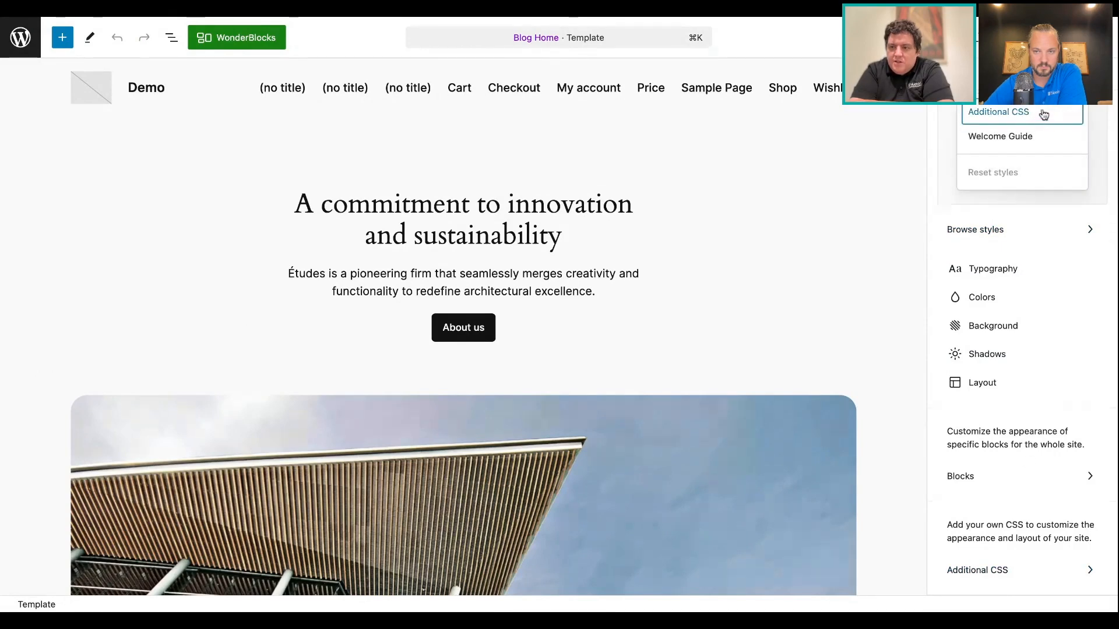
left_click(1024, 112)
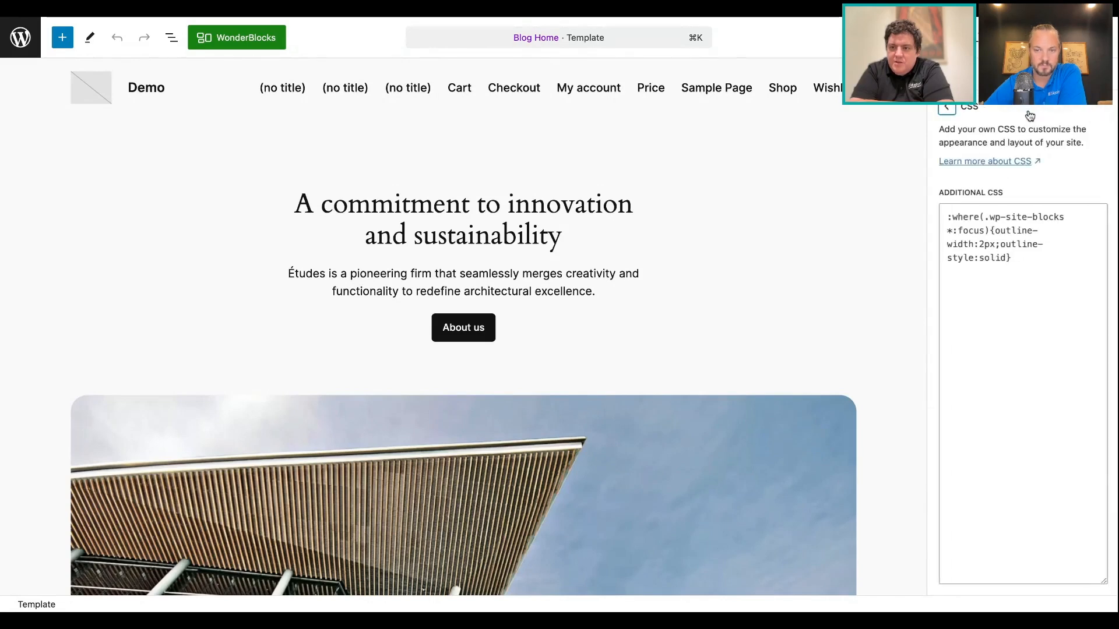
left_click(1001, 255)
left_click_drag(1047, 270, 940, 187)
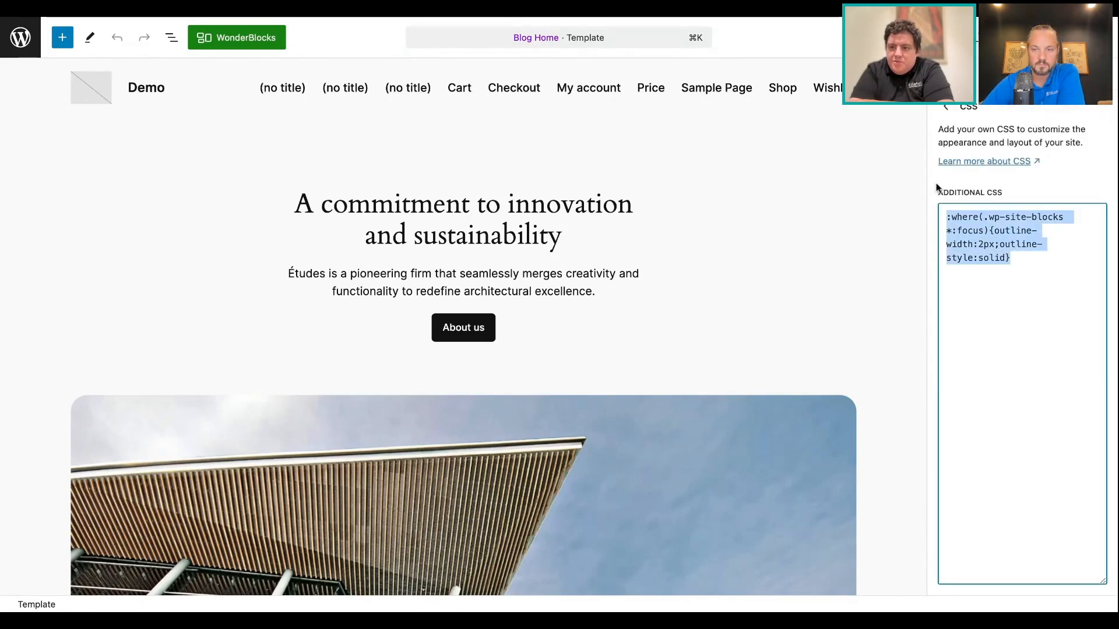
left_click(1024, 260)
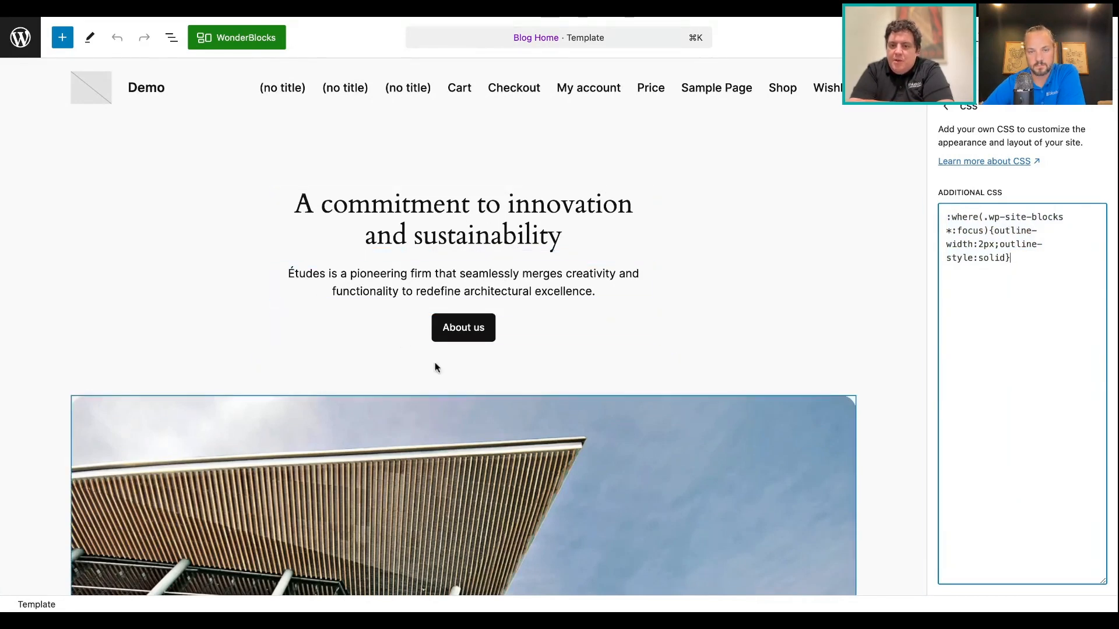
- Add the line "background-color{red;}" below the existing rule in the Additional CSS, leaving a blank line between them
key("Return")
key("Return")
type("background")
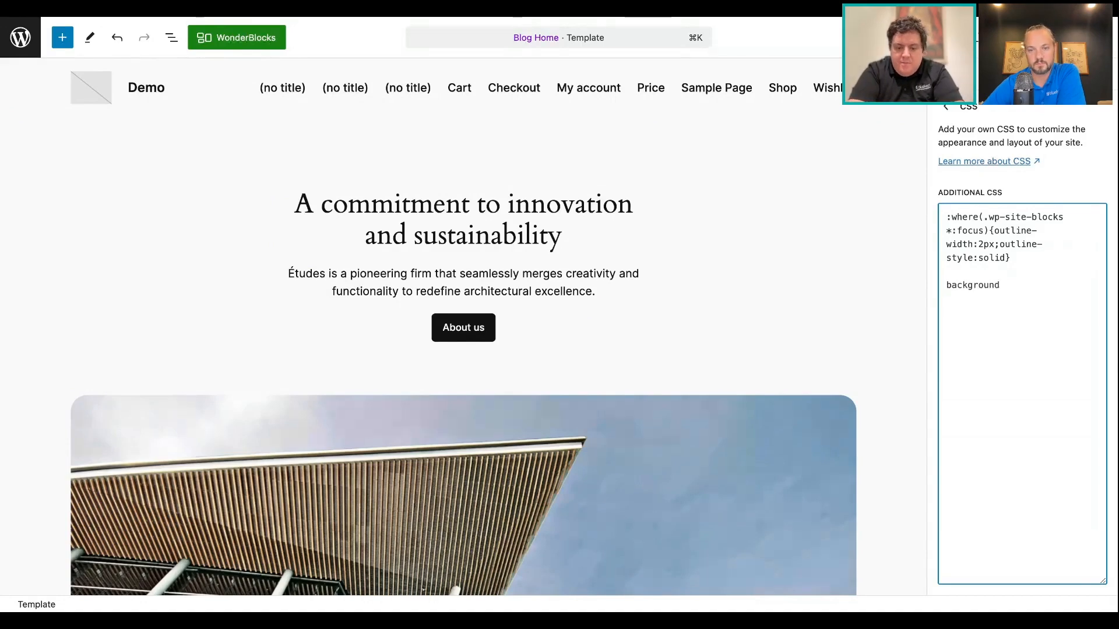
type("{red")
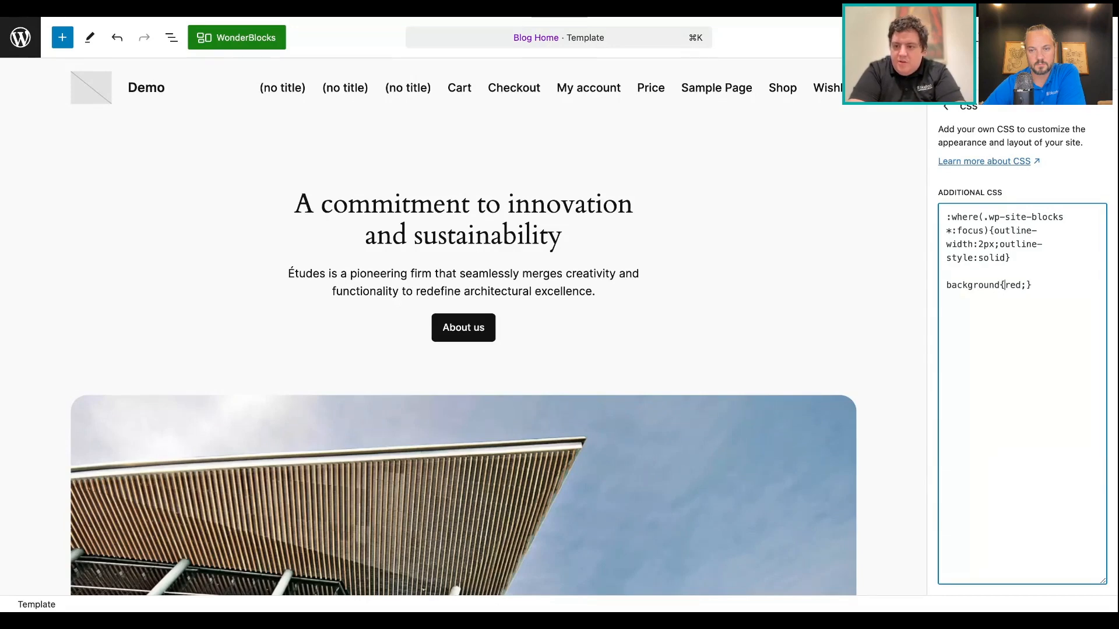
type("-color:")
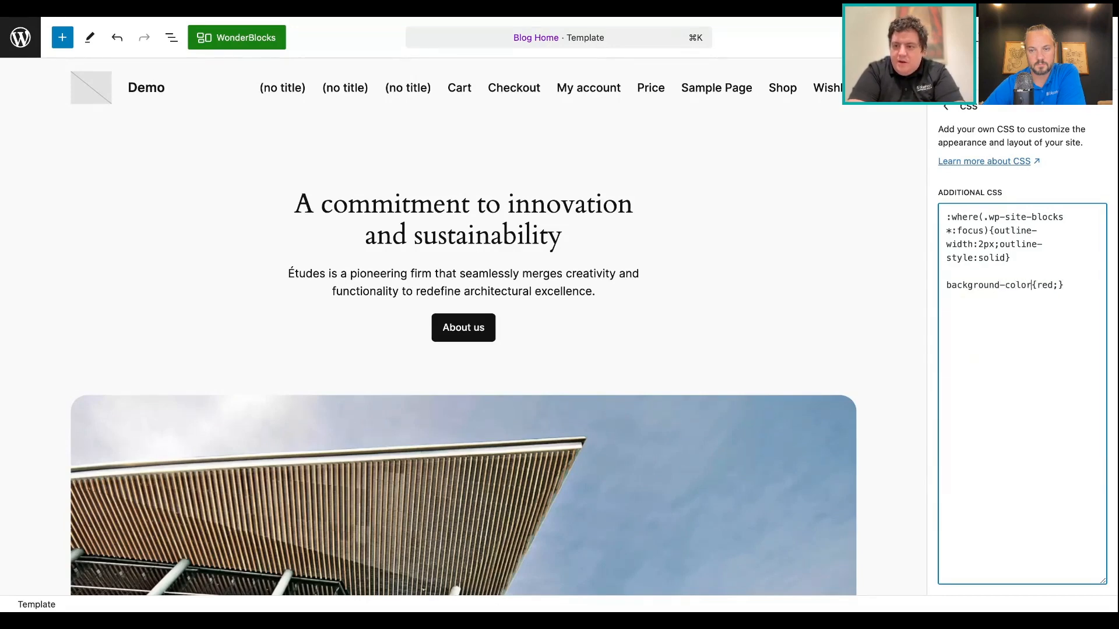
key("super+z")
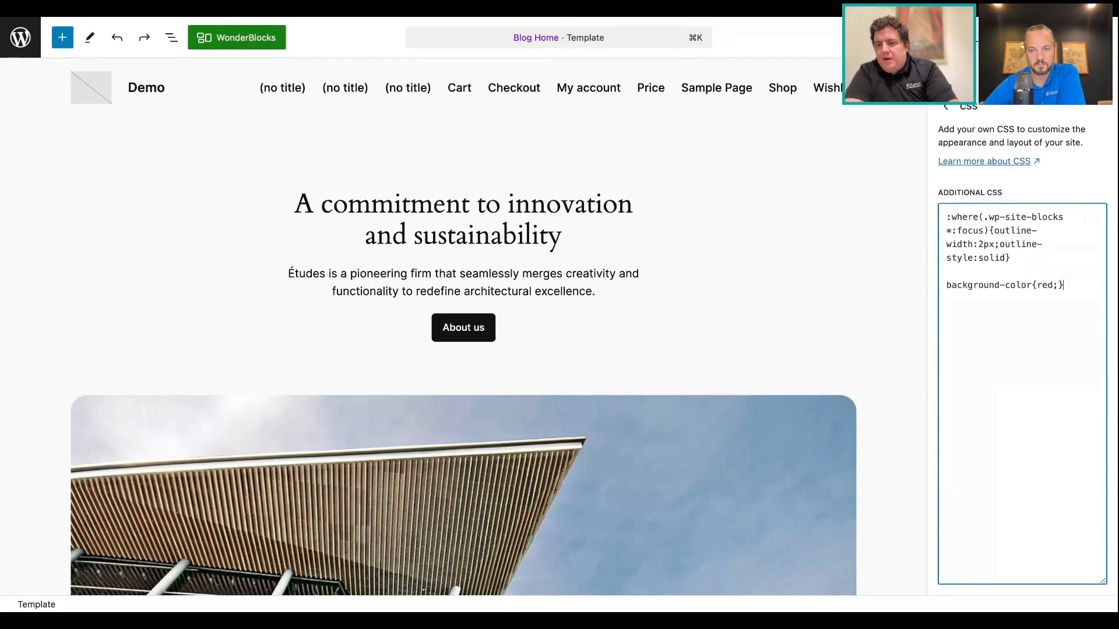
- Rewrite the background line in the Additional CSS as the rule "body: {background:red;}"
type("body:")
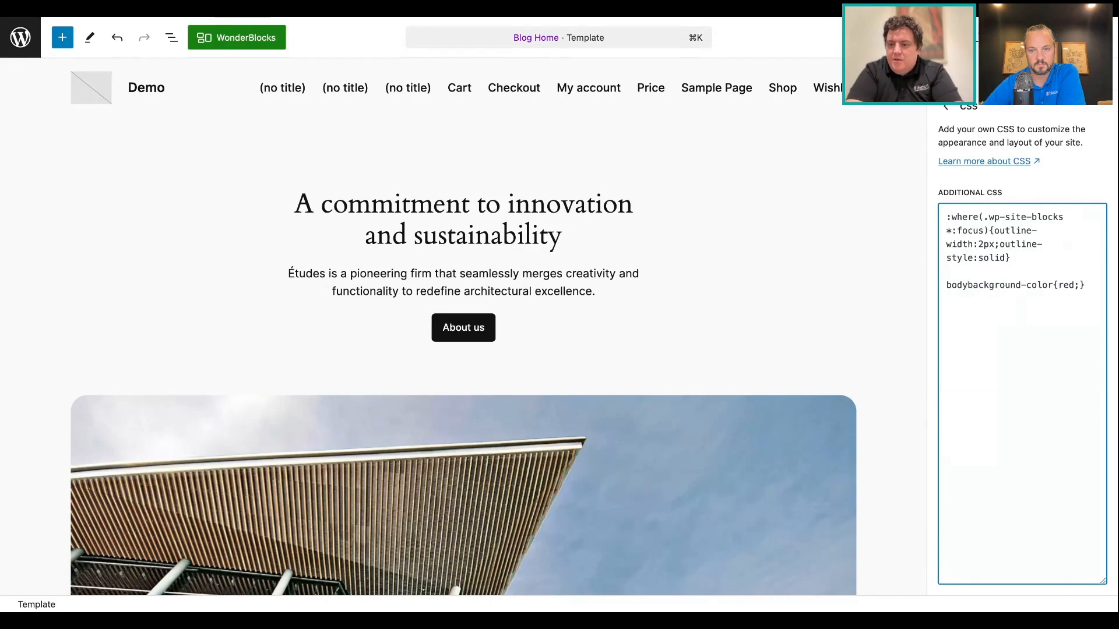
key("shift+Right")
key("shift+Right")
key("shift+Right")
key("shift+Right")
key("shift+Right")
key("shift+Right")
key("shift+Right")
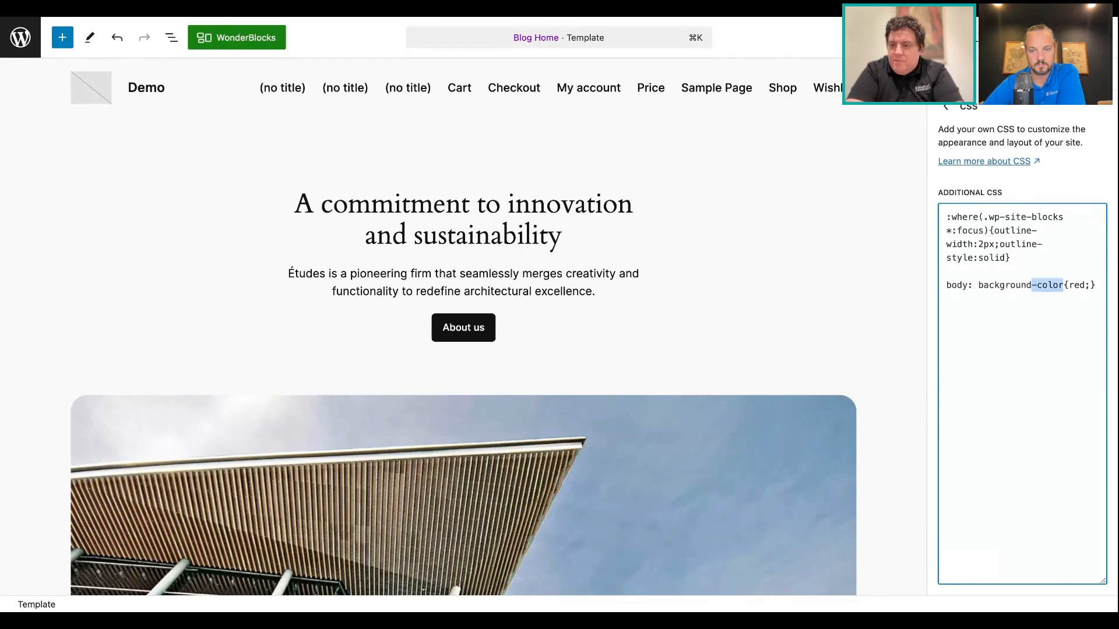
type(":")
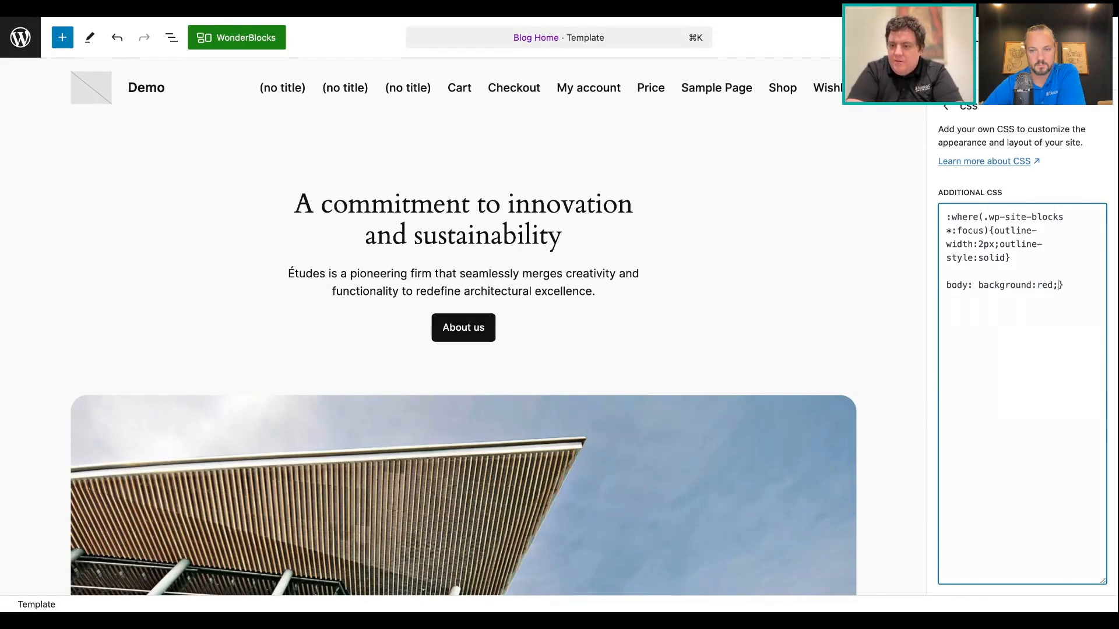
key("BackSpace")
type("{")
left_click(1059, 285)
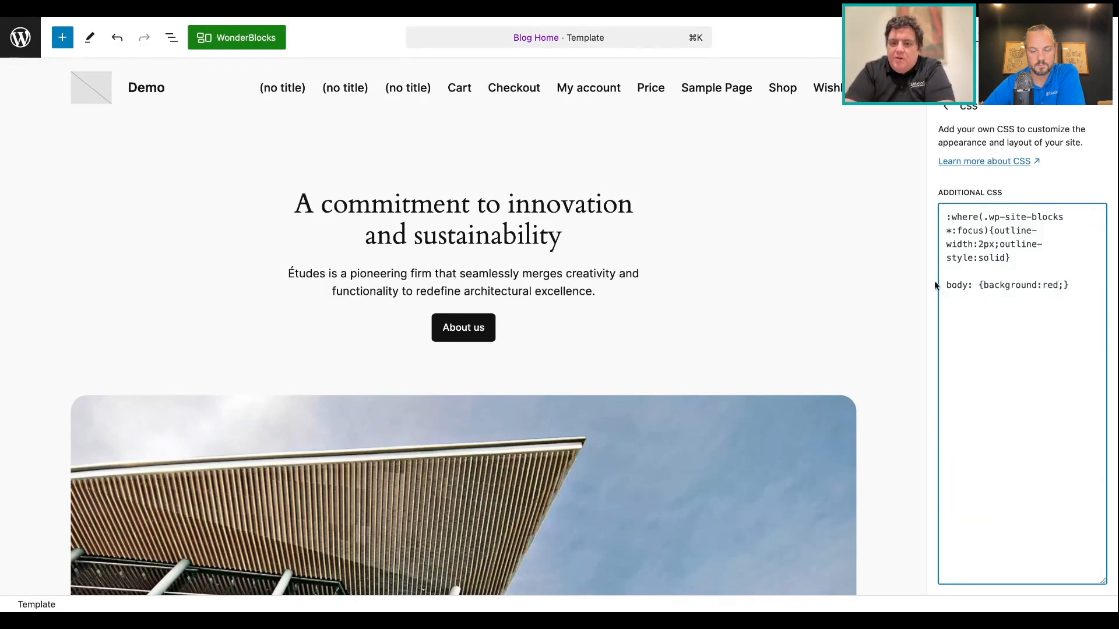
- Delete the body background rule from the Additional CSS, keeping only the focus outline rule, and save the site
double_click(985, 286)
triple_click(984, 286)
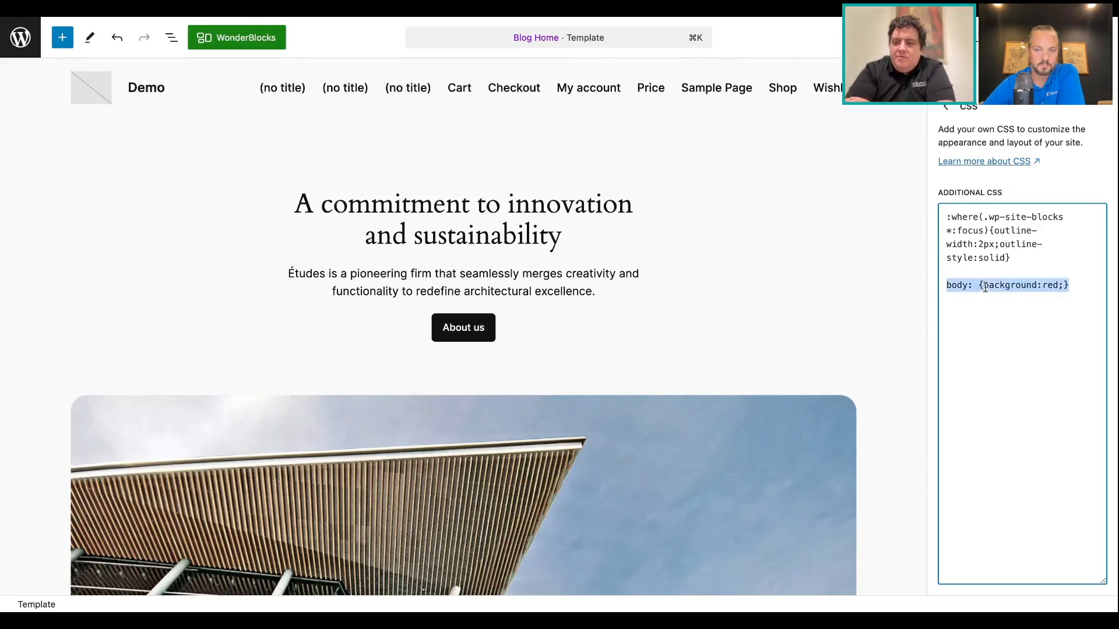
key("BackSpace")
key("BackSpace")
key("super+s")
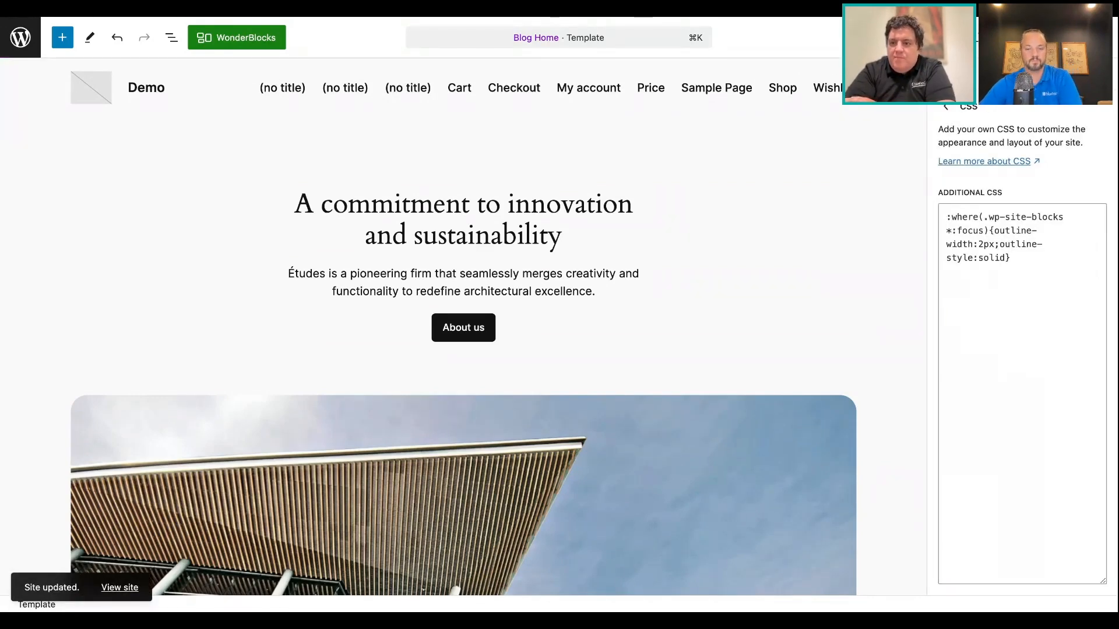
left_click(1043, 303)
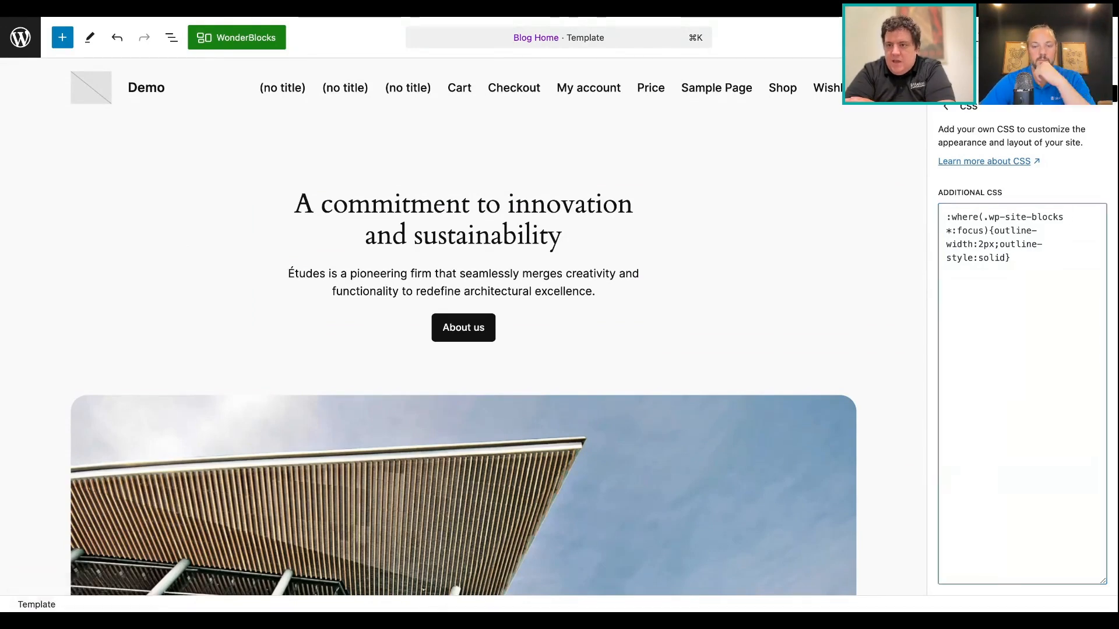
key("super+shift+comma")
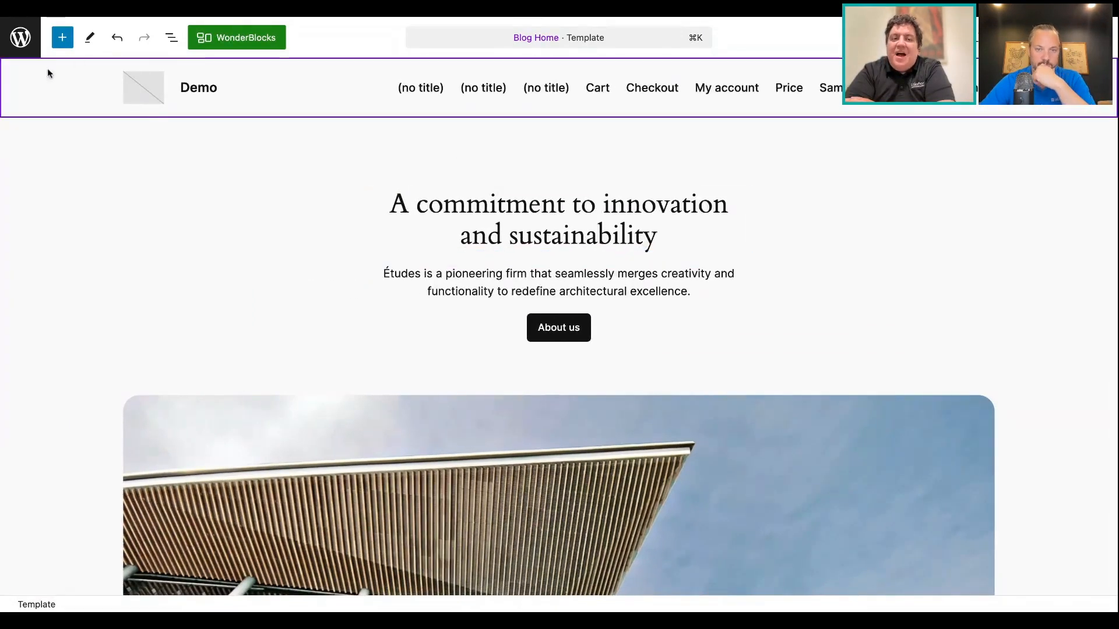
left_click(25, 47)
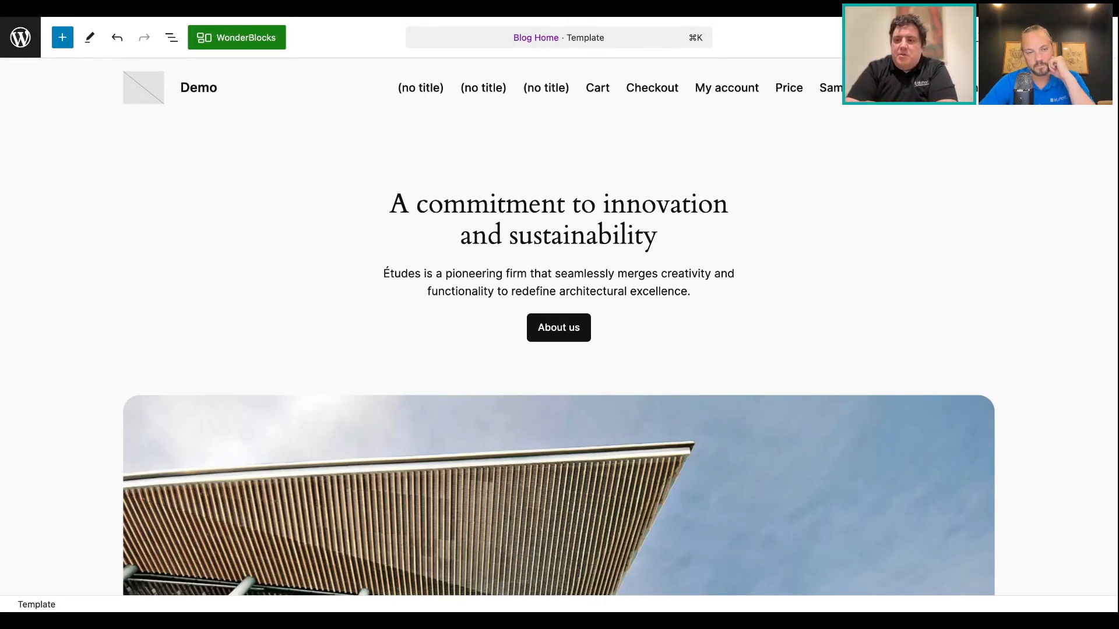
- Reopen the Additional CSS in the site-wide Styles and select all of its code
left_click(1031, 37)
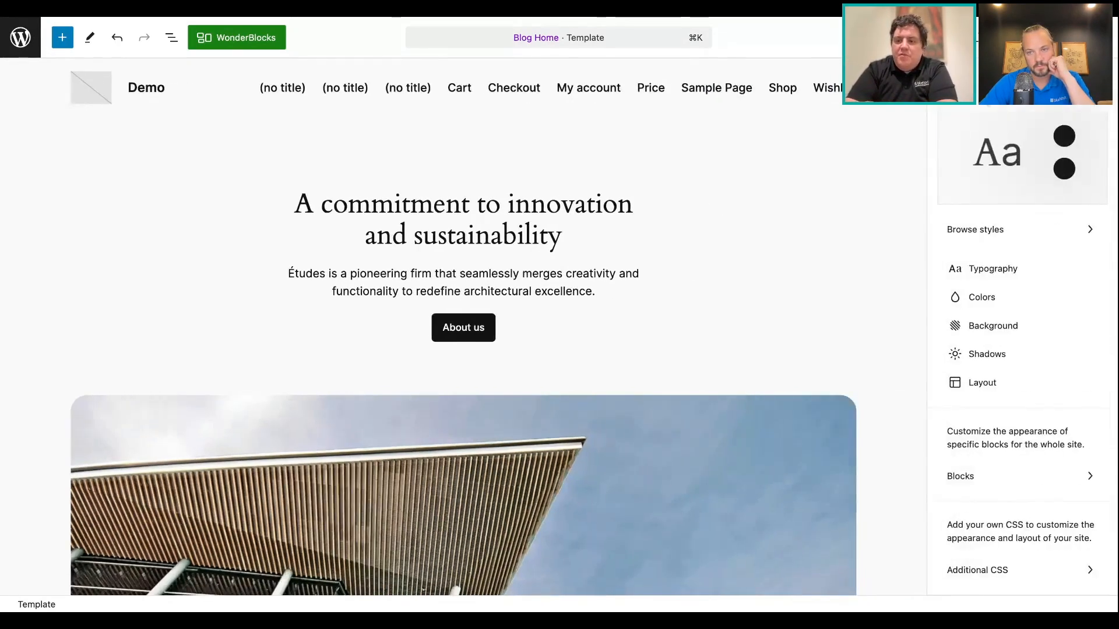
left_click(1001, 570)
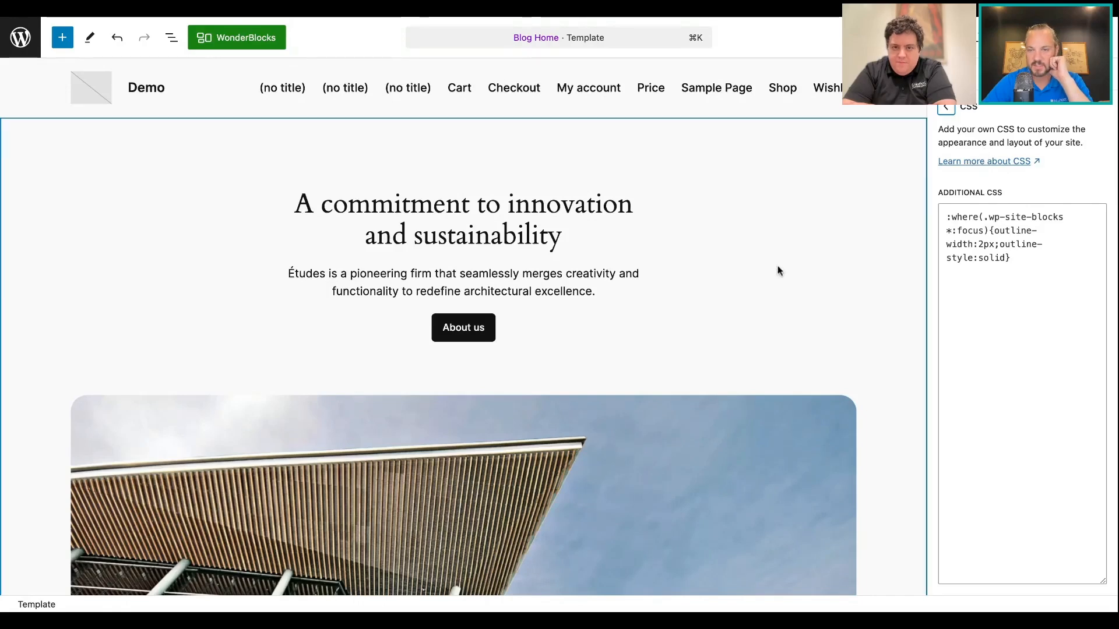
left_click(1039, 289)
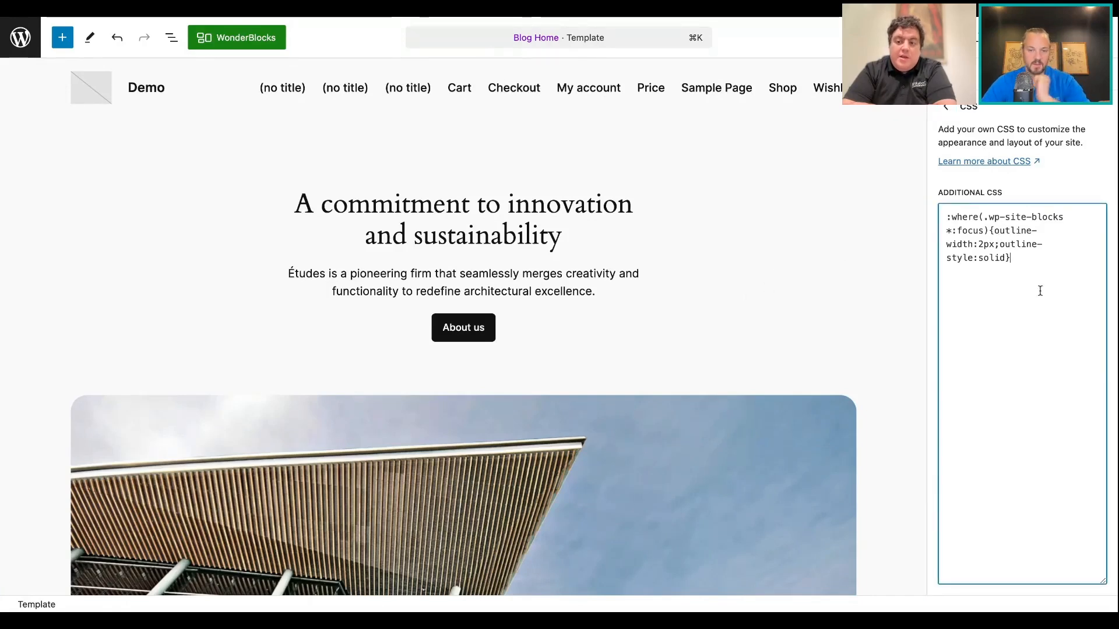
key("super+a")
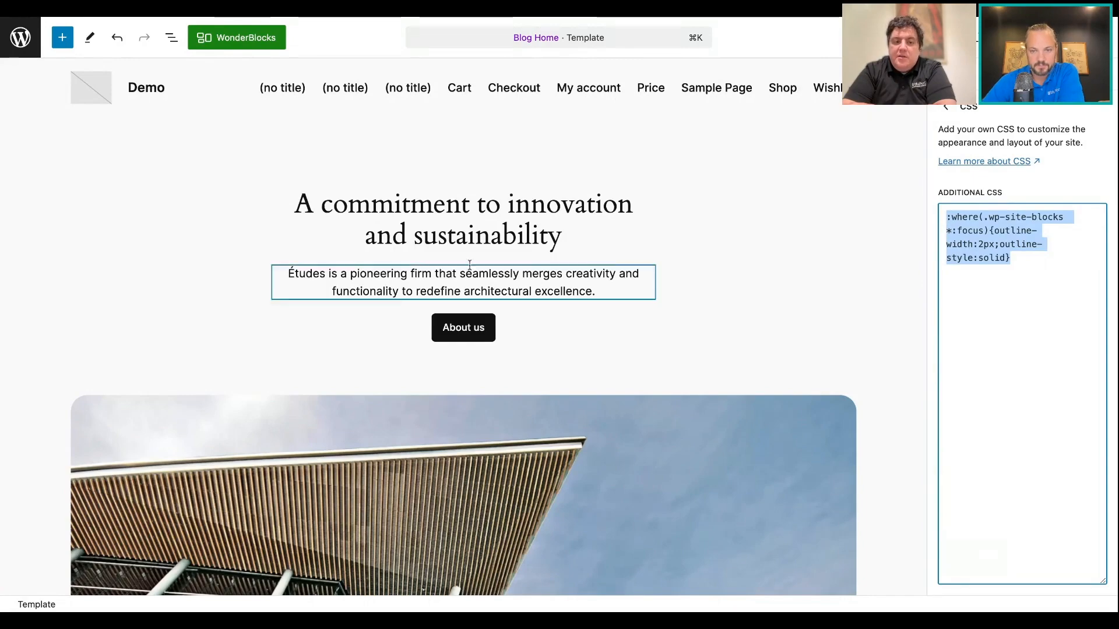
- Check the Blog Home template's settings, then return to the site-wide Styles and look at its additional options
double_click(453, 325)
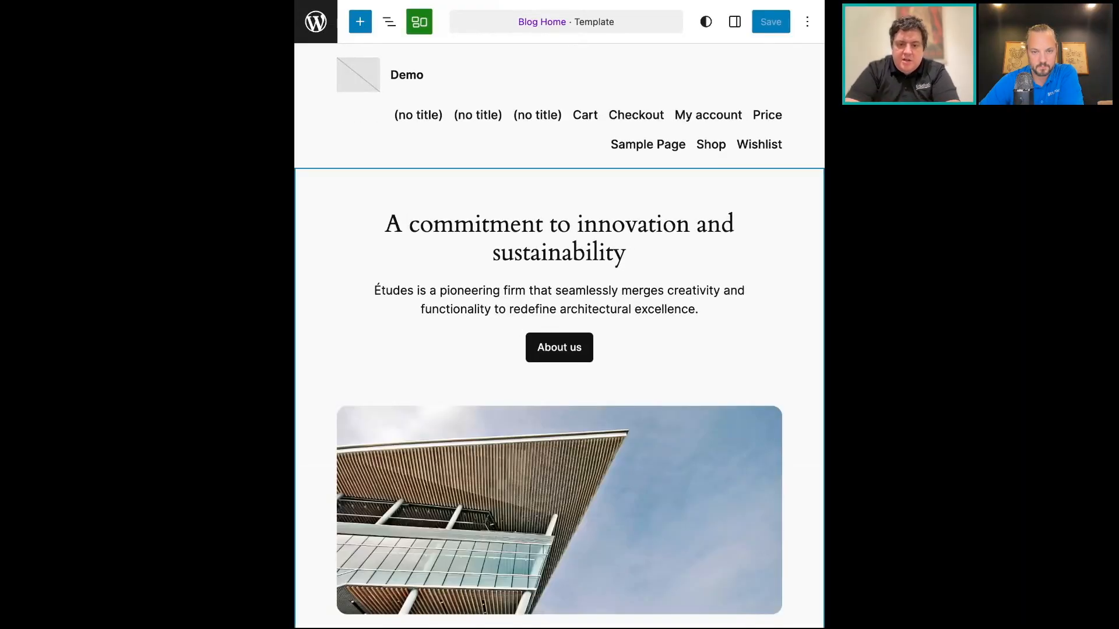
left_click(559, 385)
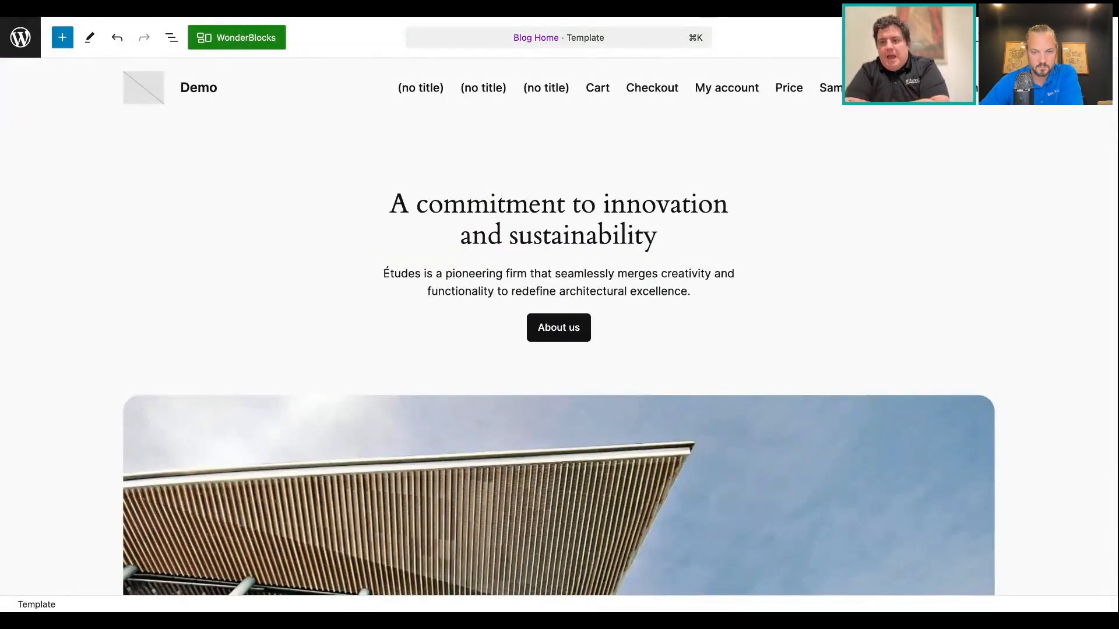
left_click(1007, 37)
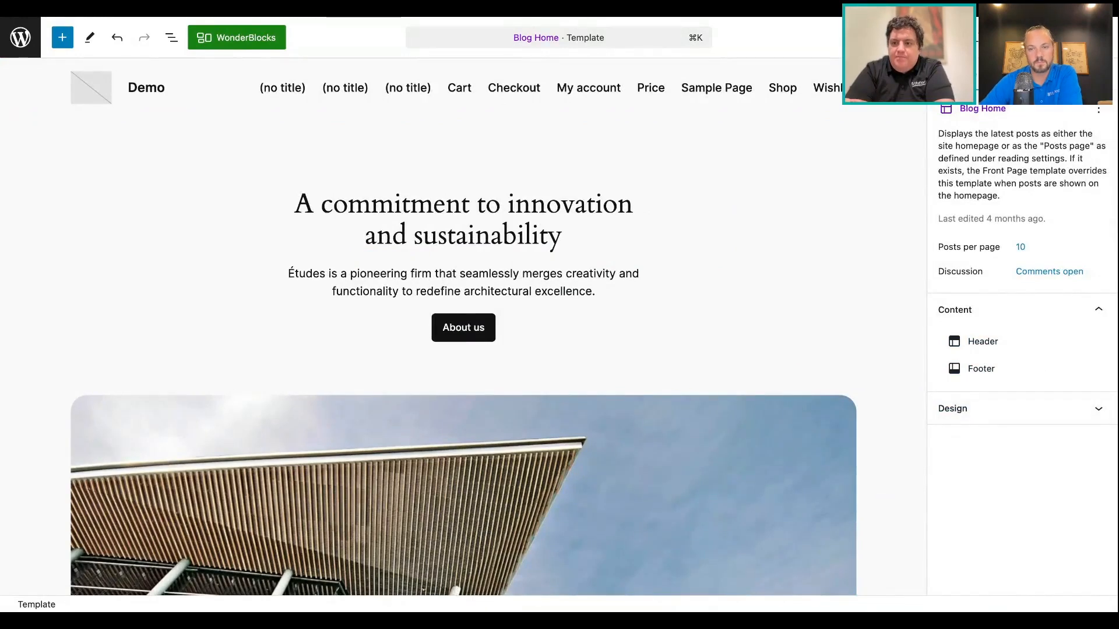
left_click(979, 38)
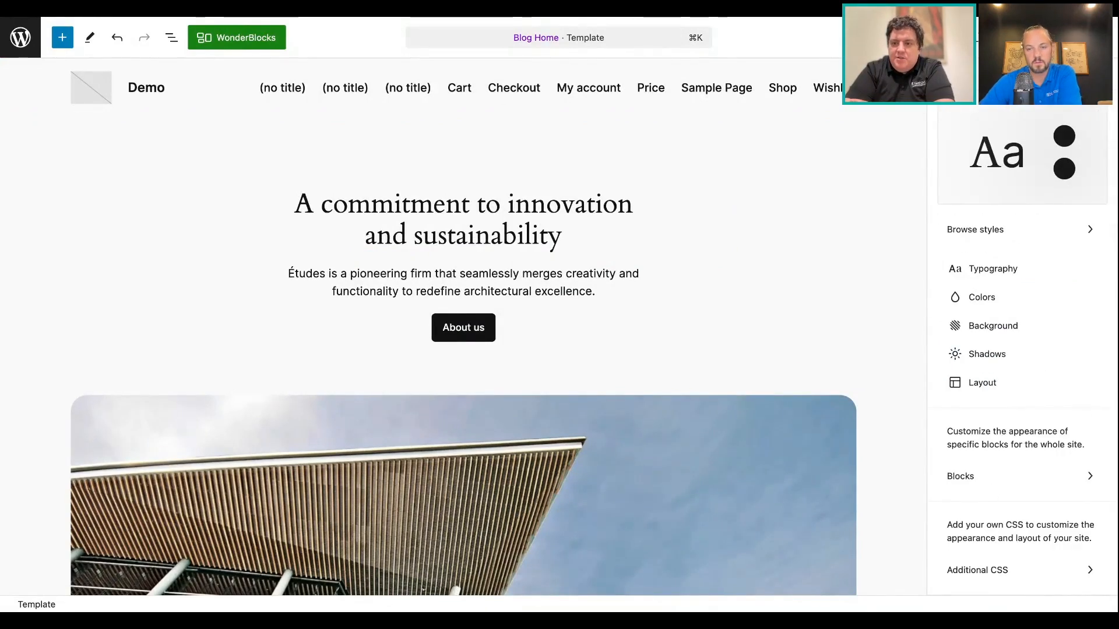
left_click(1078, 37)
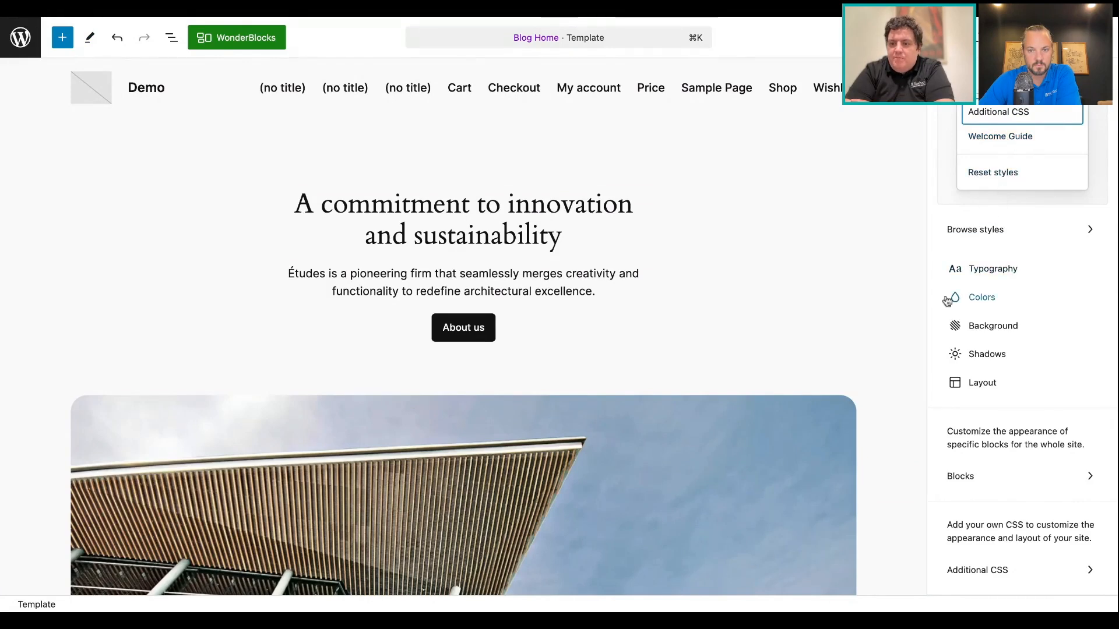
left_click(938, 468)
- Browse the site's style variations, try several including Ember and Maelstrom, and apply Ice
left_click(1004, 230)
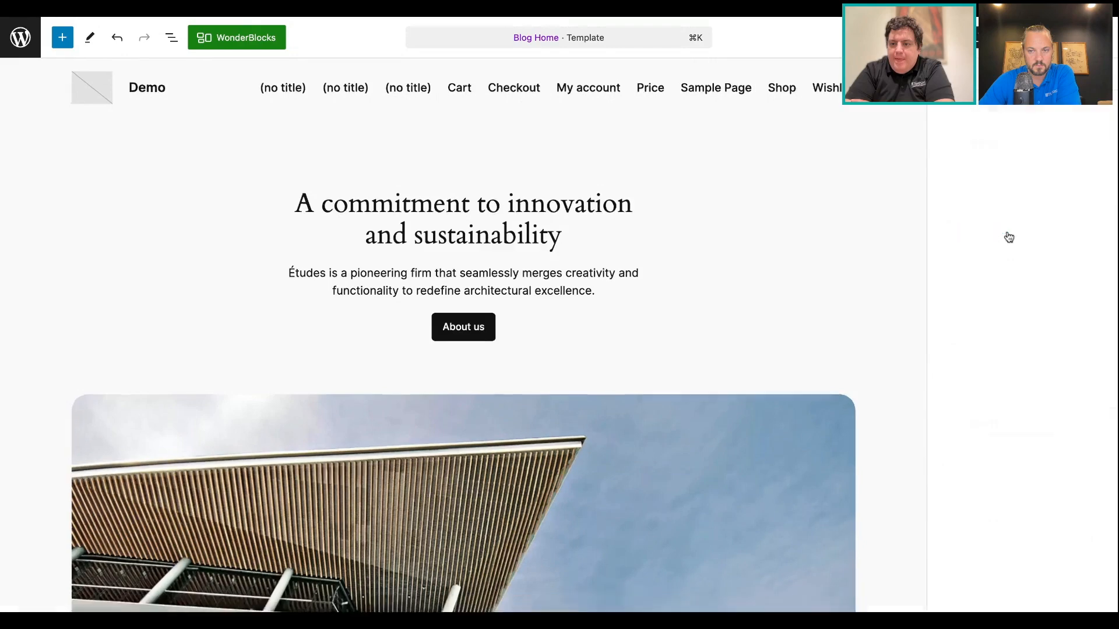
left_click(1065, 204)
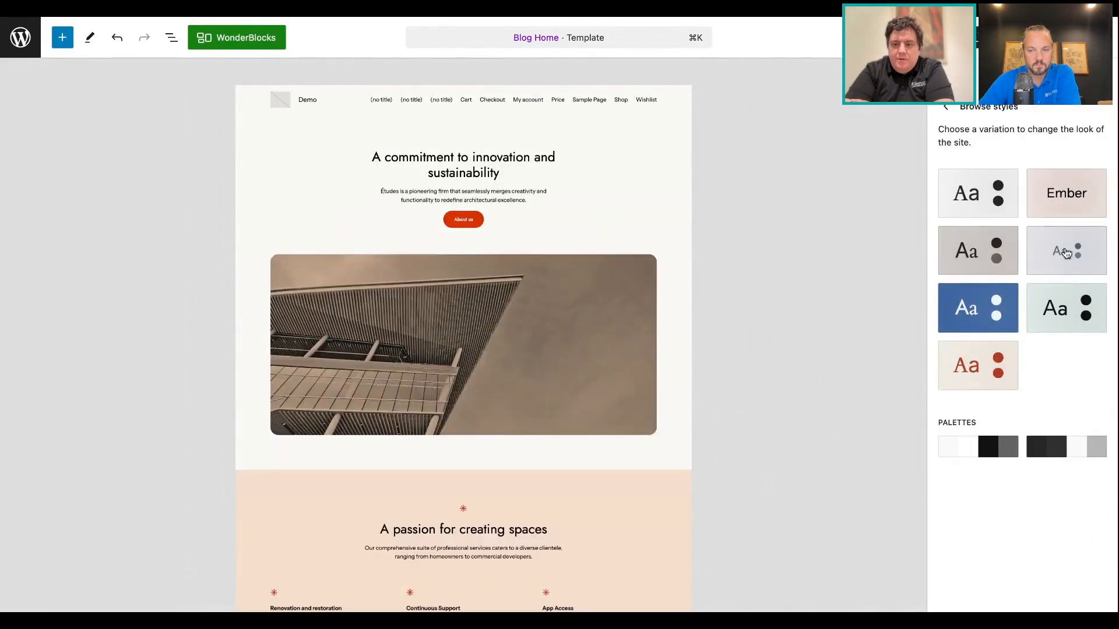
left_click(1063, 253)
left_click(970, 253)
left_click(972, 307)
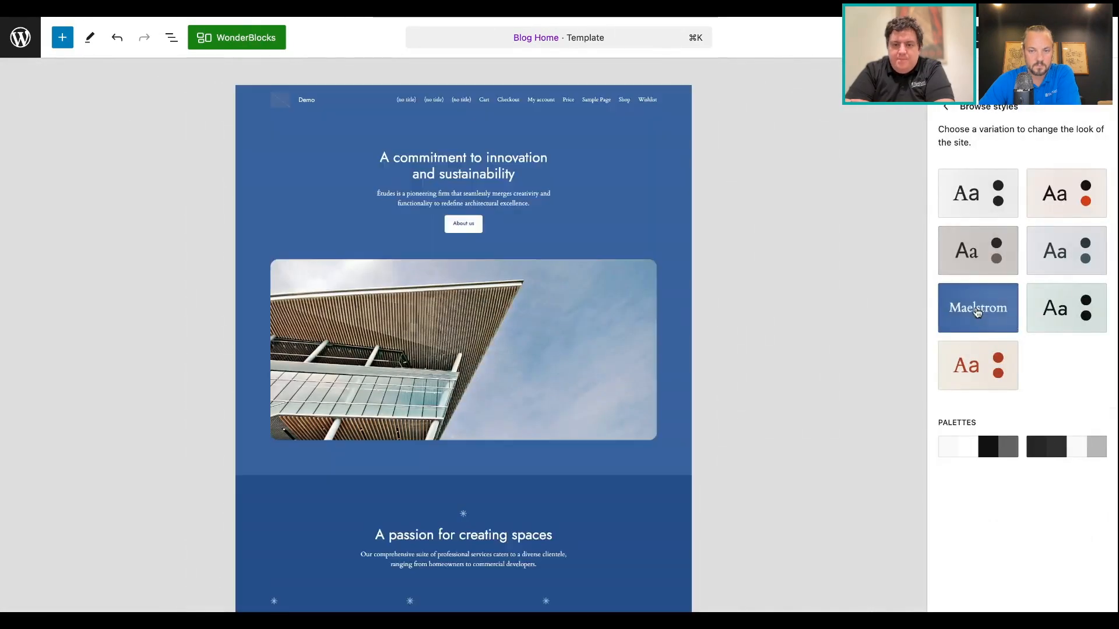
left_click(981, 365)
left_click(1078, 322)
left_click(1062, 258)
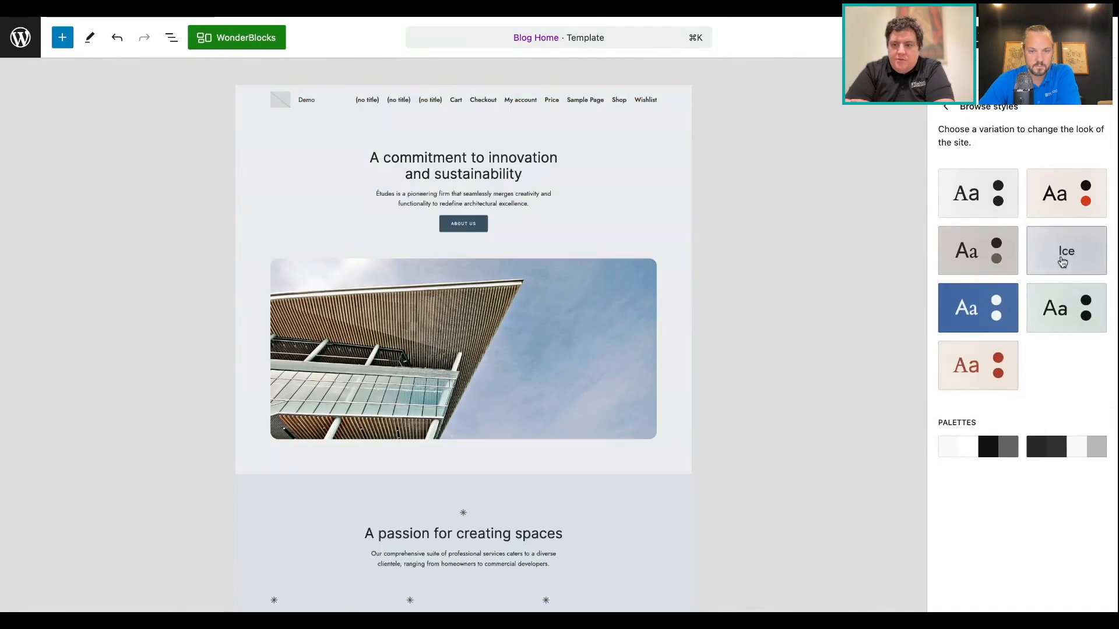
- Open the Additional CSS with the Ice variation applied and place the cursor at the end of its code
left_click(1096, 73)
left_click(1056, 113)
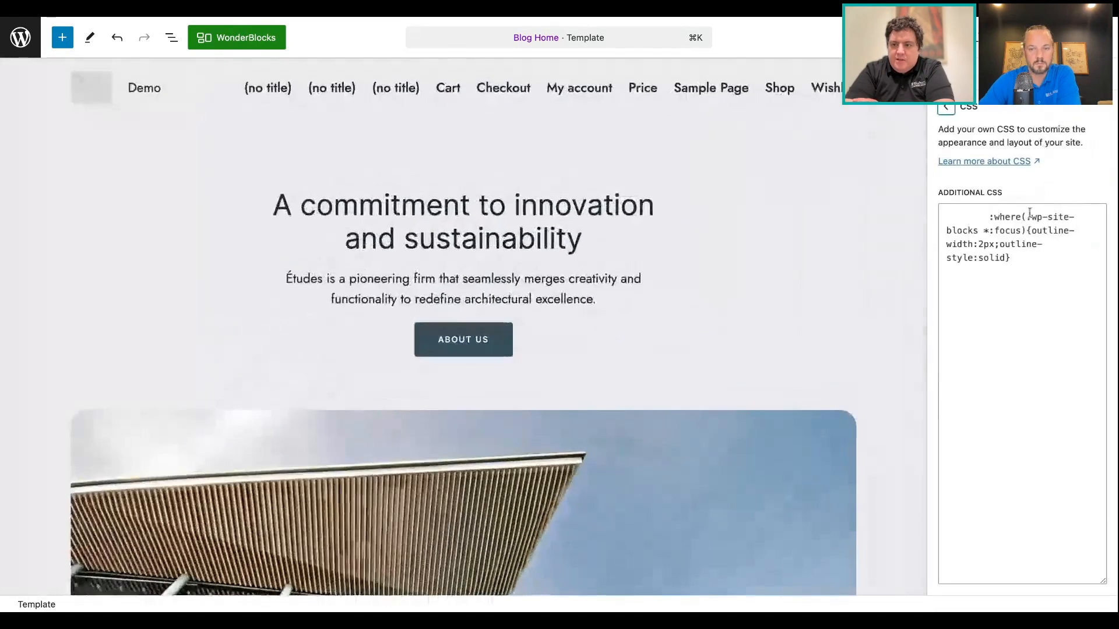
left_click(1019, 316)
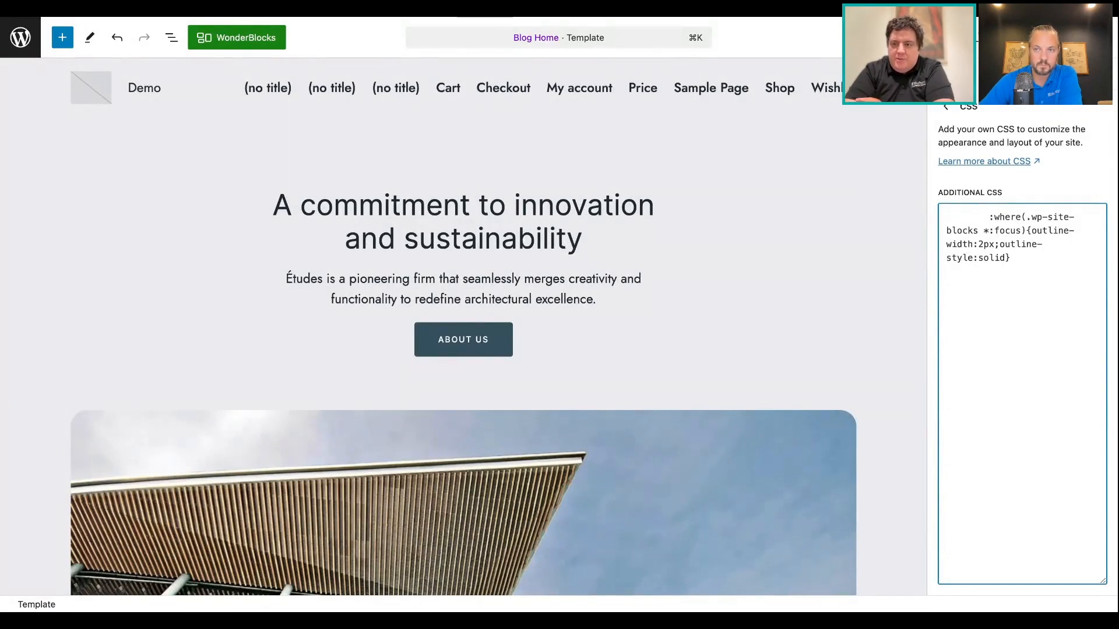